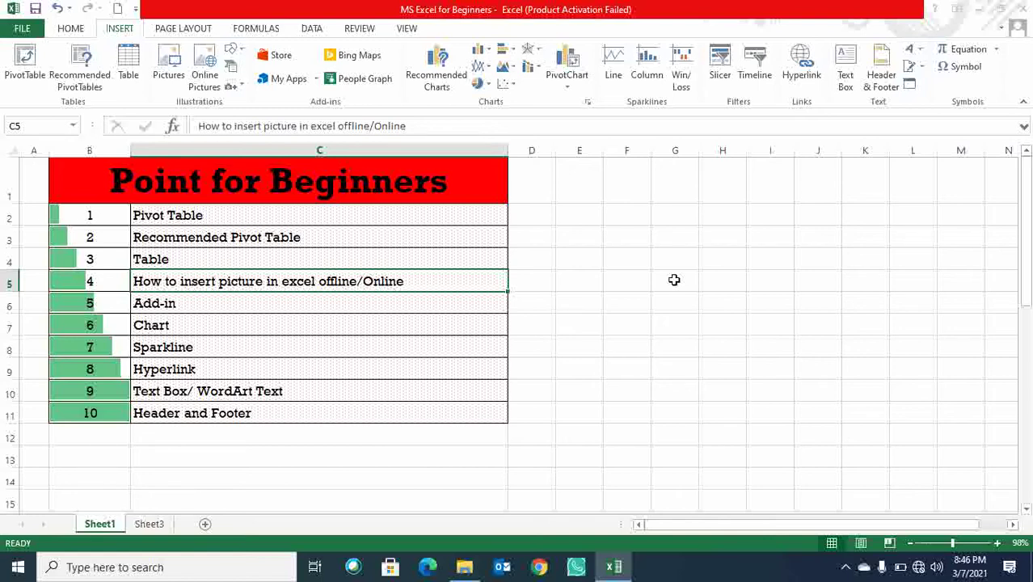
pyautogui.click(674, 280)
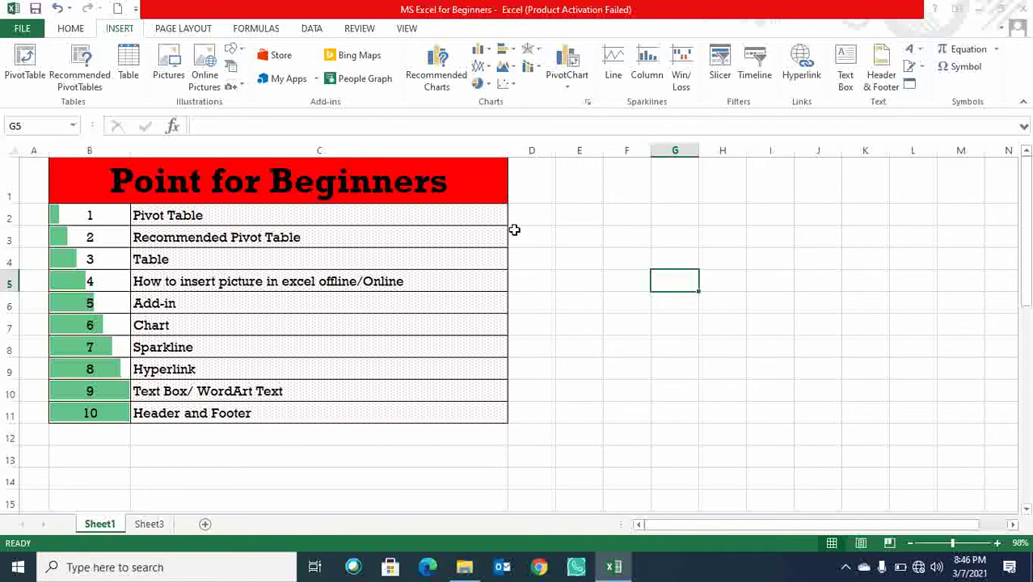
pyautogui.click(70, 31)
pyautogui.click(121, 31)
pyautogui.click(86, 31)
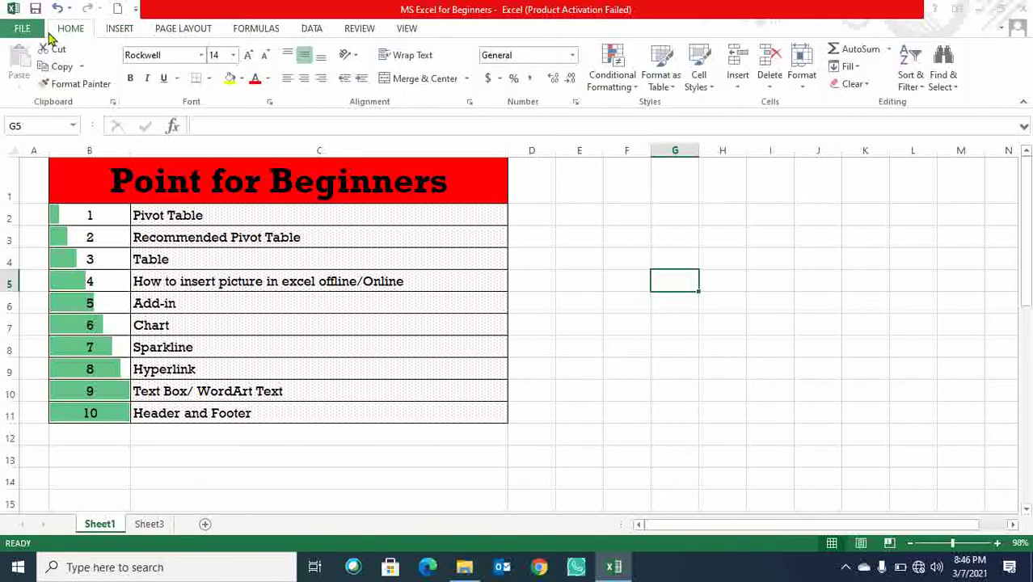
pyautogui.click(117, 31)
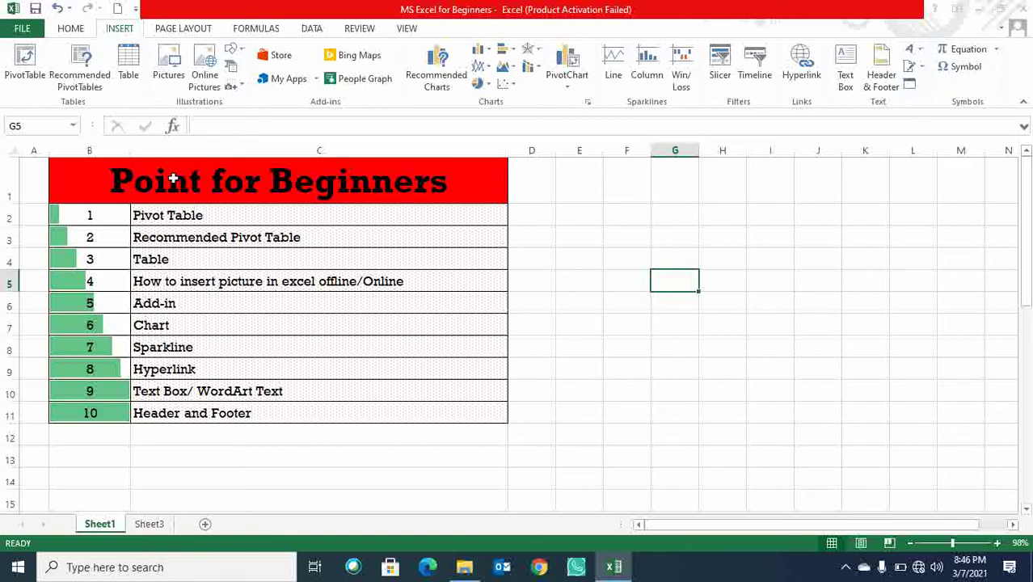
# Go through the ten beginner topics listed on Sheet1, from Pivot Table to Header and Footer
pyautogui.click(179, 213)
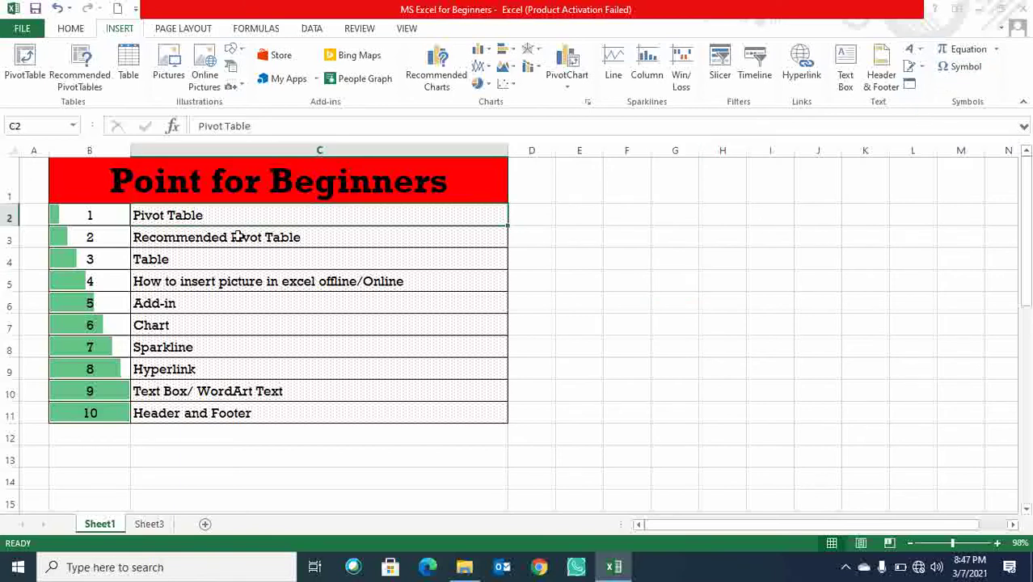
pyautogui.click(299, 240)
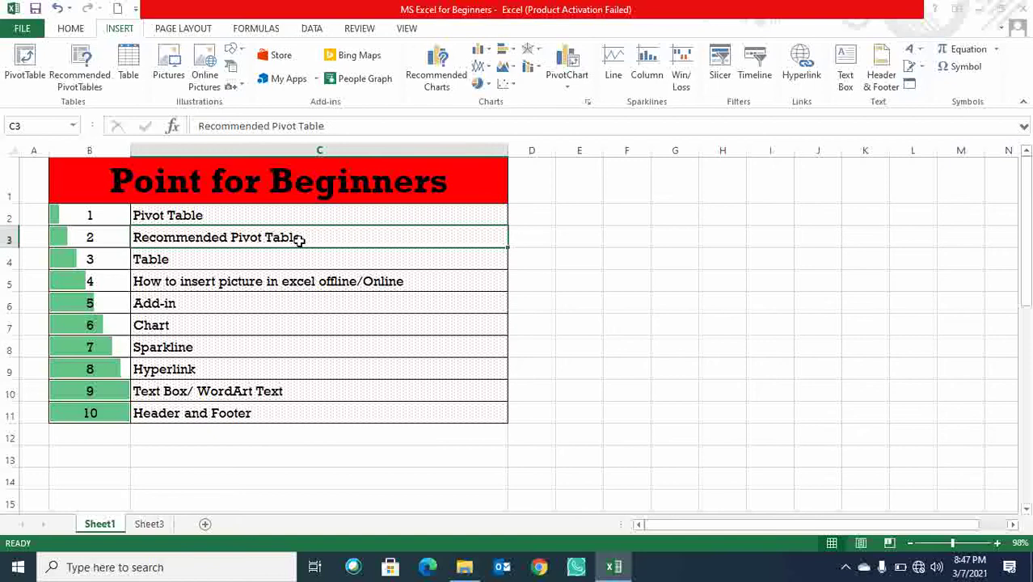
pyautogui.press('Down')
pyautogui.press('Down')
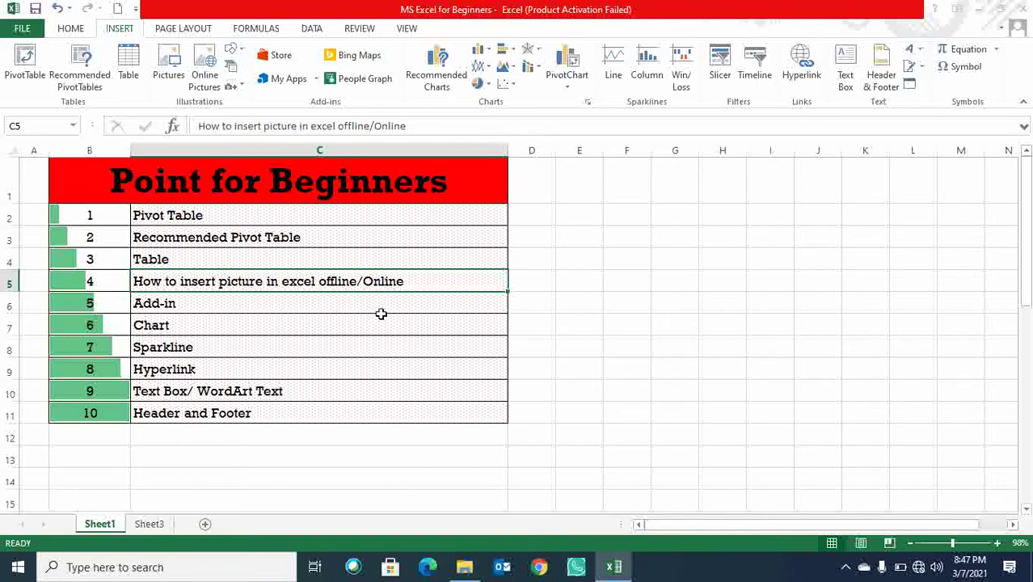
pyautogui.click(284, 302)
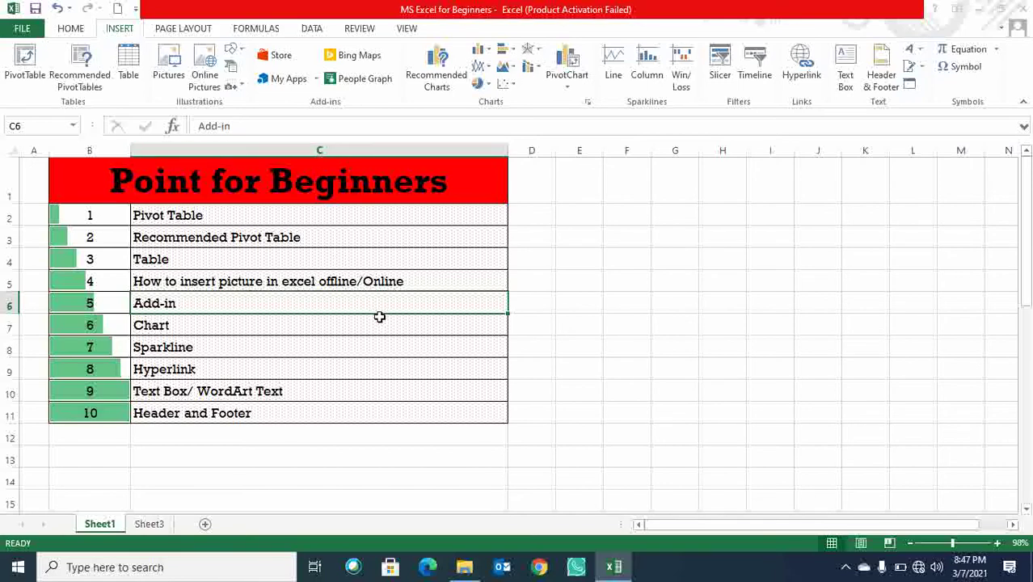
pyautogui.click(275, 332)
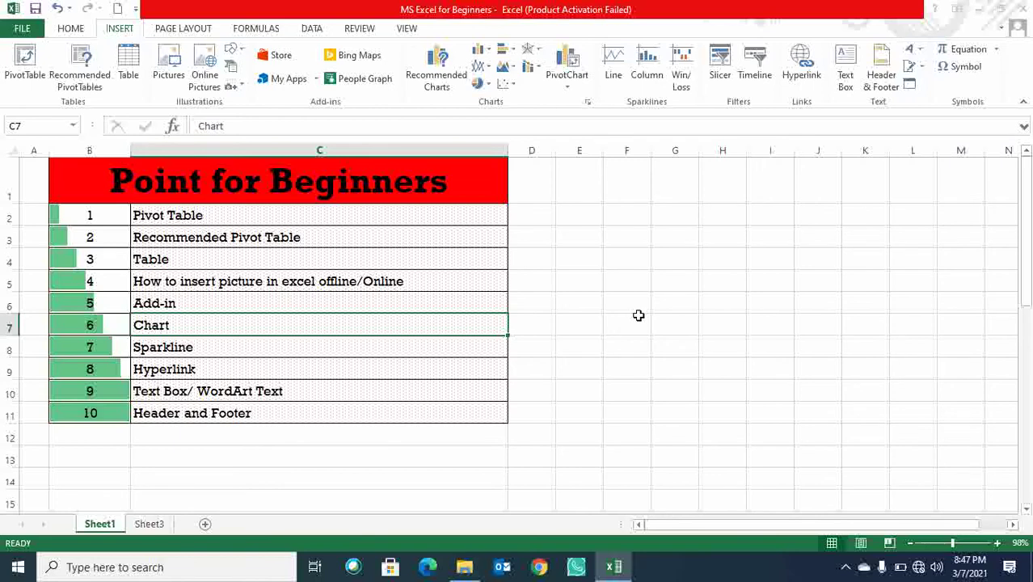
pyautogui.click(376, 346)
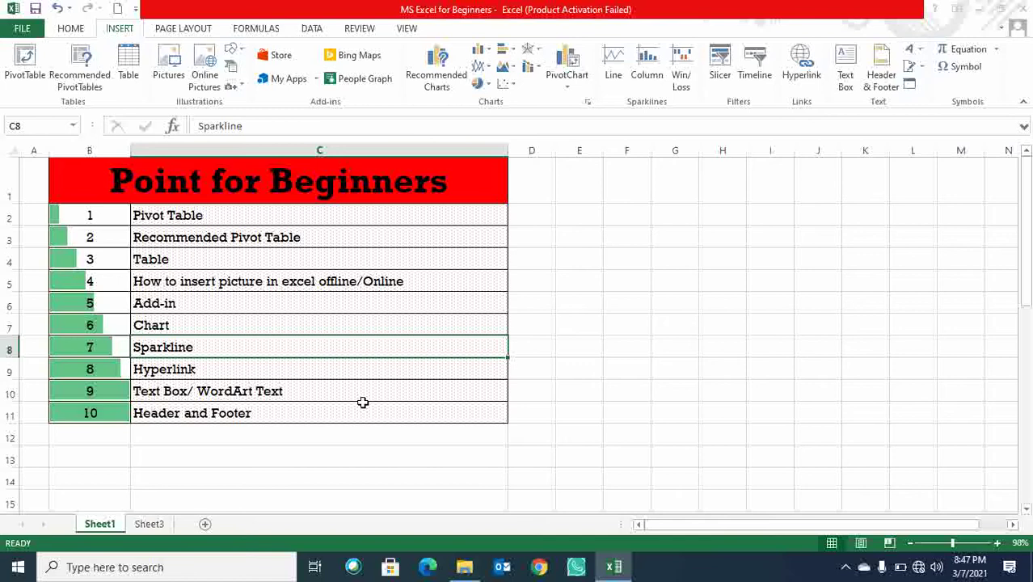
pyautogui.click(226, 371)
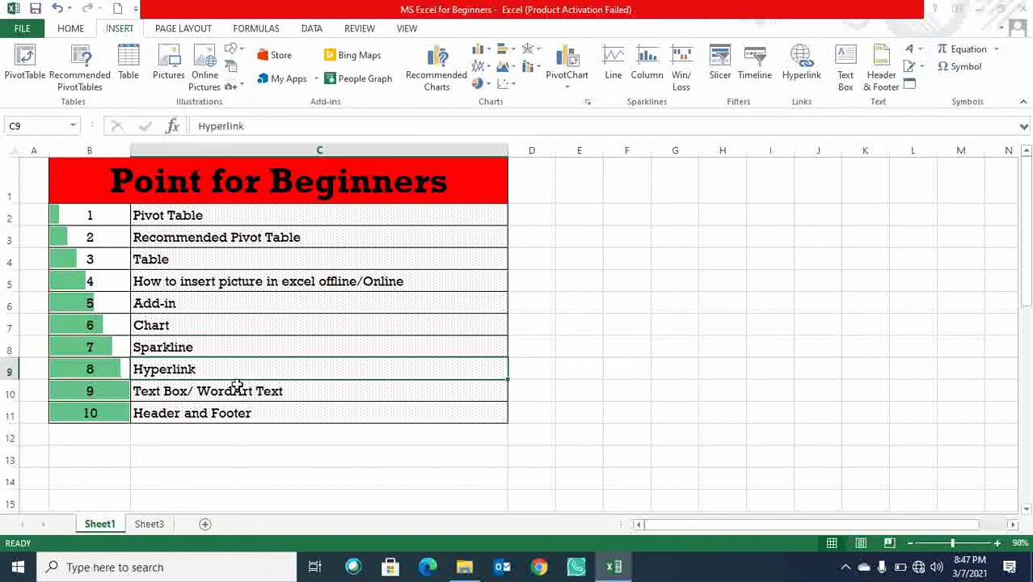
pyautogui.click(267, 393)
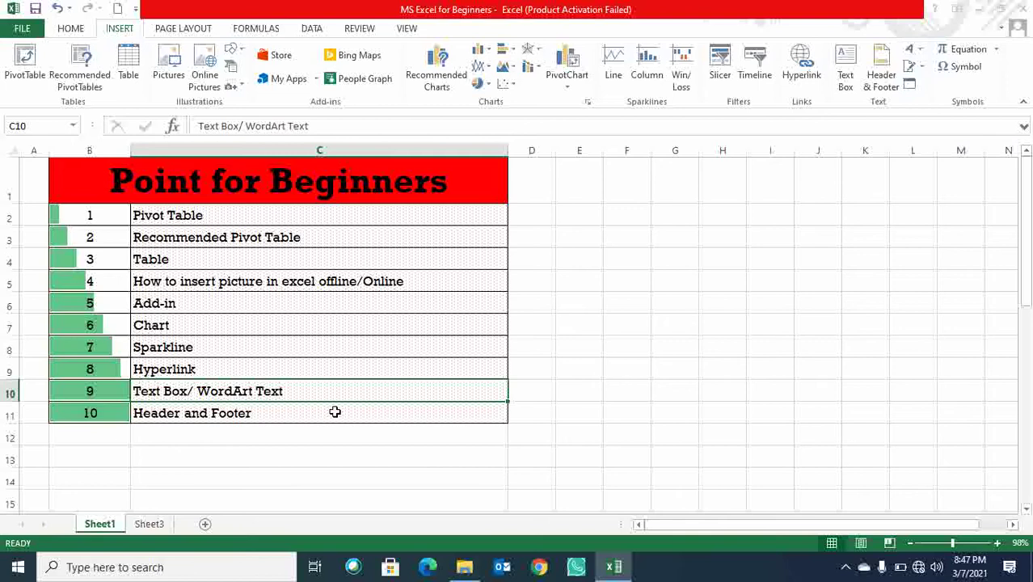
pyautogui.click(338, 410)
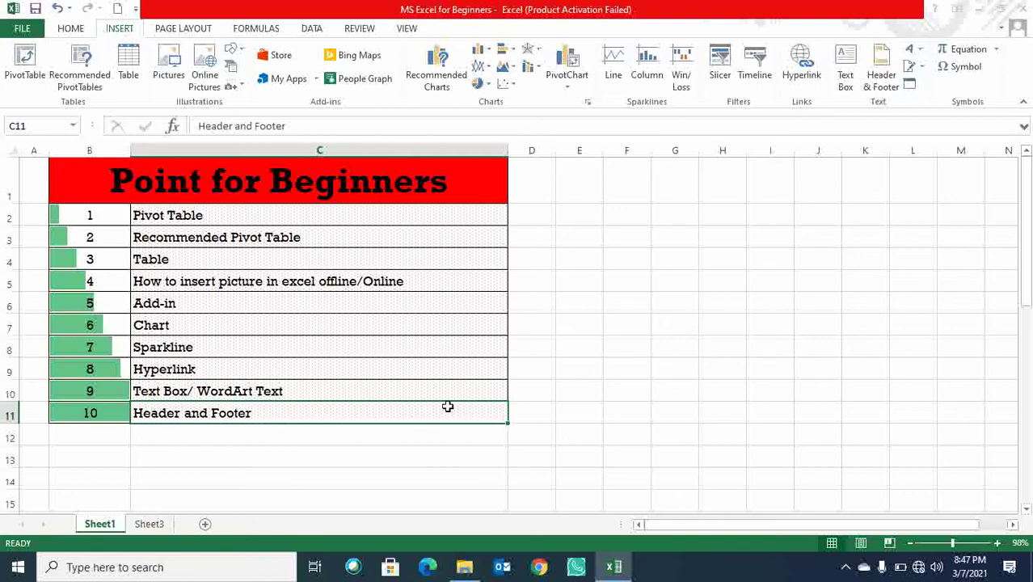
pyautogui.click(226, 217)
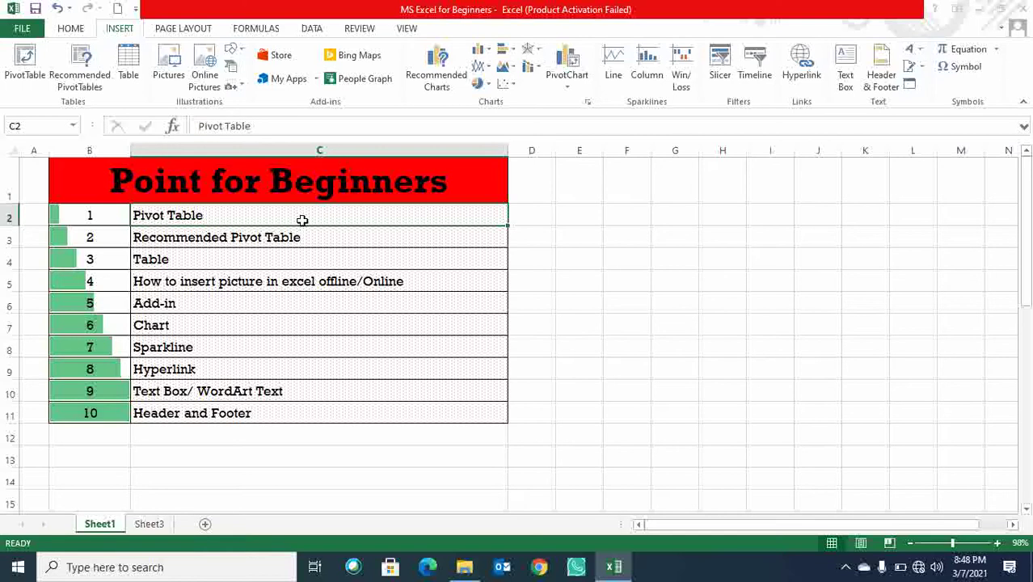
pyautogui.click(269, 411)
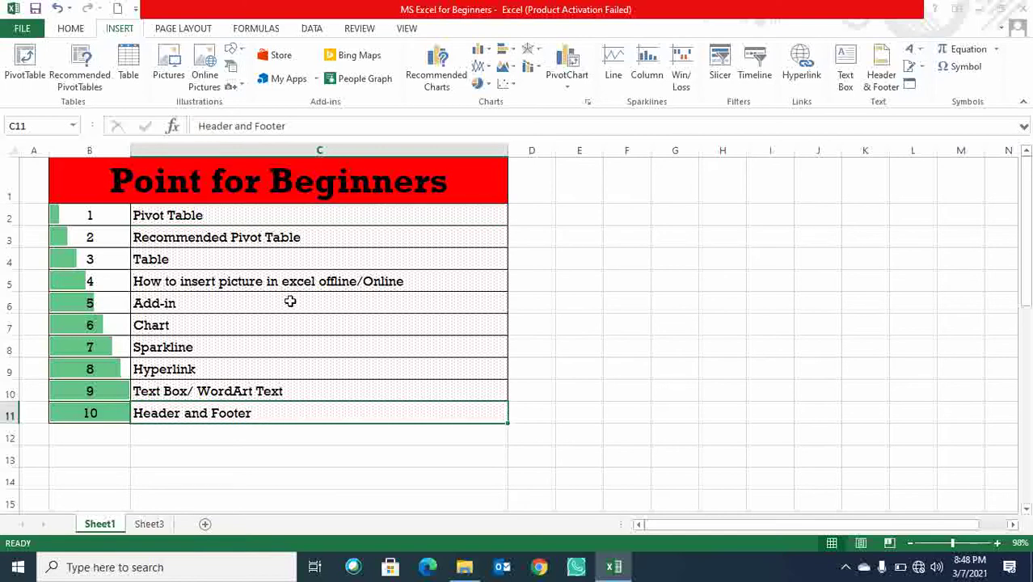
pyautogui.click(291, 212)
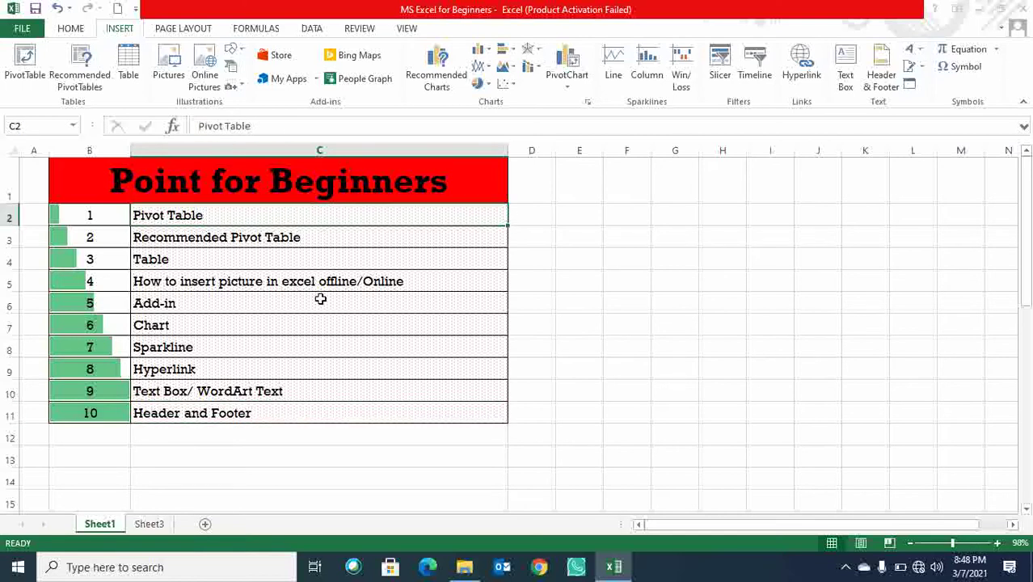
pyautogui.click(566, 322)
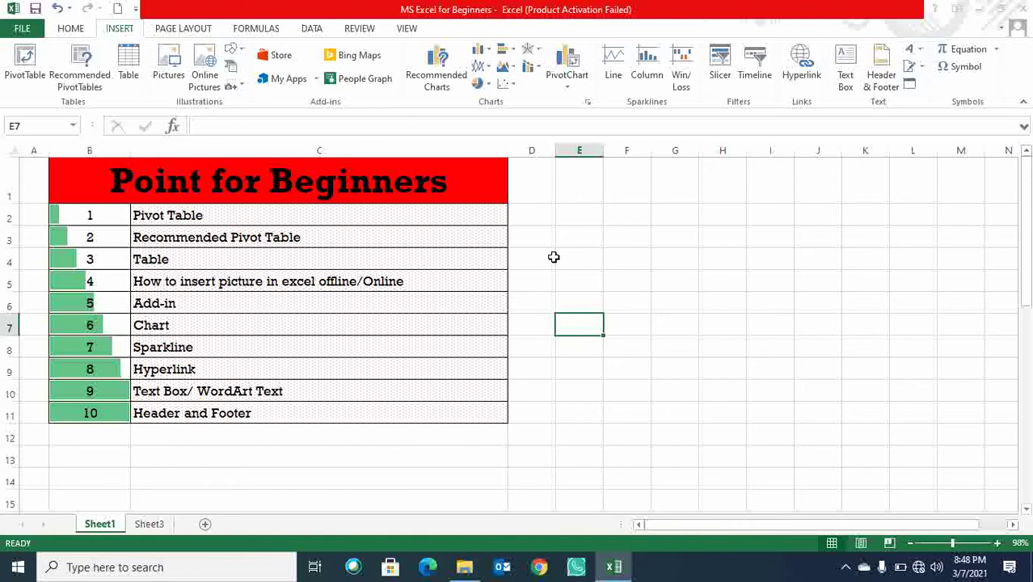
# On Sheet3, enter a student's first name in each of cells B2 and B3
pyautogui.click(157, 525)
pyautogui.click(264, 251)
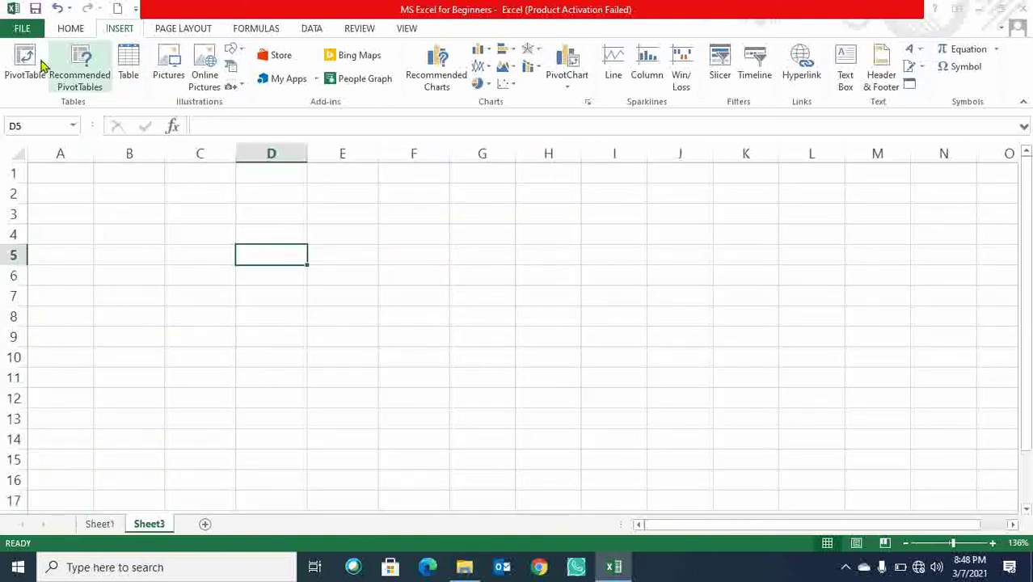
pyautogui.click(134, 194)
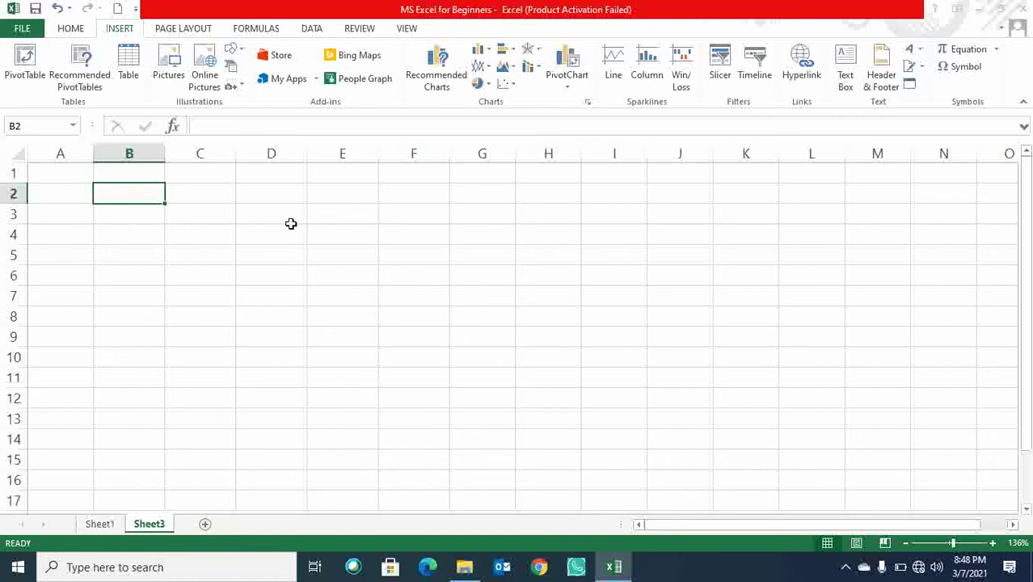
pyautogui.write('Amit')
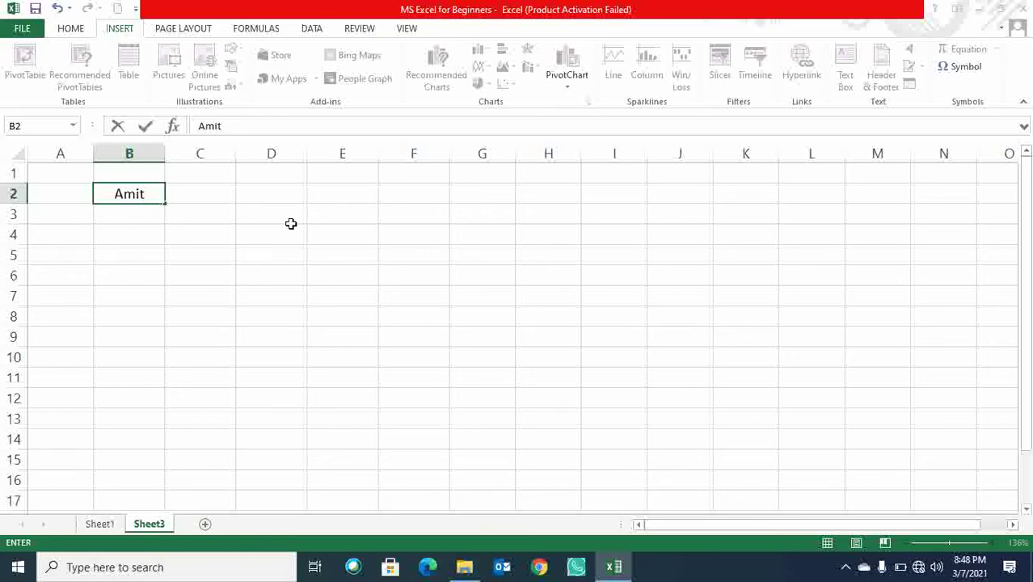
pyautogui.press('Return')
pyautogui.write('Sumit')
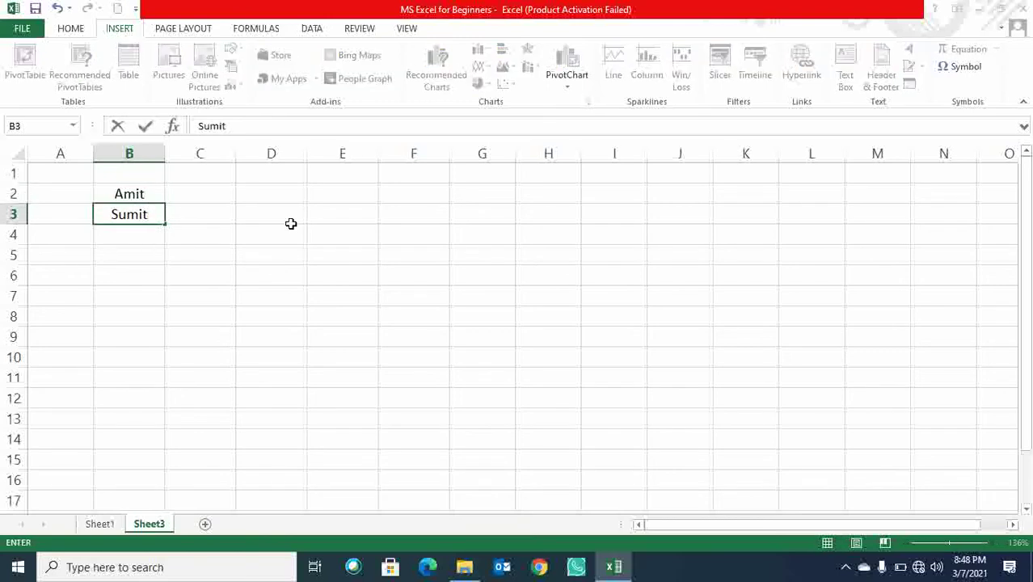
pyautogui.press('Return')
pyautogui.write('R')
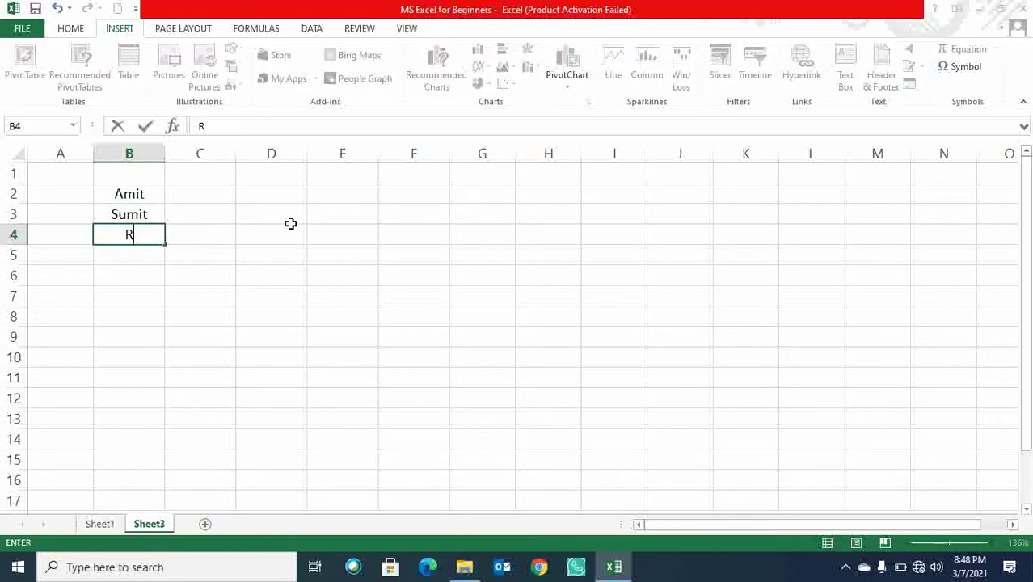
pyautogui.write('am Shyam')
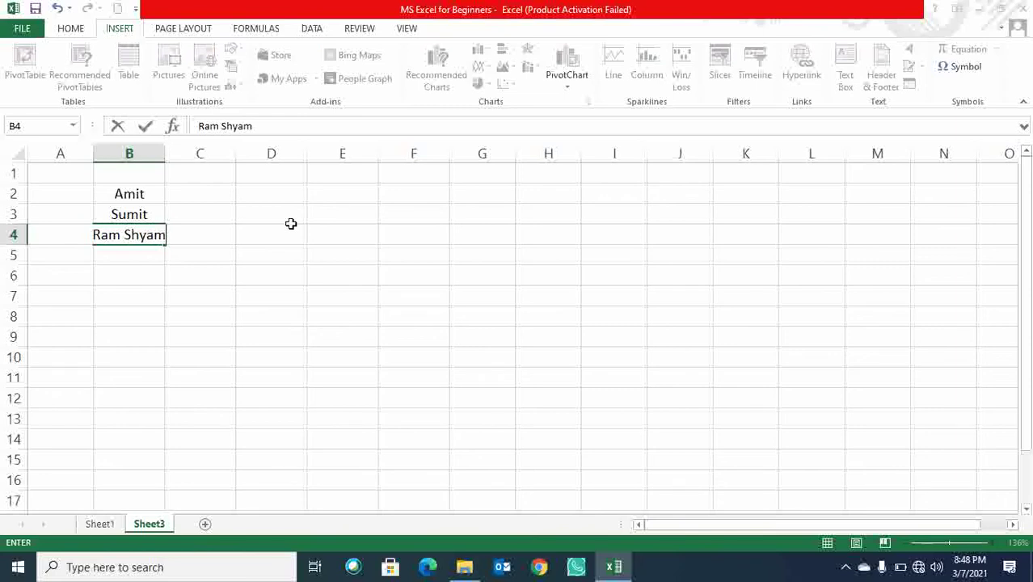
pyautogui.hotkey('shift', 'Left')
pyautogui.press('Right')
pyautogui.press('Left')
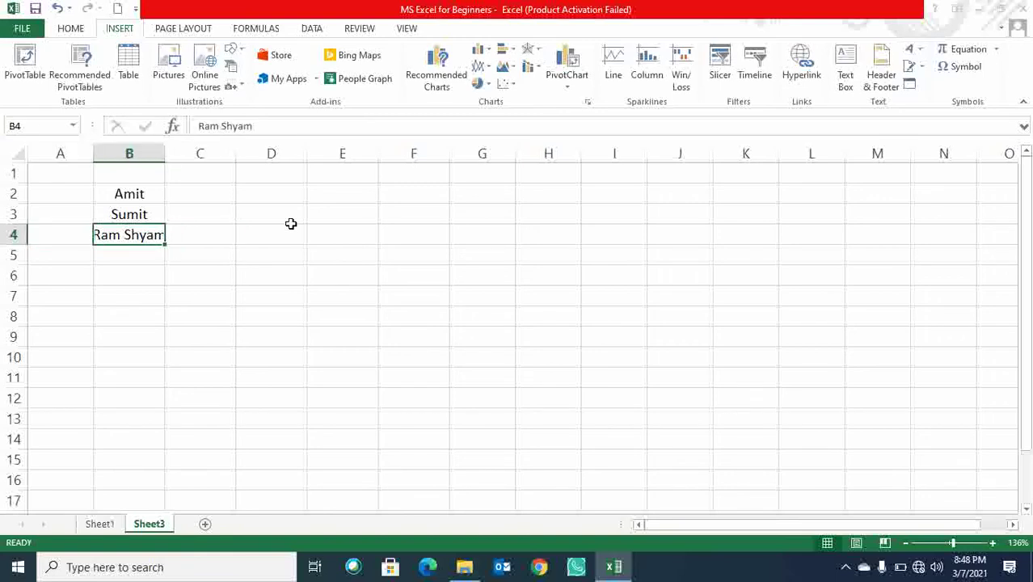
# Enter four more students' first names in cells B4 to B7, one per cell
pyautogui.write('RAm')
pyautogui.press('Return')
pyautogui.write('Shyam')
pyautogui.press('Return')
pyautogui.write('Sohan')
pyautogui.press('Return')
pyautogui.write('Mo')
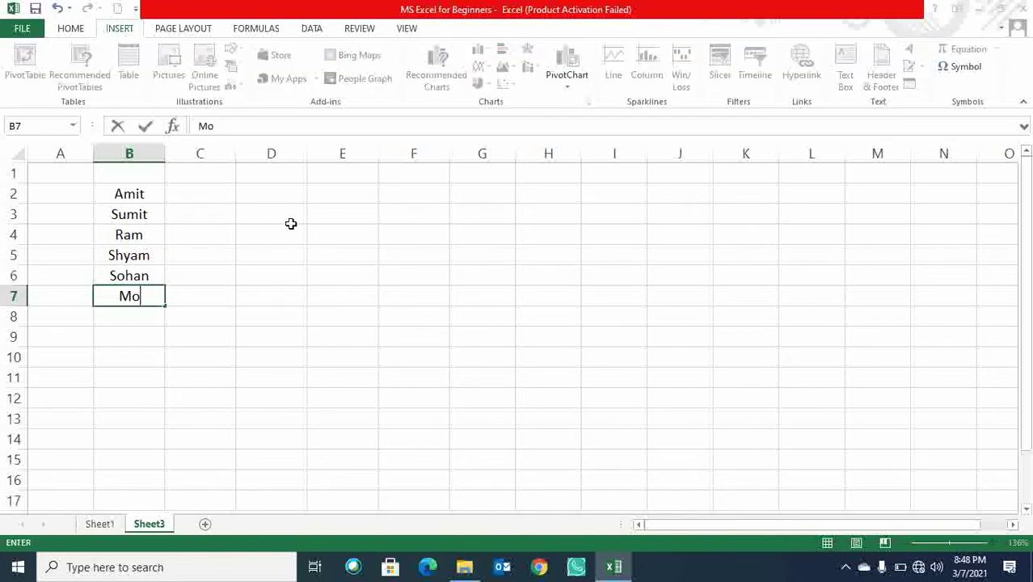
pyautogui.write('han')
pyautogui.press('Return')
# Enter the courses DCA in C2 and PGDCA in C3 beside the first two names
pyautogui.press('Up')
pyautogui.press('Up')
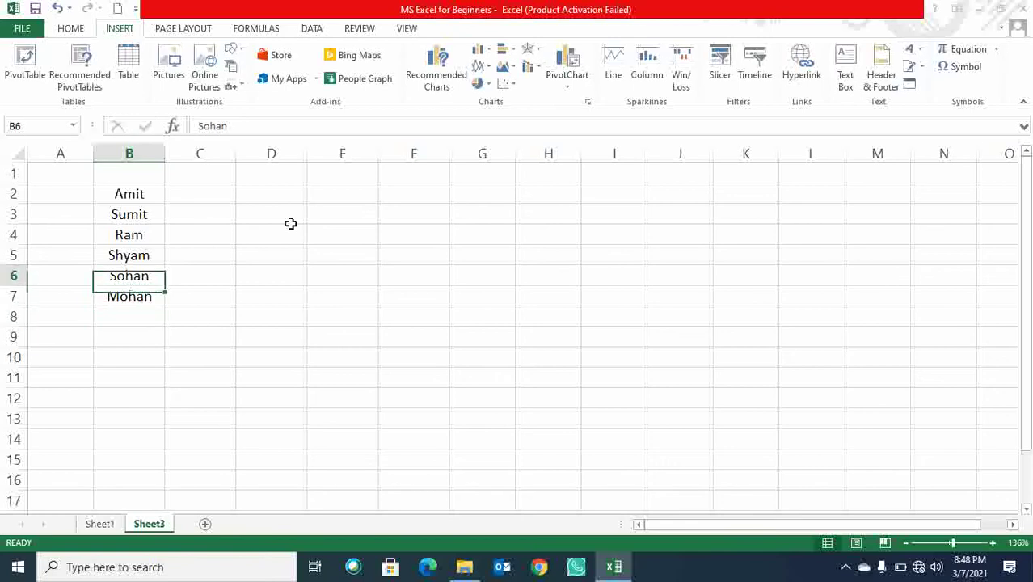
pyautogui.press('Up')
pyautogui.press('Up')
pyautogui.press('Up')
pyautogui.press('Right')
pyautogui.press('Up')
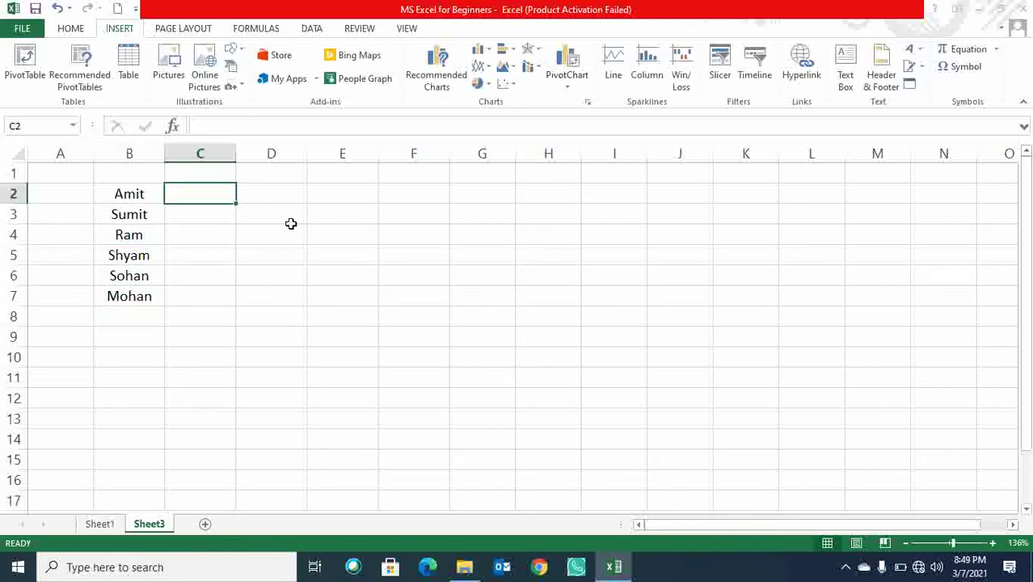
pyautogui.write('DCA')
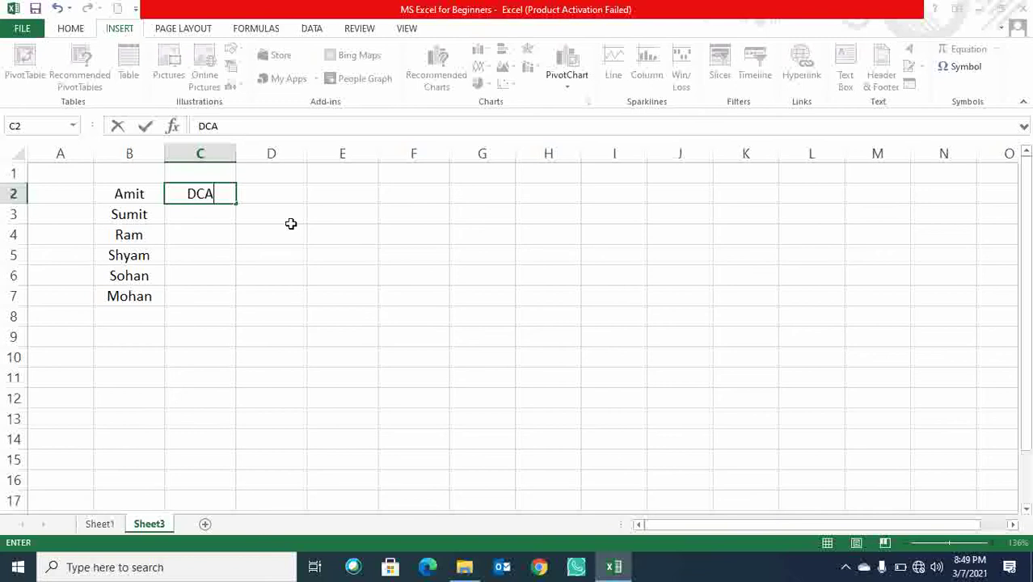
pyautogui.press('Return')
pyautogui.write('P')
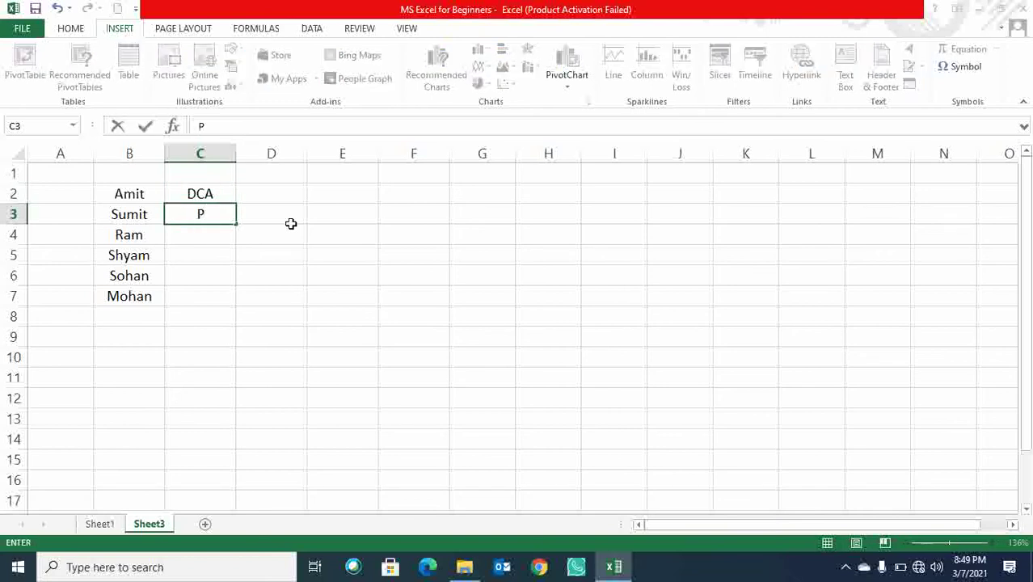
pyautogui.write('GDCA')
pyautogui.press('Return')
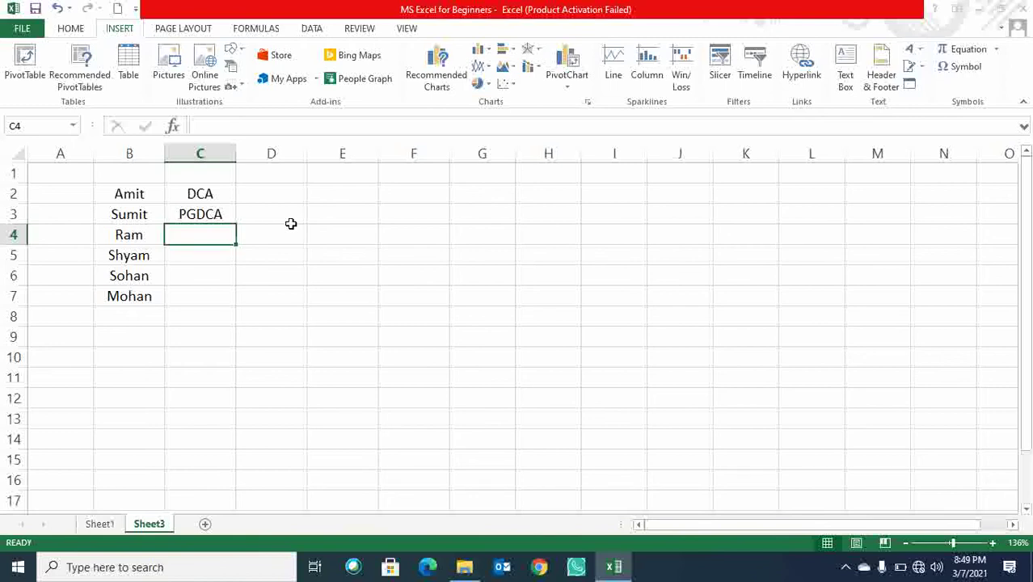
# Enter the courses BBA, BCA, DCA and MBA in cells C4 to C7
pyautogui.write('BBA')
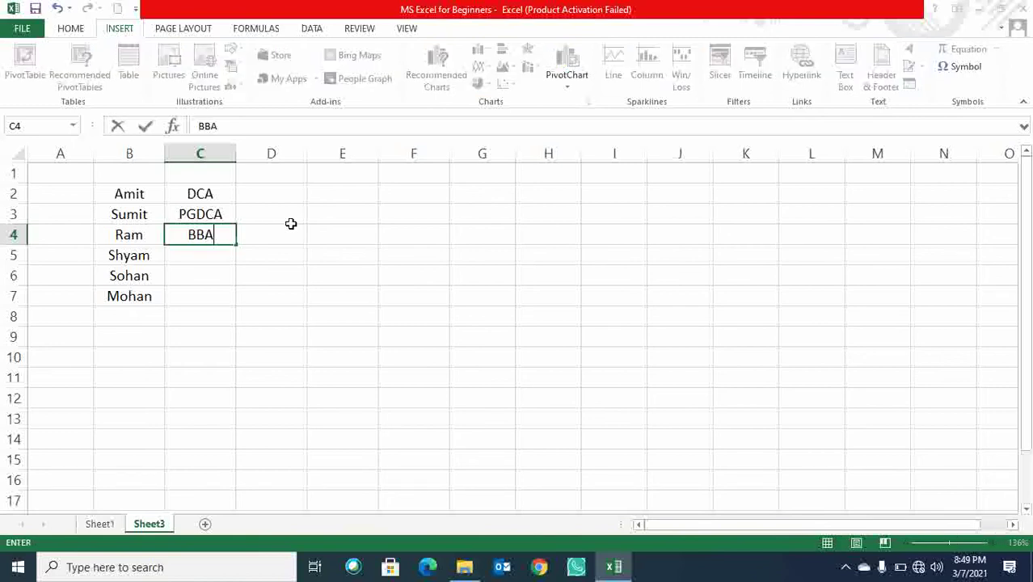
pyautogui.press('Return')
pyautogui.write('BCA')
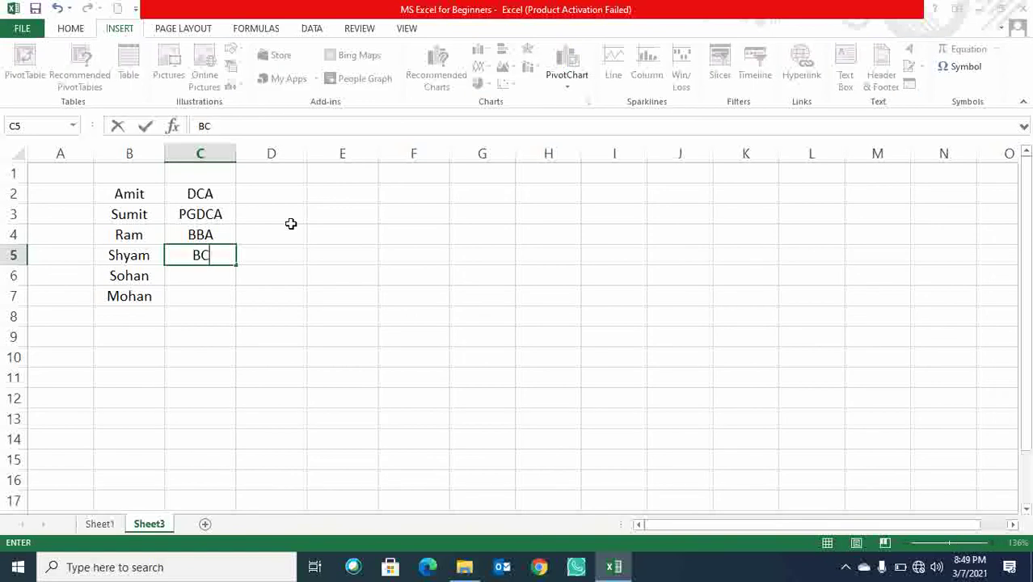
pyautogui.press('Return')
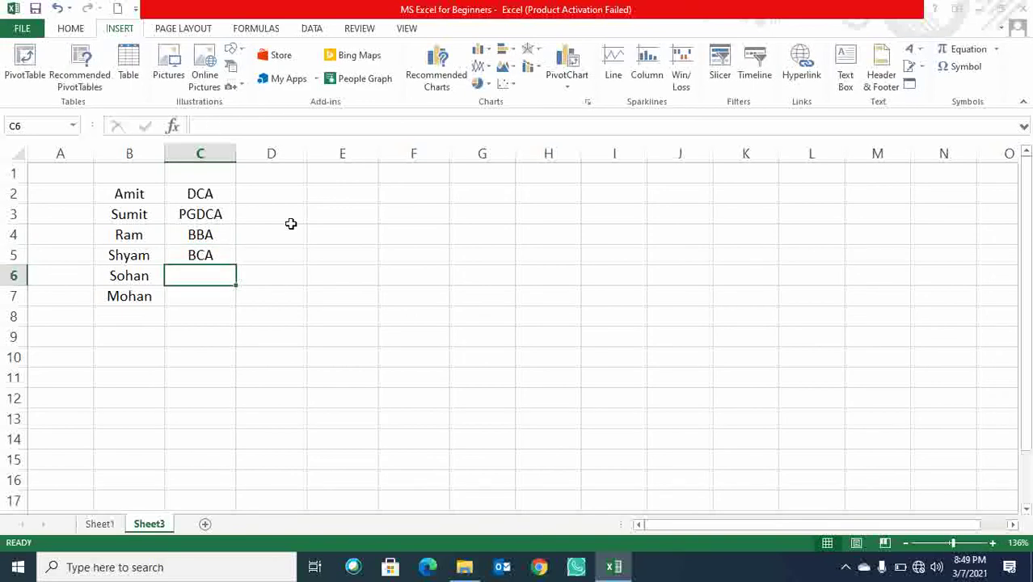
pyautogui.write('DCA')
pyautogui.press('Return')
pyautogui.write('MBA')
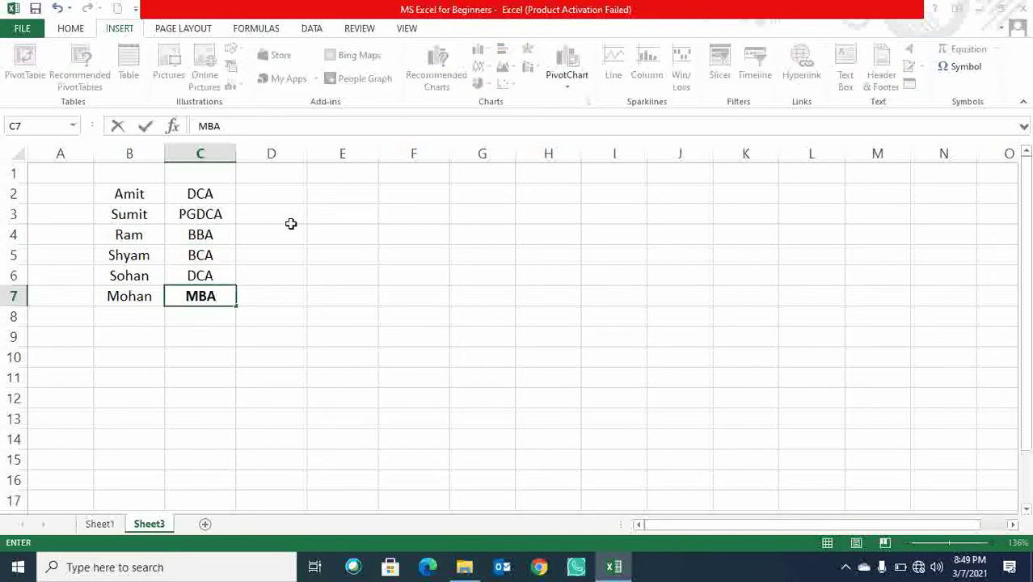
pyautogui.press('Return')
# Remove the bold formatting from the MBA entry in cell C7
pyautogui.press('Left')
pyautogui.press('Up')
pyautogui.press('Right')
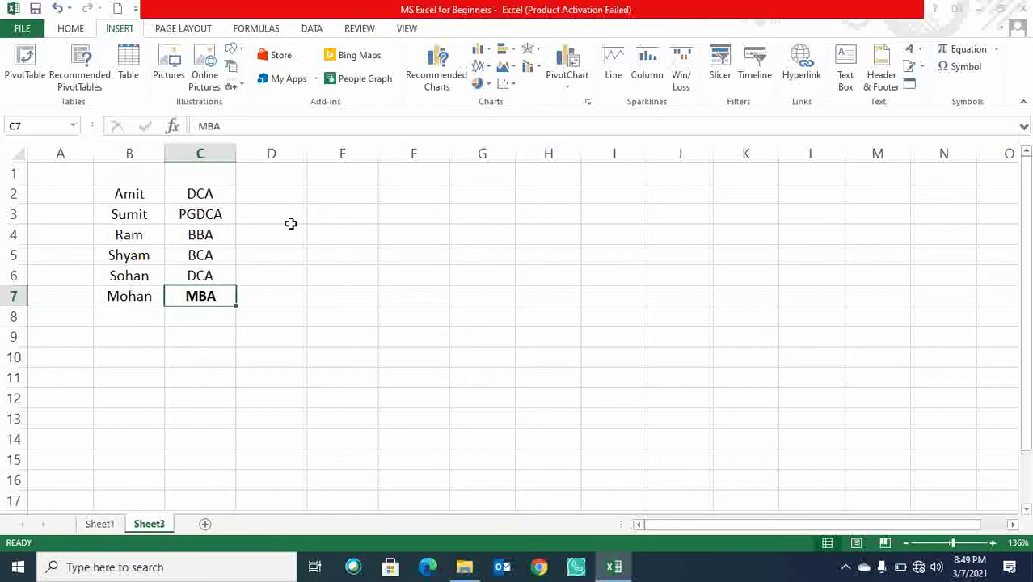
pyautogui.hotkey('ctrl', 'b')
pyautogui.press('Left')
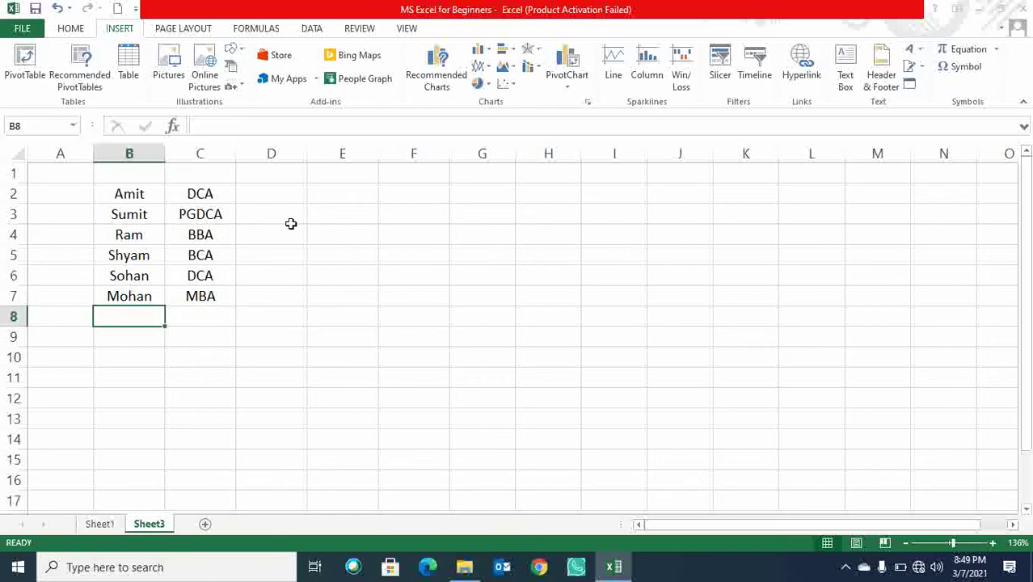
# Enter two more students' first names in cells B8 and B9, one per cell
pyautogui.write('RO')
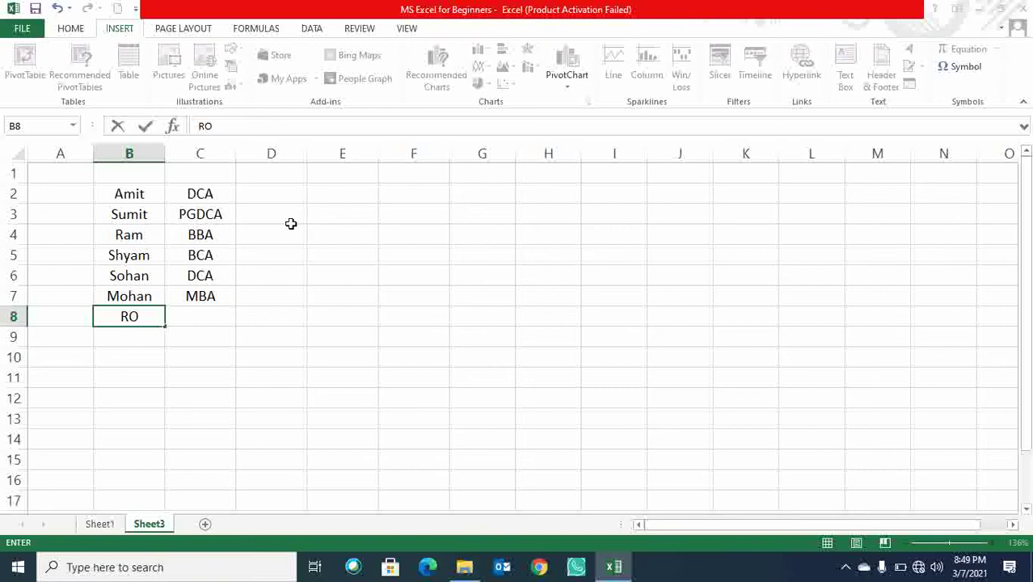
pyautogui.write('HIT')
pyautogui.press('Return')
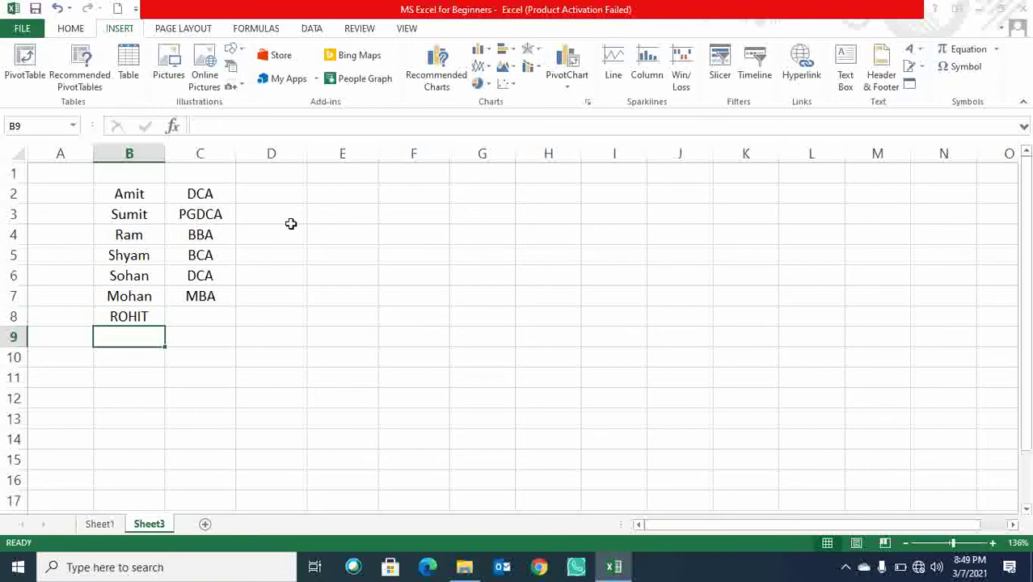
pyautogui.write('mohit')
pyautogui.press('Up')
# Retype the students' first names in B8 and B9 with only the initial letter capitalised
pyautogui.press('Up')
pyautogui.press('Up')
pyautogui.press('Down')
pyautogui.press('Down')
pyautogui.write('Rohit')
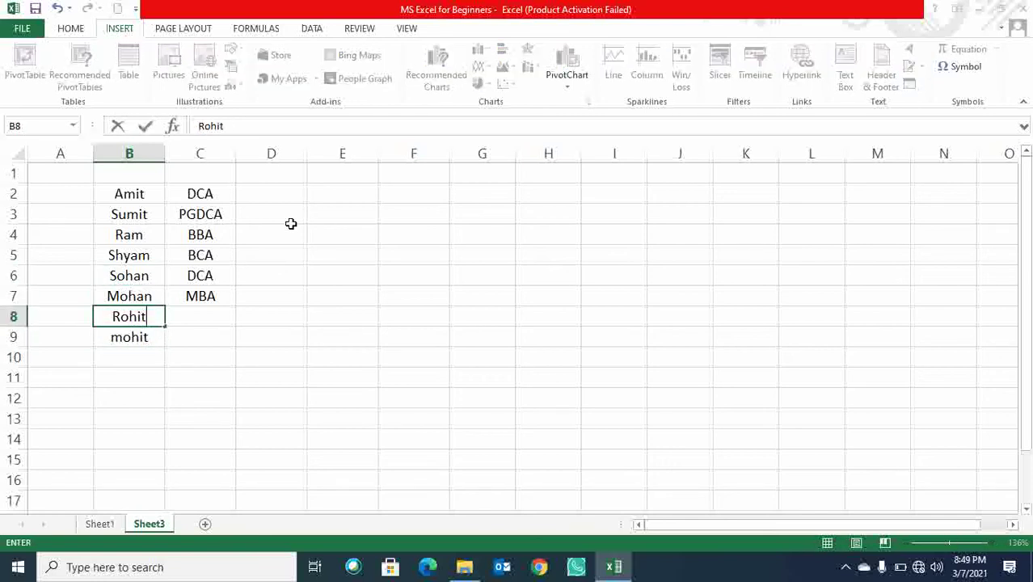
pyautogui.press('Return')
pyautogui.write('Mothi')
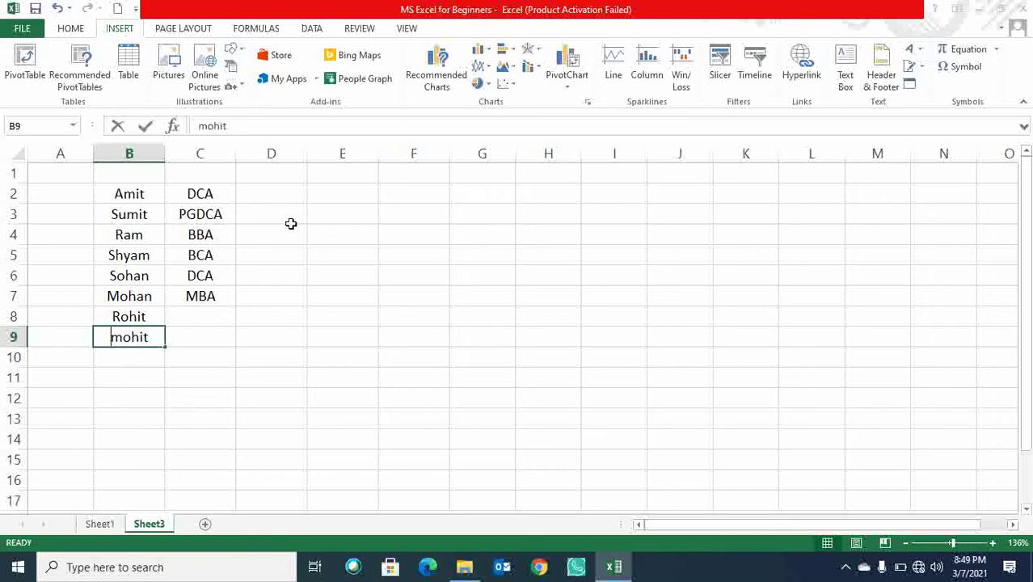
pyautogui.press('BackSpace')
pyautogui.press('BackSpace')
pyautogui.press('BackSpace')
pyautogui.write('hit')
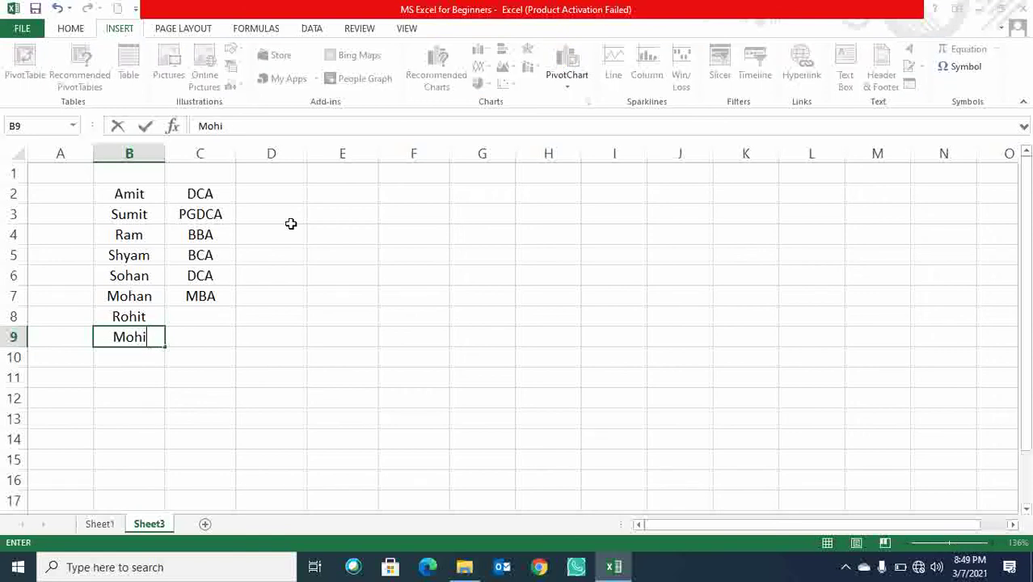
pyautogui.press('Return')
# Fill the MBA course from cell C7 down into C8 and C9
pyautogui.press('Up')
pyautogui.press('Up')
pyautogui.press('Right')
pyautogui.press('Up')
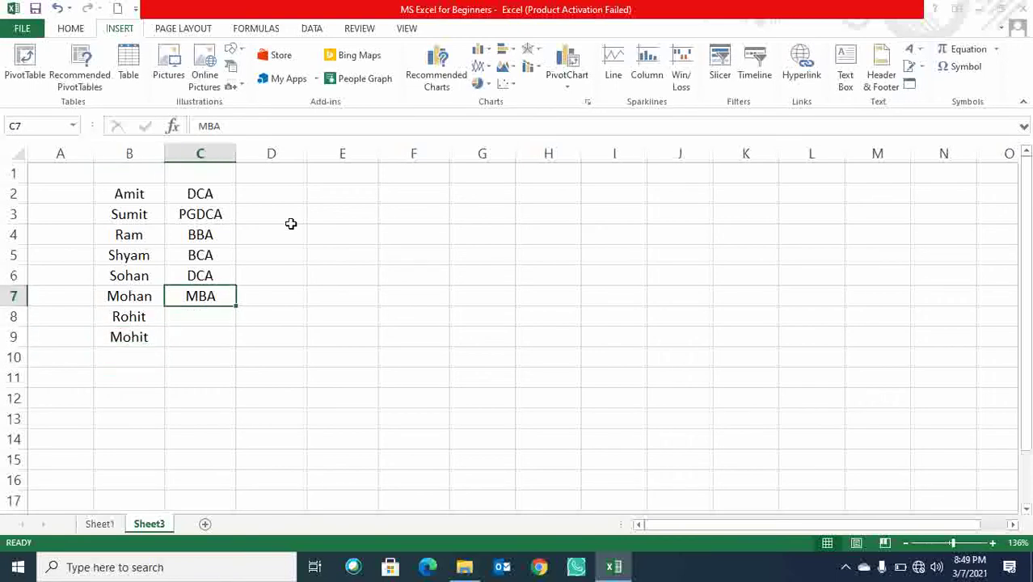
pyautogui.hotkey('shift', 'Down')
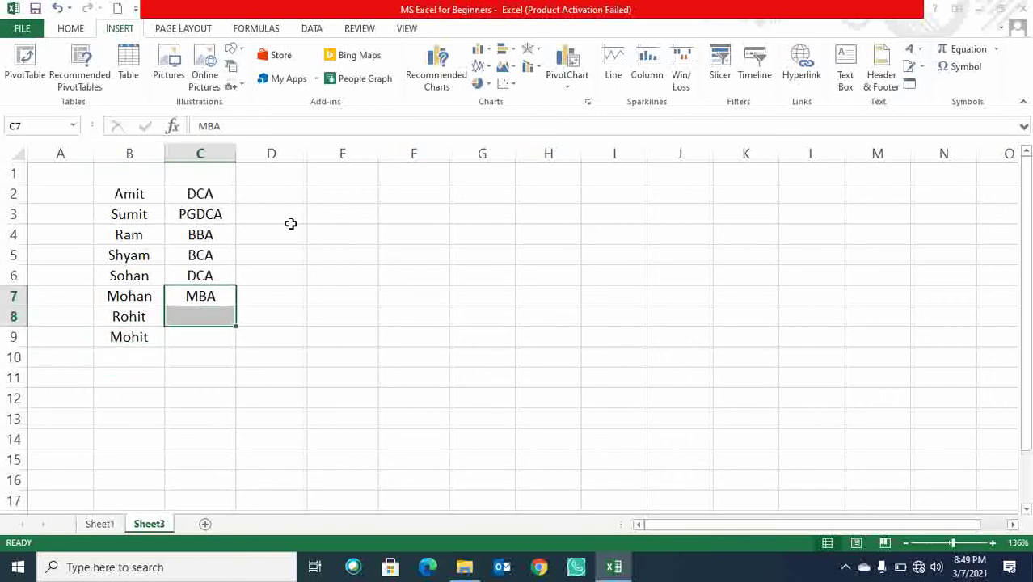
pyautogui.hotkey('ctrl', 'd')
pyautogui.press('Down')
pyautogui.press('Down')
pyautogui.hotkey('ctrl', 'd')
pyautogui.press('Up')
pyautogui.press('Up')
pyautogui.press('Up')
pyautogui.press('Up')
pyautogui.press('Up')
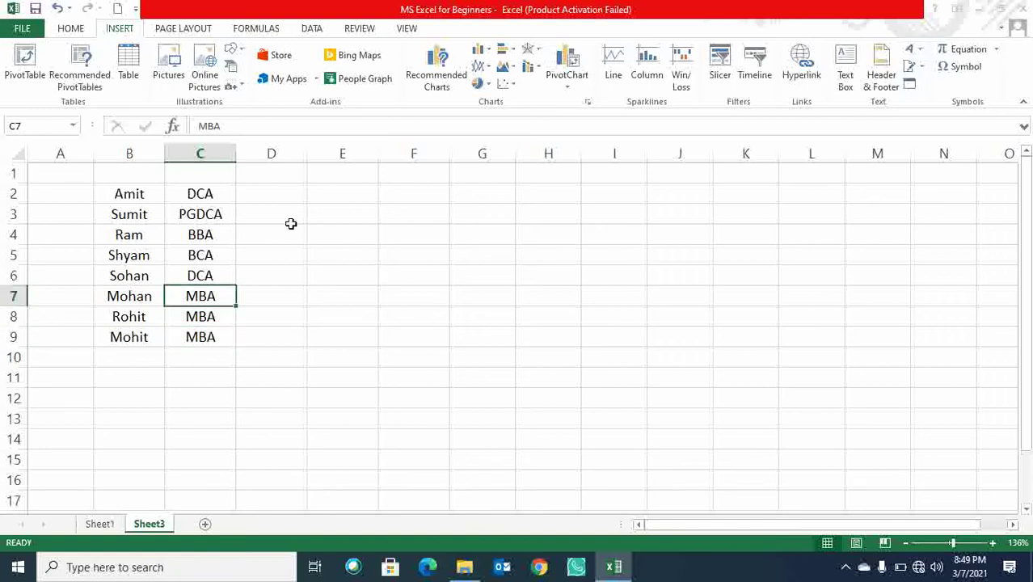
# Enter one more student's first name in cell B10 below the existing names
pyautogui.press('Down')
pyautogui.press('Down')
pyautogui.press('Down')
pyautogui.press('Down')
pyautogui.press('Down')
pyautogui.press('Down')
pyautogui.press('Down')
pyautogui.press('Left')
pyautogui.press('Up')
pyautogui.write('Rawan')
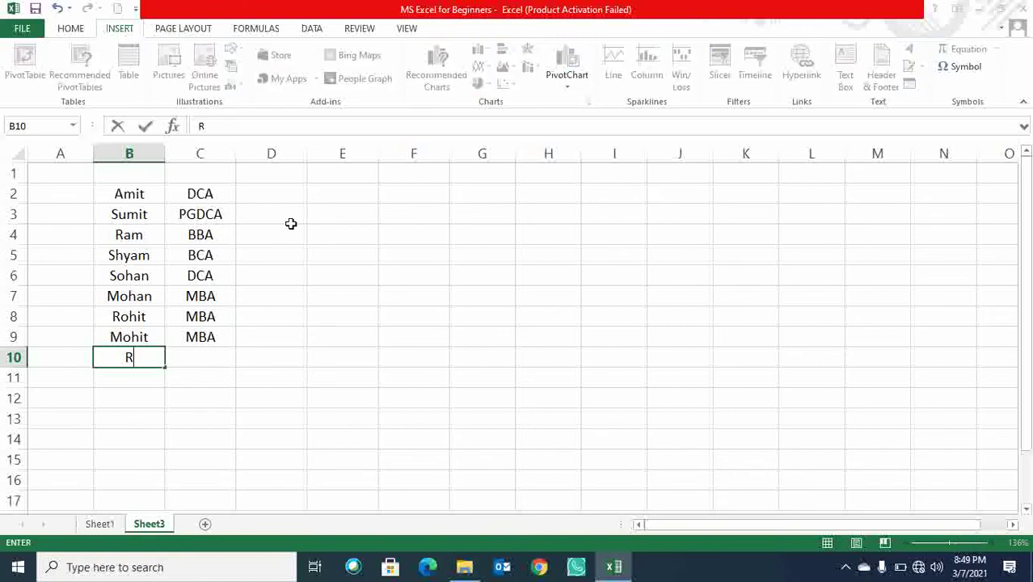
# Enter the course BBA in cell C10 and save the workbook
pyautogui.press('Tab')
pyautogui.write('bba')
pyautogui.press('BackSpace')
pyautogui.press('BackSpace')
pyautogui.press('BackSpace')
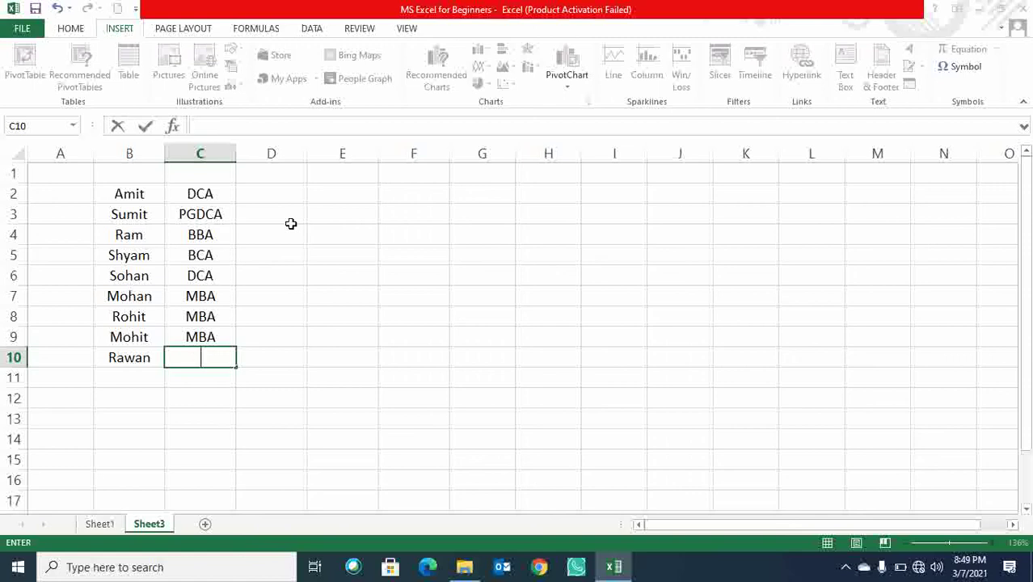
pyautogui.write('BBA')
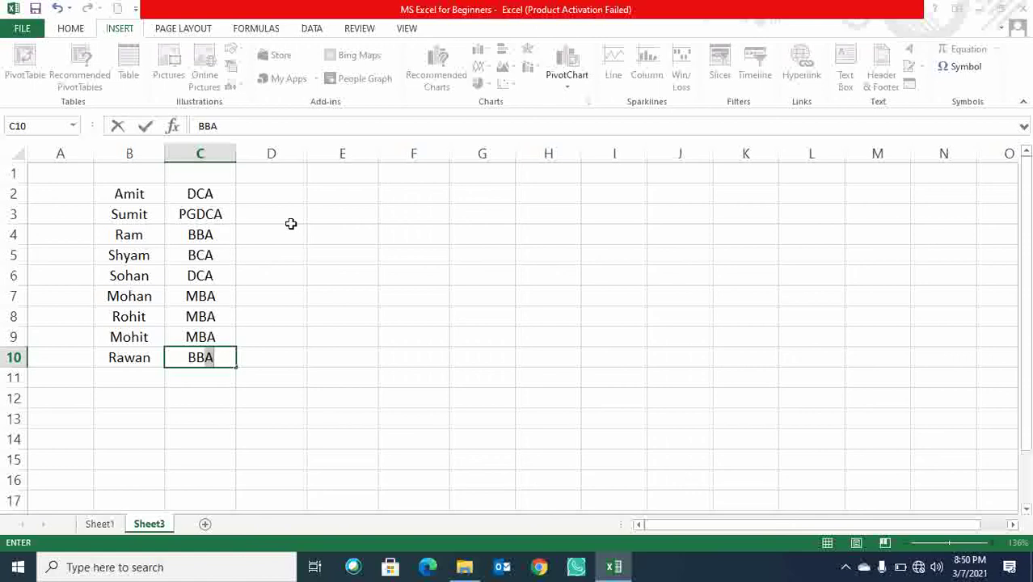
pyautogui.hotkey('ctrl', 'Return')
pyautogui.hotkey('ctrl', 's')
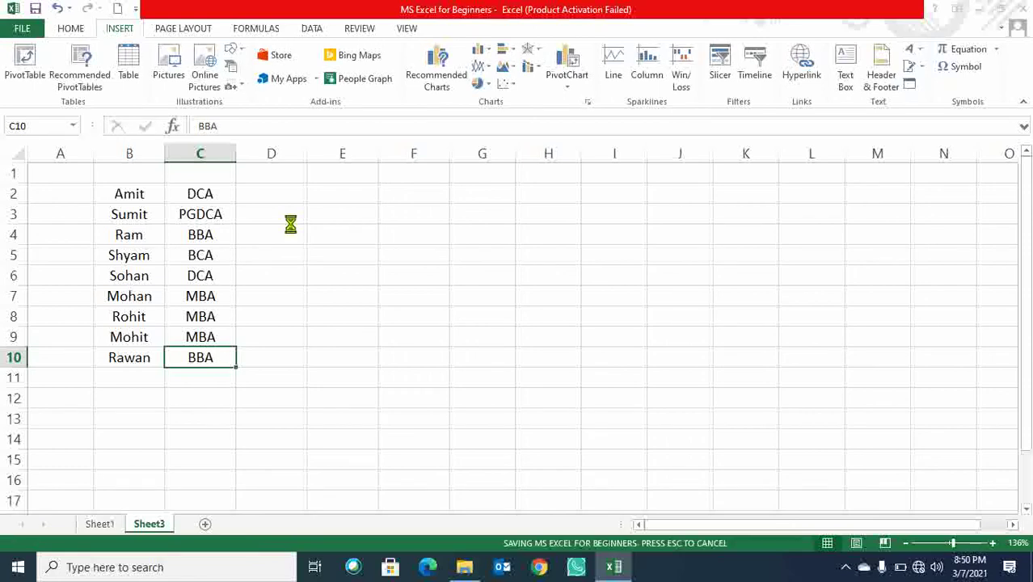
# Enter the heading Name in cell B1 above the student names
pyautogui.press('Up')
pyautogui.press('Up')
pyautogui.hotkey('ctrl', 'shift', 'Up')
pyautogui.press('Left')
pyautogui.press('Up')
pyautogui.press('Up')
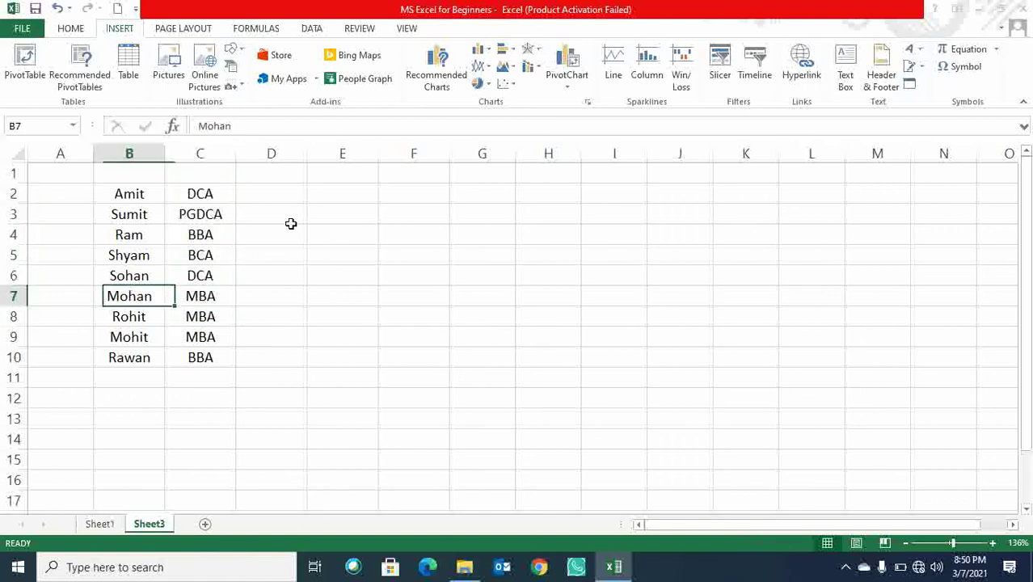
pyautogui.hotkey('ctrl', 'Up')
pyautogui.hotkey('ctrl', 'shift', 'Down')
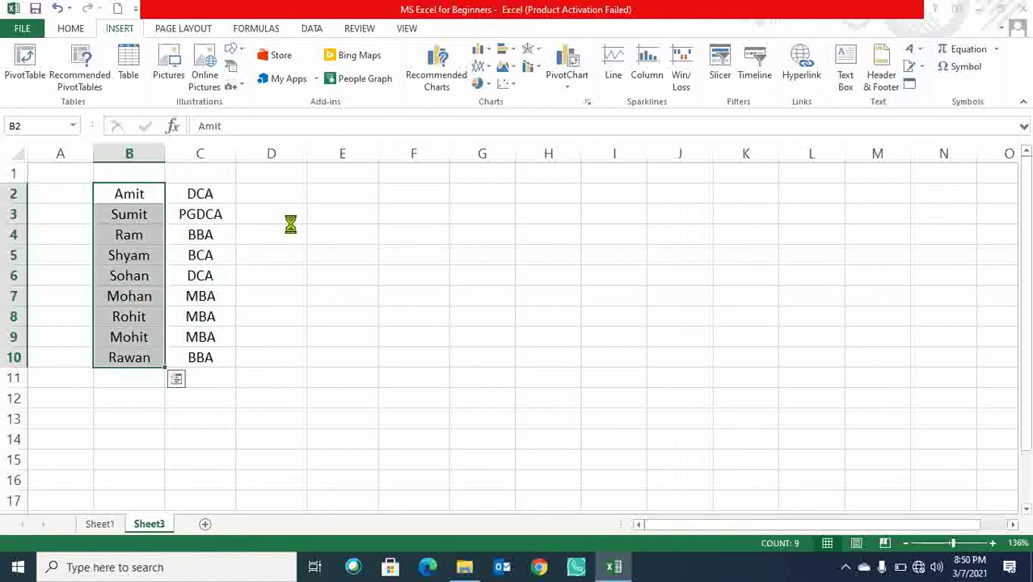
pyautogui.press('Down')
pyautogui.press('Up')
pyautogui.press('Up')
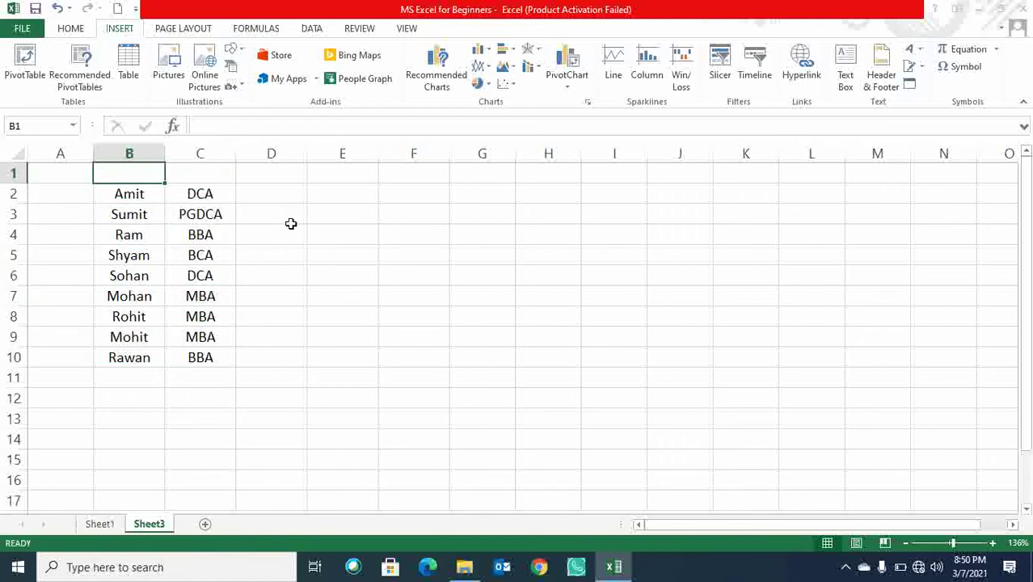
pyautogui.write('Name')
pyautogui.hotkey('ctrl', 'Return')
# Enter the heading Programme in cell C1 above the courses
pyautogui.press('Right')
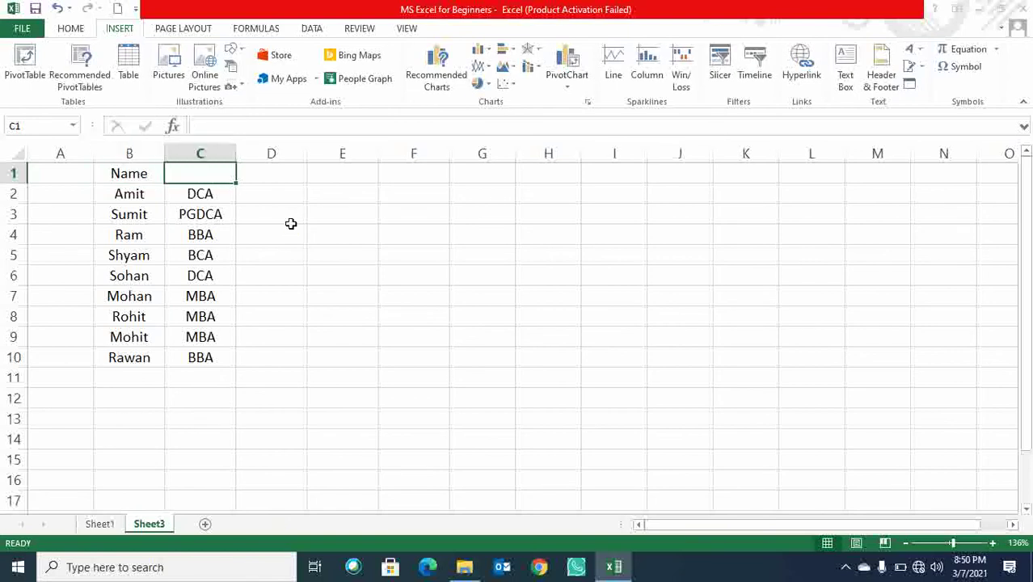
pyautogui.write('Pro')
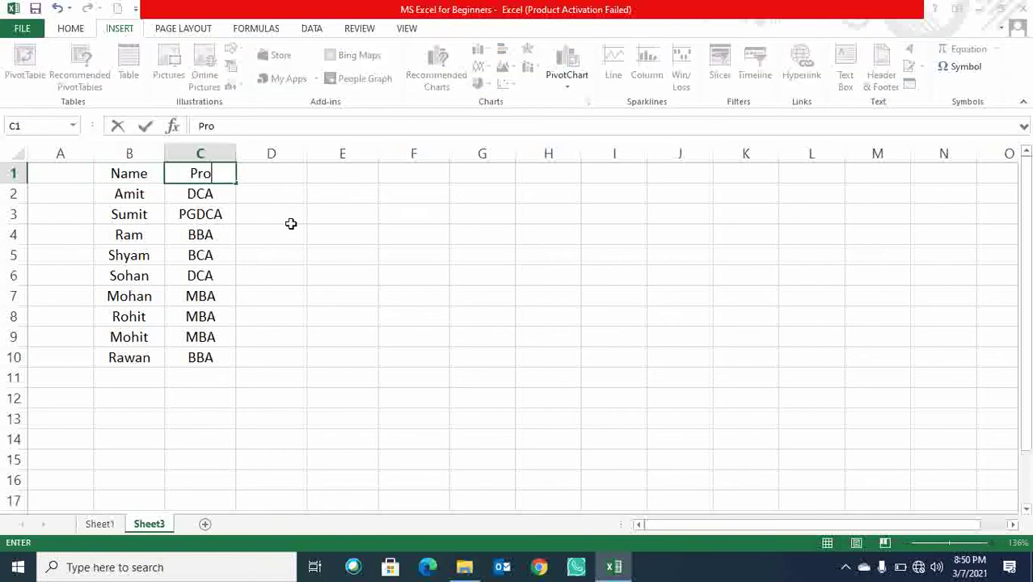
pyautogui.press('BackSpace')
pyautogui.press('BackSpace')
pyautogui.write('Pra')
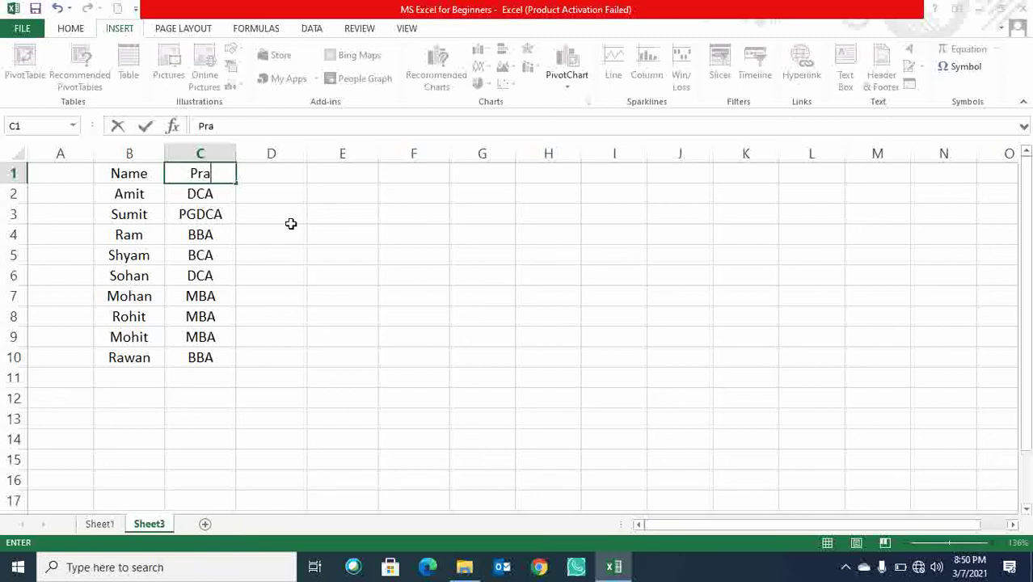
pyautogui.press('BackSpace')
pyautogui.write('ogramme')
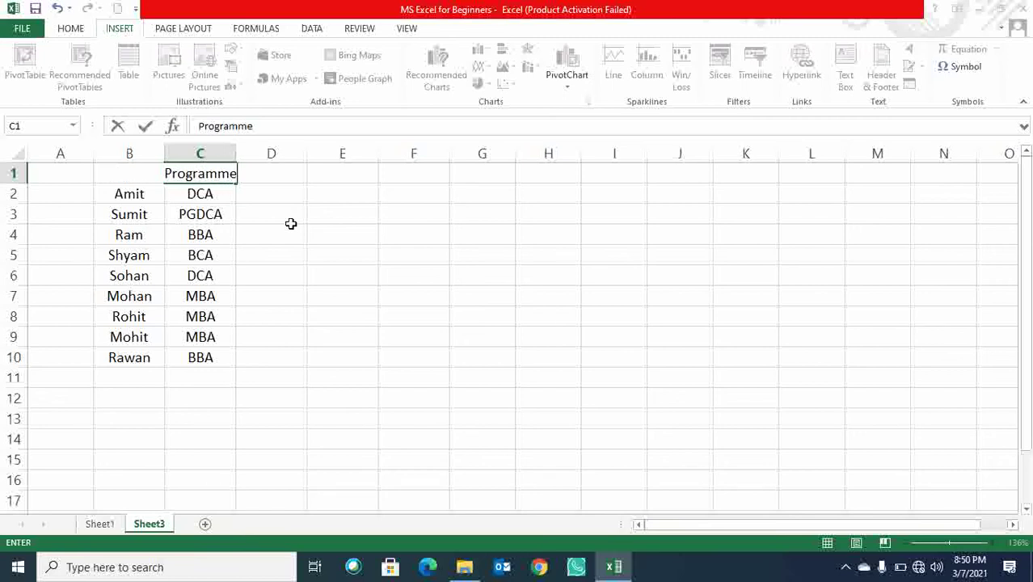
pyautogui.hotkey('ctrl', 'Return')
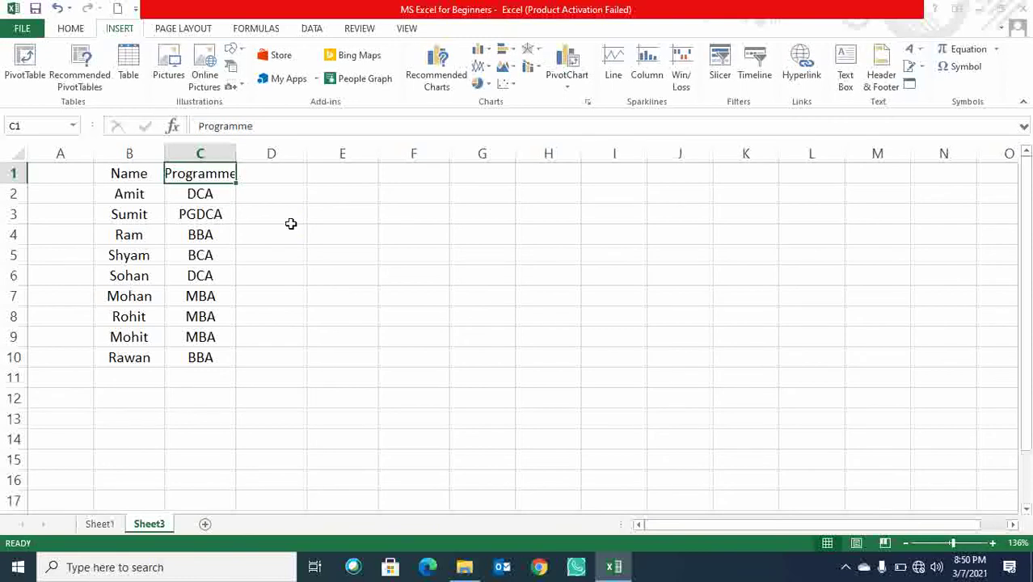
# Auto-fit the widths of columns C and B and make the headings in B1:C1 bold
pyautogui.doubleClick(236, 154)
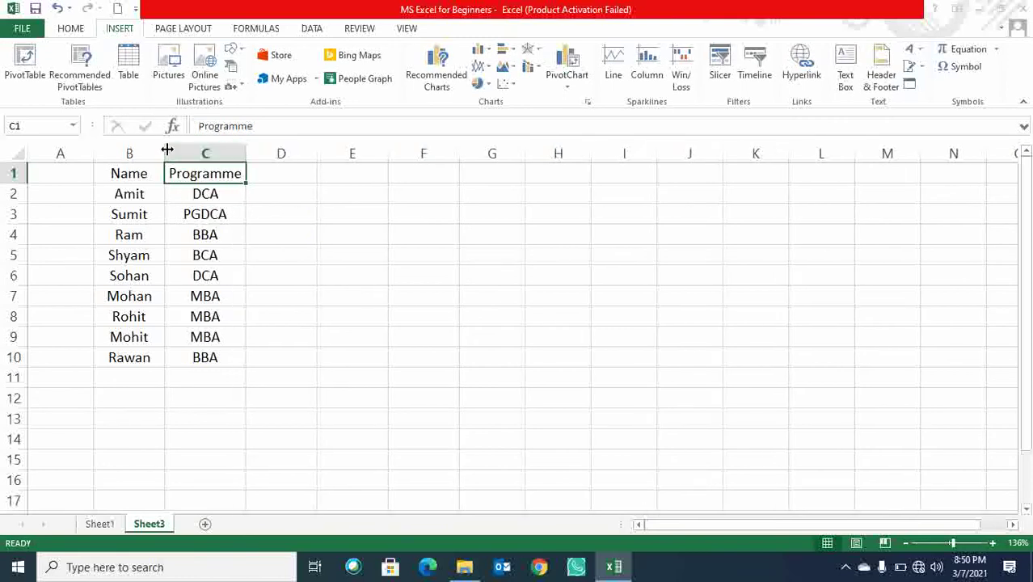
pyautogui.doubleClick(165, 154)
pyautogui.click(335, 235)
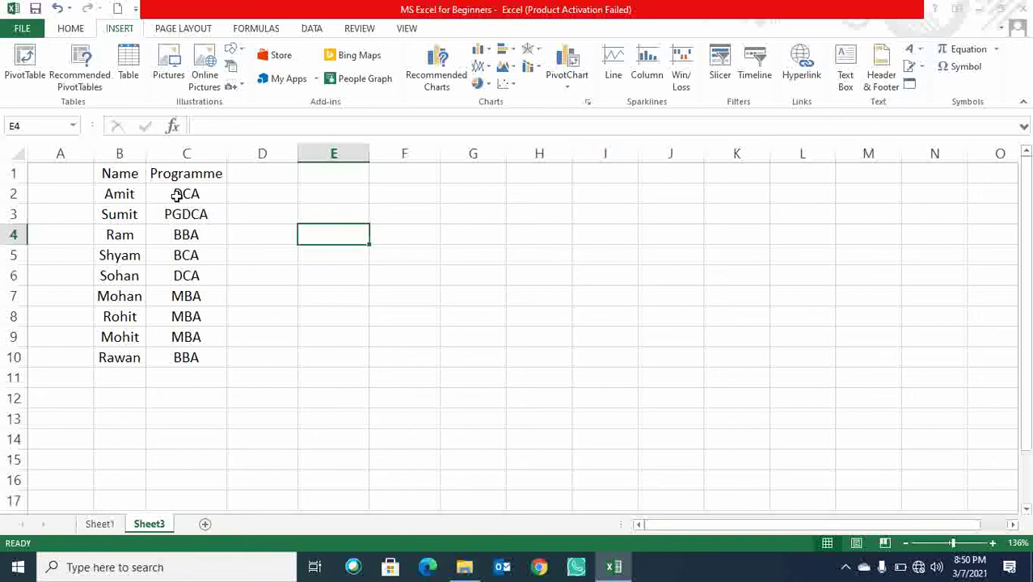
pyautogui.moveTo(105, 176); pyautogui.dragTo(196, 177)
pyautogui.hotkey('ctrl', 'b')
# Examine the table in B1:C10 and the different courses in the Programme column
pyautogui.moveTo(129, 175); pyautogui.dragTo(201, 354)
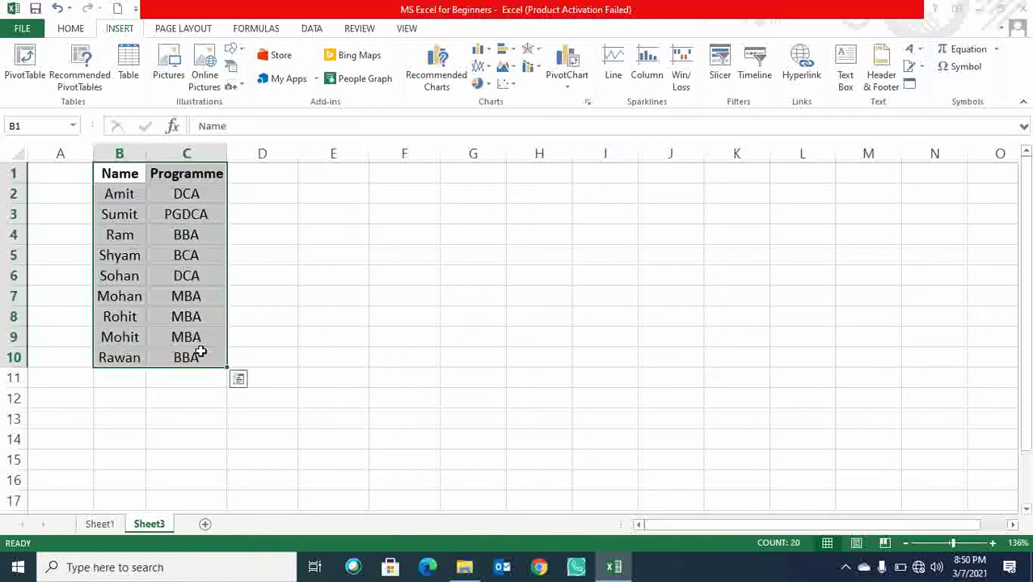
pyautogui.click(190, 232)
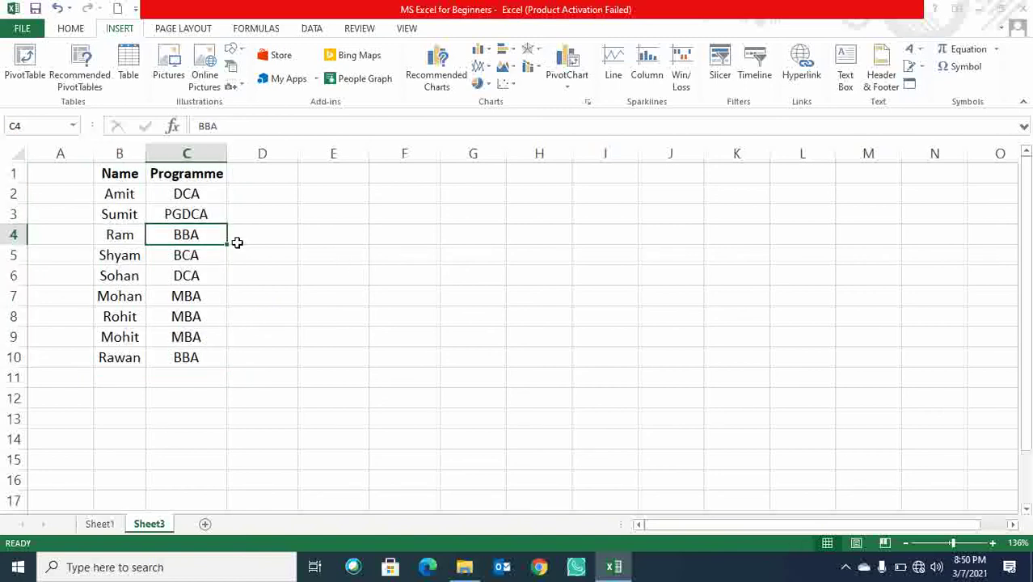
pyautogui.click(202, 194)
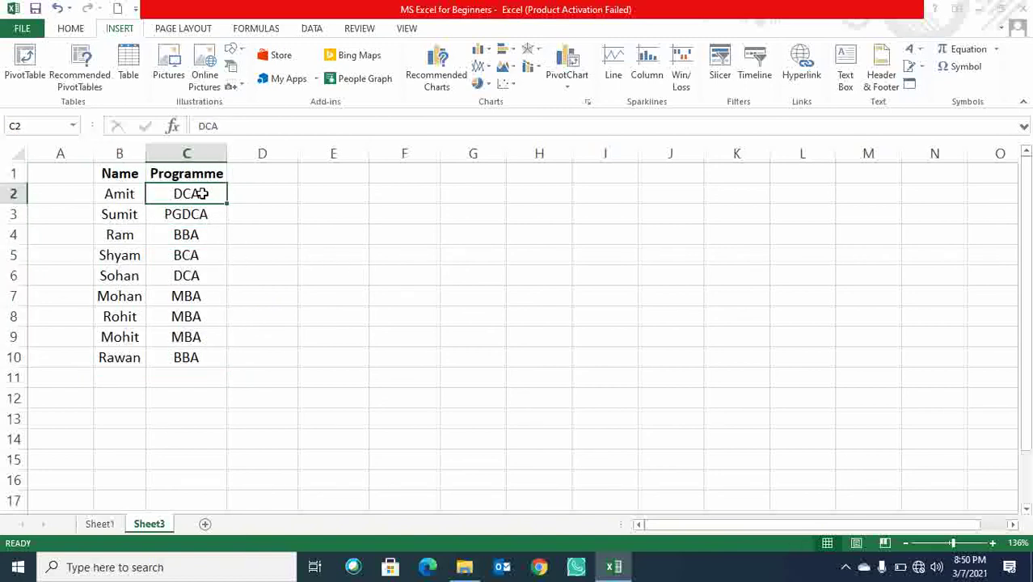
pyautogui.click(186, 299)
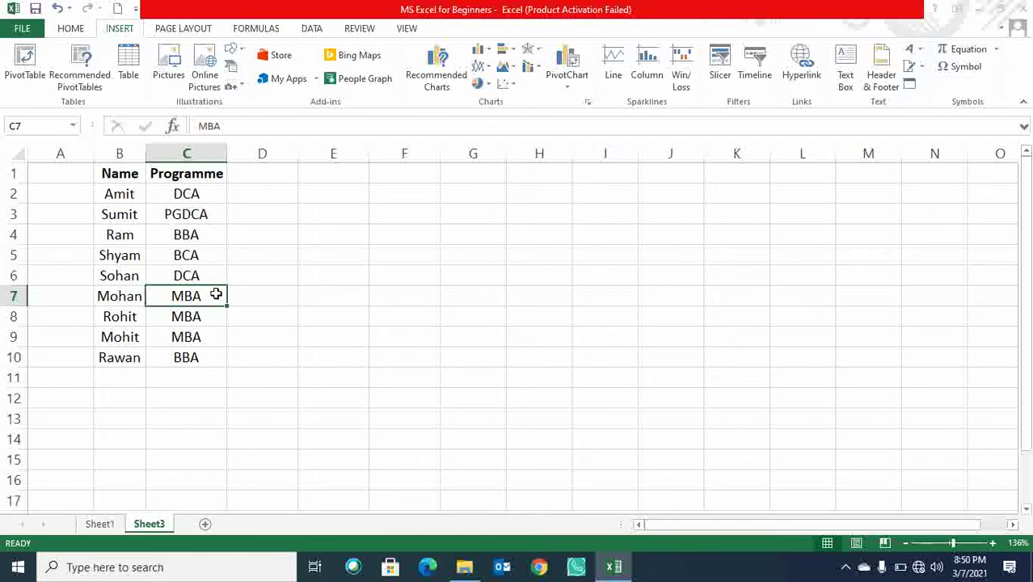
pyautogui.click(195, 199)
pyautogui.click(196, 213)
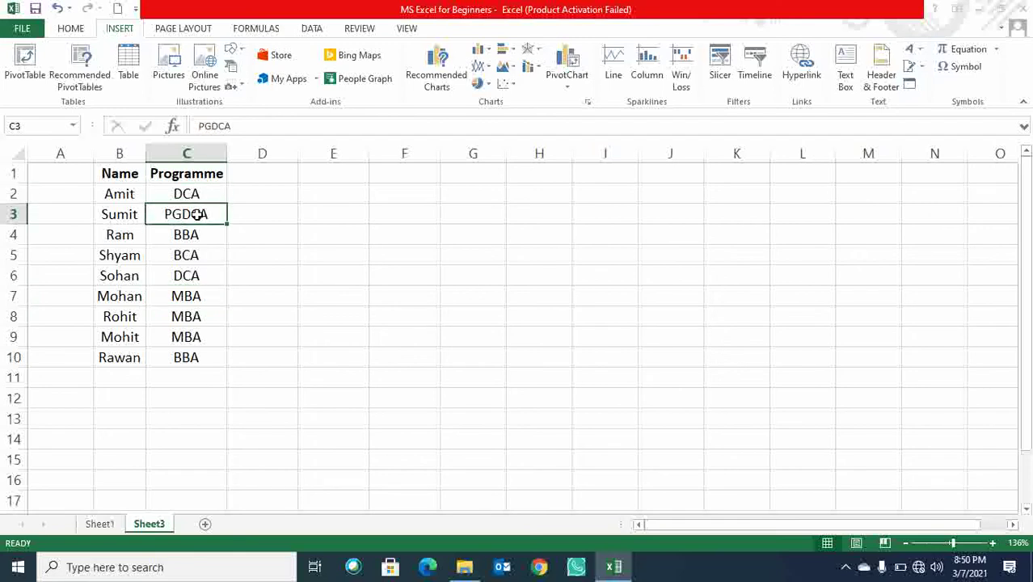
pyautogui.click(199, 235)
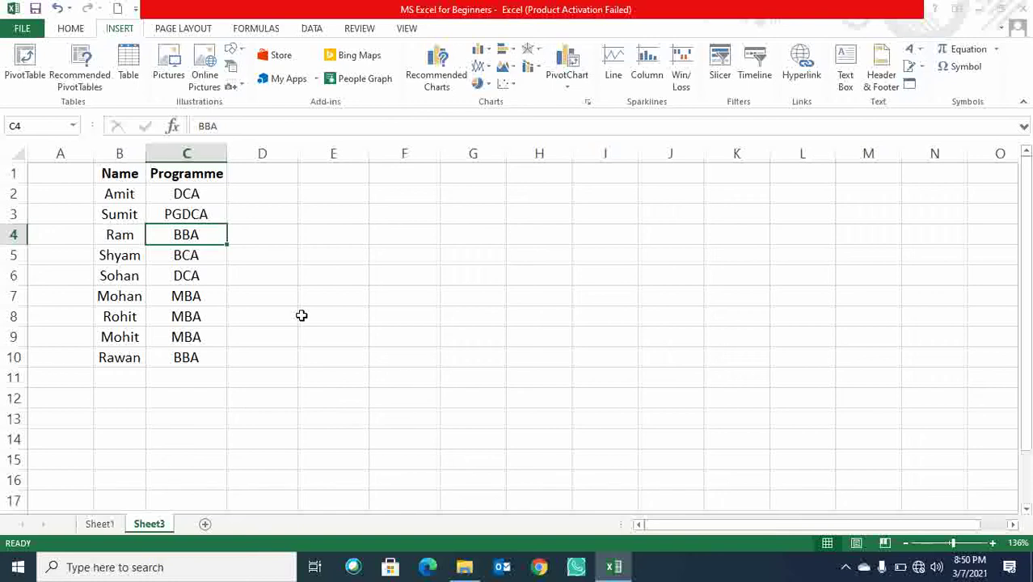
# Add filters to the Name and Programme headings in B1:C1
pyautogui.moveTo(119, 174); pyautogui.dragTo(196, 173)
pyautogui.click(312, 28)
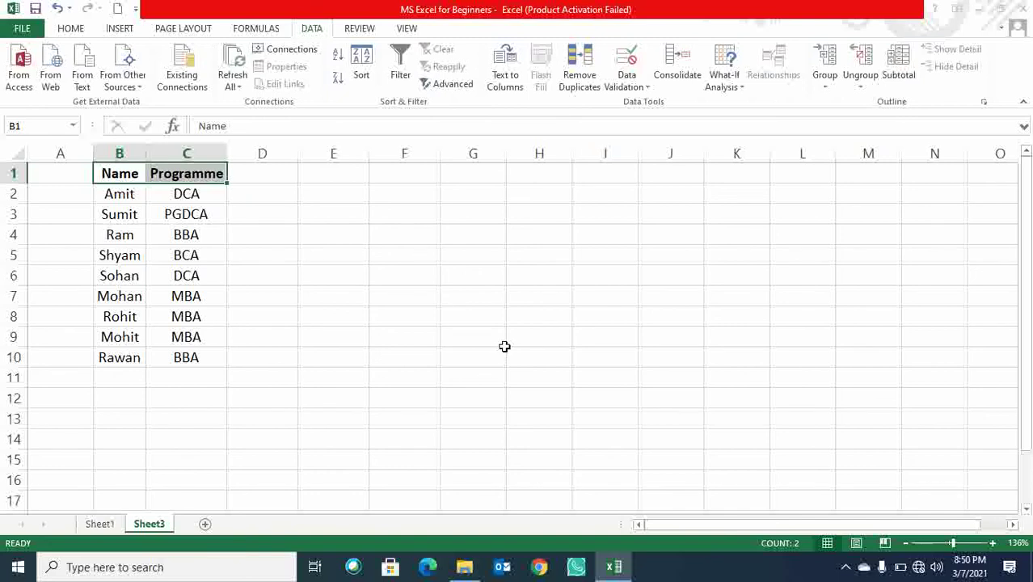
pyautogui.click(70, 28)
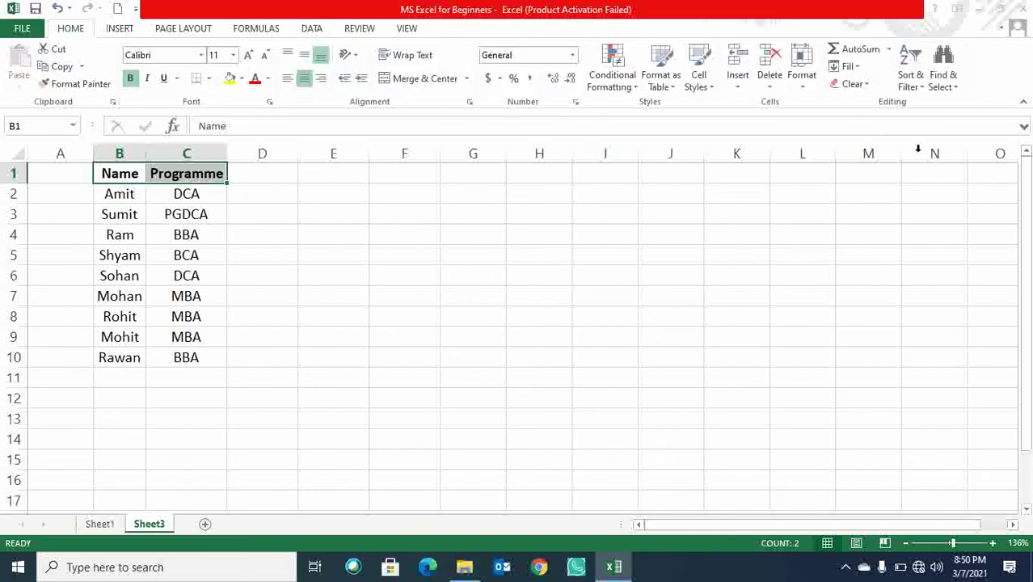
pyautogui.click(914, 88)
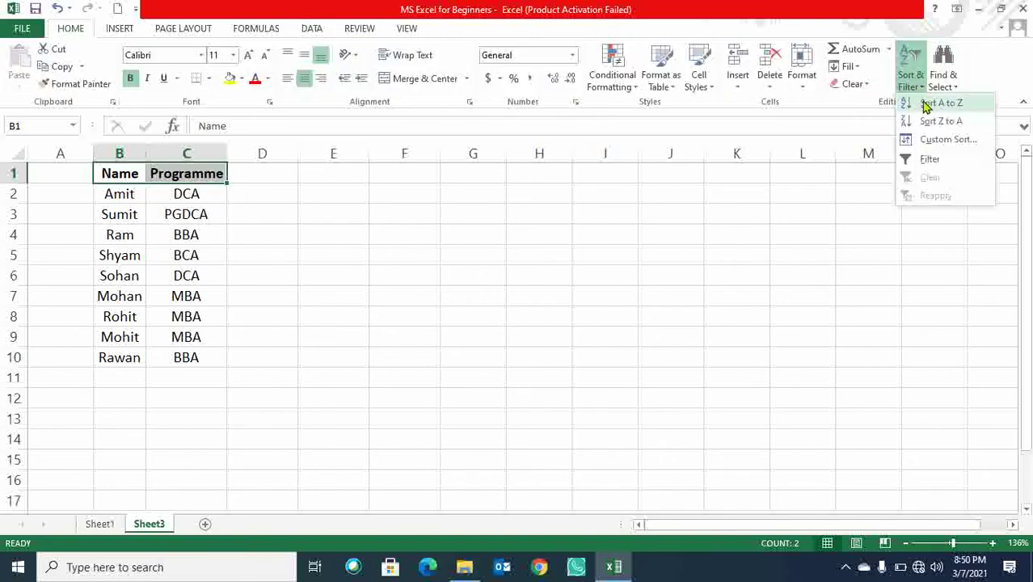
pyautogui.click(934, 160)
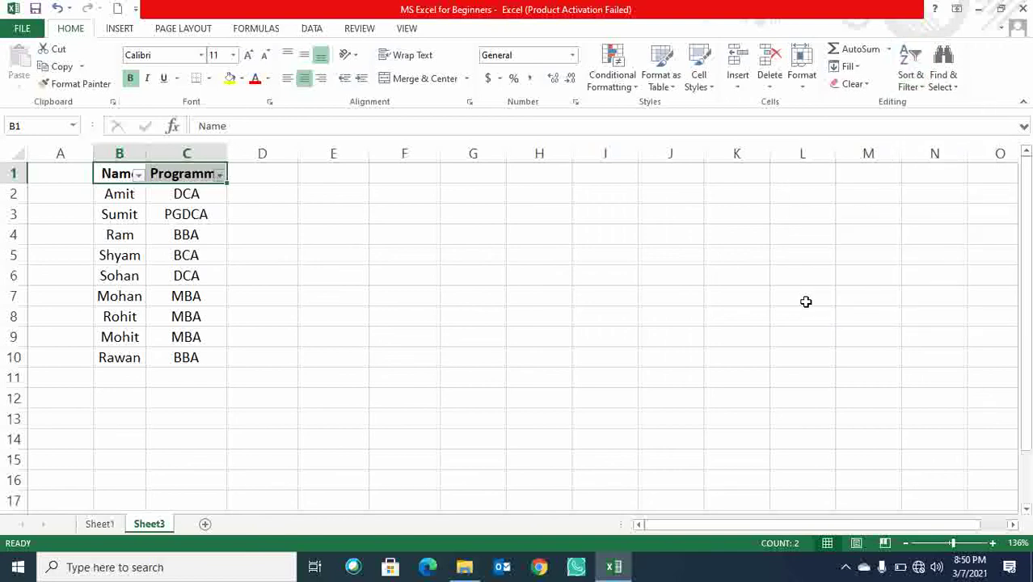
pyautogui.click(360, 275)
# Filter the Programme column to show only BBA and select the filtered course cells
pyautogui.click(223, 175)
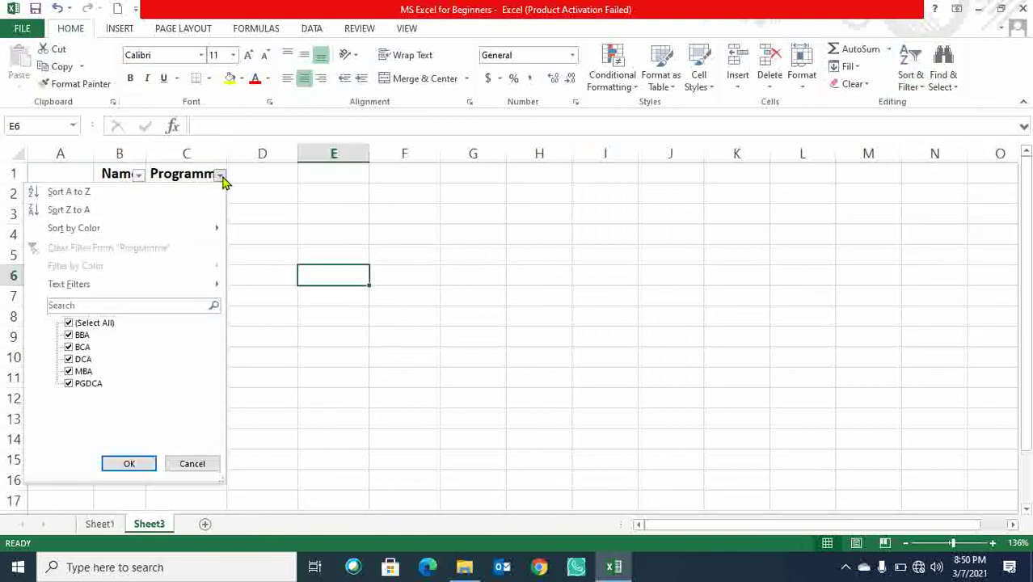
pyautogui.click(84, 323)
pyautogui.click(81, 334)
pyautogui.click(112, 465)
pyautogui.moveTo(166, 195); pyautogui.dragTo(171, 214)
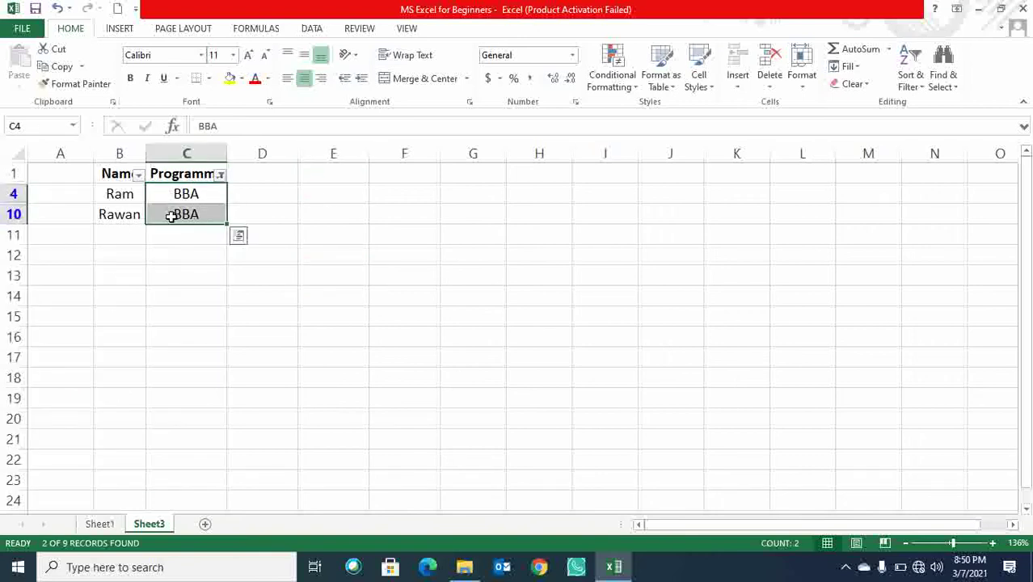
# Change the Programme filter to show only BCA instead of BBA
pyautogui.click(220, 176)
pyautogui.click(78, 335)
pyautogui.click(81, 347)
pyautogui.click(128, 463)
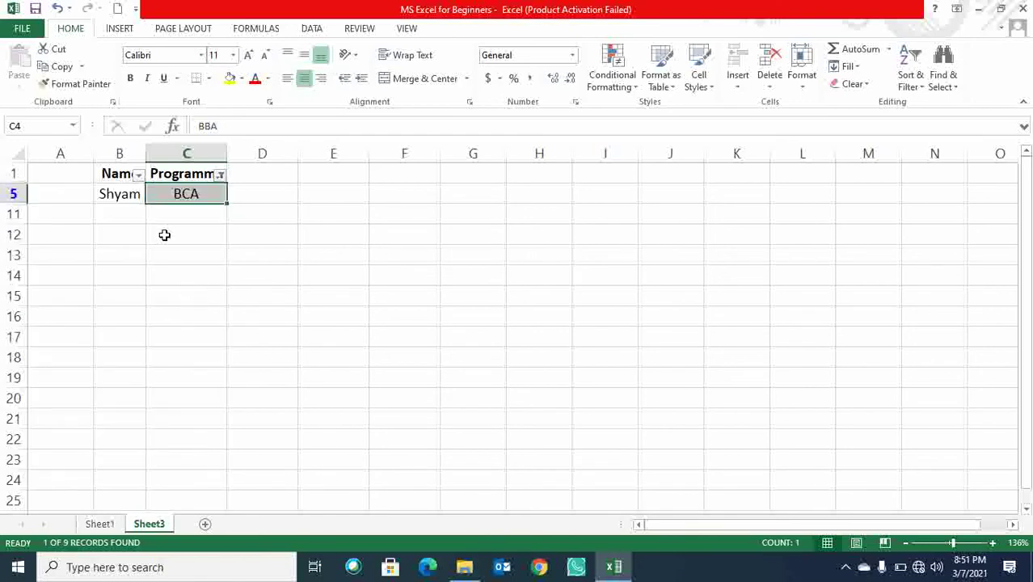
# Change the Programme filter to show only DCA and select the matching names
pyautogui.click(219, 176)
pyautogui.click(87, 347)
pyautogui.click(83, 360)
pyautogui.click(118, 464)
pyautogui.moveTo(133, 197); pyautogui.dragTo(137, 233)
# Change the Programme filter to show only MBA instead of DCA
pyautogui.click(220, 175)
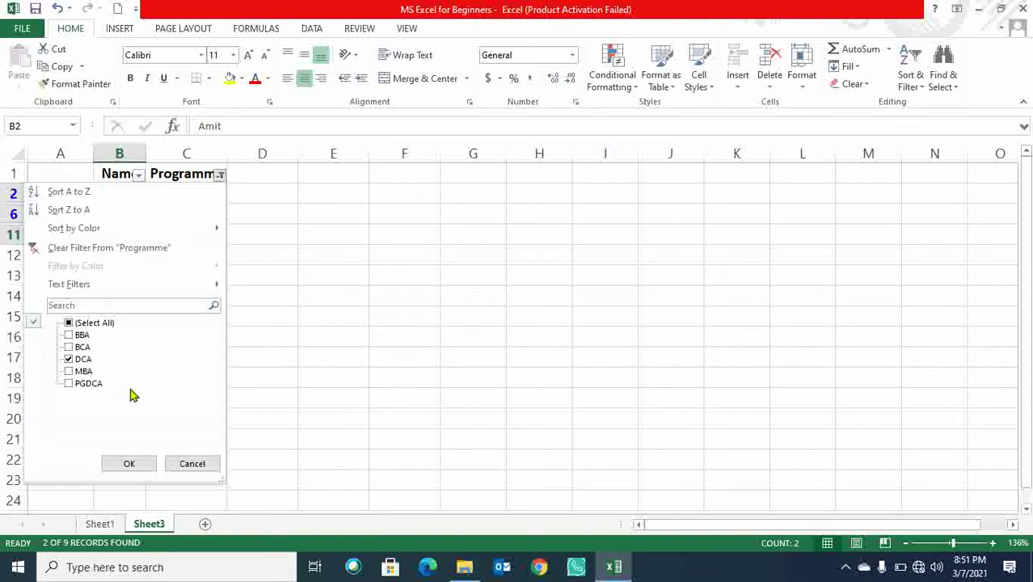
pyautogui.click(81, 360)
pyautogui.click(81, 372)
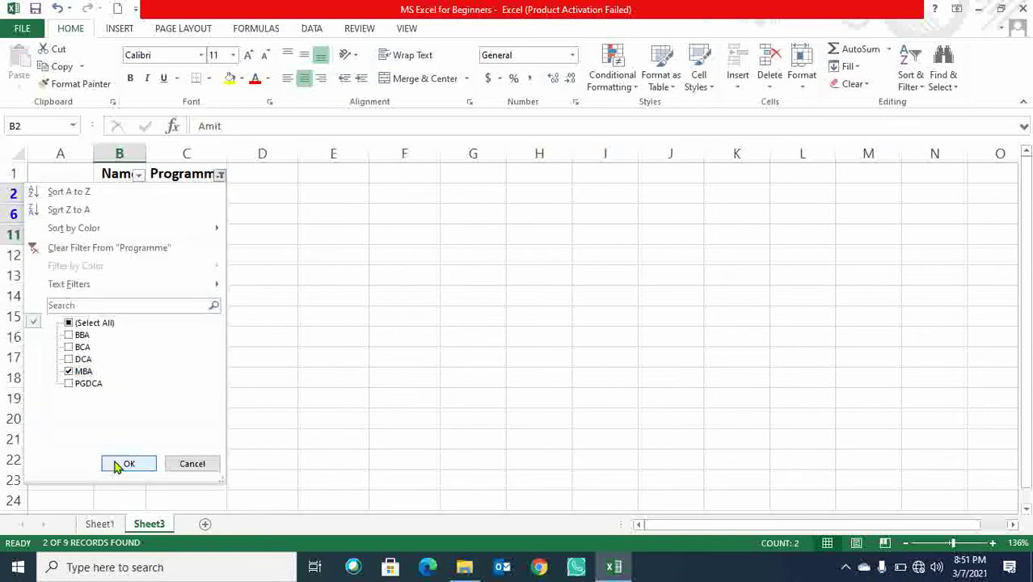
pyautogui.click(121, 465)
# Change the Programme filter to show only PGDCA and select the matching programme cell
pyautogui.click(220, 175)
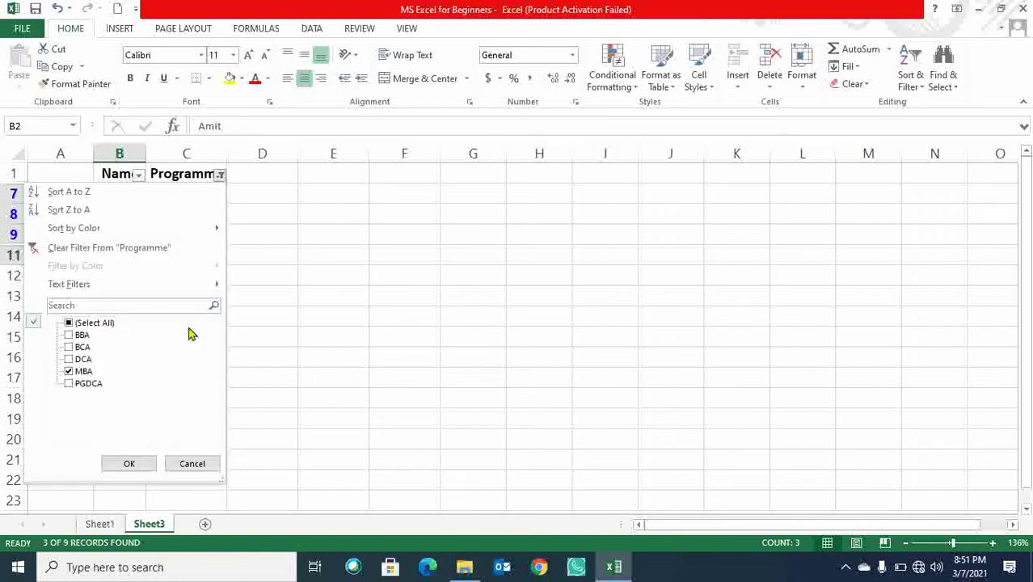
pyautogui.click(81, 372)
pyautogui.click(85, 384)
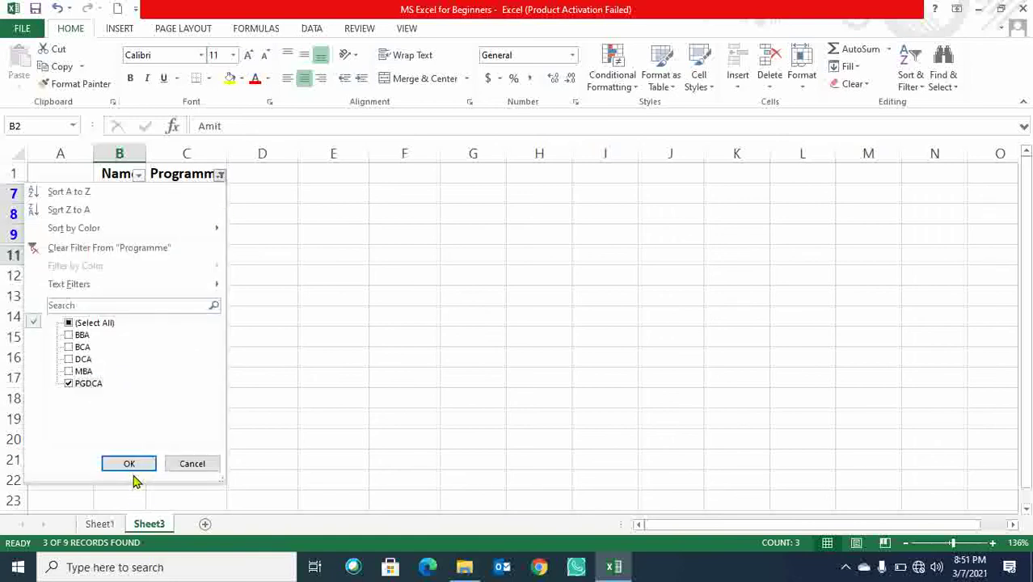
pyautogui.click(129, 463)
pyautogui.click(186, 200)
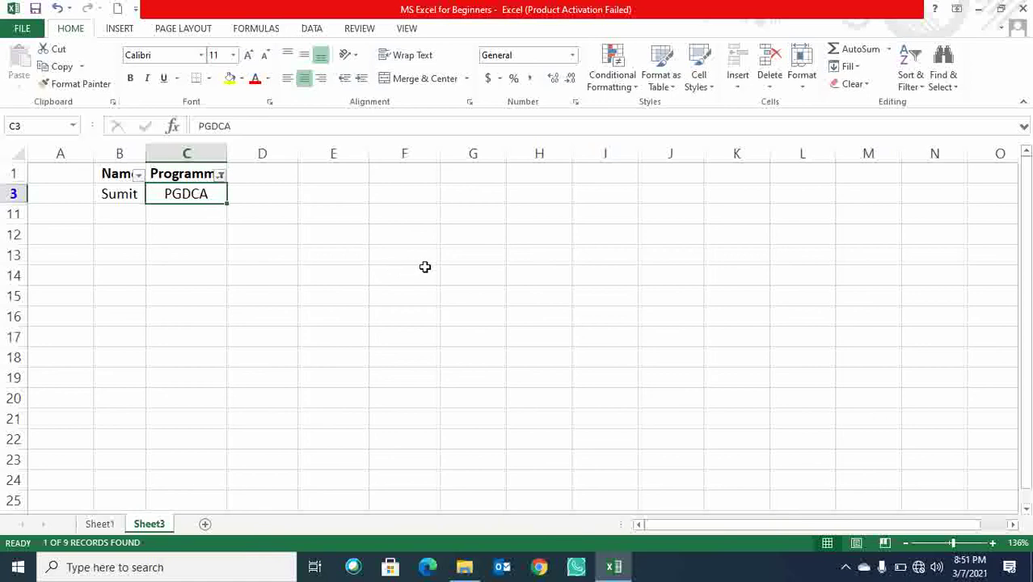
# Show all programmes again in the Programme filter and select the records in B2:C9
pyautogui.click(220, 175)
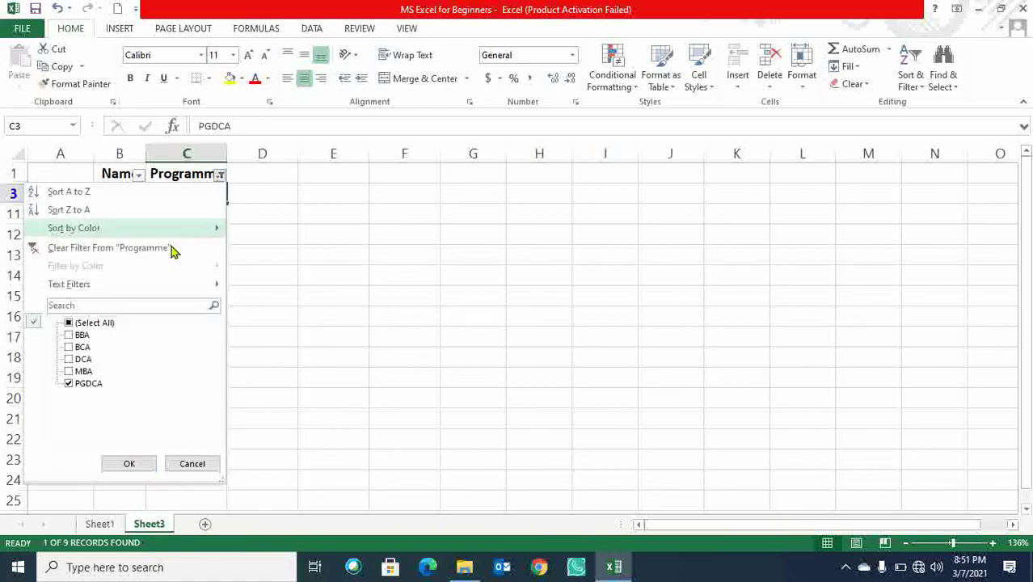
pyautogui.click(81, 324)
pyautogui.click(129, 464)
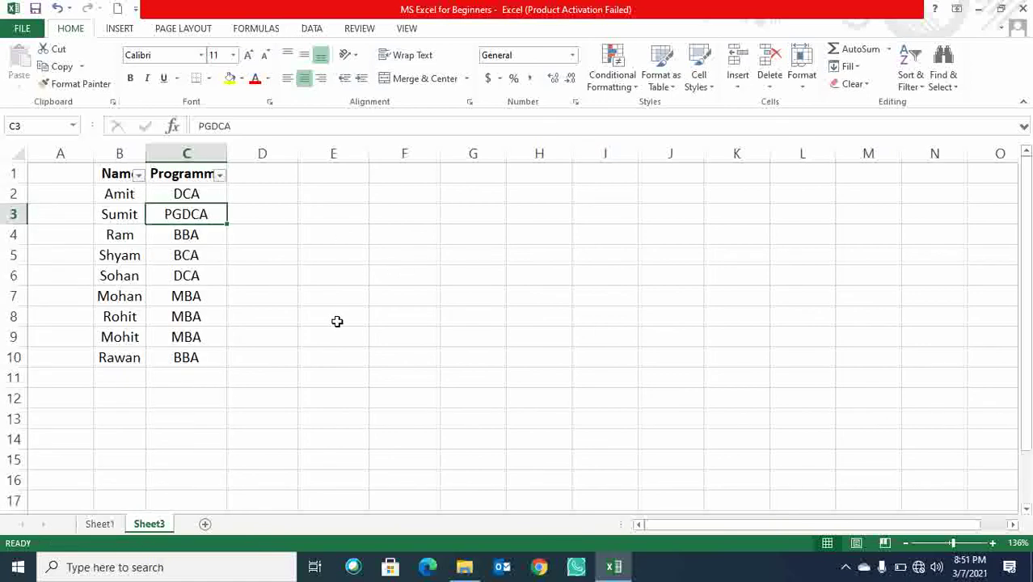
pyautogui.click(336, 320)
pyautogui.moveTo(142, 194); pyautogui.dragTo(188, 341)
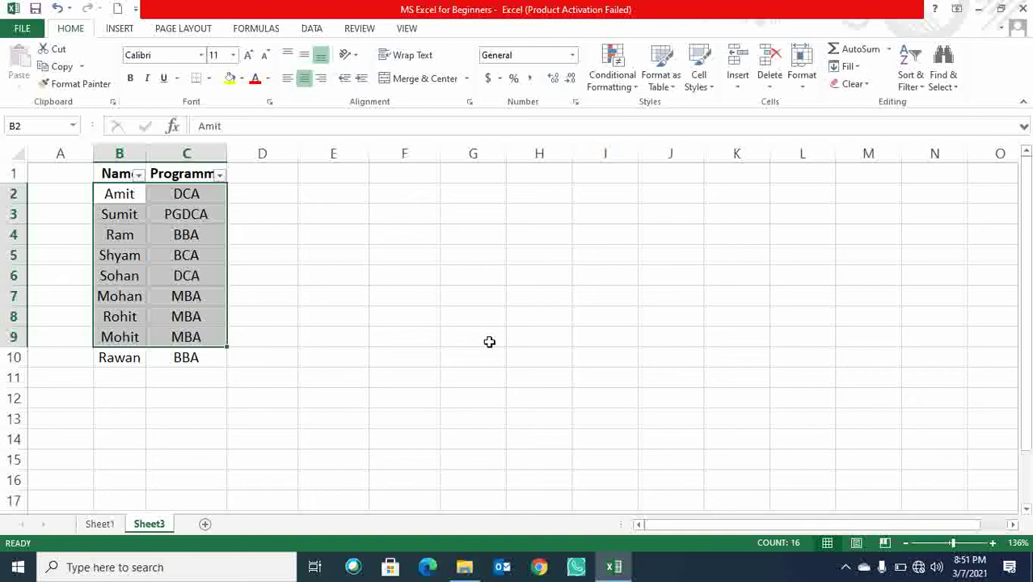
# Remove the filters from the Name and Programme headings
pyautogui.press('Left')
pyautogui.press('Right')
pyautogui.press('Right')
pyautogui.press('Up')
pyautogui.hotkey('alt', 'a')
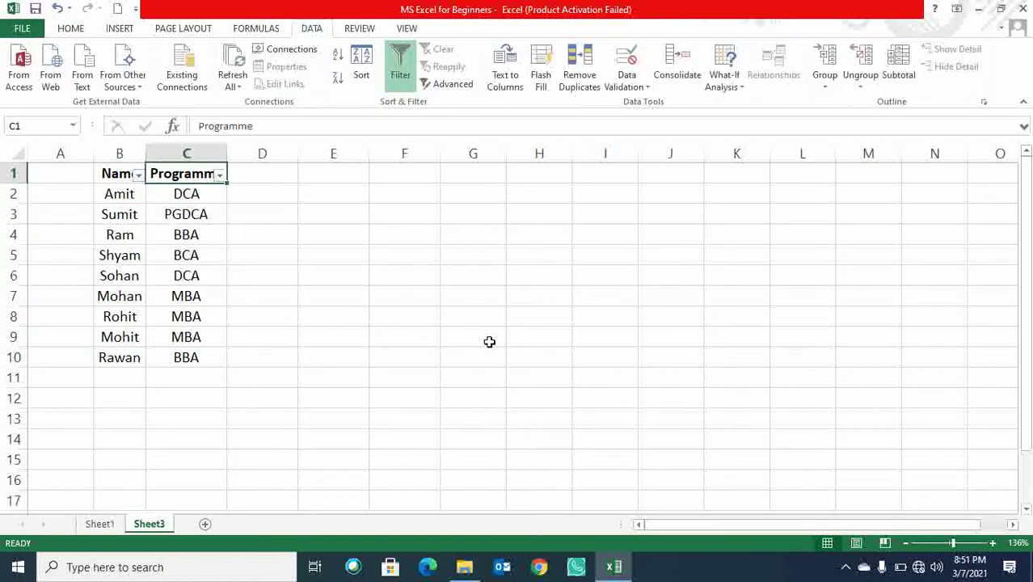
pyautogui.press('t')
# Select the Name and Programme data in B1:C10 to review the whole table
pyautogui.press('Left')
pyautogui.hotkey('ctrl', 'shift', 'Down')
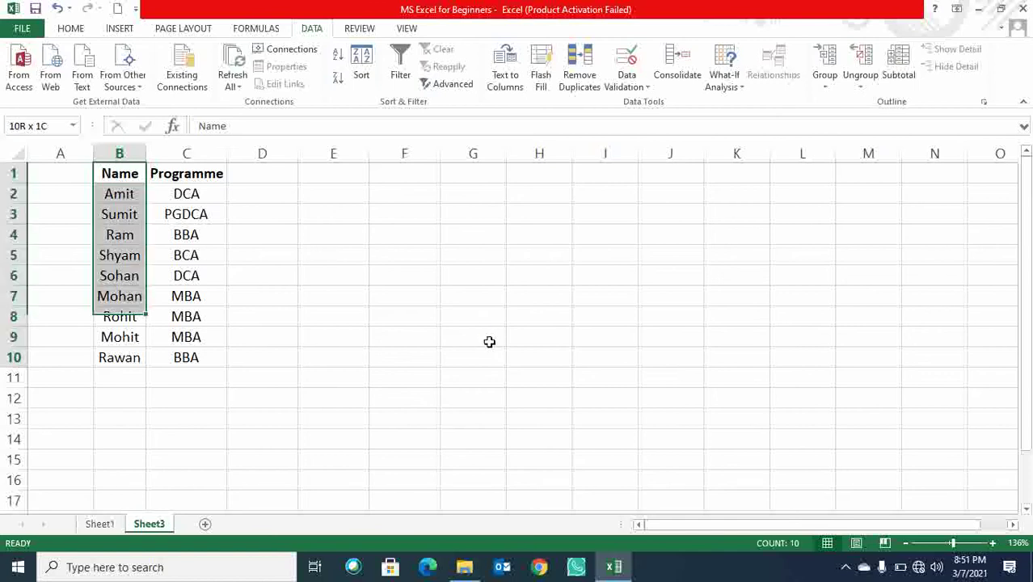
pyautogui.press('Right')
pyautogui.press('Left')
pyautogui.hotkey('ctrl', 'shift', 'Down')
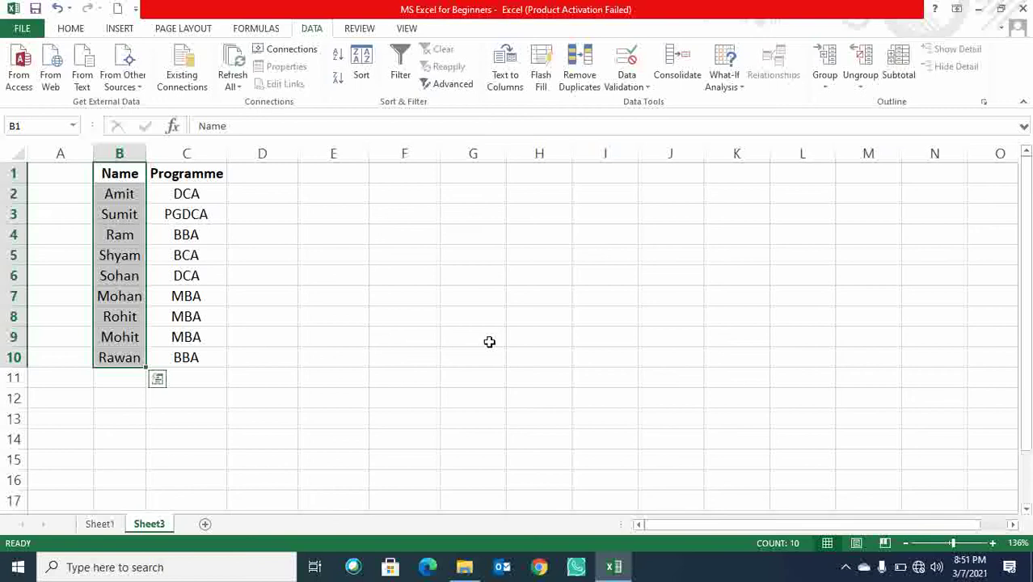
pyautogui.hotkey('shift', 'Right')
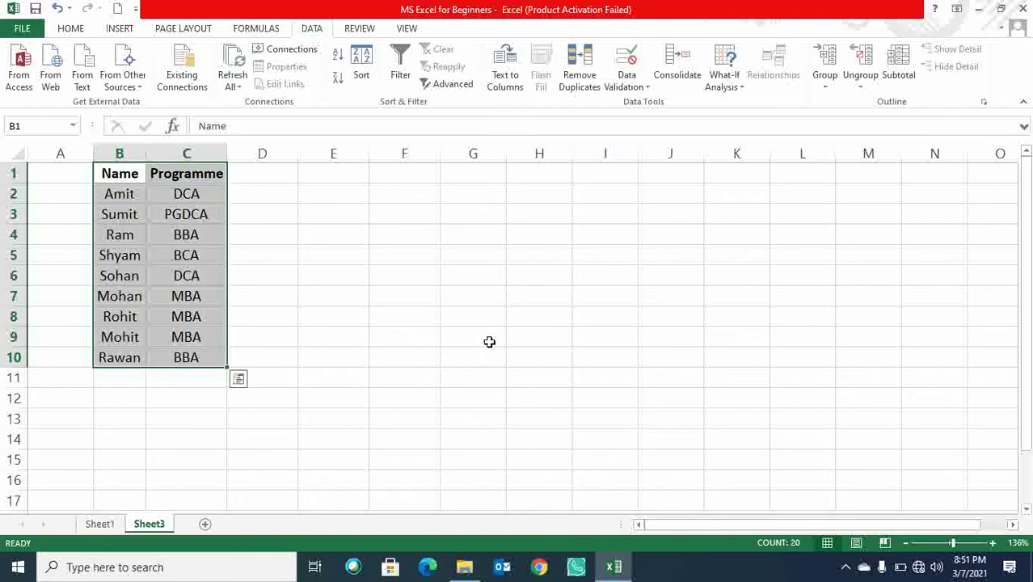
pyautogui.press('Up')
pyautogui.hotkey('ctrl', 'shift', 'Down')
pyautogui.hotkey('shift', 'Right')
# Add a Gender heading in cell D1
pyautogui.press('Right')
pyautogui.press('Right')
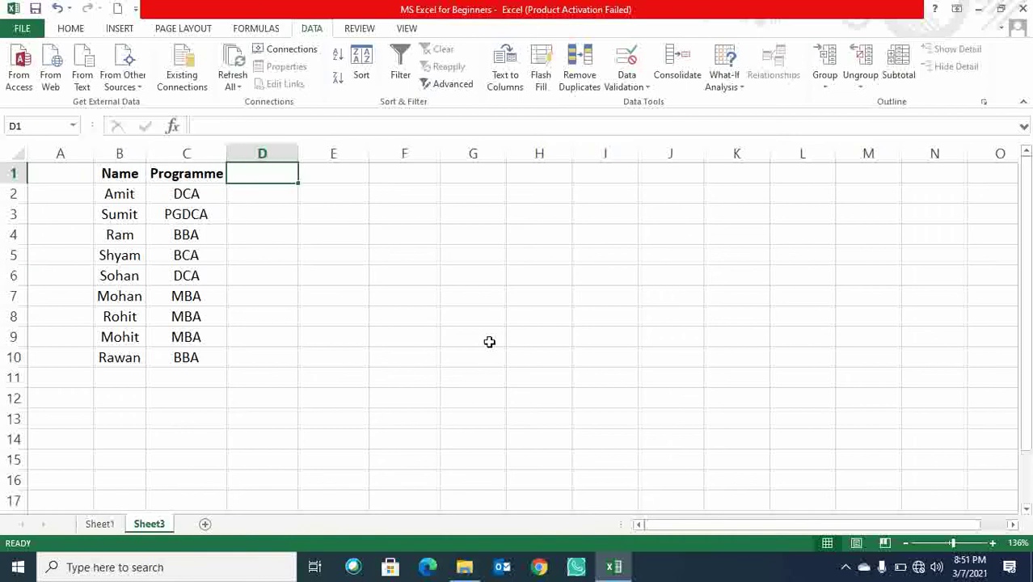
pyautogui.write('Ge')
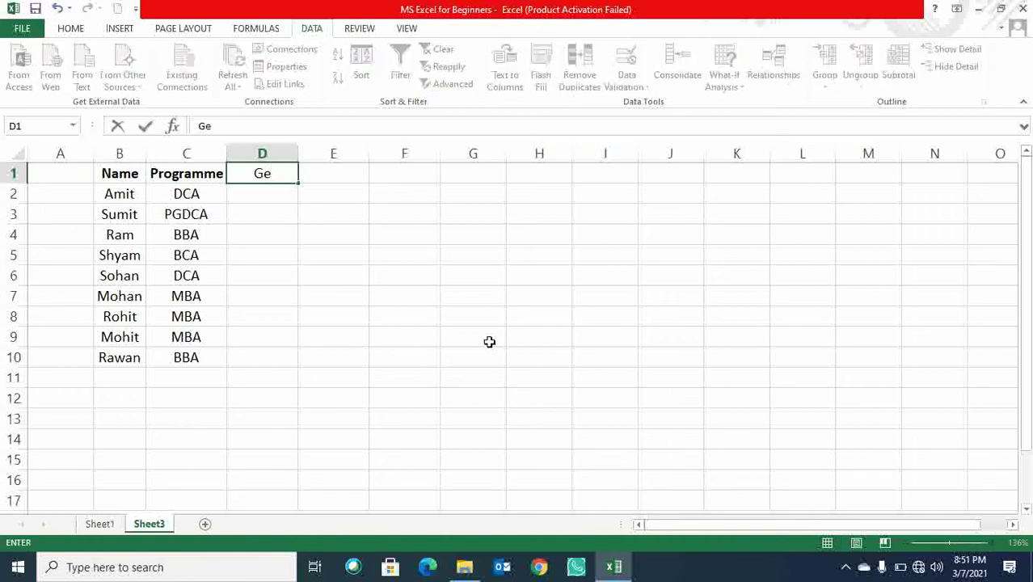
pyautogui.write('nder')
pyautogui.hotkey('ctrl', 'Return')
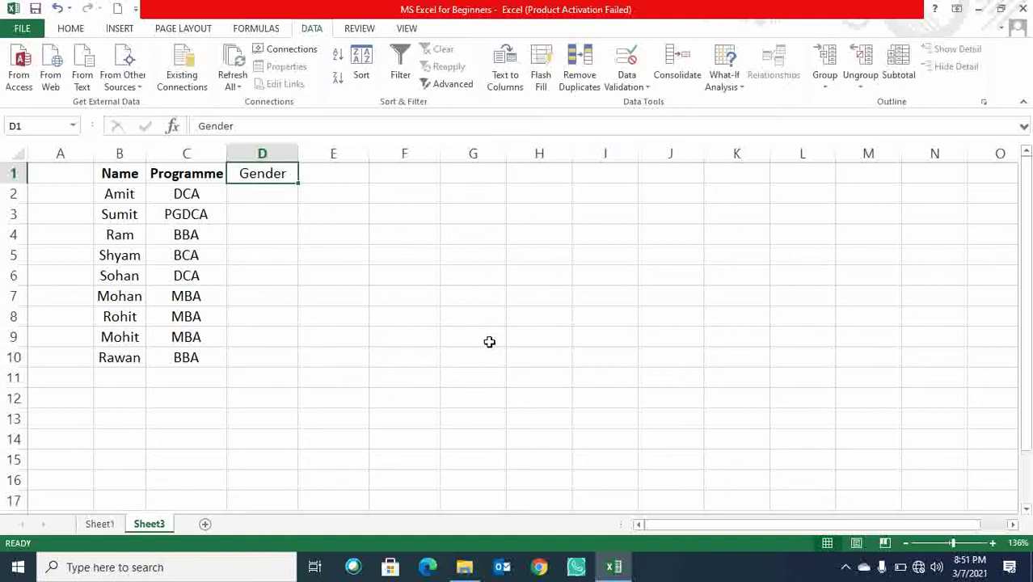
# Enter M in D2 and fill it down the Gender column to D10
pyautogui.press('Down')
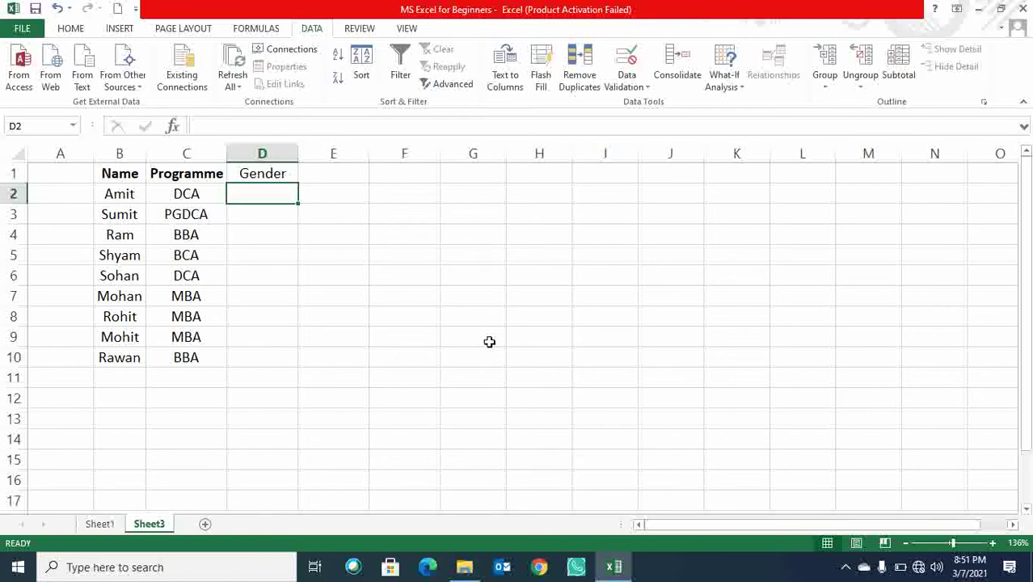
pyautogui.write('m')
pyautogui.write('M')
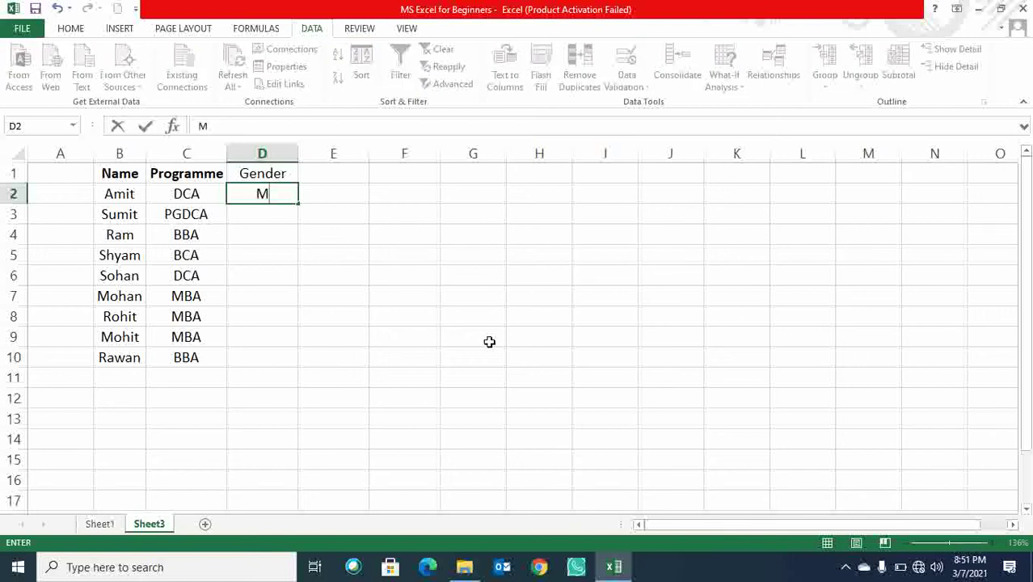
pyautogui.hotkey('ctrl', 'Return')
pyautogui.hotkey('shift', 'Down')
pyautogui.hotkey('shift', 'Down')
pyautogui.hotkey('shift', 'Down')
pyautogui.hotkey('shift', 'Down')
pyautogui.hotkey('shift', 'Down')
pyautogui.hotkey('shift', 'Down')
pyautogui.hotkey('shift', 'Down')
pyautogui.hotkey('shift', 'Down')
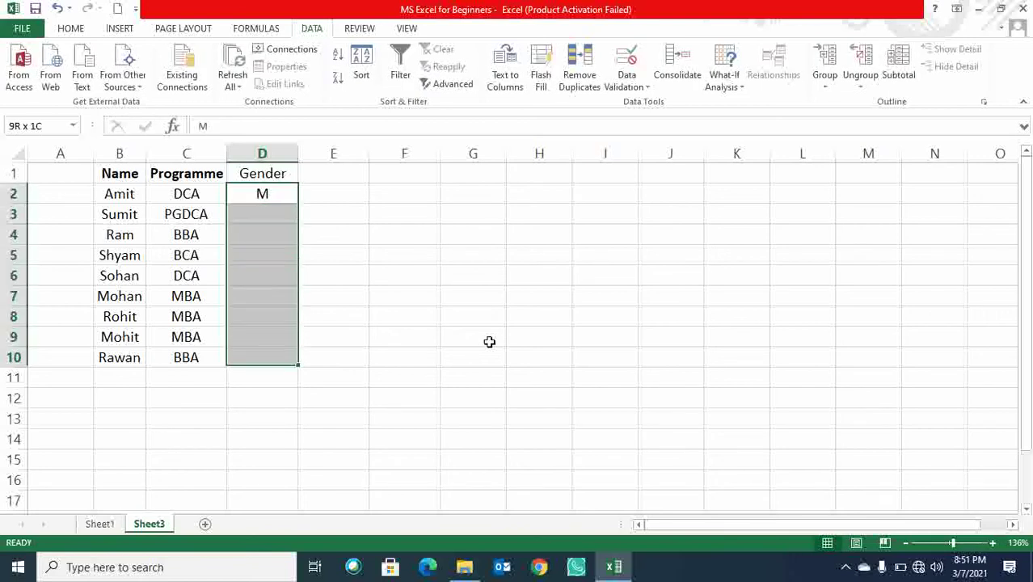
pyautogui.hotkey('ctrl', 'd')
# Change the gender entries in D4, D6, D7 and D8 to F
pyautogui.press('Down')
pyautogui.press('Down')
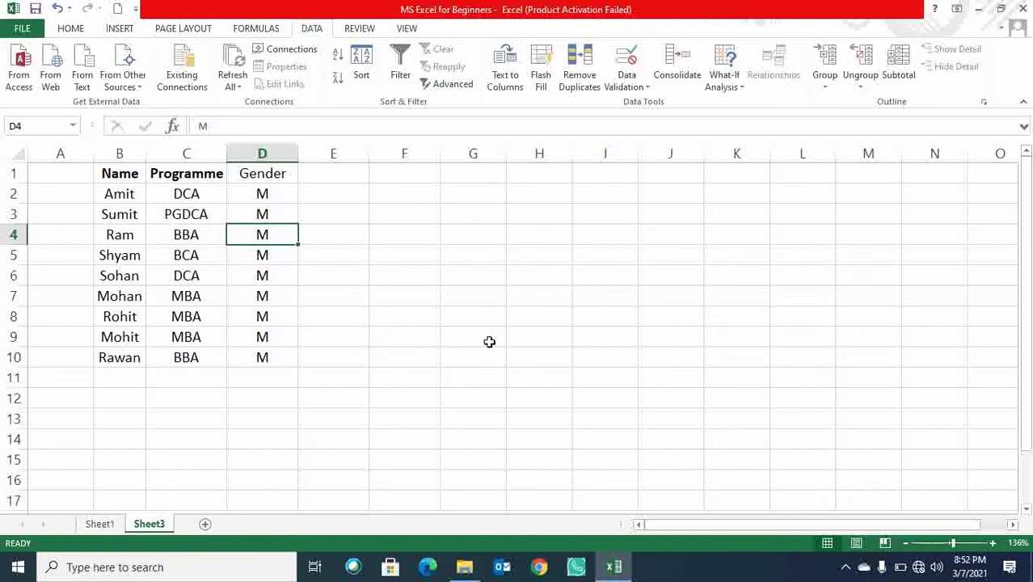
pyautogui.write('F')
pyautogui.press('Return')
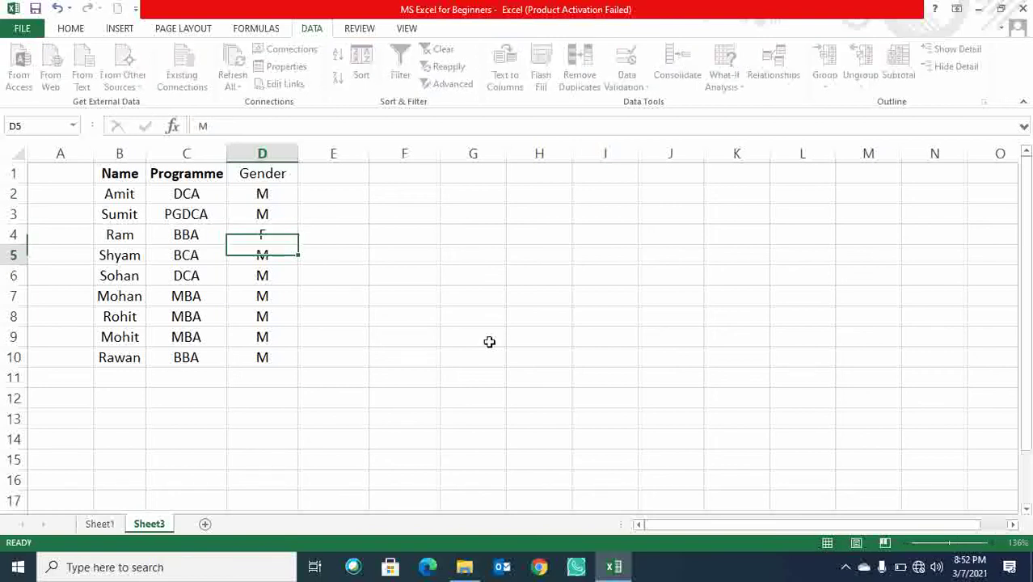
pyautogui.press('Down')
pyautogui.write('F')
pyautogui.press('Return')
pyautogui.write('F')
pyautogui.press('Return')
pyautogui.write('F')
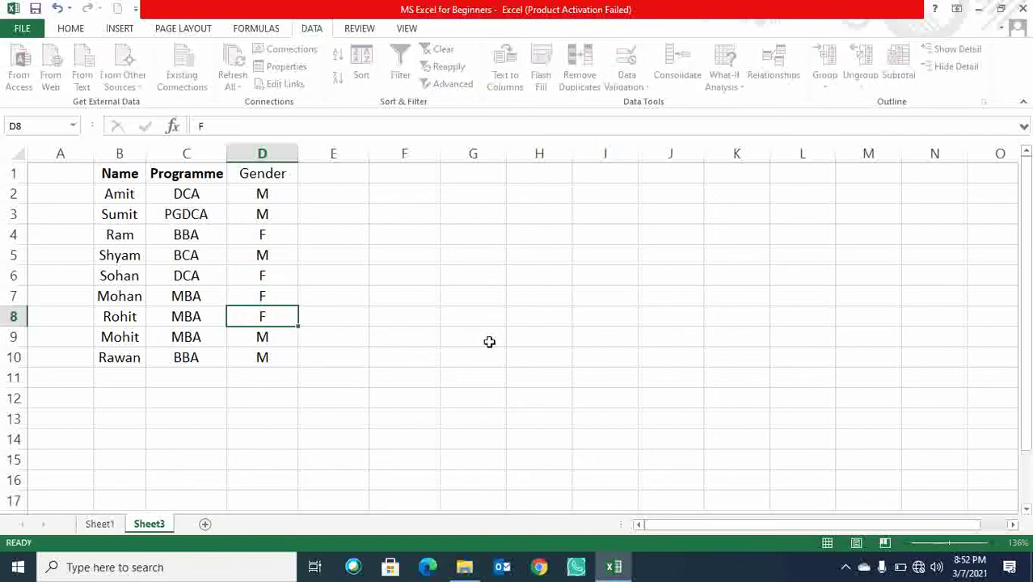
pyautogui.press('Return')
# Make the Gender heading in D1 bold
pyautogui.hotkey('ctrl', 'Up')
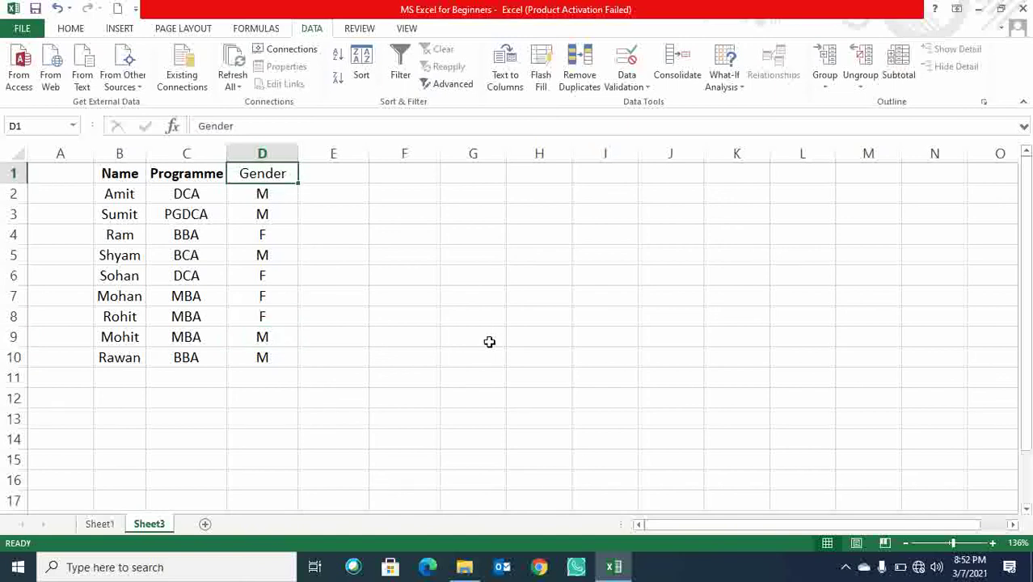
pyautogui.press('BackSpace')
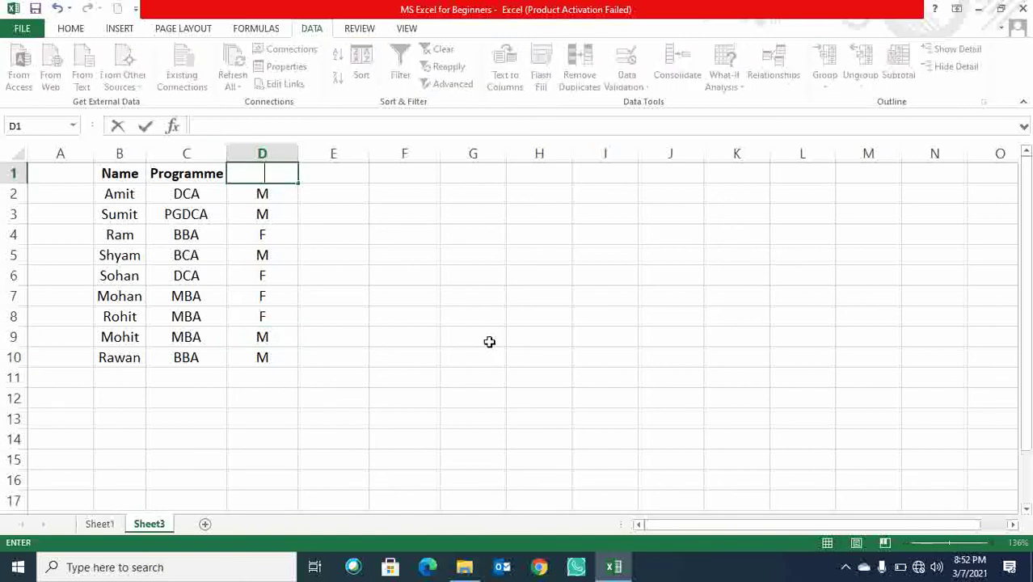
pyautogui.press('Escape')
pyautogui.press('Left')
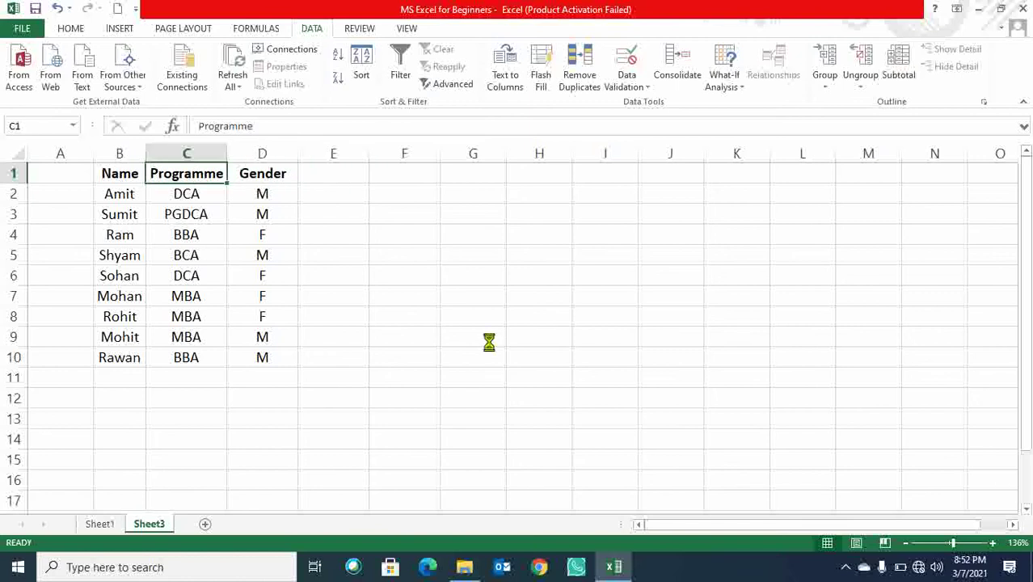
pyautogui.press('Down')
pyautogui.press('Down')
pyautogui.press('Down')
pyautogui.press('Down')
pyautogui.press('Right')
pyautogui.press('Up')
pyautogui.press('Up')
pyautogui.press('Up')
pyautogui.press('Up')
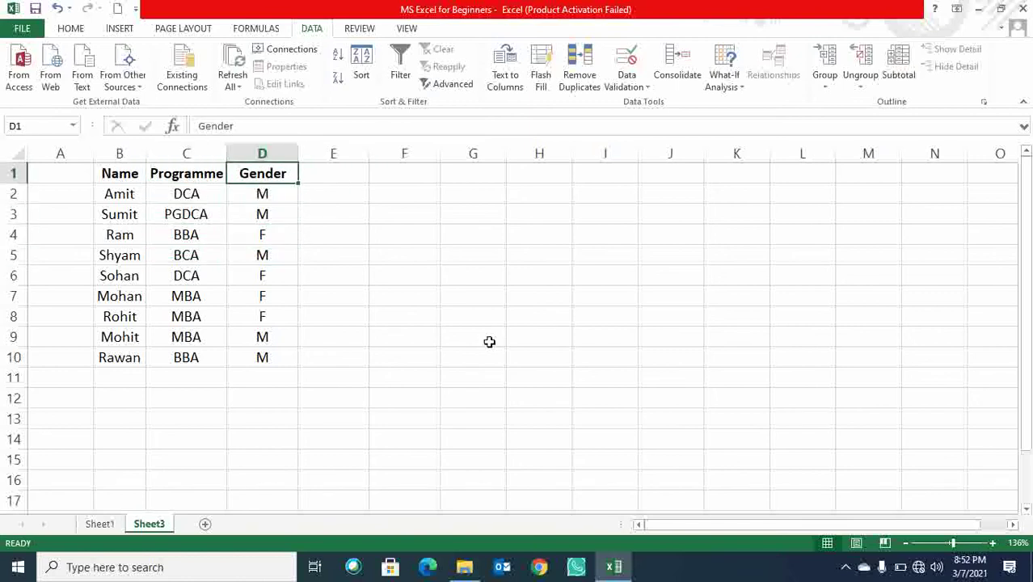
# Apply all borders to the whole table in B1:D10
pyautogui.press('Left')
pyautogui.press('Left')
pyautogui.hotkey('ctrl', 'a')
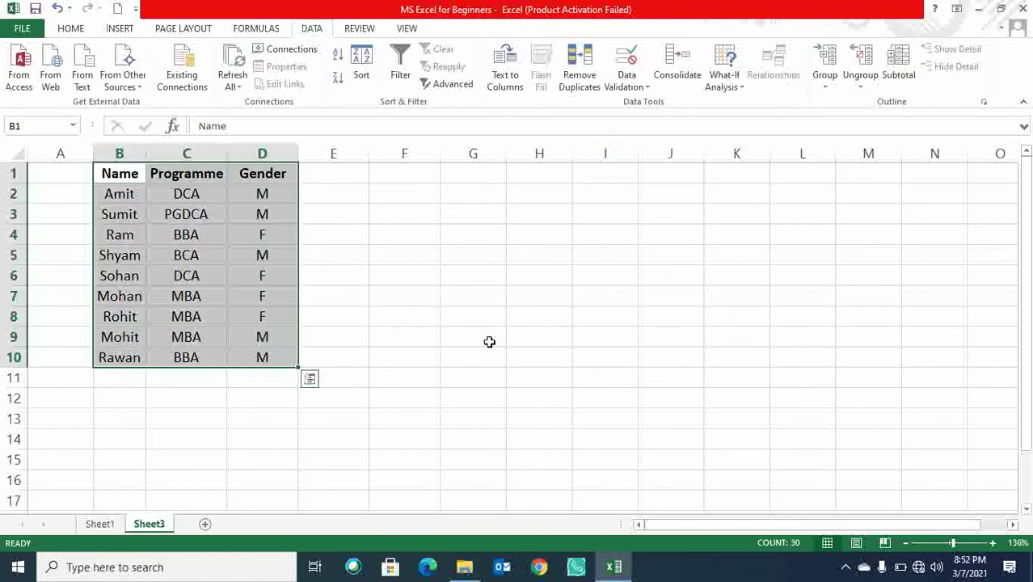
pyautogui.hotkey('alt', 'h')
pyautogui.press('b')
pyautogui.press('a')
pyautogui.press('Right')
pyautogui.press('Left')
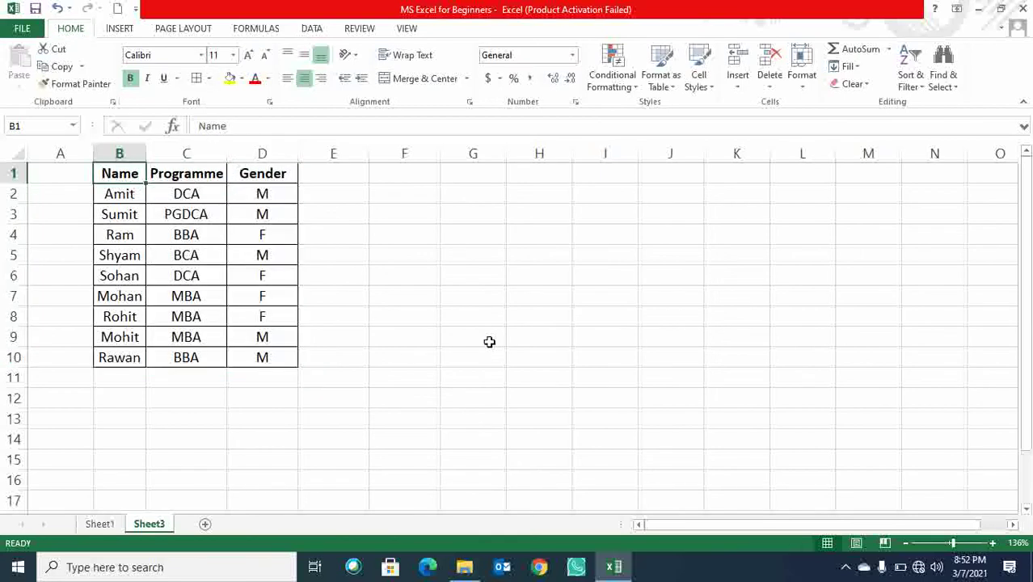
pyautogui.press('Right')
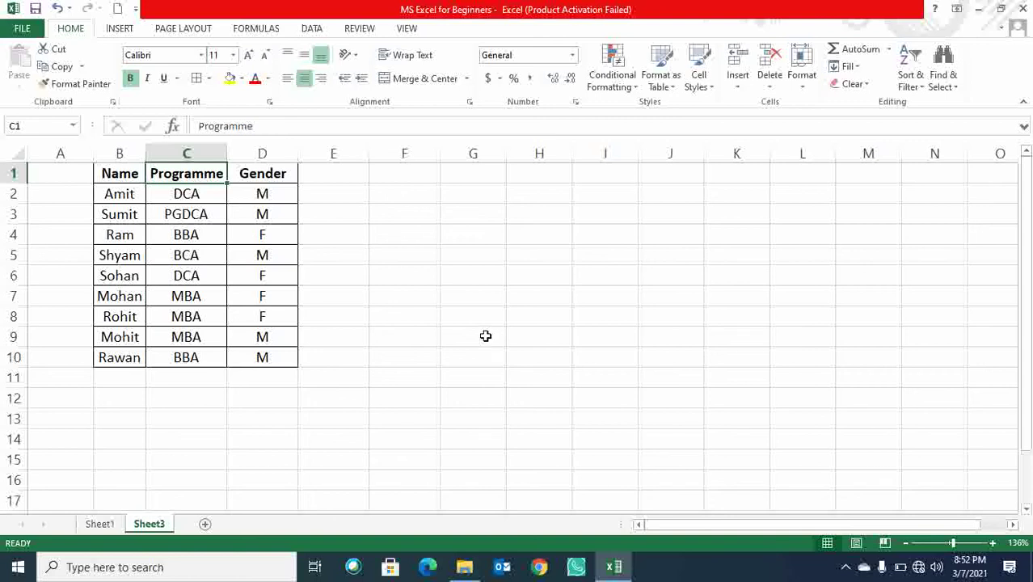
# Save the workbook and start creating a PivotTable from the range B1:D9
pyautogui.moveTo(109, 178); pyautogui.dragTo(271, 340)
pyautogui.hotkey('ctrl', 's')
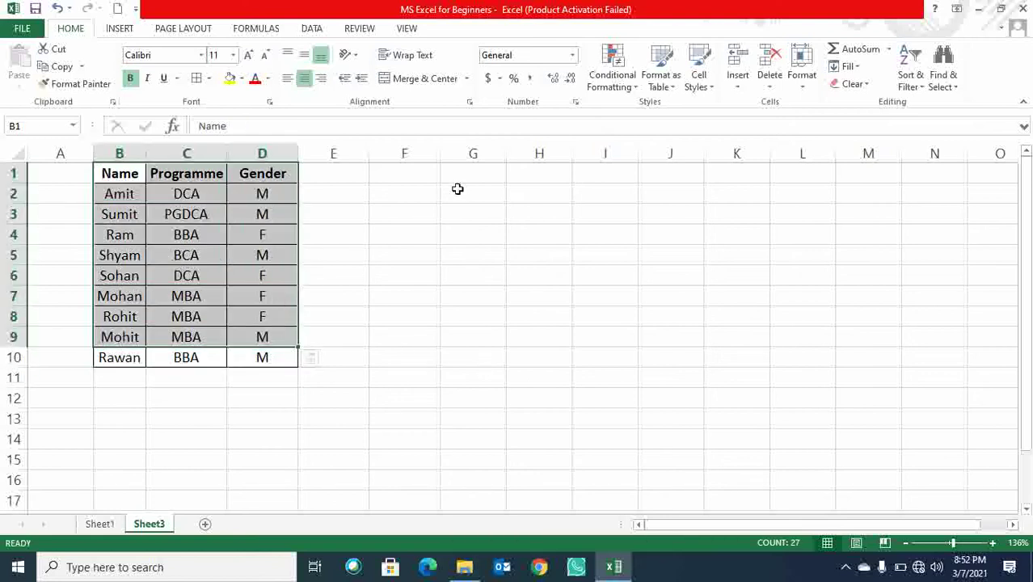
pyautogui.click(126, 28)
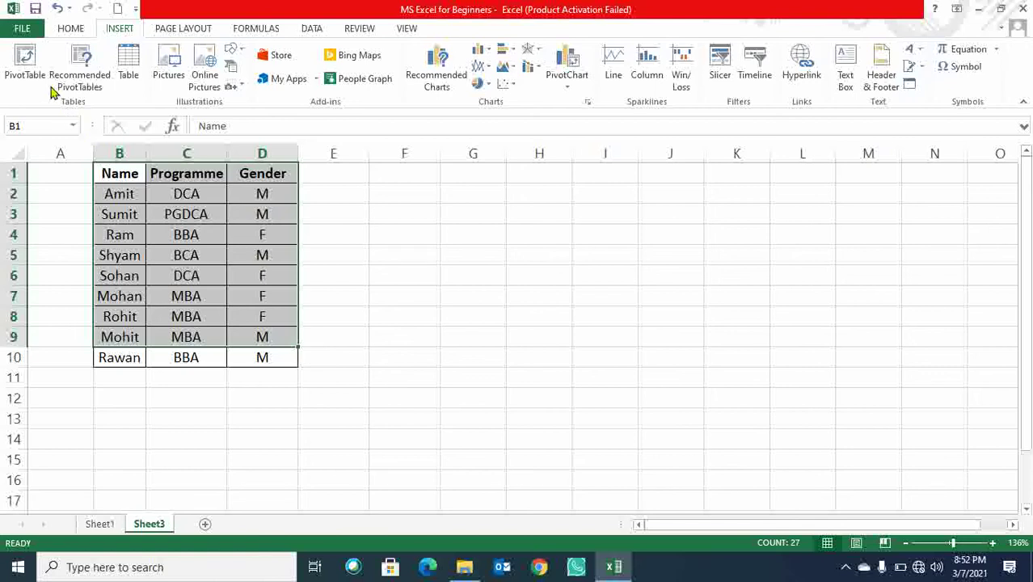
pyautogui.click(24, 65)
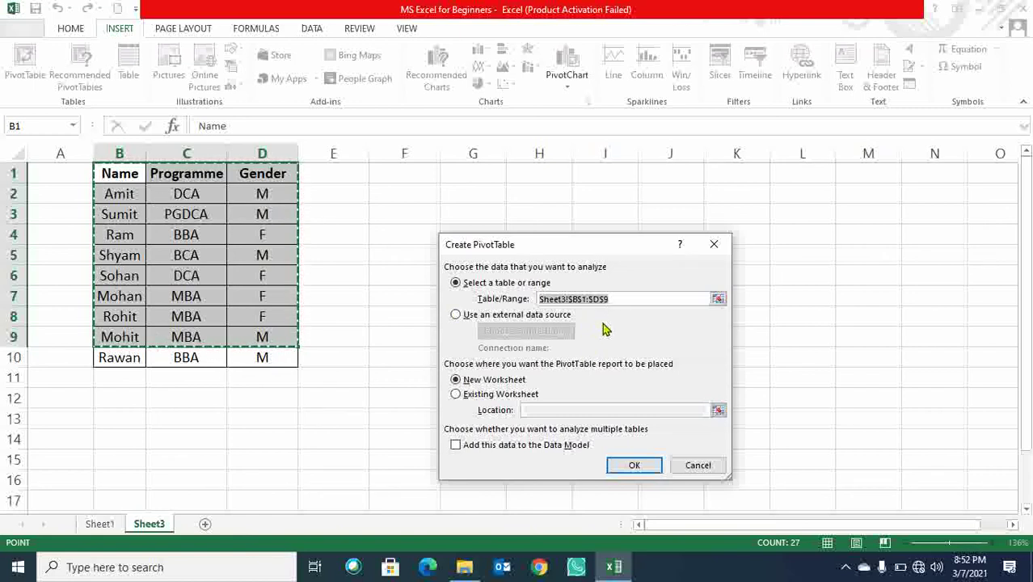
# Set the PivotTable's source range to B1:D10 on Sheet3
pyautogui.click(718, 299)
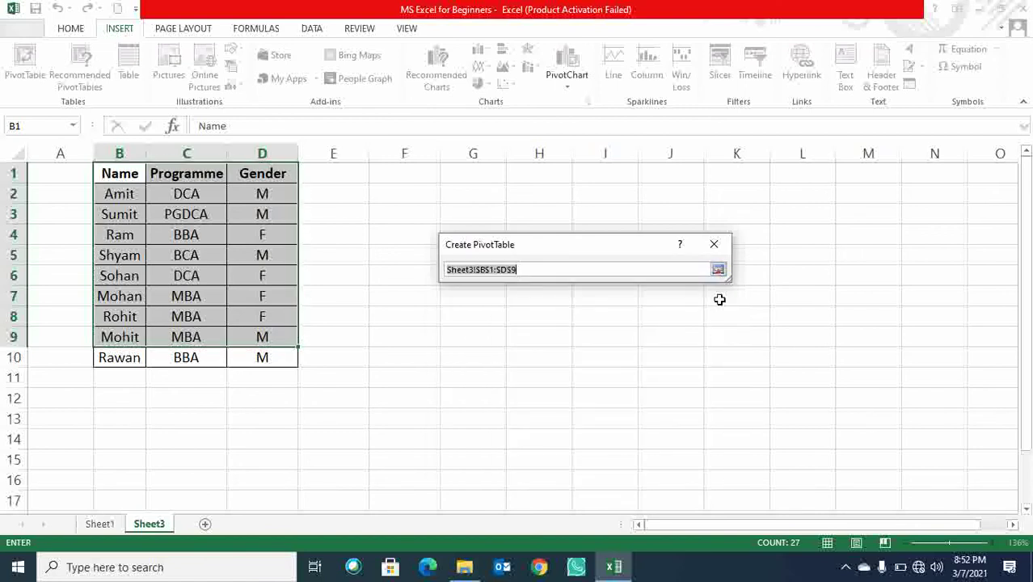
pyautogui.click(718, 271)
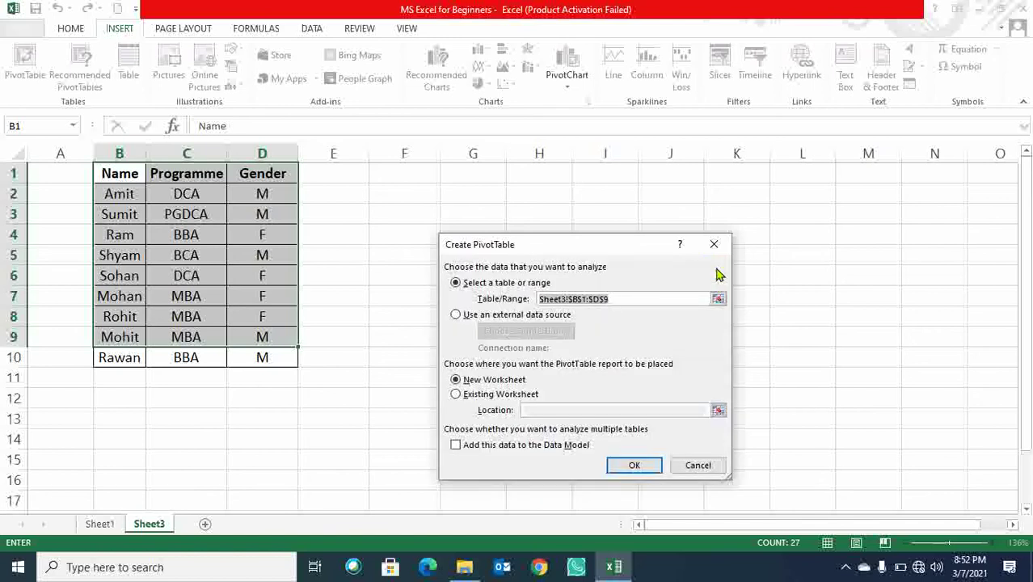
pyautogui.click(718, 297)
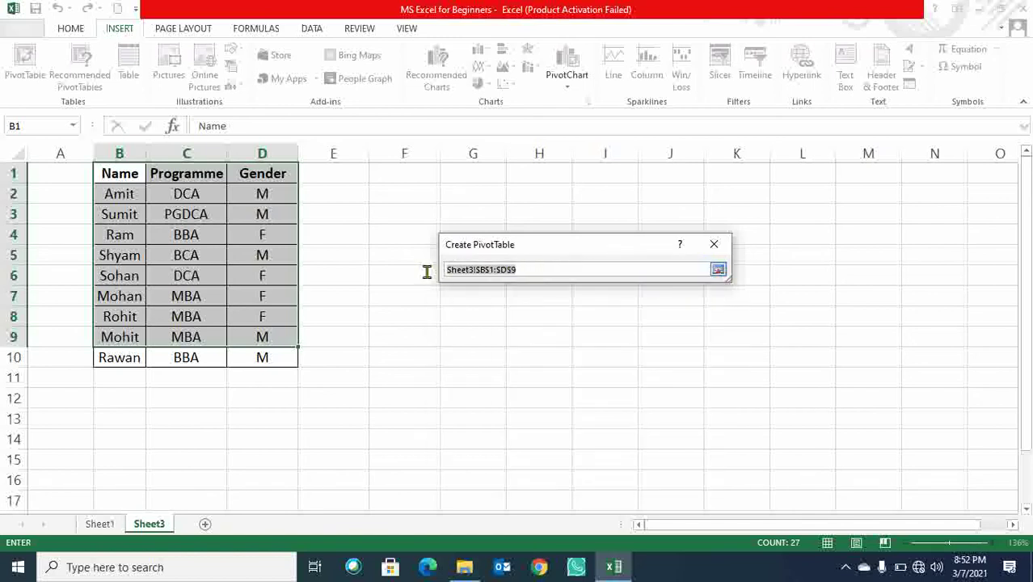
pyautogui.click(116, 176)
pyautogui.moveTo(115, 176); pyautogui.dragTo(249, 361)
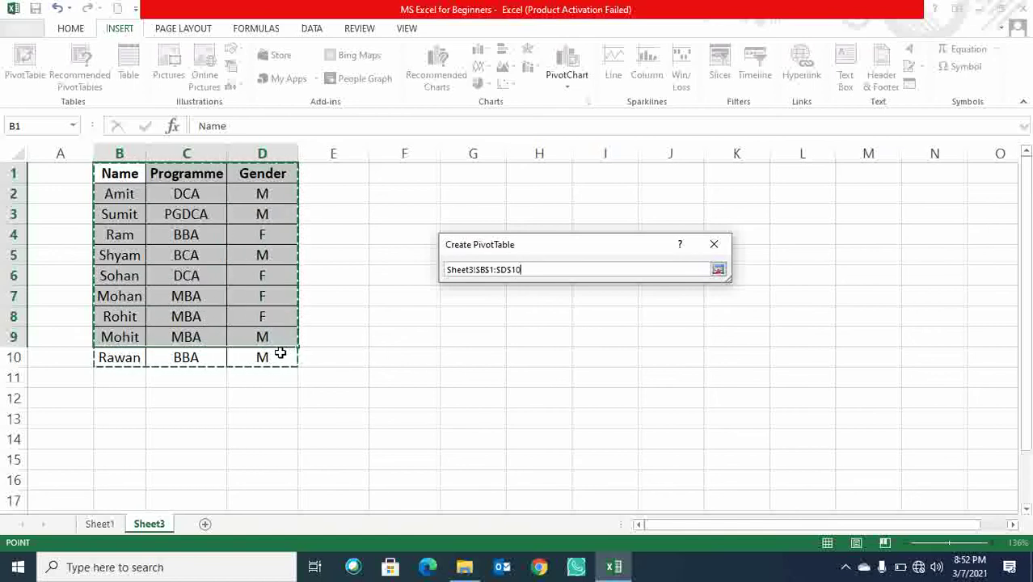
# Place the PivotTable on the existing worksheet at cell G2 of Sheet3 and create it
pyautogui.click(718, 269)
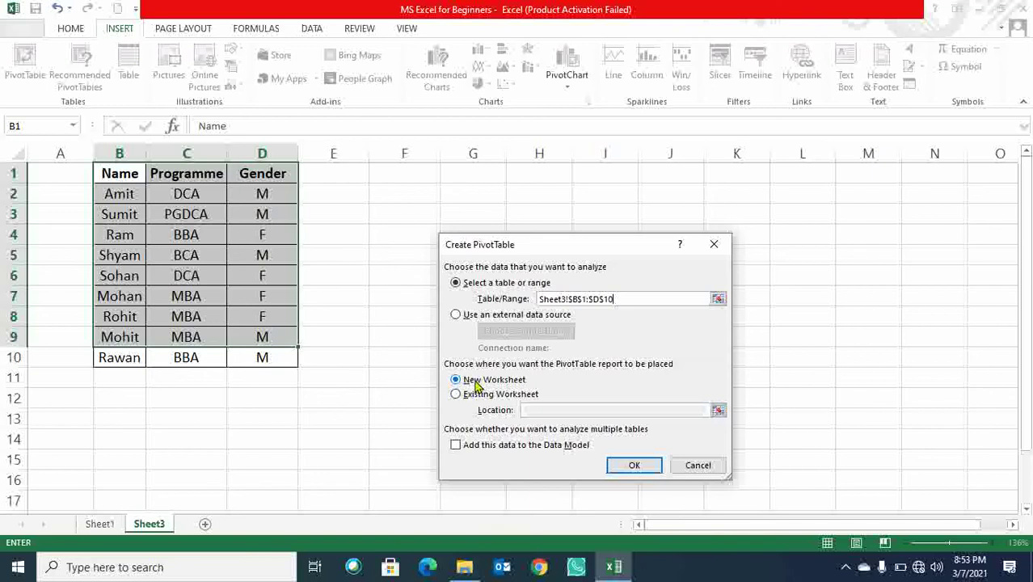
pyautogui.click(458, 395)
pyautogui.click(718, 411)
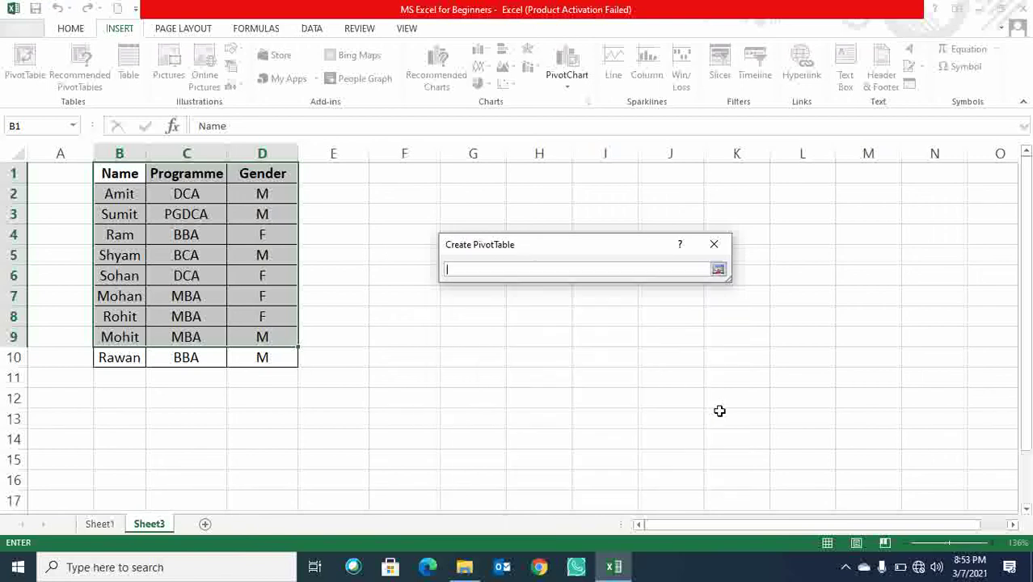
pyautogui.click(447, 197)
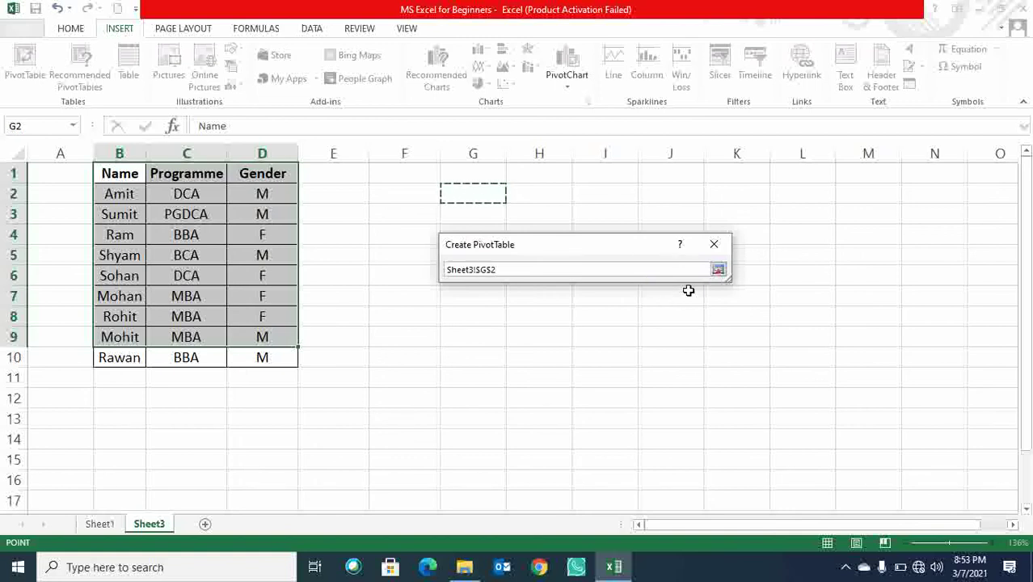
pyautogui.click(718, 271)
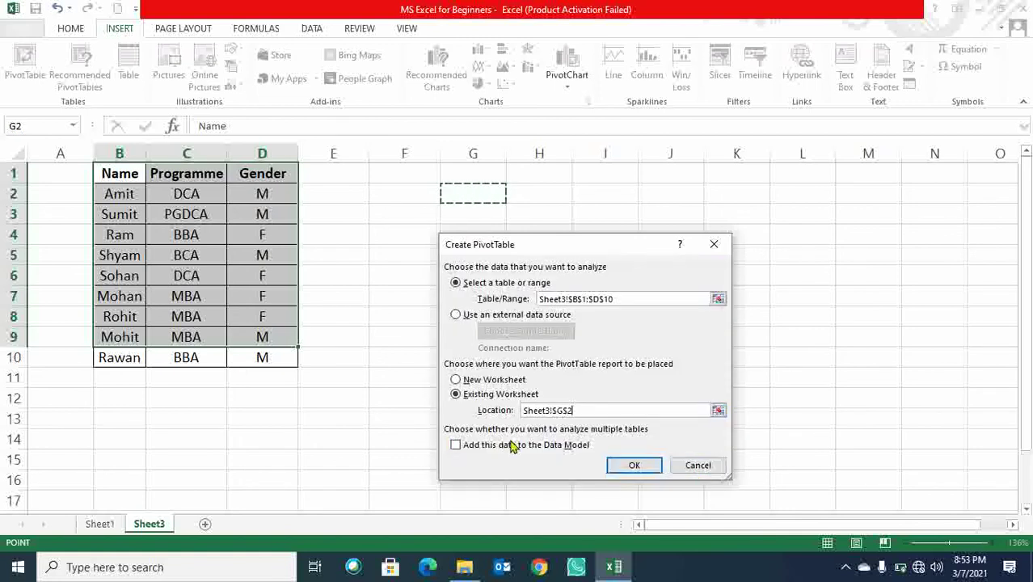
pyautogui.click(634, 467)
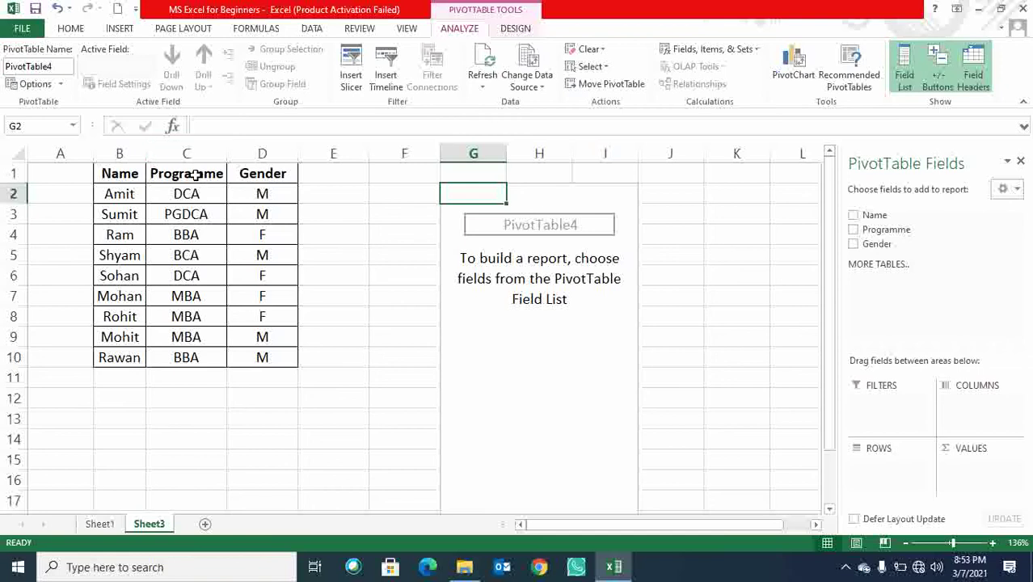
# Use the Programme field as the PivotTable's rows and also as its counted values
pyautogui.moveTo(916, 231); pyautogui.dragTo(894, 480)
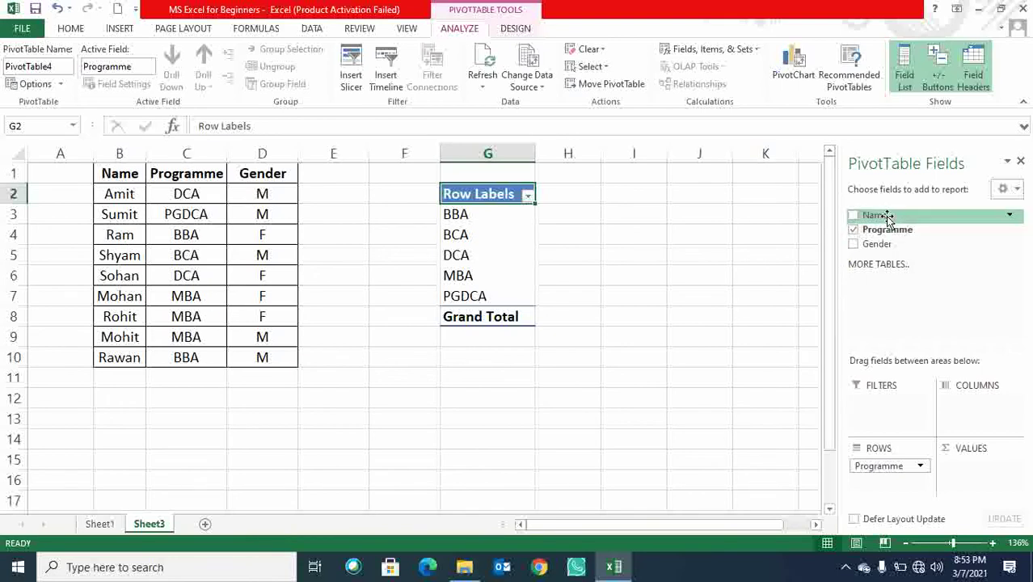
pyautogui.moveTo(885, 216)
pyautogui.mouseDown()
pyautogui.moveTo(956, 475)
pyautogui.moveTo(887, 234)
pyautogui.mouseUp()
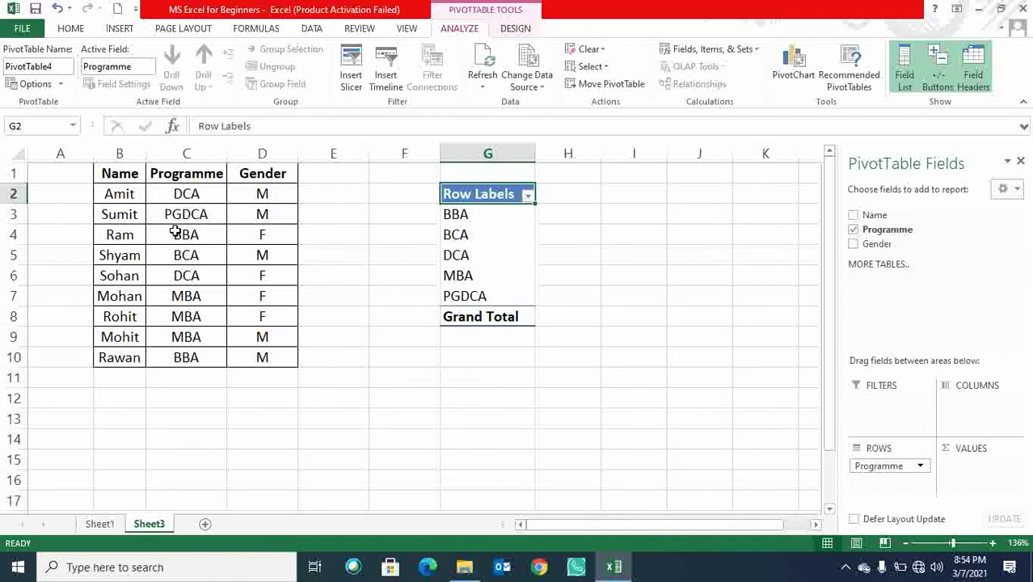
pyautogui.click(260, 255)
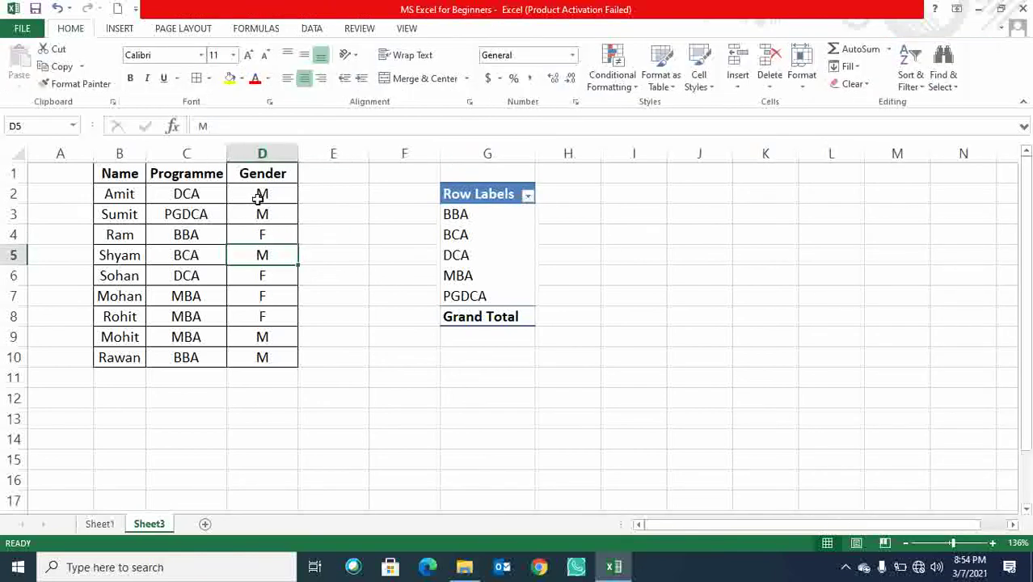
pyautogui.click(457, 235)
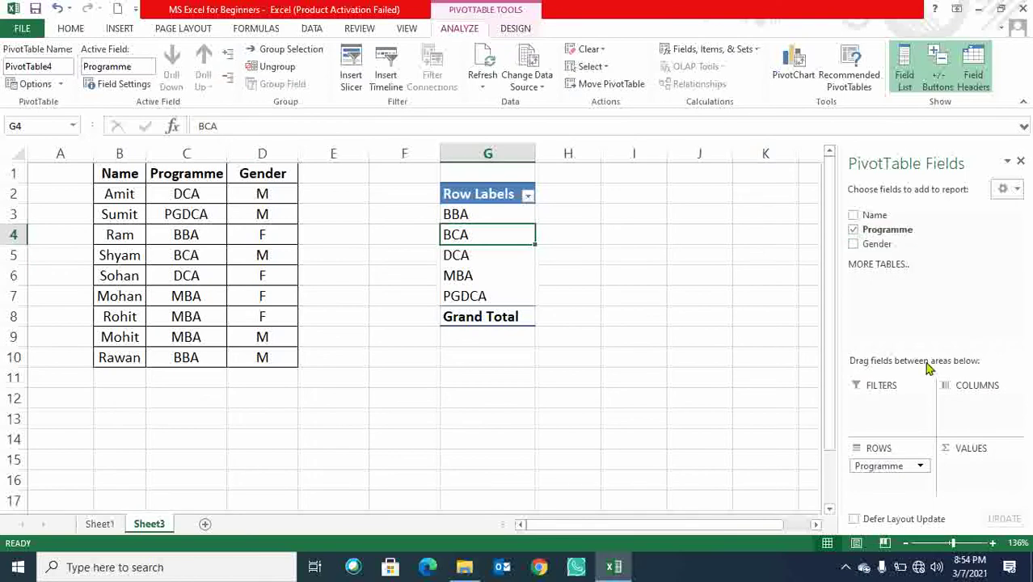
pyautogui.click(283, 235)
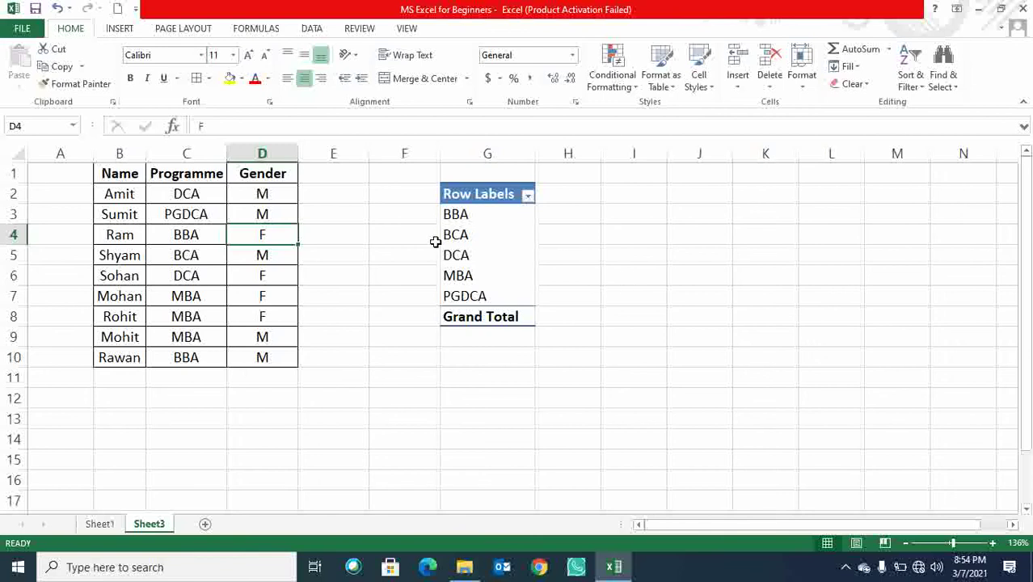
pyautogui.click(505, 234)
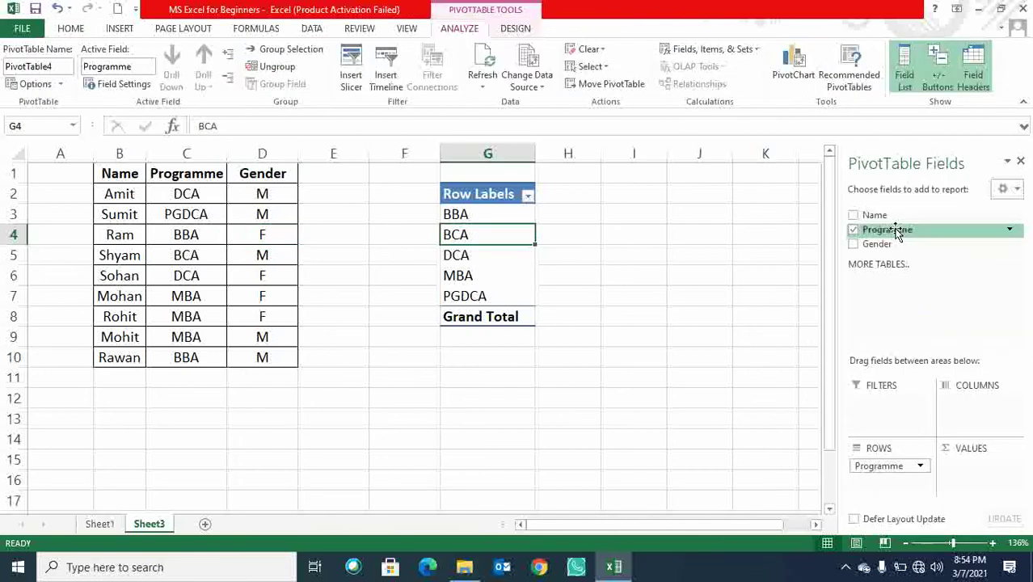
pyautogui.moveTo(888, 229); pyautogui.dragTo(957, 480)
# Filter the source table's Programme column to BBA only to check the PivotTable's BBA count, and remove the filter again
pyautogui.click(456, 213)
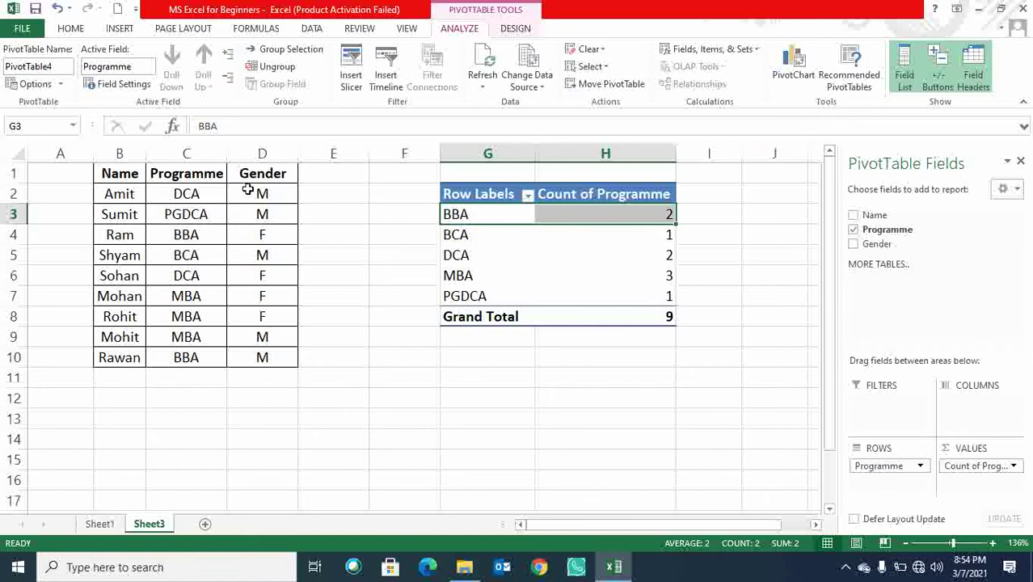
pyautogui.moveTo(118, 176); pyautogui.dragTo(267, 181)
pyautogui.hotkey('alt', 'a')
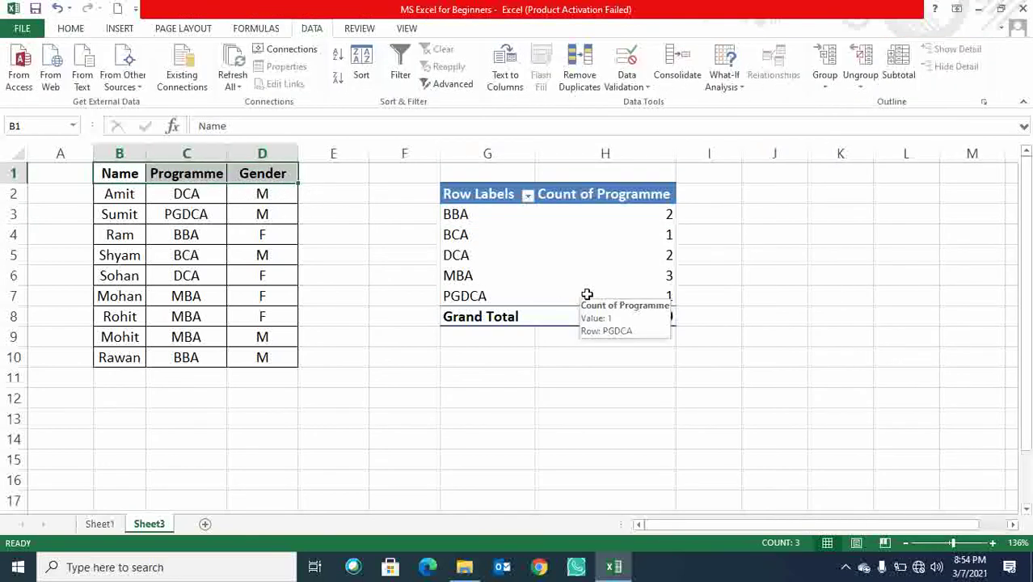
pyautogui.press('t')
pyautogui.click(290, 175)
pyautogui.click(220, 175)
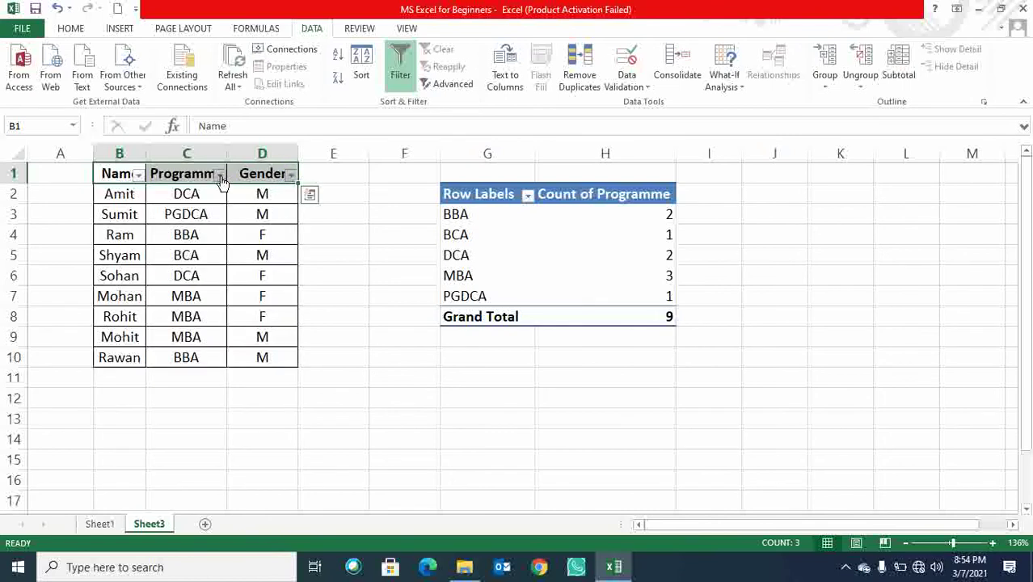
pyautogui.click(220, 175)
pyautogui.click(81, 325)
pyautogui.click(84, 335)
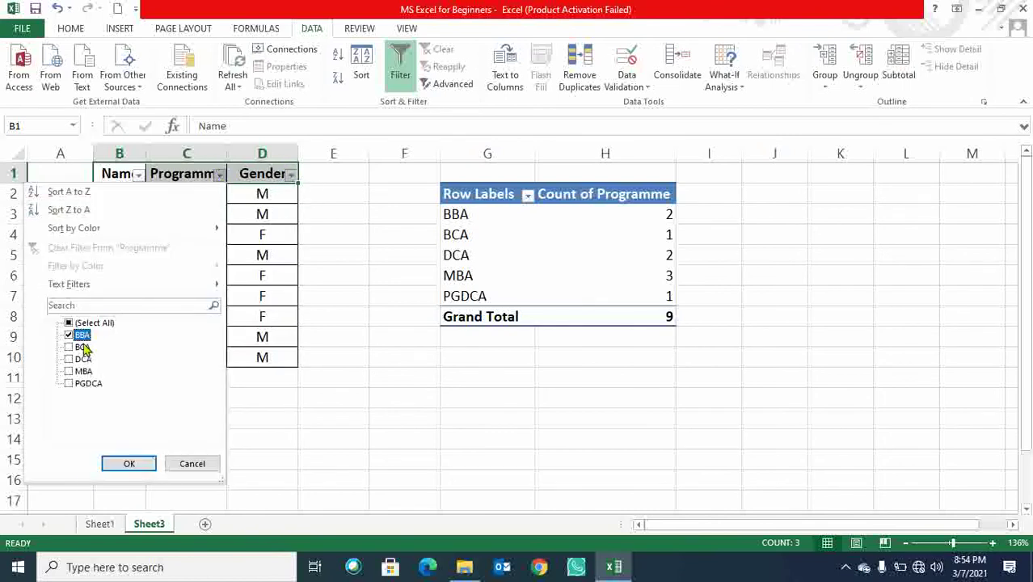
pyautogui.click(130, 465)
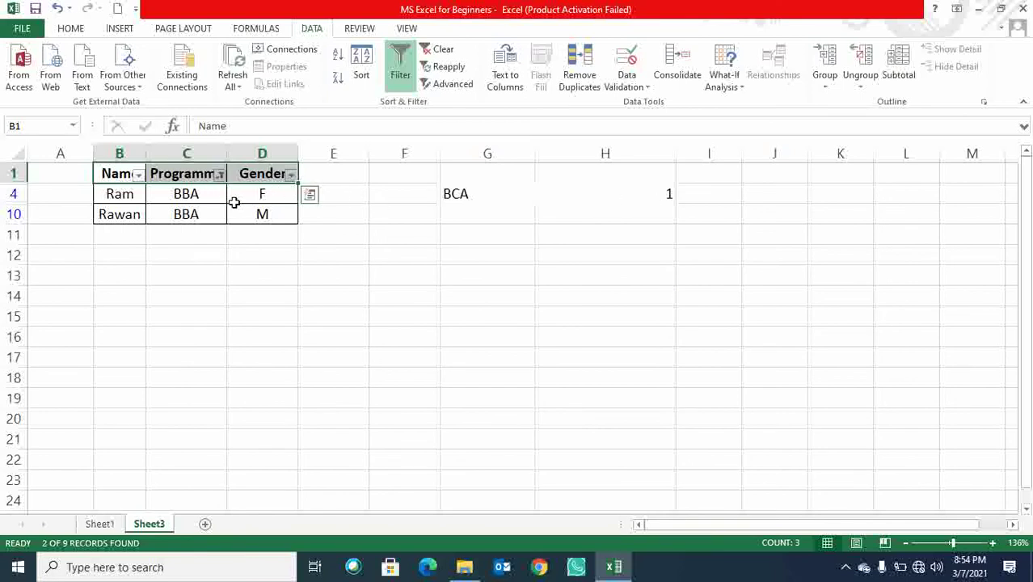
pyautogui.hotkey('ctrl', 'shift', 'l')
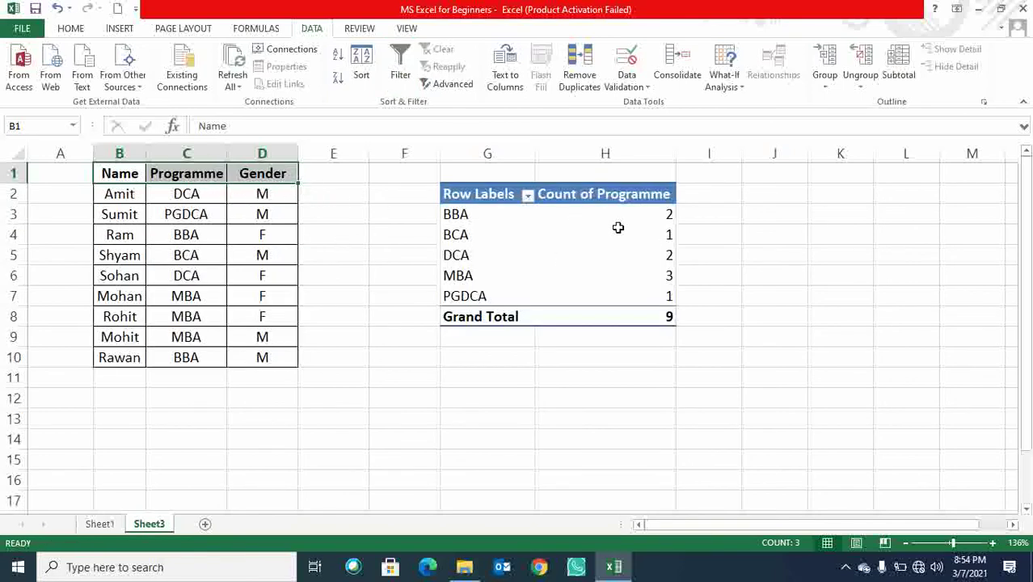
# Compare the PivotTable's BCA count with the BCA record in row 5 of the source table
pyautogui.click(670, 236)
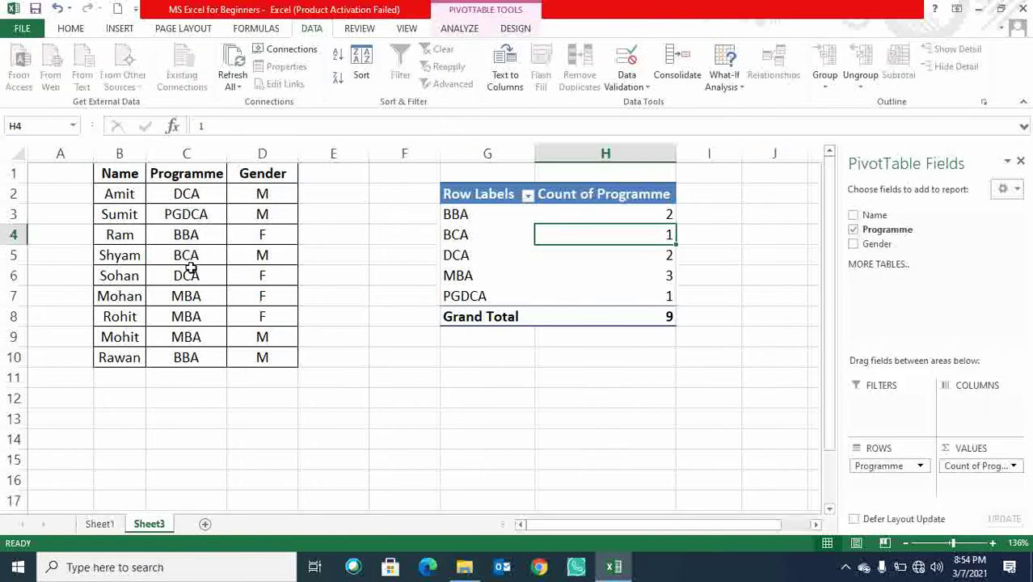
pyautogui.moveTo(188, 257); pyautogui.dragTo(249, 260)
pyautogui.moveTo(109, 257); pyautogui.dragTo(254, 257)
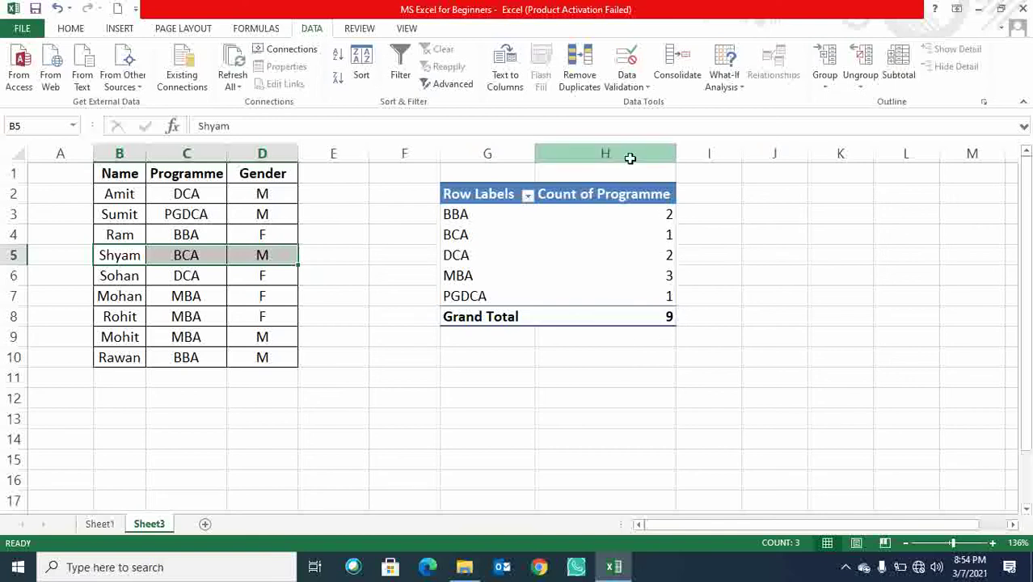
# Centre the contents of column H, which holds the Count of Programme values
pyautogui.click(630, 157)
pyautogui.click(79, 33)
pyautogui.click(304, 78)
pyautogui.click(820, 310)
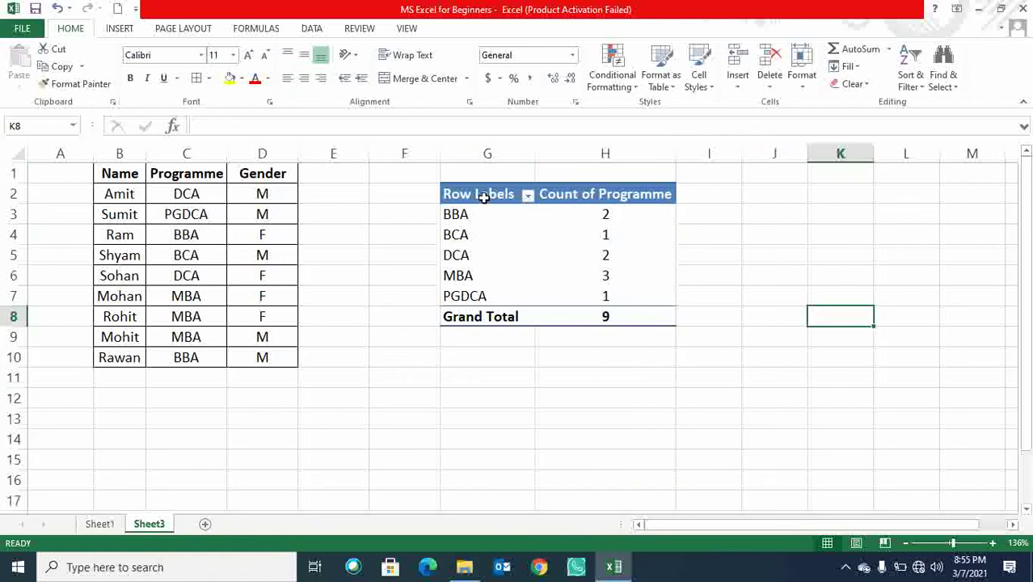
# Add the Gender field to the PivotTable's columns to split each programme's count by F and M
pyautogui.moveTo(480, 193); pyautogui.dragTo(637, 322)
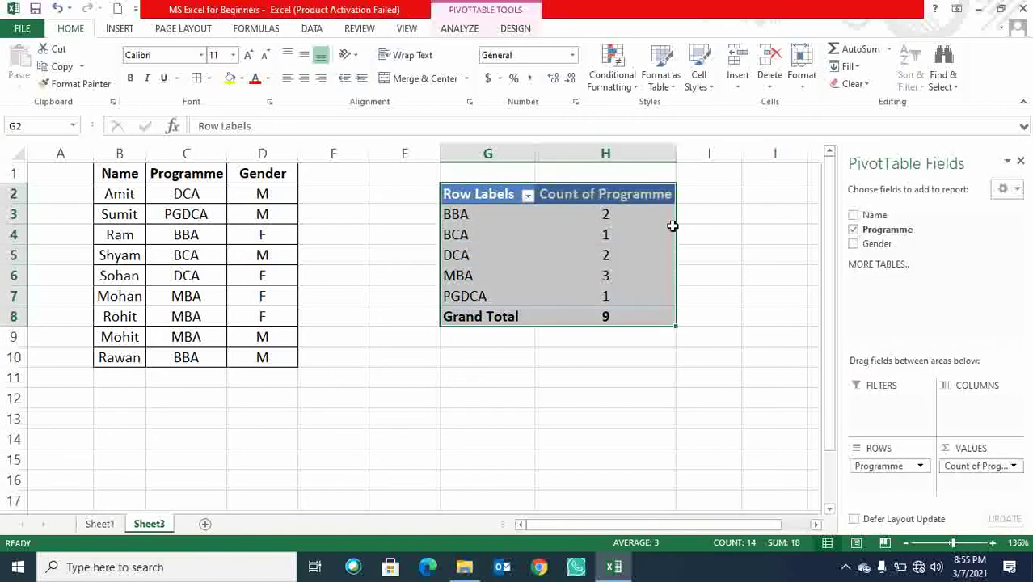
pyautogui.click(727, 291)
pyautogui.moveTo(490, 194); pyautogui.dragTo(646, 324)
pyautogui.click(621, 238)
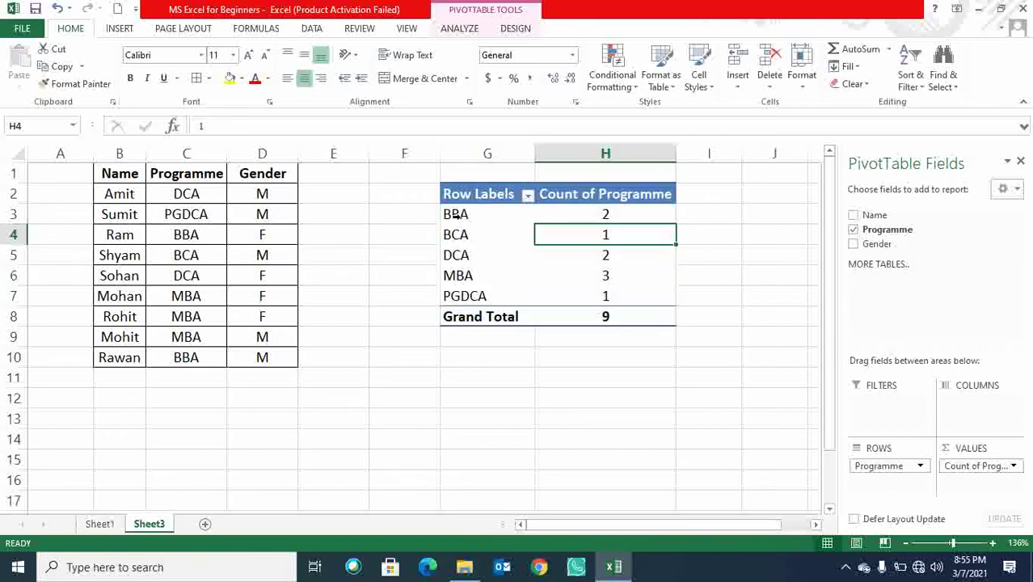
pyautogui.moveTo(879, 244); pyautogui.dragTo(977, 403)
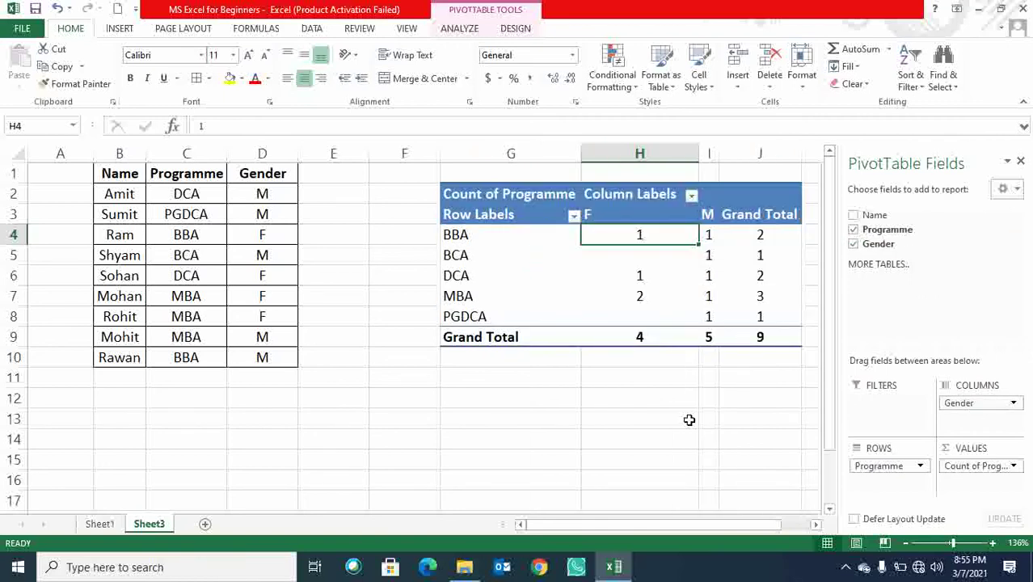
# Give columns H to J an equal narrower width with centred contents, and autofit column J to its Grand Total heading
pyautogui.moveTo(650, 165); pyautogui.dragTo(746, 153)
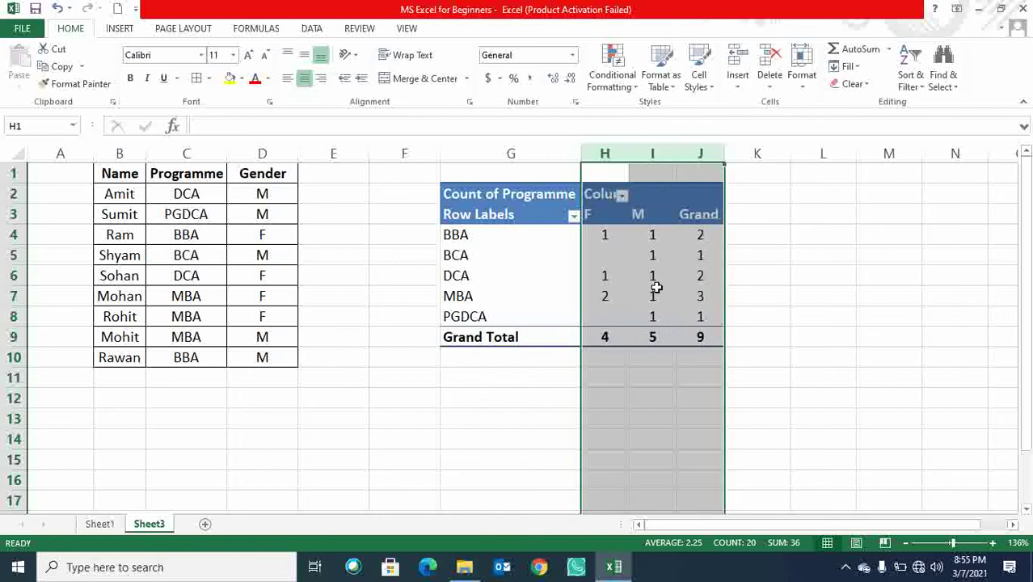
pyautogui.click(304, 78)
pyautogui.click(304, 78)
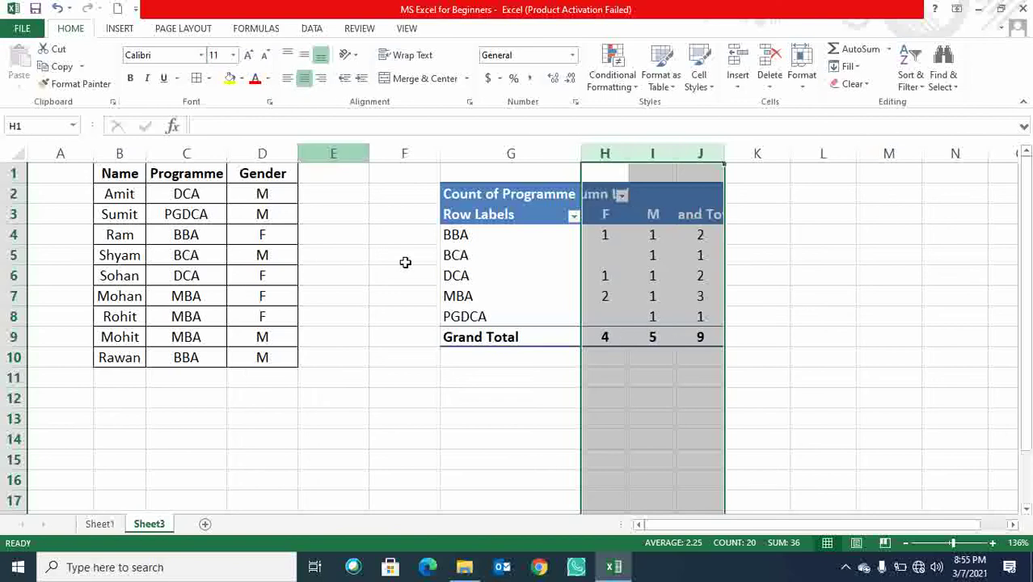
pyautogui.click(519, 395)
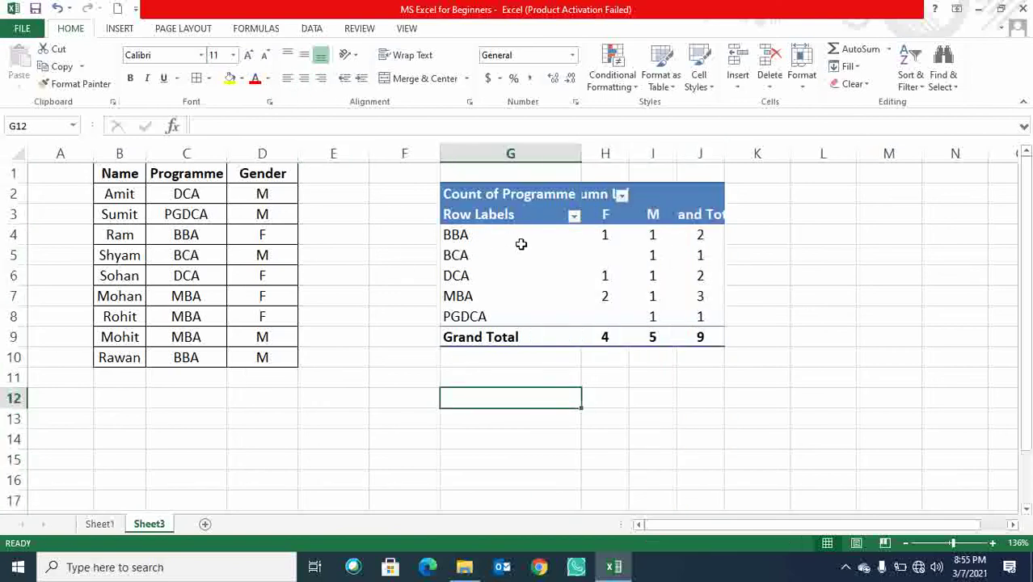
pyautogui.doubleClick(728, 154)
# Examine the male, female and total counts for each programme in the PivotTable, including the DCA and MBA rows
pyautogui.click(653, 236)
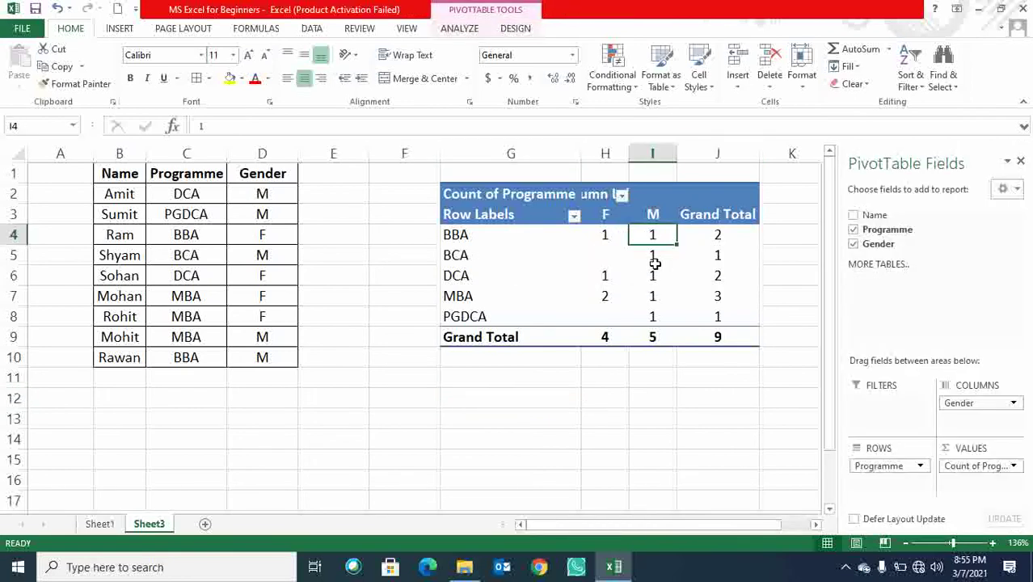
pyautogui.click(655, 257)
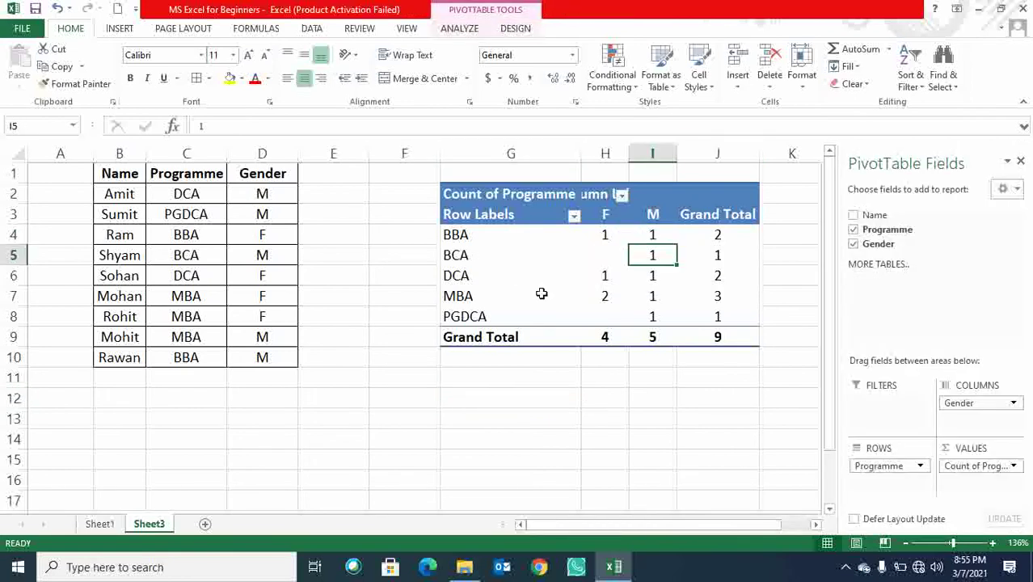
pyautogui.click(730, 276)
pyautogui.click(638, 277)
pyautogui.click(612, 276)
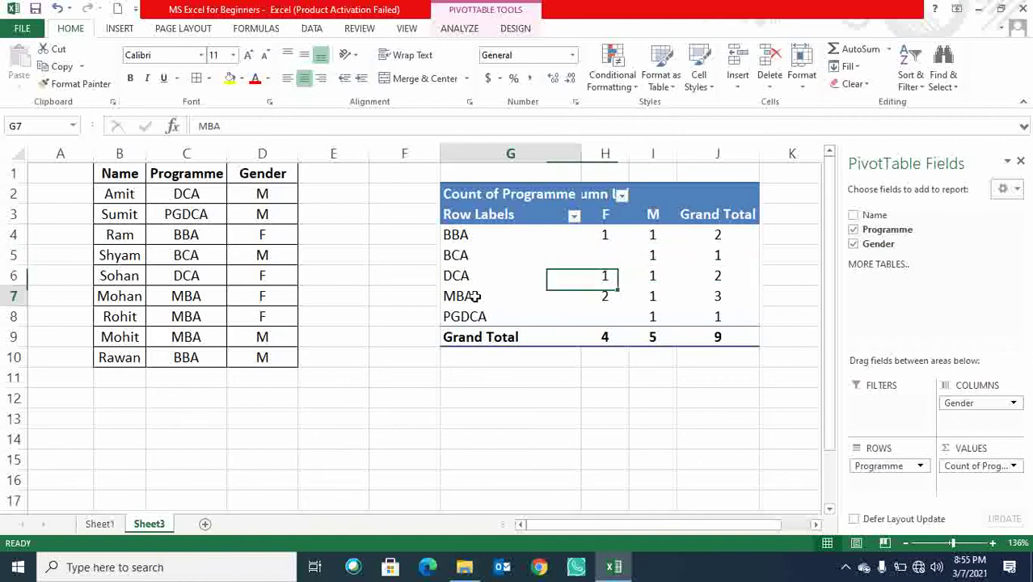
pyautogui.click(468, 296)
pyautogui.click(725, 297)
pyautogui.click(667, 299)
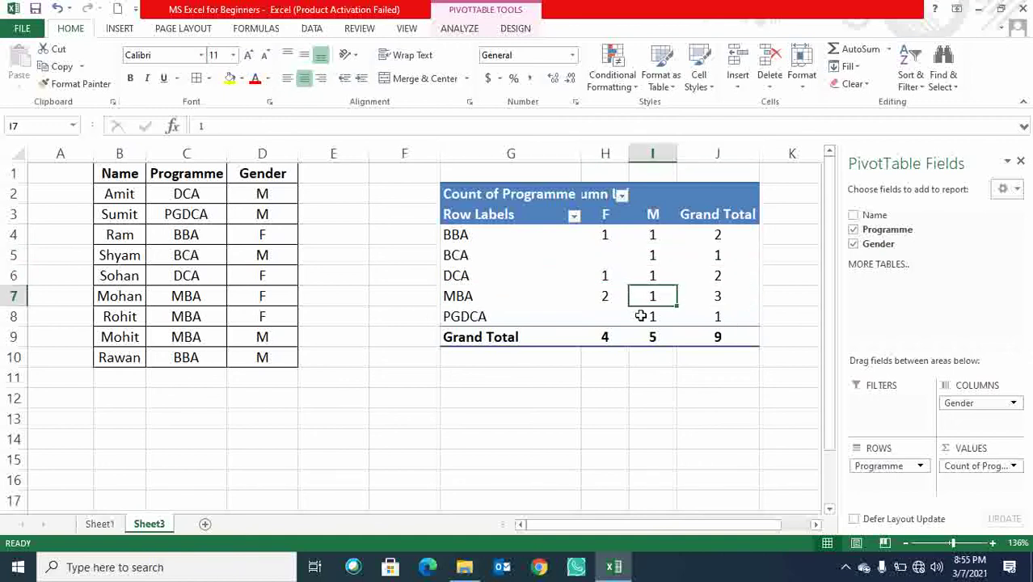
pyautogui.click(608, 299)
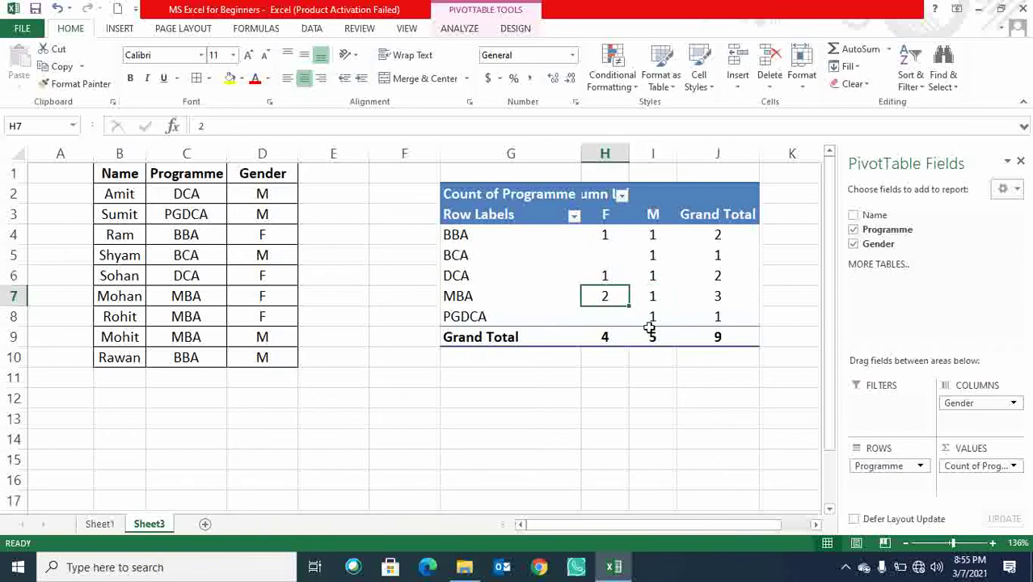
pyautogui.moveTo(529, 211); pyautogui.dragTo(719, 339)
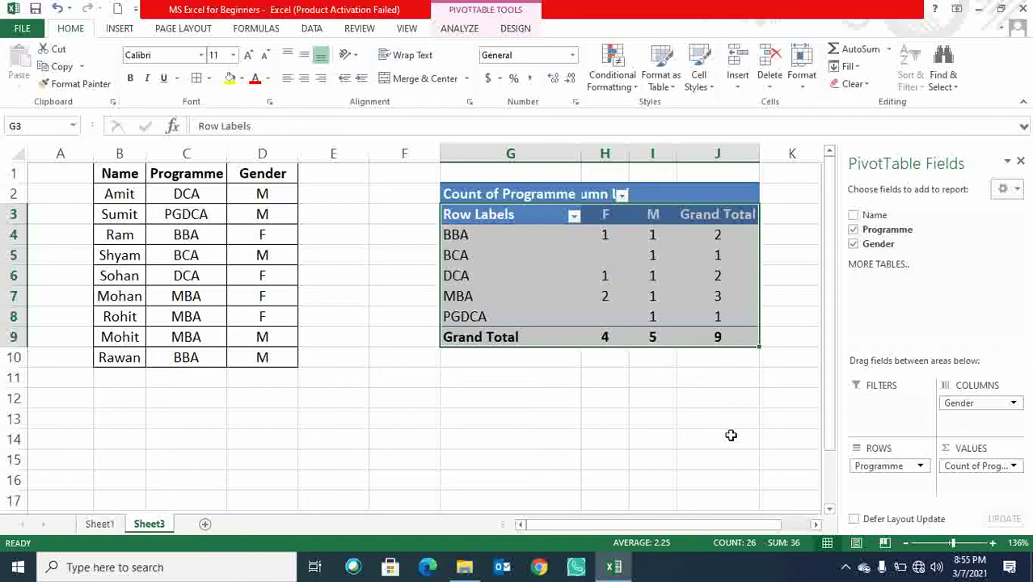
pyautogui.moveTo(603, 279)
# Delete the whole PivotTable from columns G to J of Sheet3
pyautogui.click(119, 29)
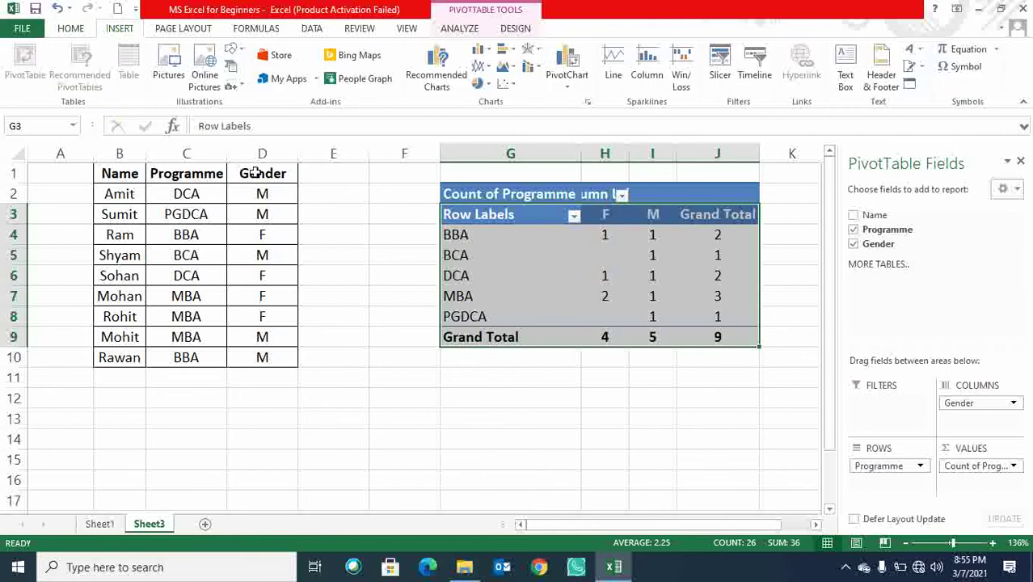
pyautogui.moveTo(518, 153); pyautogui.dragTo(733, 152)
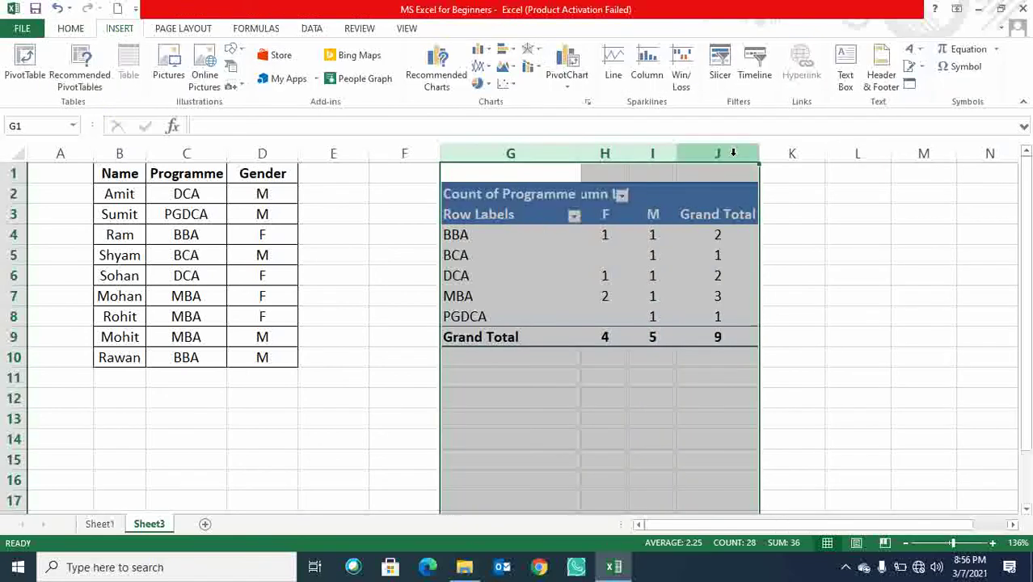
pyautogui.press('Delete')
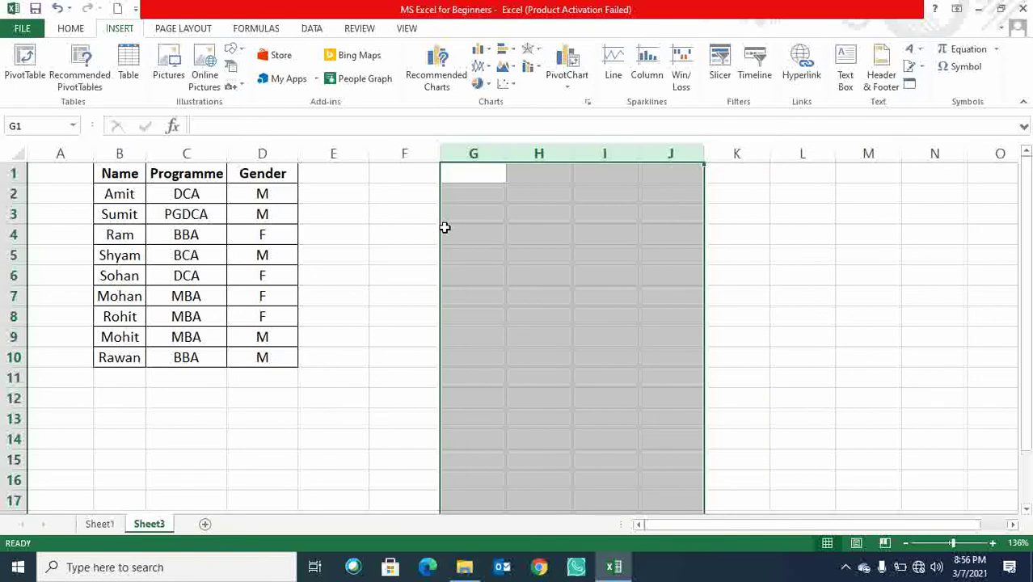
# Insert the recommended PivotTable 'Count of Name by Gender and Programme' from the Name, Programme and Gender data in B1:D10
pyautogui.click(402, 274)
pyautogui.moveTo(266, 342); pyautogui.dragTo(273, 358)
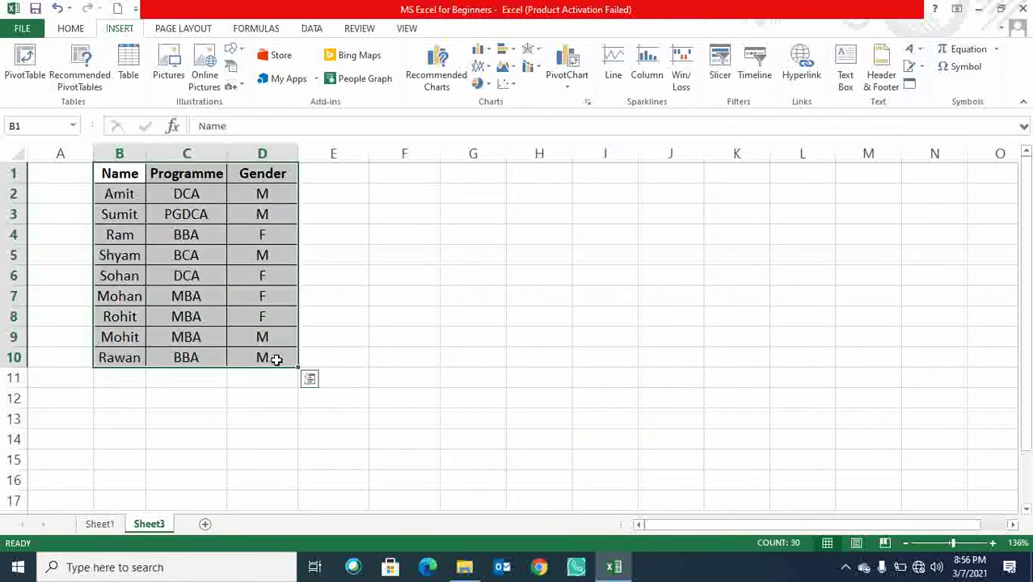
pyautogui.click(83, 63)
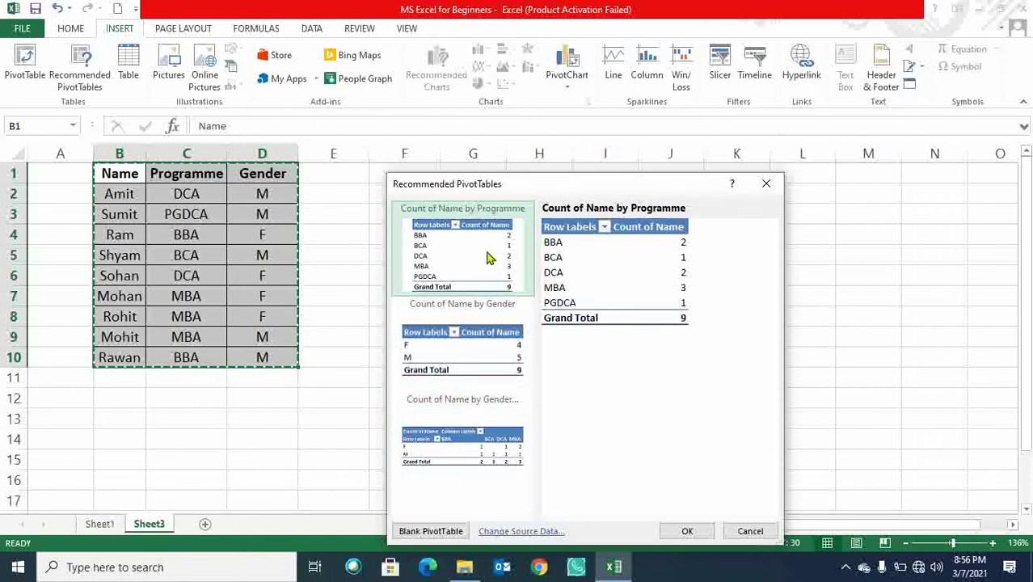
pyautogui.click(466, 443)
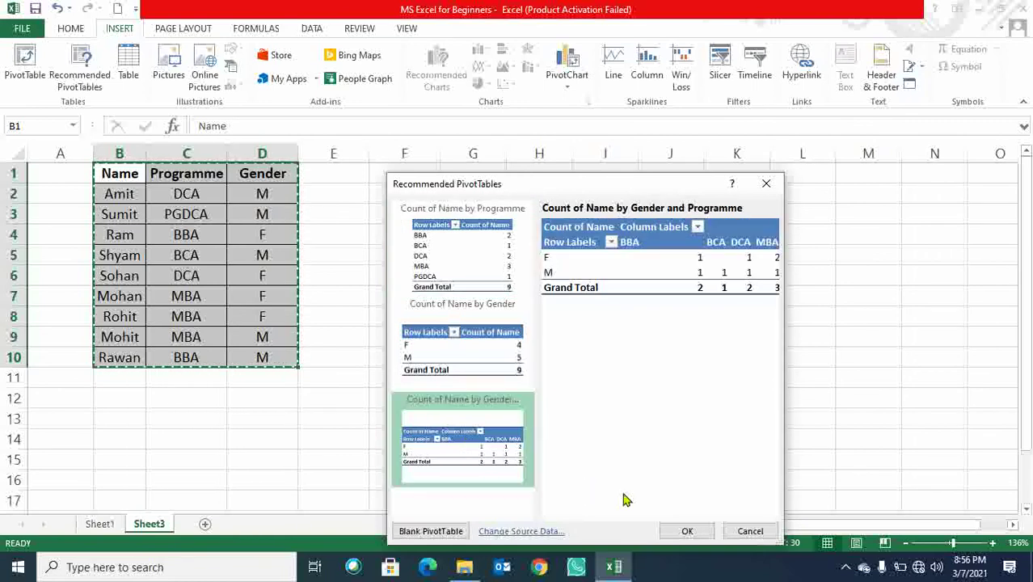
pyautogui.click(683, 531)
pyautogui.click(276, 333)
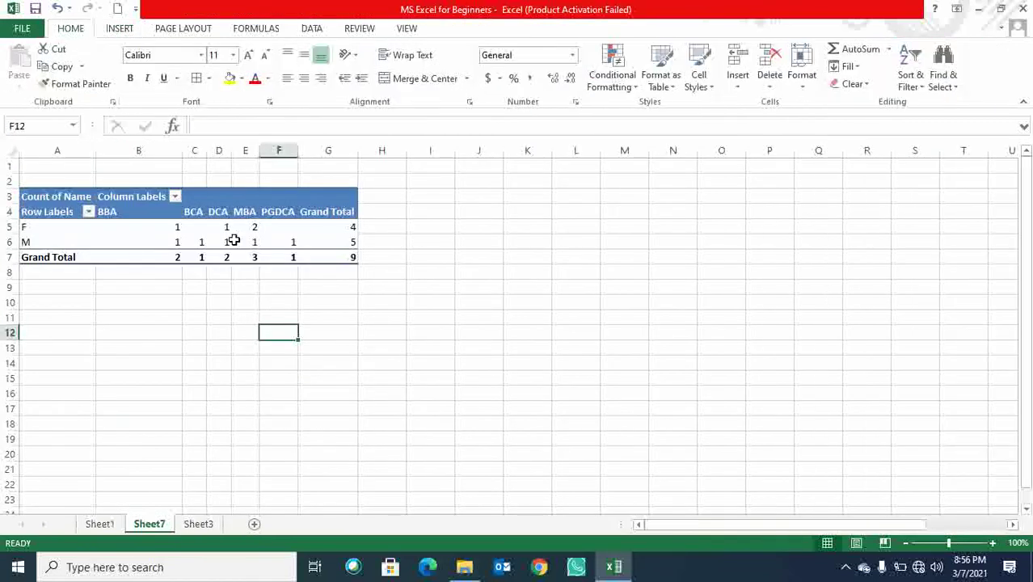
# Centre the contents of columns B to G on the new PivotTable sheet
pyautogui.click(222, 226)
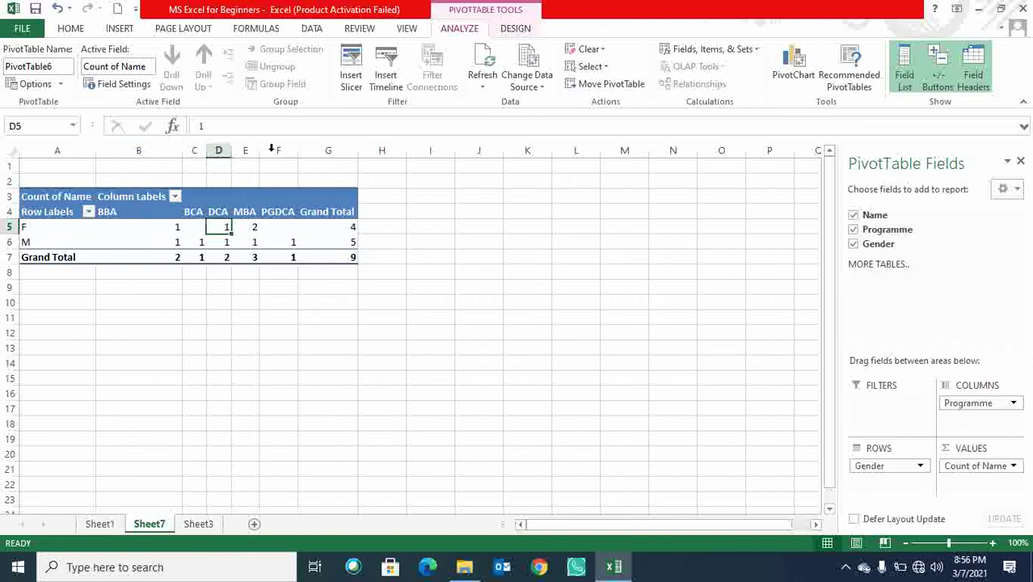
pyautogui.moveTo(164, 150); pyautogui.dragTo(302, 156)
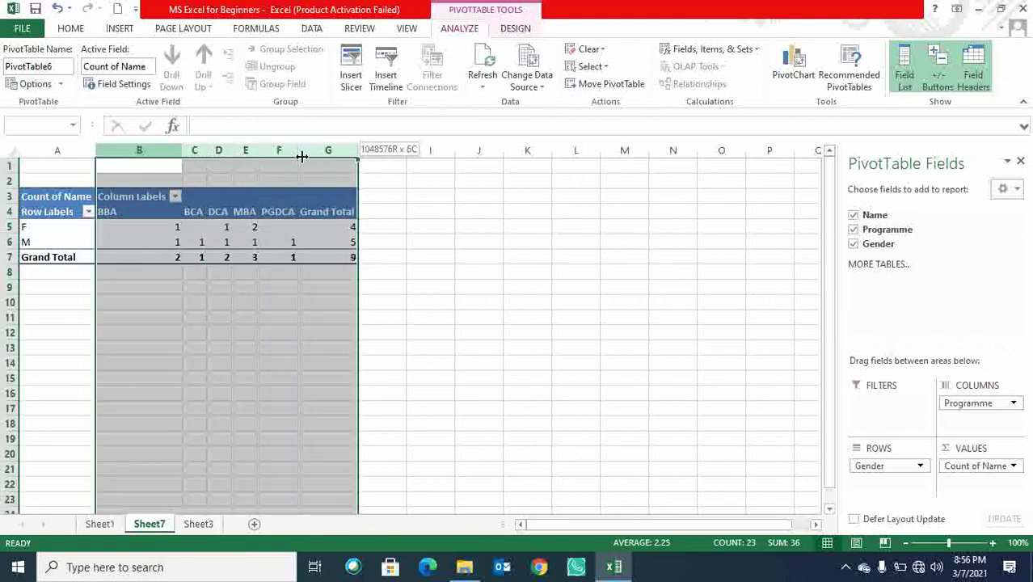
pyautogui.click(119, 28)
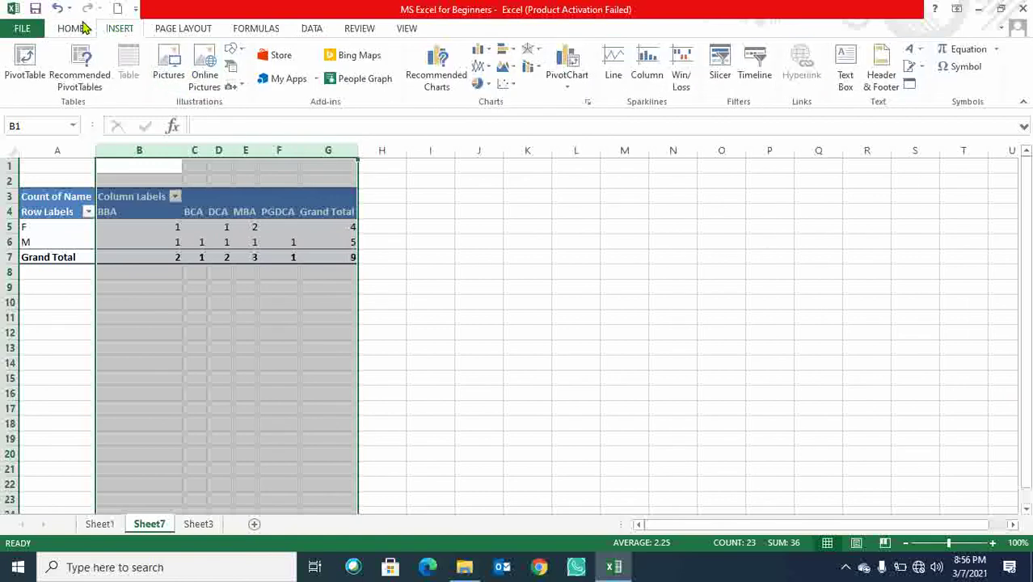
pyautogui.click(72, 29)
pyautogui.click(304, 77)
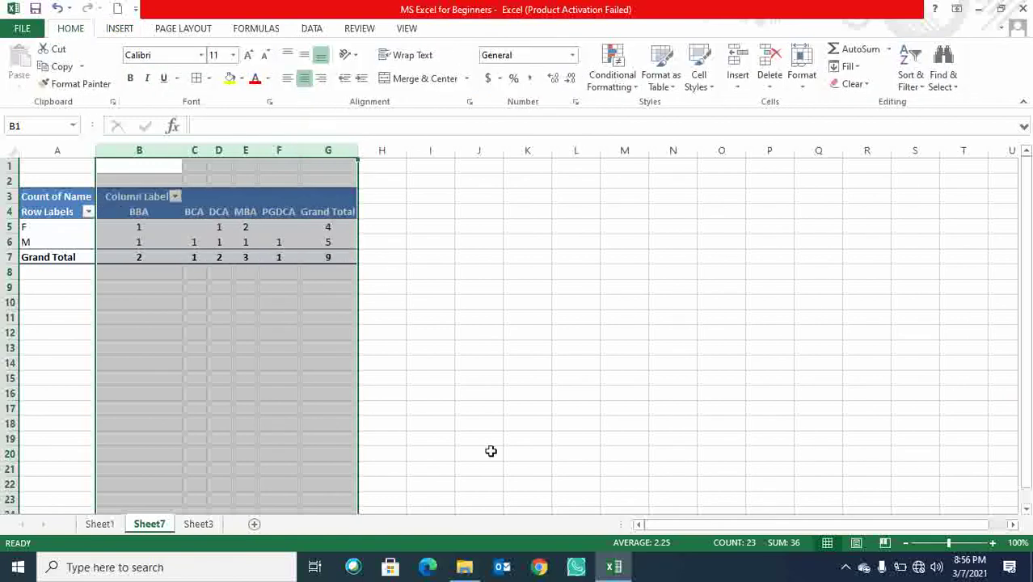
pyautogui.click(527, 362)
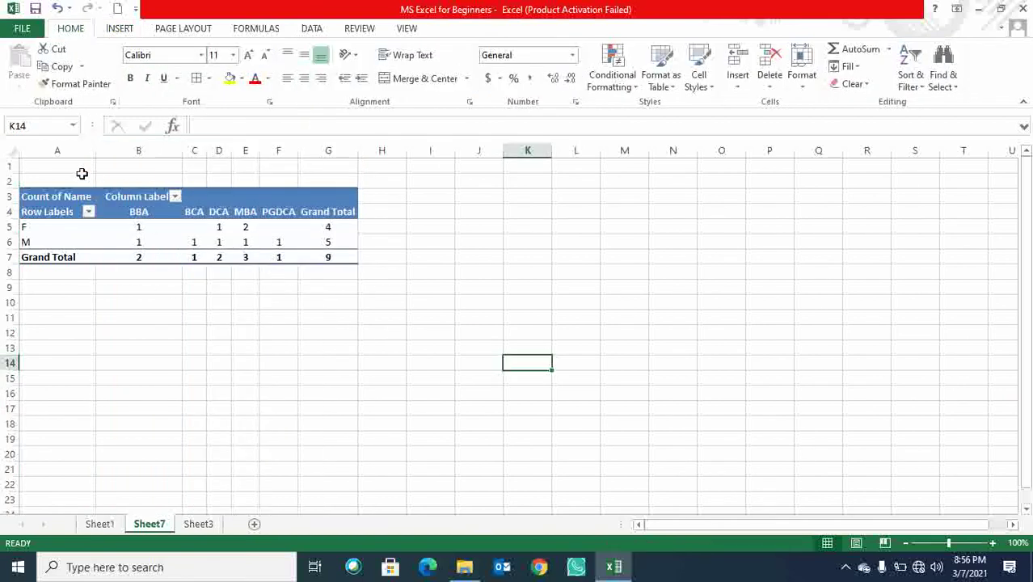
pyautogui.moveTo(75, 212); pyautogui.dragTo(352, 257)
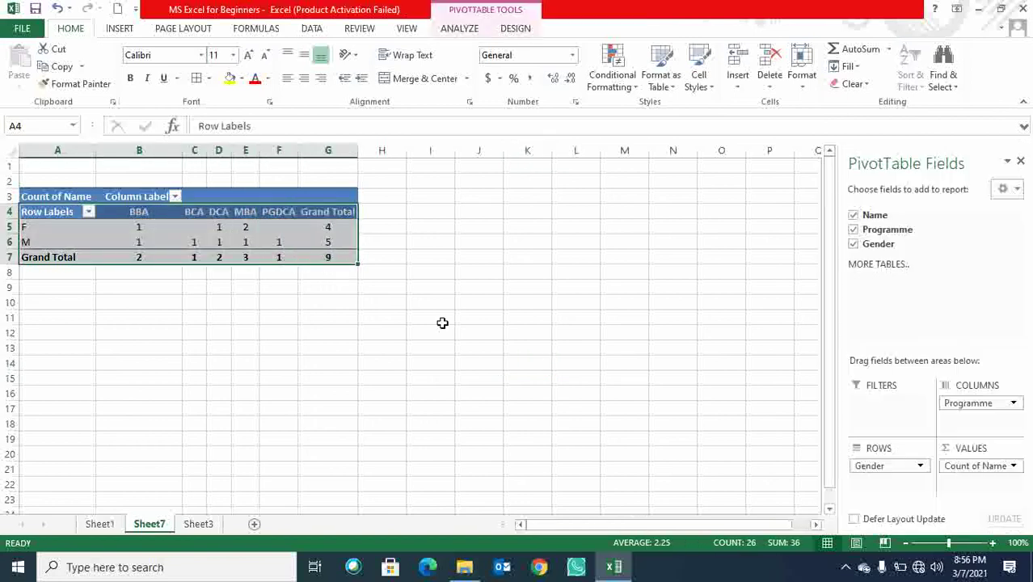
pyautogui.hotkey('ctrl', 'c')
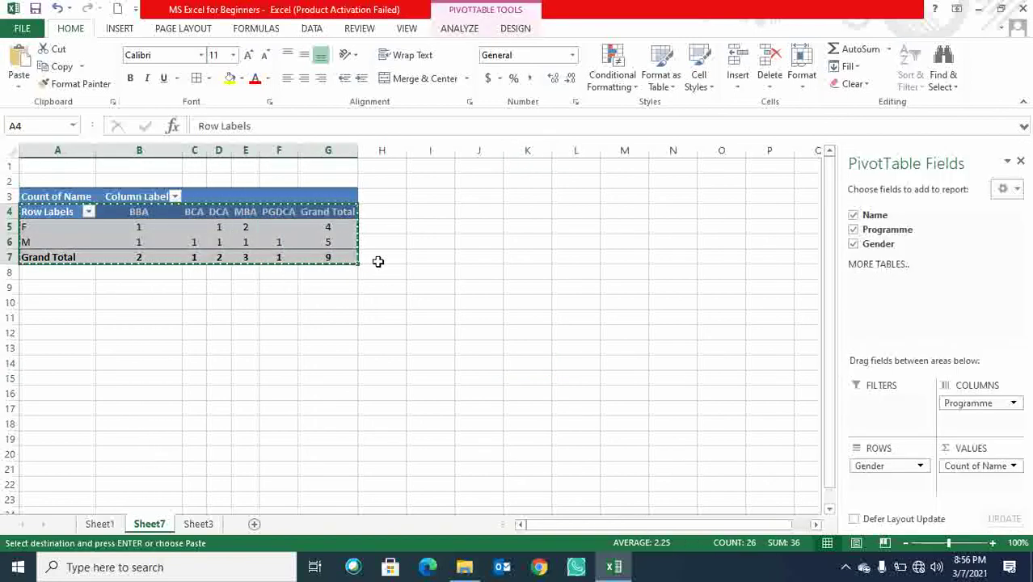
pyautogui.click(484, 214)
pyautogui.rightClick(486, 212)
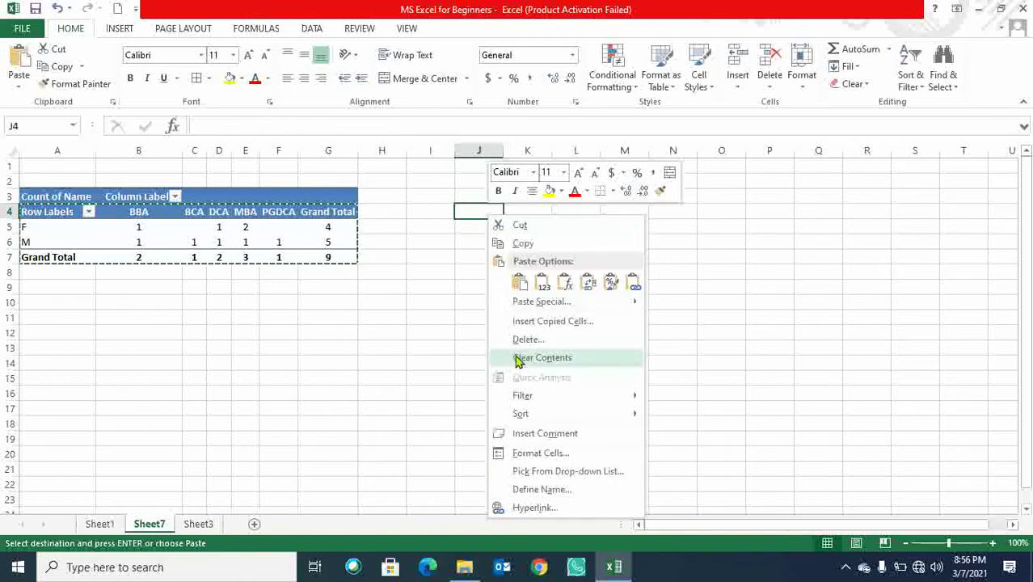
pyautogui.click(539, 453)
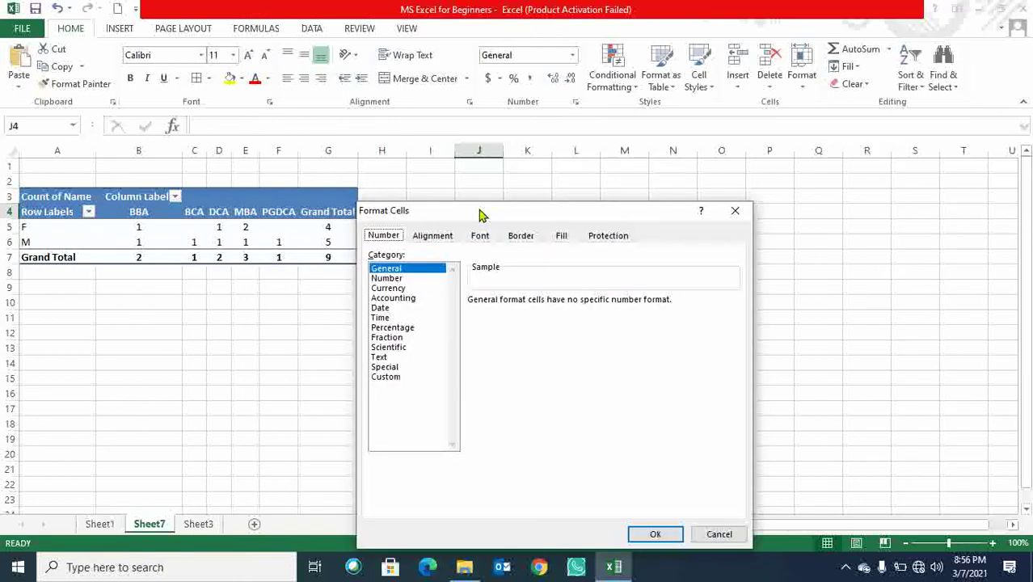
pyautogui.click(736, 211)
pyautogui.rightClick(489, 214)
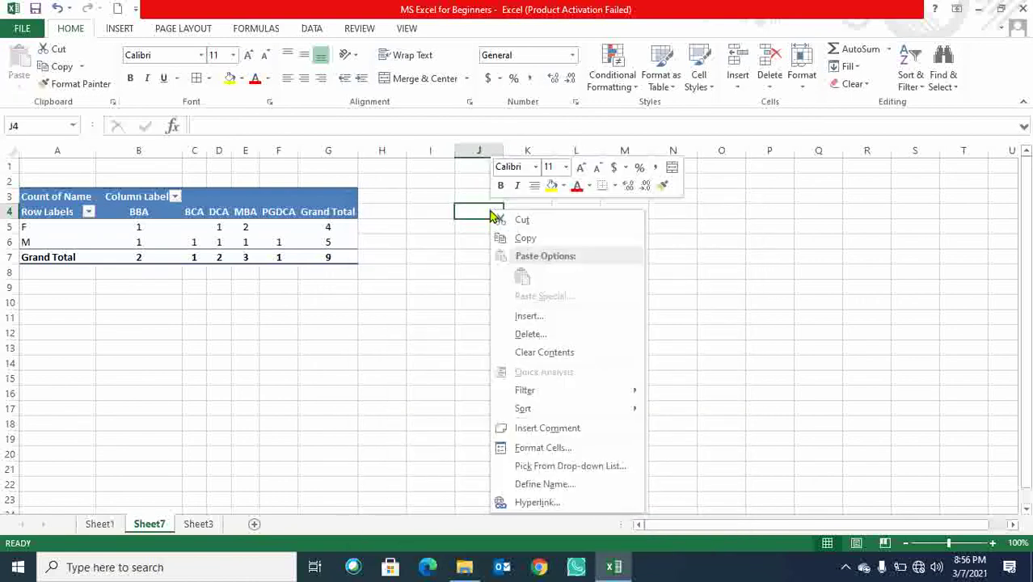
# Copy the PivotTable range A4:G7 and paste it transposed at J4, so that programmes become rows and genders become columns
pyautogui.click(56, 211)
pyautogui.moveTo(48, 211); pyautogui.dragTo(330, 257)
pyautogui.hotkey('ctrl', 'c')
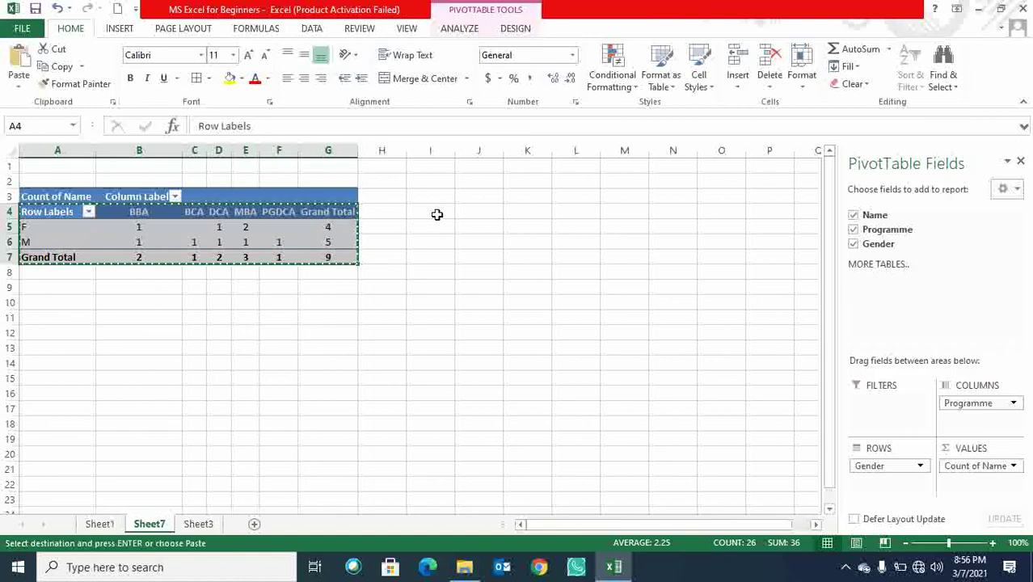
pyautogui.rightClick(482, 206)
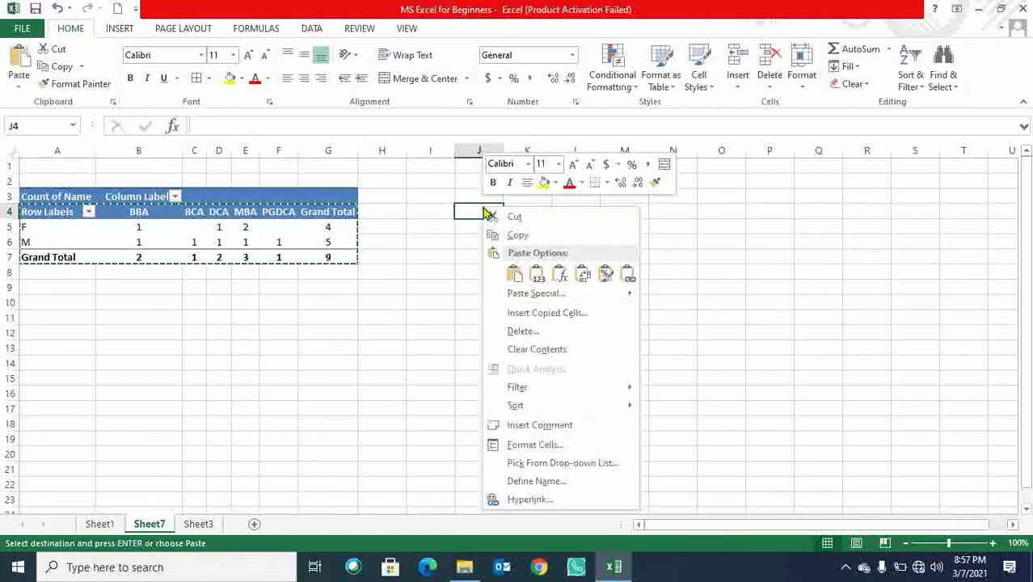
pyautogui.click(536, 293)
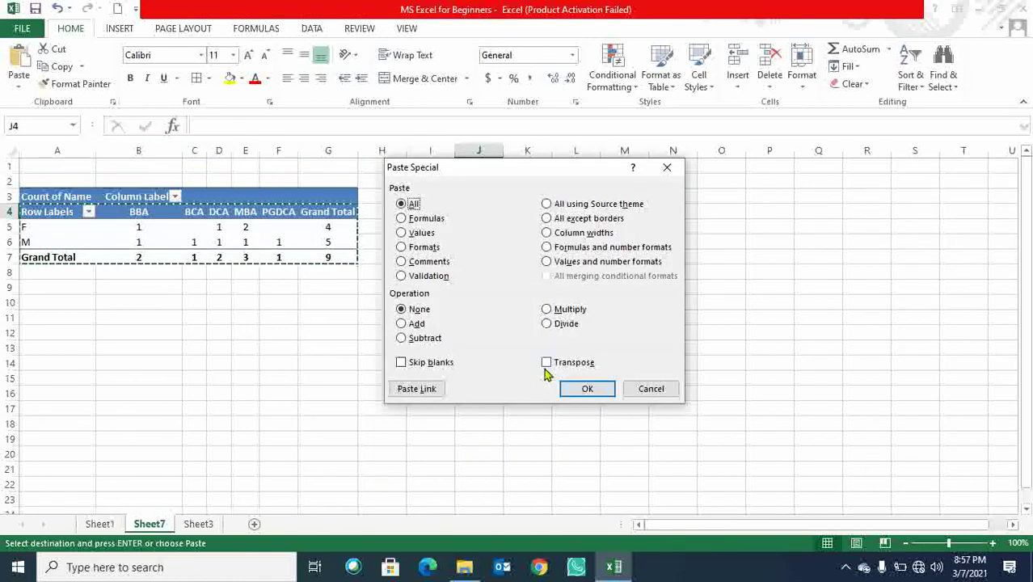
pyautogui.click(546, 363)
pyautogui.click(594, 390)
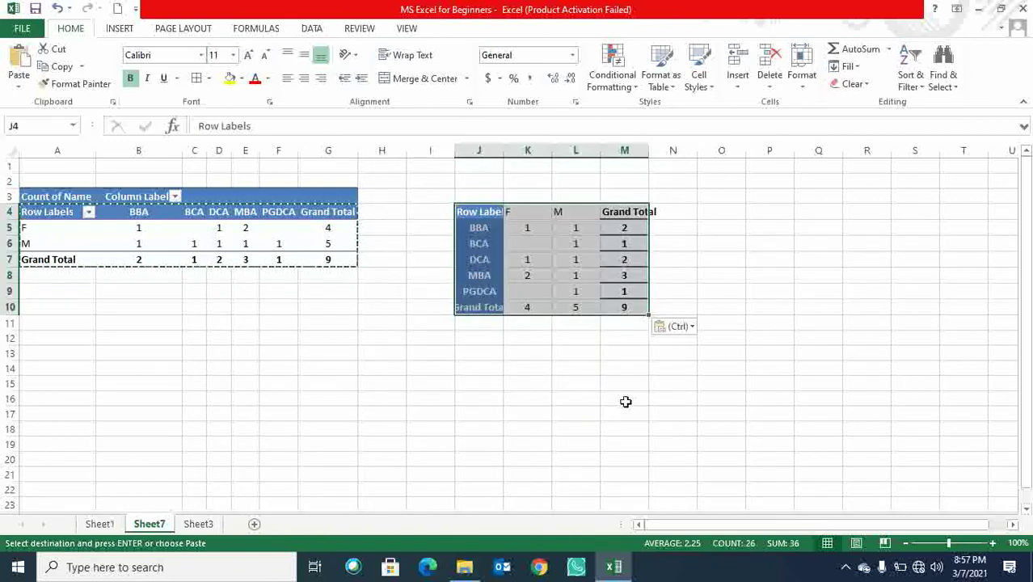
# Give columns J to N around the transposed table an equal width, and widen column J to fit its row labels
pyautogui.click(633, 402)
pyautogui.moveTo(494, 152); pyautogui.dragTo(639, 151)
pyautogui.doubleClick(602, 150)
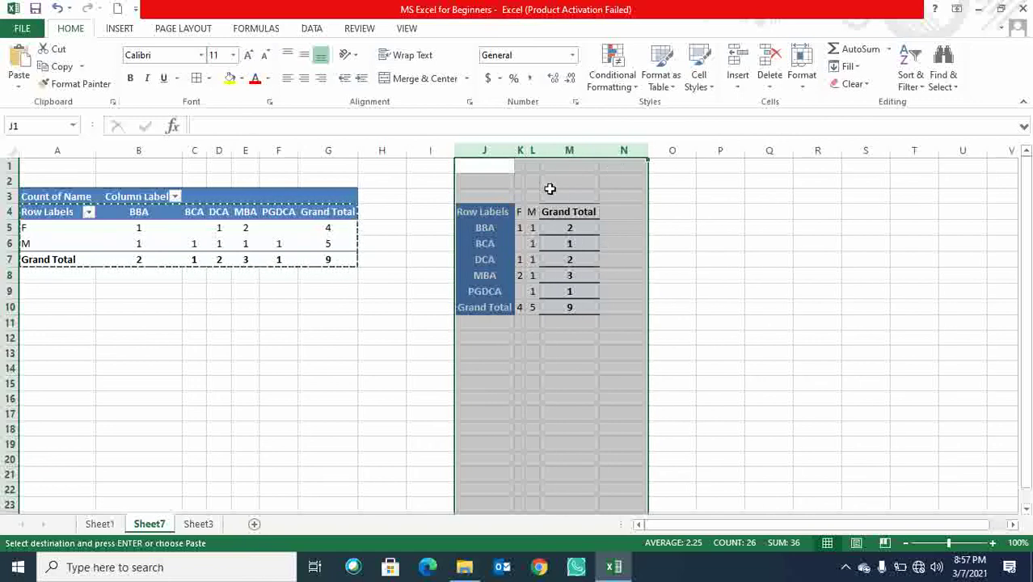
pyautogui.moveTo(540, 153); pyautogui.dragTo(576, 152)
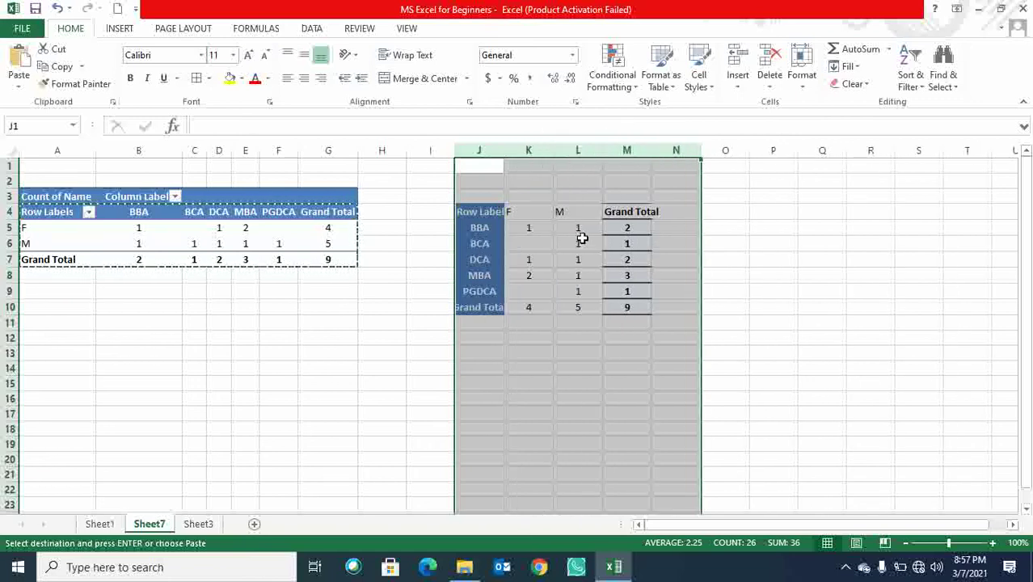
pyautogui.click(586, 335)
pyautogui.moveTo(504, 150); pyautogui.dragTo(572, 154)
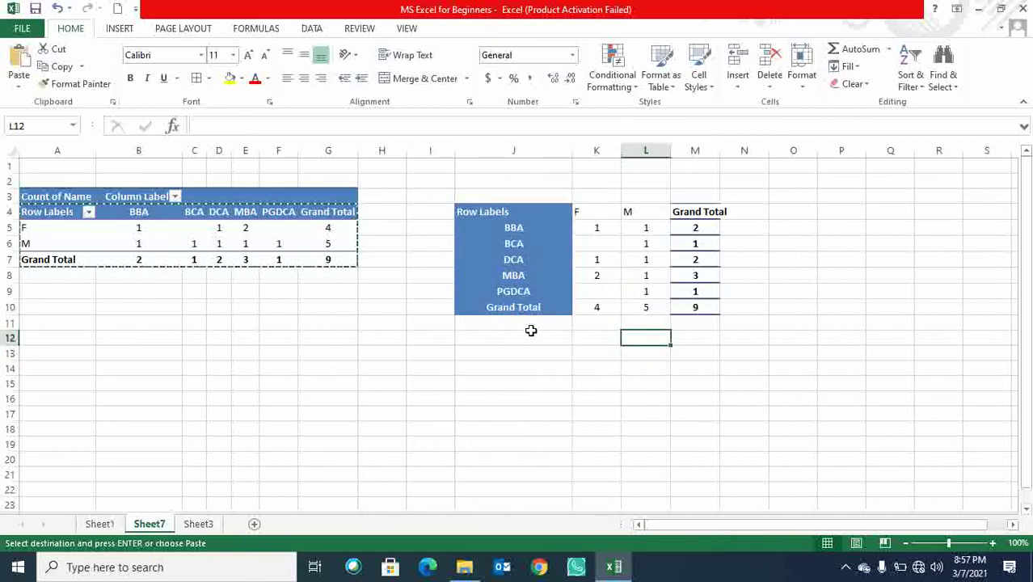
pyautogui.moveTo(514, 227); pyautogui.dragTo(717, 310)
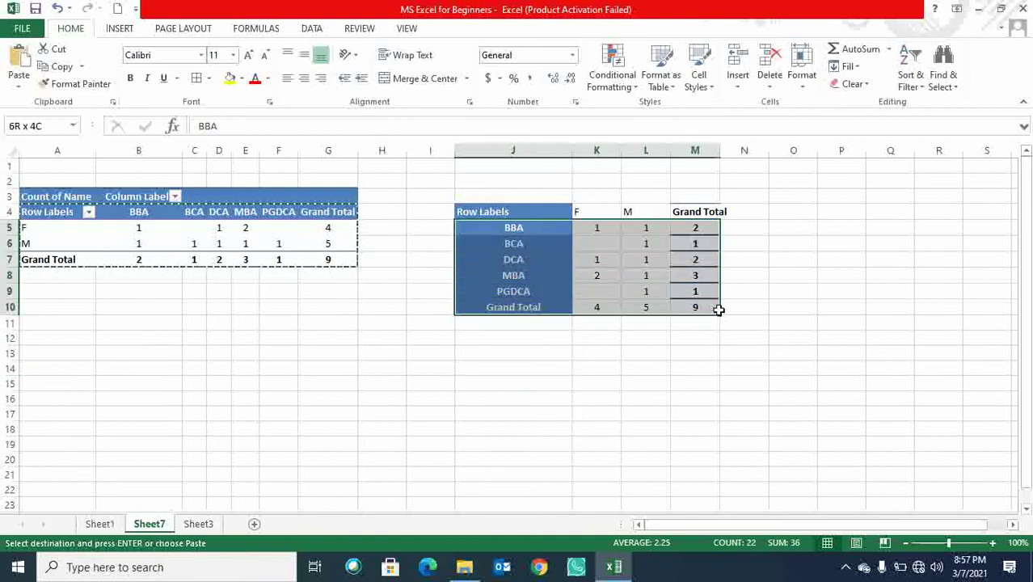
pyautogui.moveTo(517, 212); pyautogui.dragTo(743, 325)
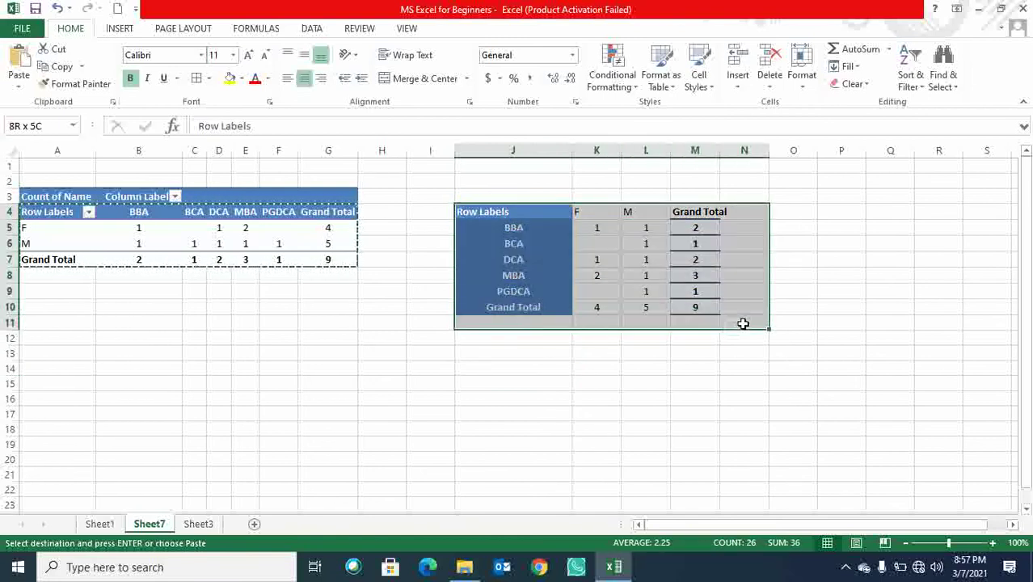
# Delete columns A to M of Sheet7, including the PivotTable and its transposed copy
pyautogui.moveTo(338, 150); pyautogui.dragTo(39, 143)
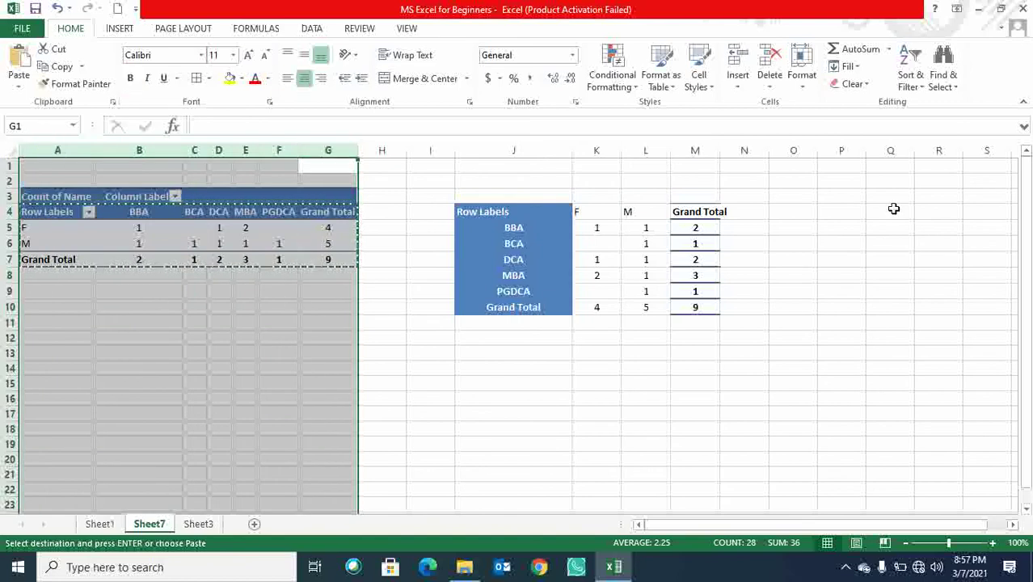
pyautogui.moveTo(692, 150); pyautogui.dragTo(4, 158)
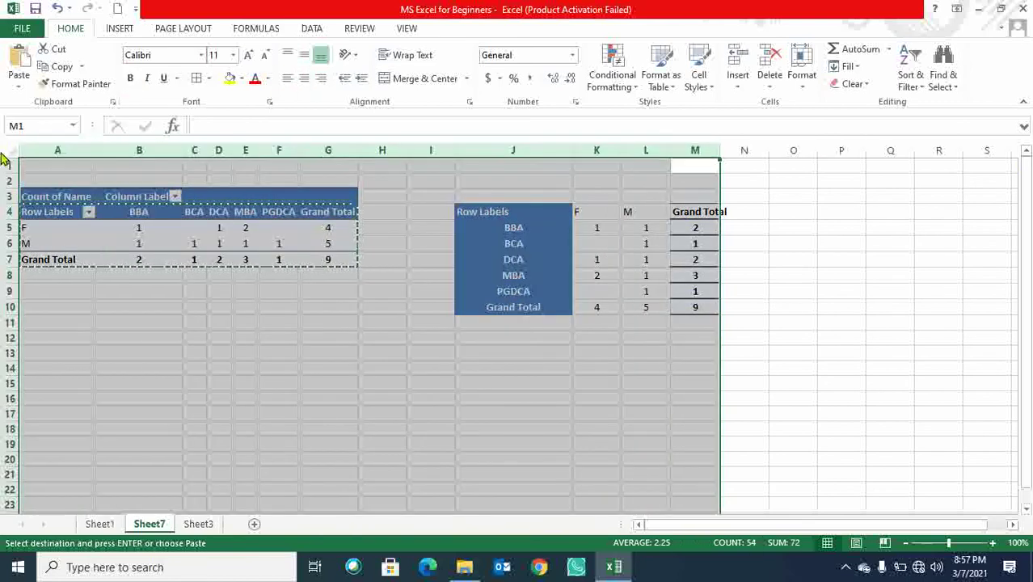
pyautogui.hotkey('ctrl', '-')
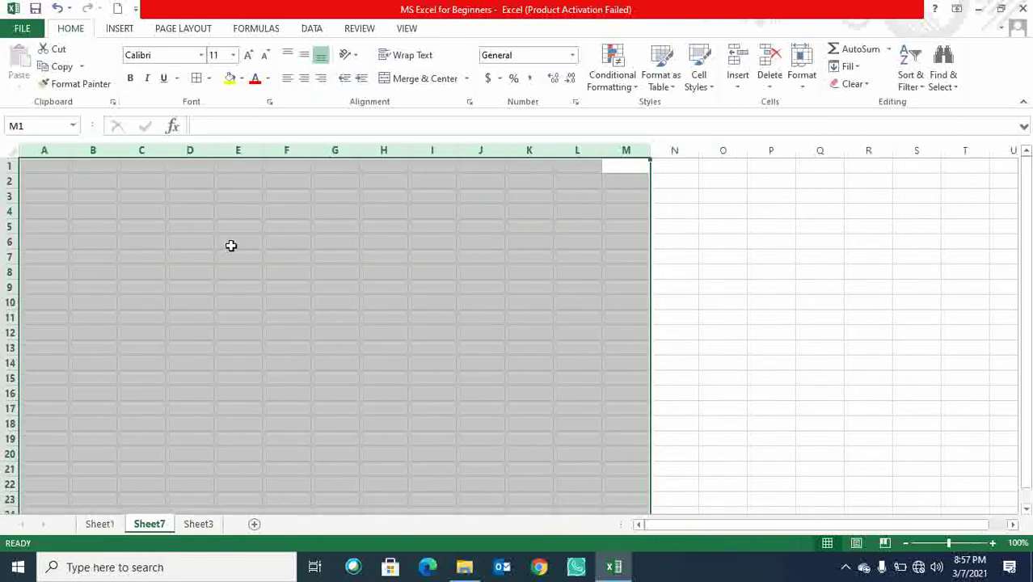
pyautogui.hotkey('ctrl', 'z')
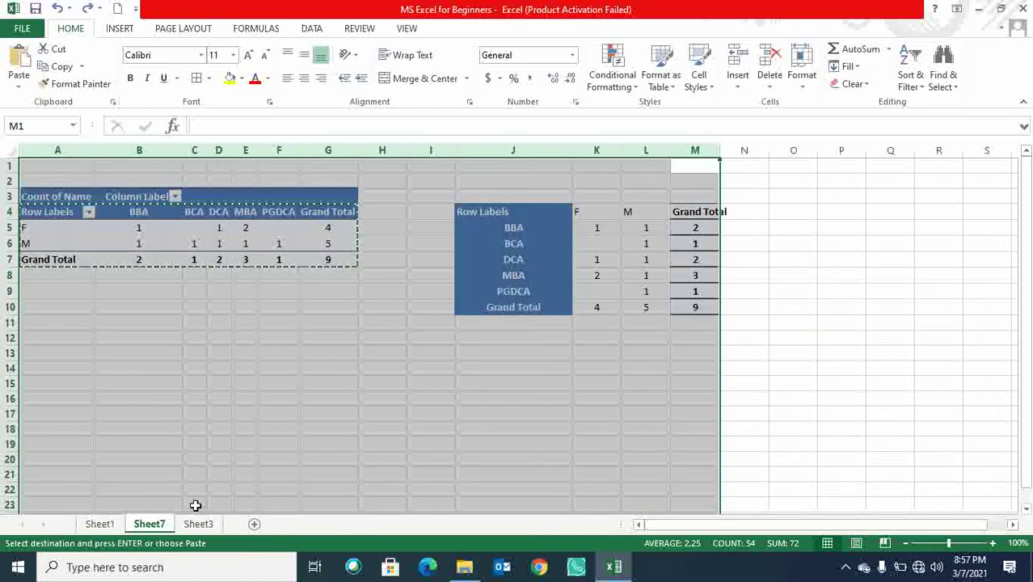
pyautogui.click(198, 524)
pyautogui.click(149, 523)
pyautogui.hotkey('ctrl', '-')
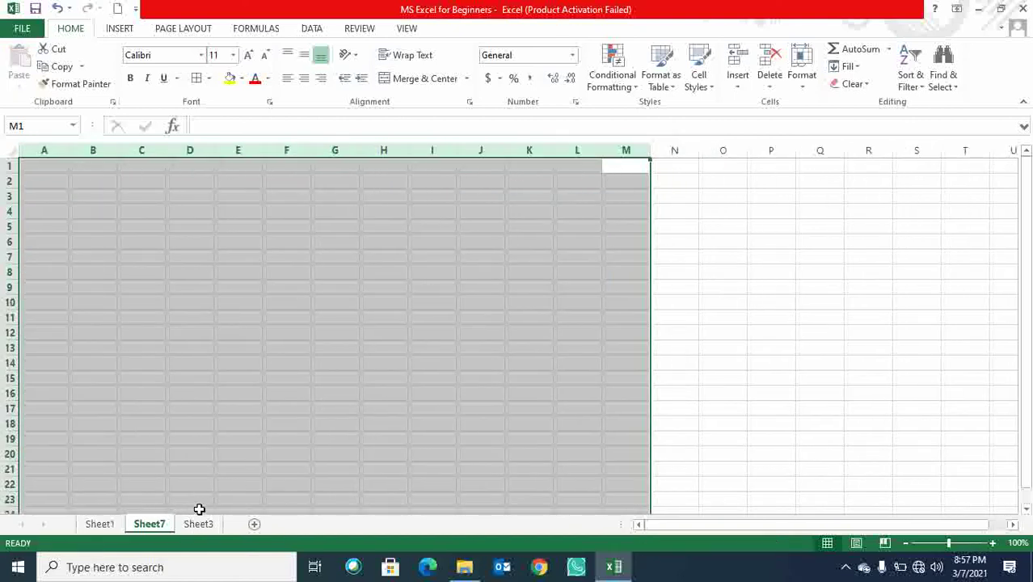
# Convert the range B1:D10 on Sheet3 into an Excel table with its first row as headers
pyautogui.click(198, 524)
pyautogui.moveTo(122, 174); pyautogui.dragTo(292, 356)
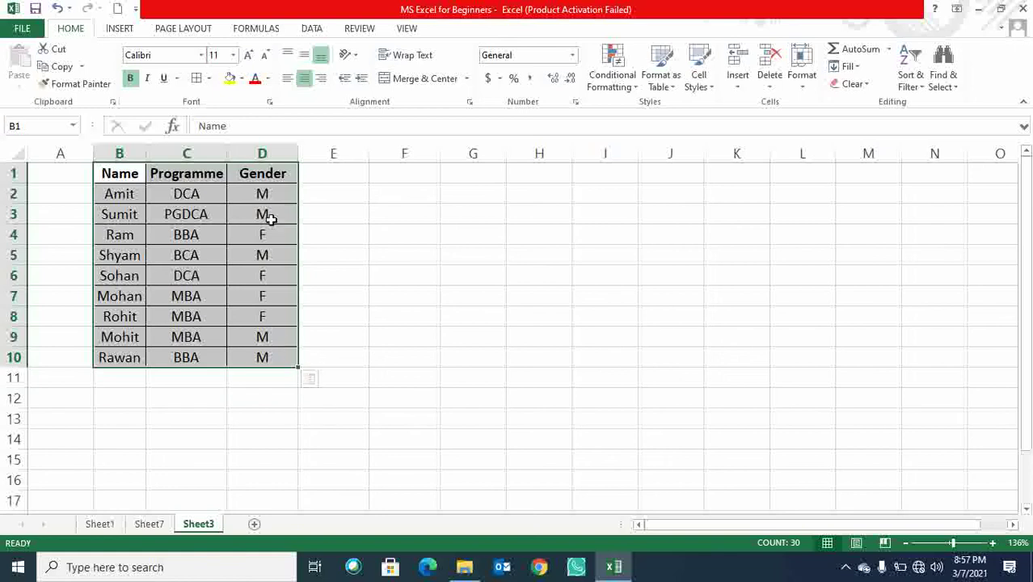
pyautogui.click(235, 229)
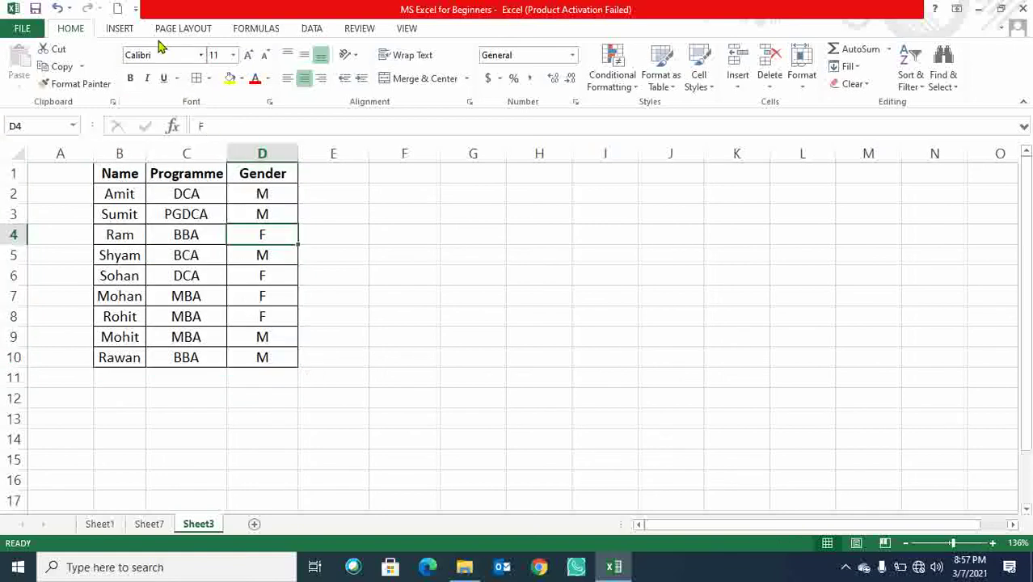
pyautogui.click(120, 28)
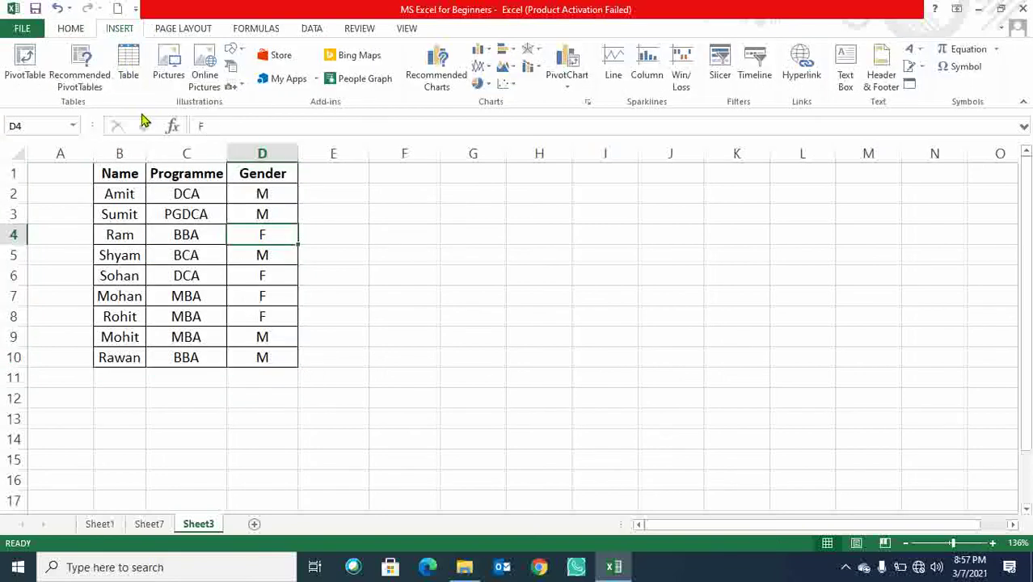
pyautogui.click(128, 69)
pyautogui.moveTo(136, 173); pyautogui.dragTo(260, 356)
pyautogui.click(588, 374)
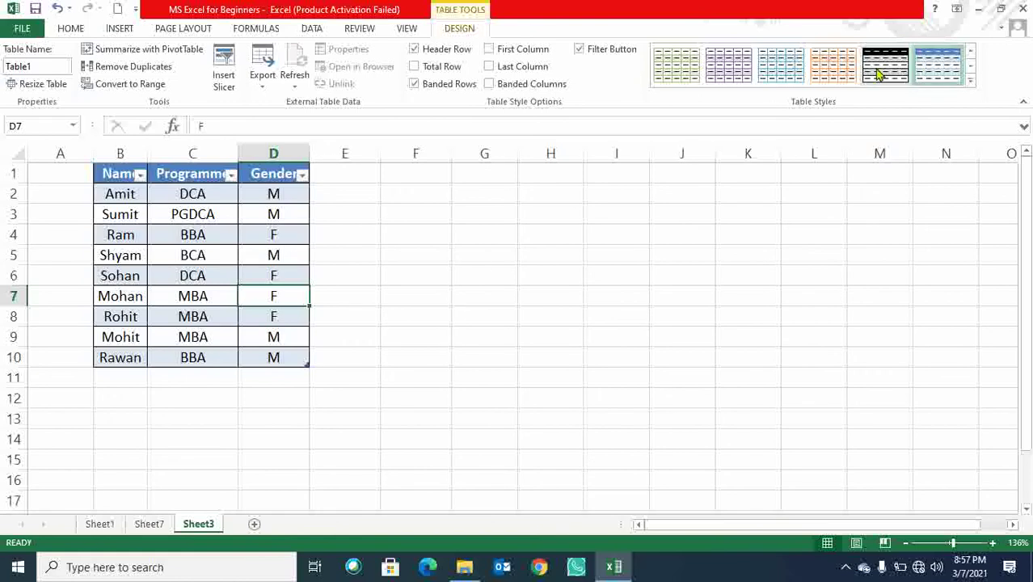
# Apply the Light table style with a solid orange header row to the Sheet3 table
pyautogui.click(970, 80)
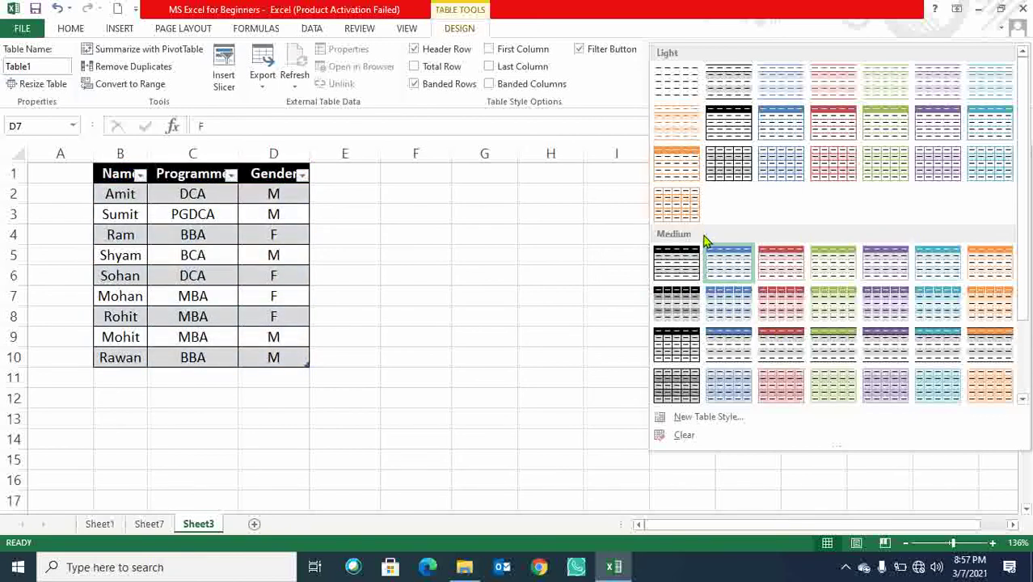
pyautogui.click(679, 158)
pyautogui.click(340, 268)
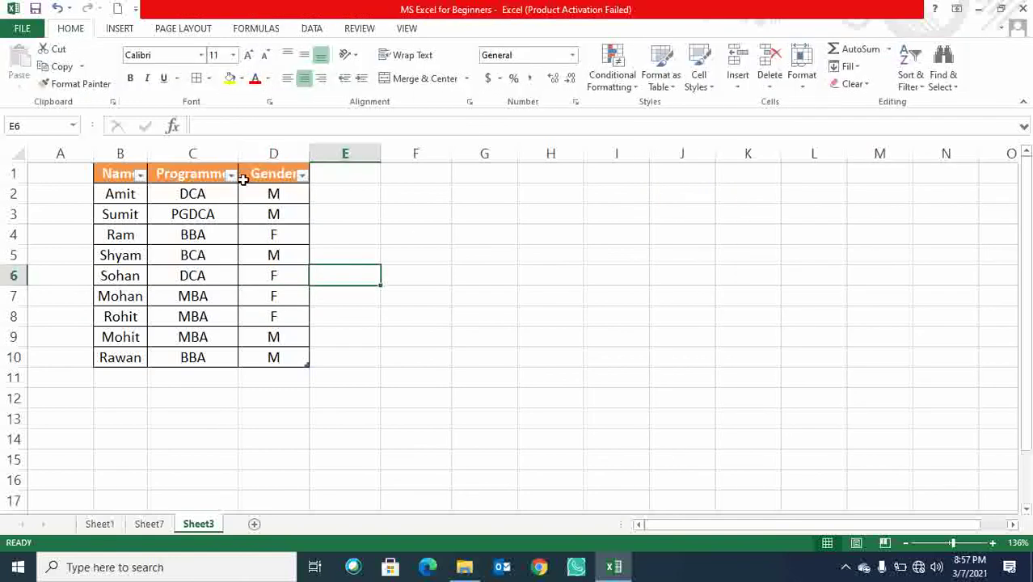
# Examine the filter options of the Name and Programme columns in the Sheet3 table without applying a filter
pyautogui.click(139, 175)
pyautogui.click(103, 462)
pyautogui.click(232, 176)
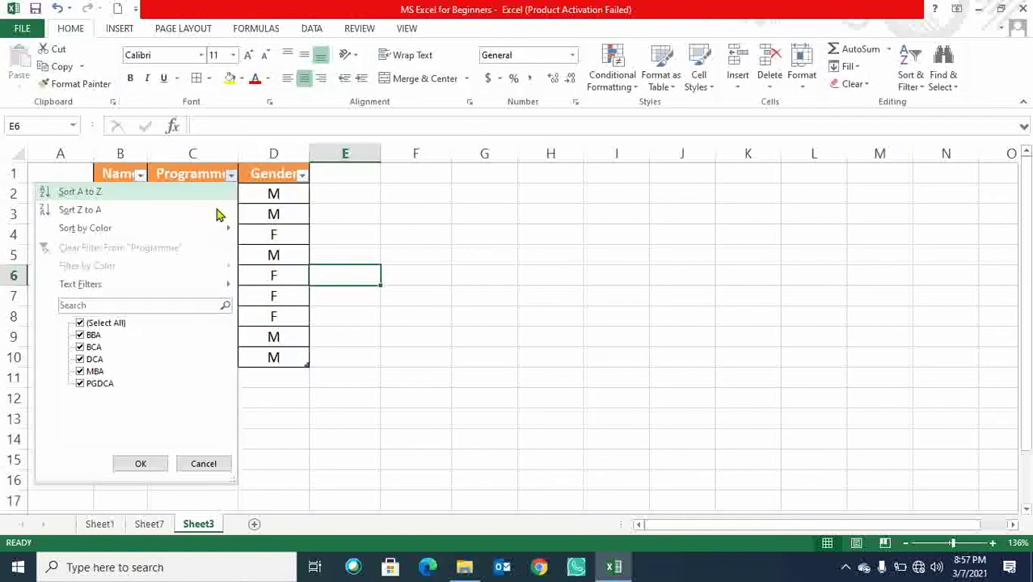
pyautogui.click(117, 324)
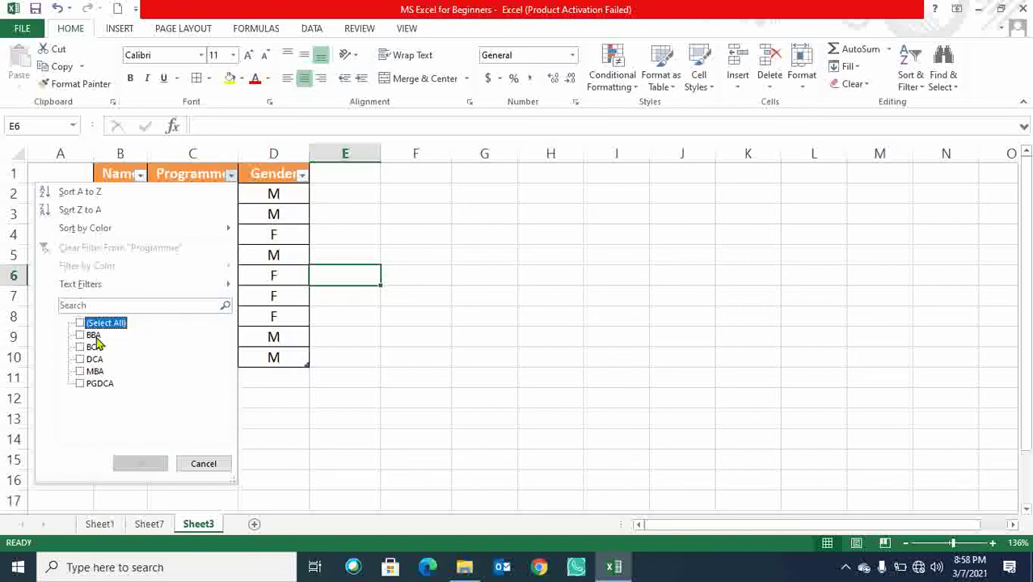
pyautogui.click(385, 236)
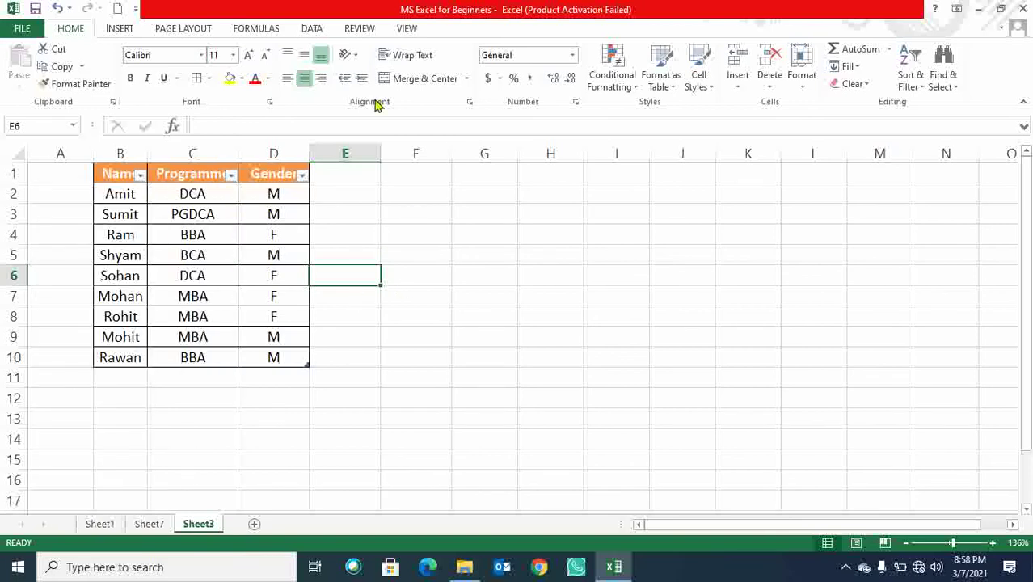
pyautogui.click(119, 29)
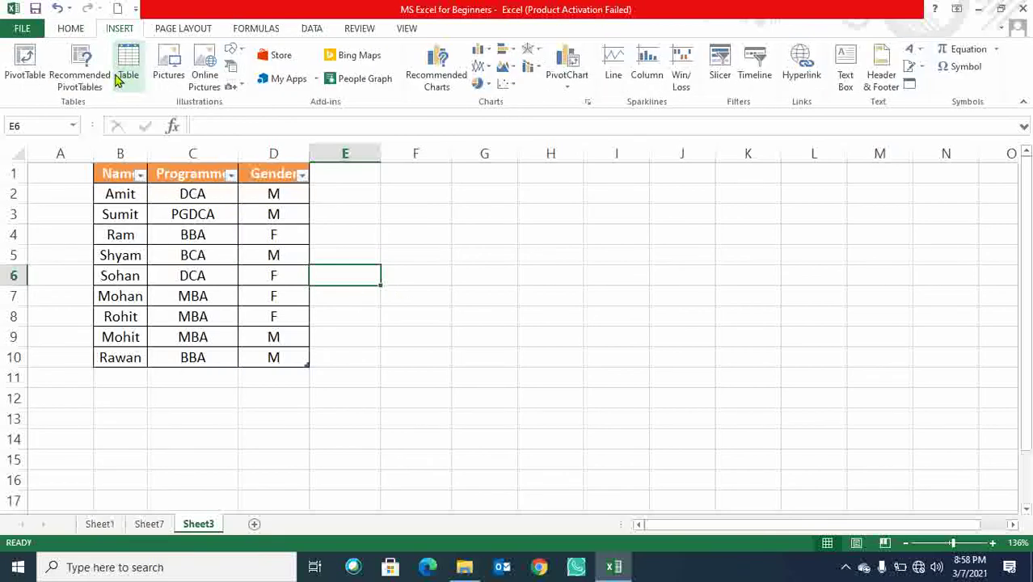
pyautogui.click(232, 210)
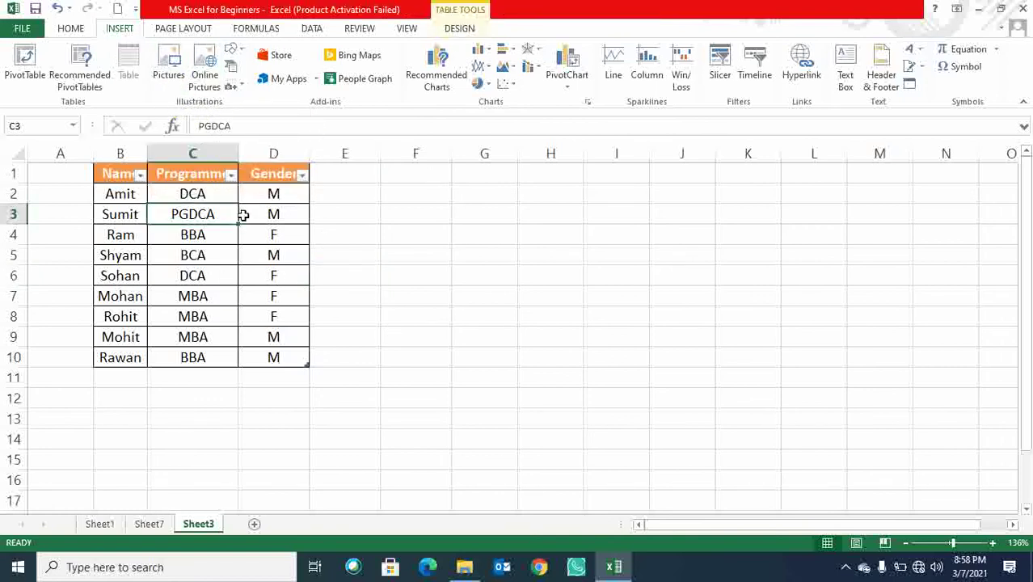
pyautogui.click(80, 30)
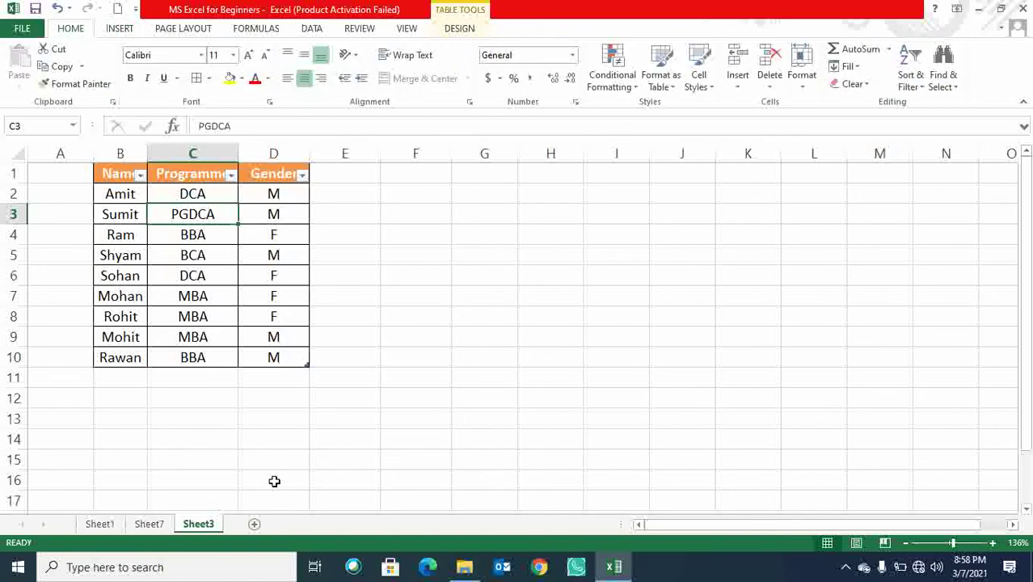
# Review the Point for Beginners list on Sheet1 from Pivot Table to the topic on inserting pictures
pyautogui.click(151, 525)
pyautogui.click(111, 525)
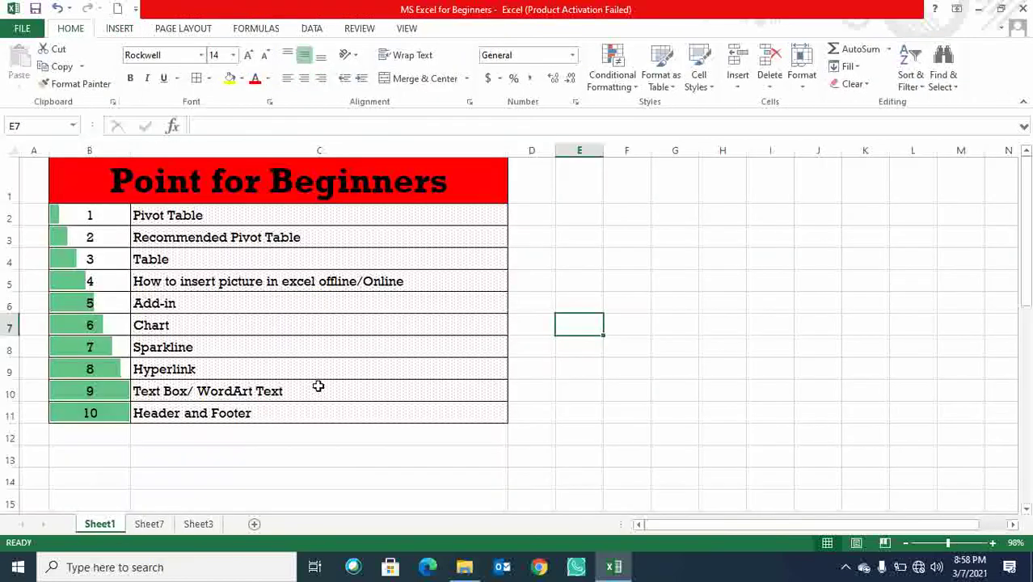
pyautogui.click(215, 238)
pyautogui.moveTo(214, 212); pyautogui.dragTo(219, 235)
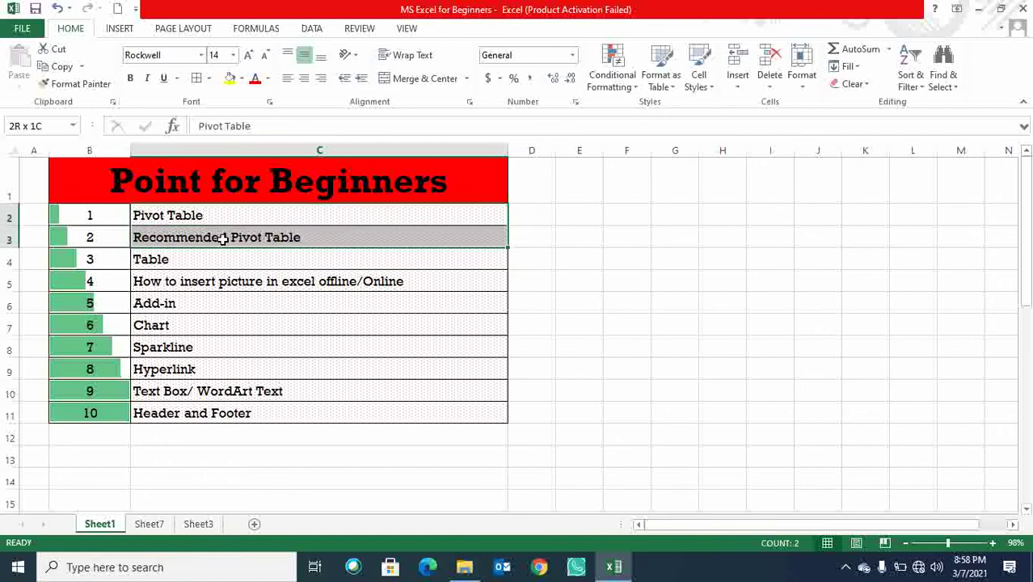
pyautogui.click(242, 261)
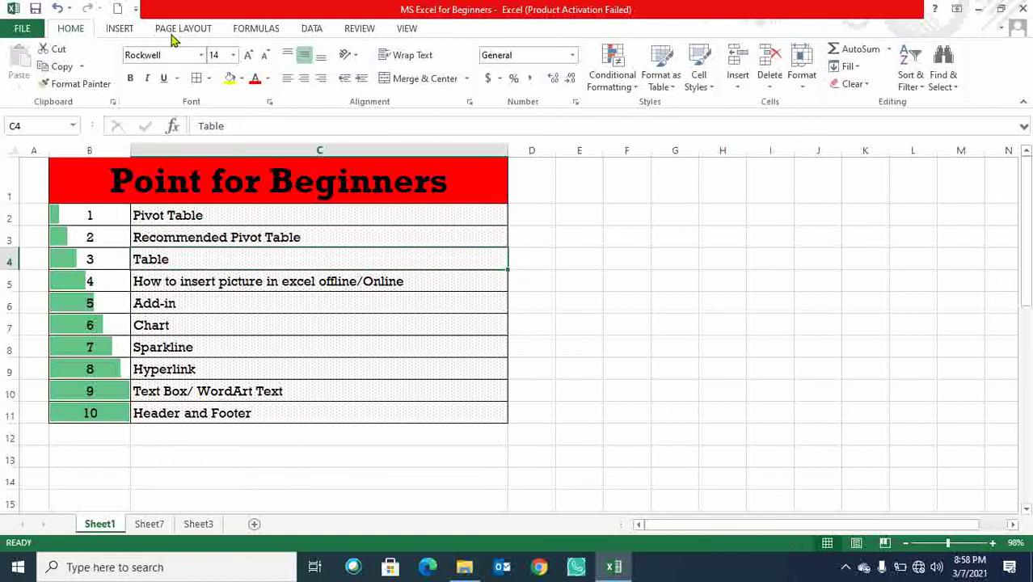
pyautogui.click(209, 284)
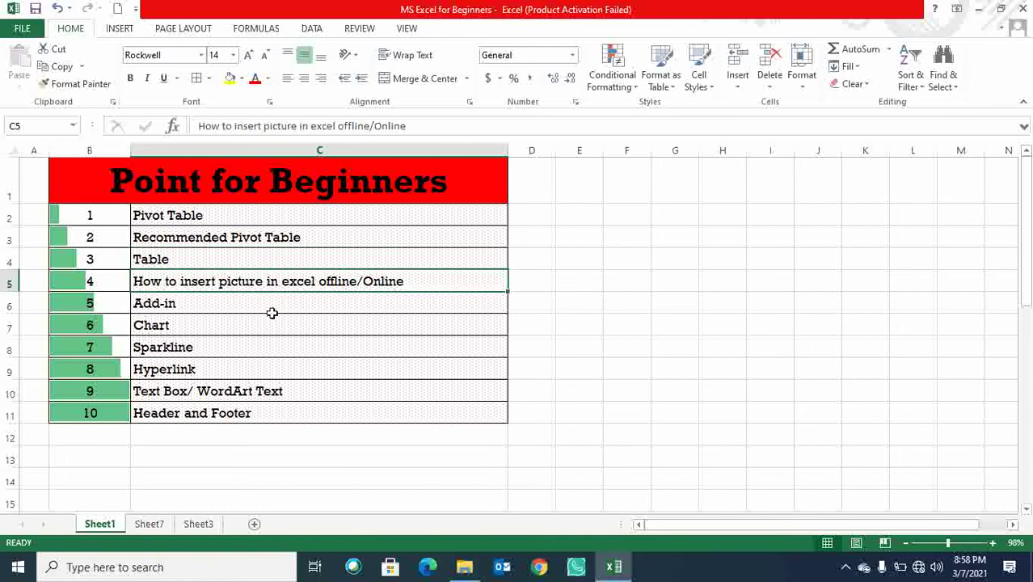
# Insert the picture IMG_20210130_135352 from the Desktop folder at cell C5 of Sheet1
pyautogui.click(136, 32)
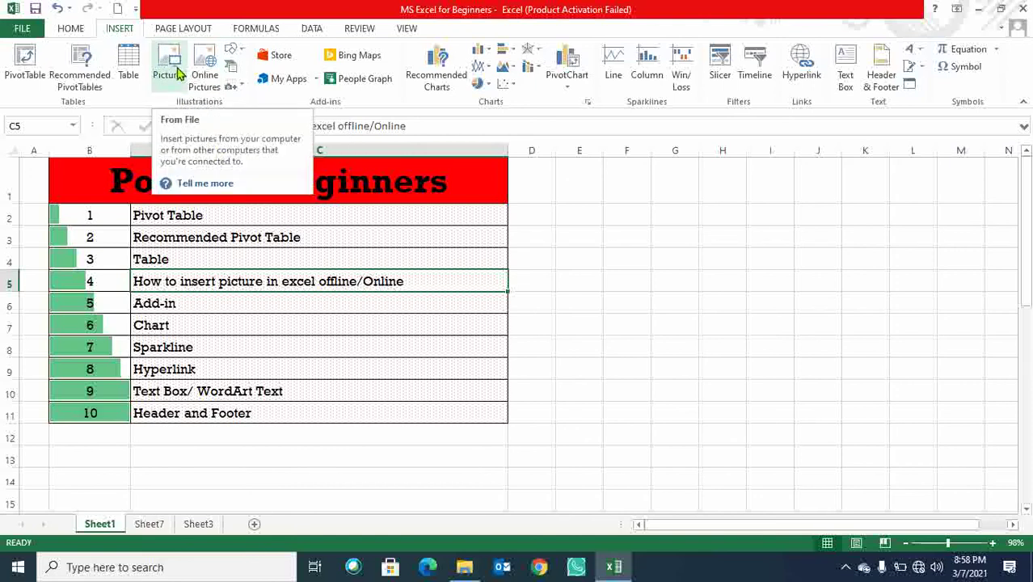
pyautogui.click(179, 73)
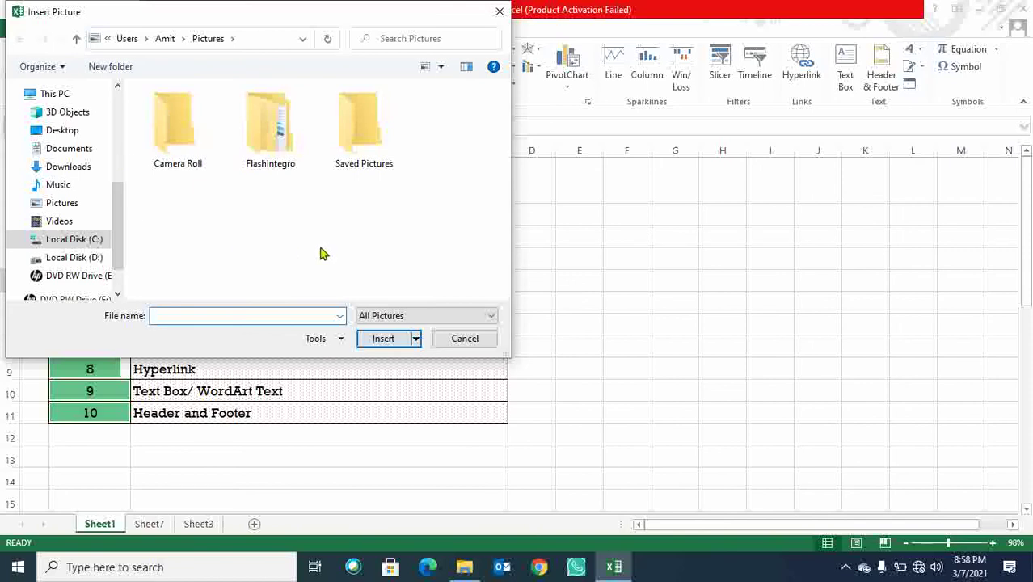
pyautogui.doubleClick(359, 157)
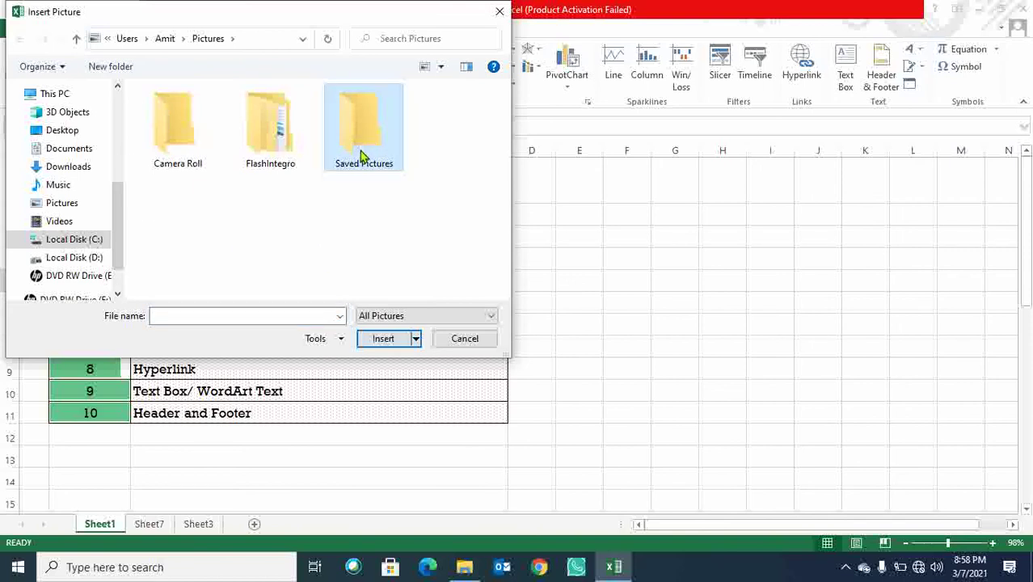
pyautogui.click(87, 134)
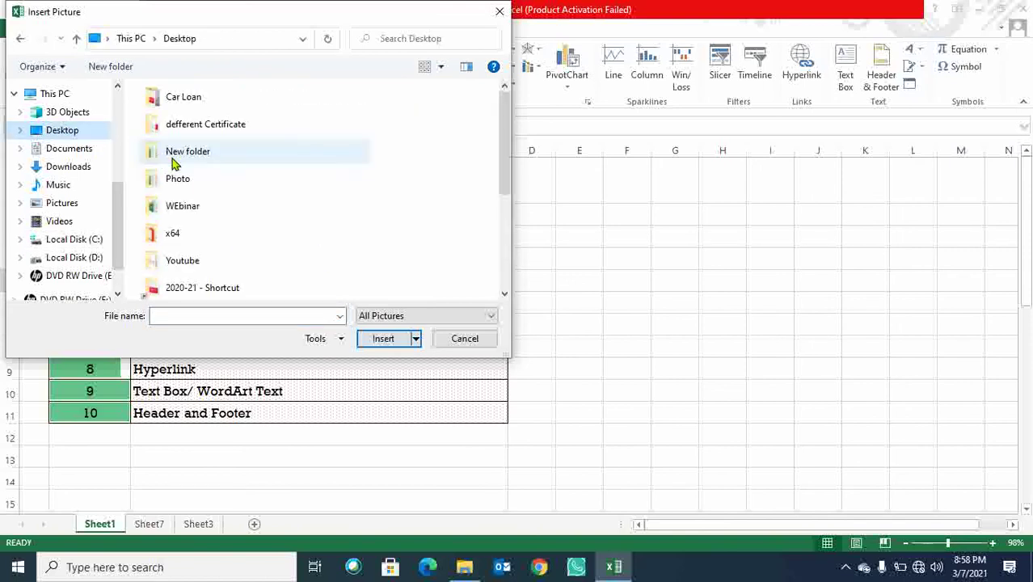
pyautogui.scroll(-3, 202, 232)
pyautogui.scroll(3, 202, 231)
pyautogui.scroll(-1, 202, 231)
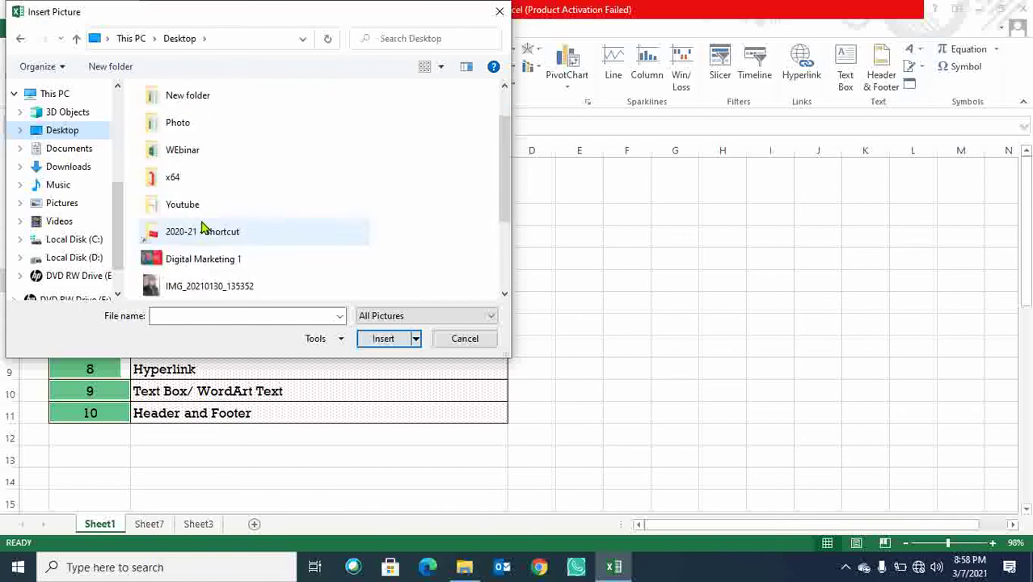
pyautogui.click(174, 285)
pyautogui.click(404, 343)
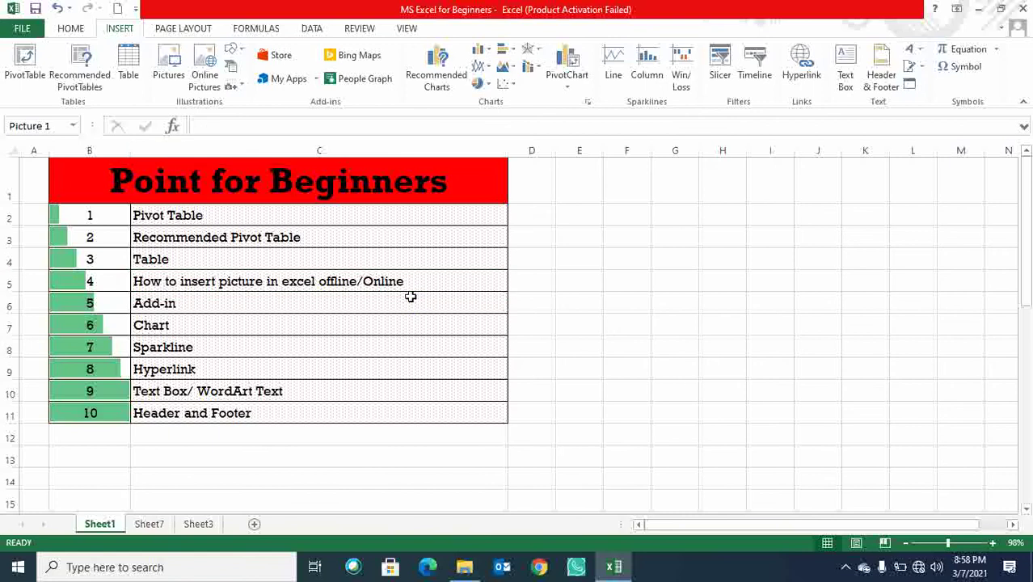
# Look over the full extent of the inserted picture and delete it from Sheet1
pyautogui.scroll(-7, 625, 342)
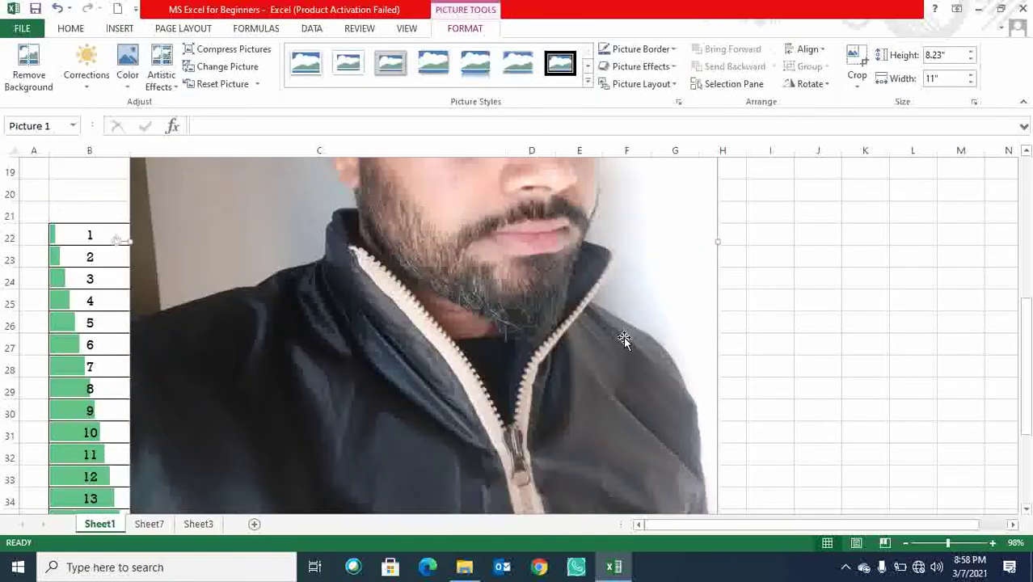
pyautogui.scroll(-3, 625, 342)
pyautogui.scroll(3, 625, 342)
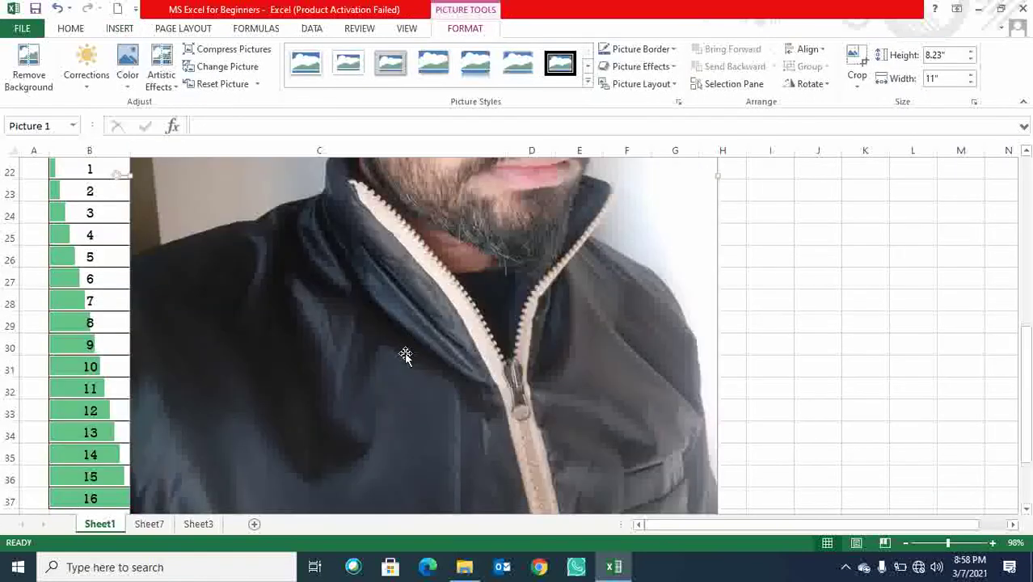
pyautogui.scroll(-2, 413, 323)
pyautogui.press('Delete')
pyautogui.click(159, 526)
pyautogui.hotkey('ctrl', 'c')
pyautogui.hotkey('ctrl', 'v')
pyautogui.click(103, 522)
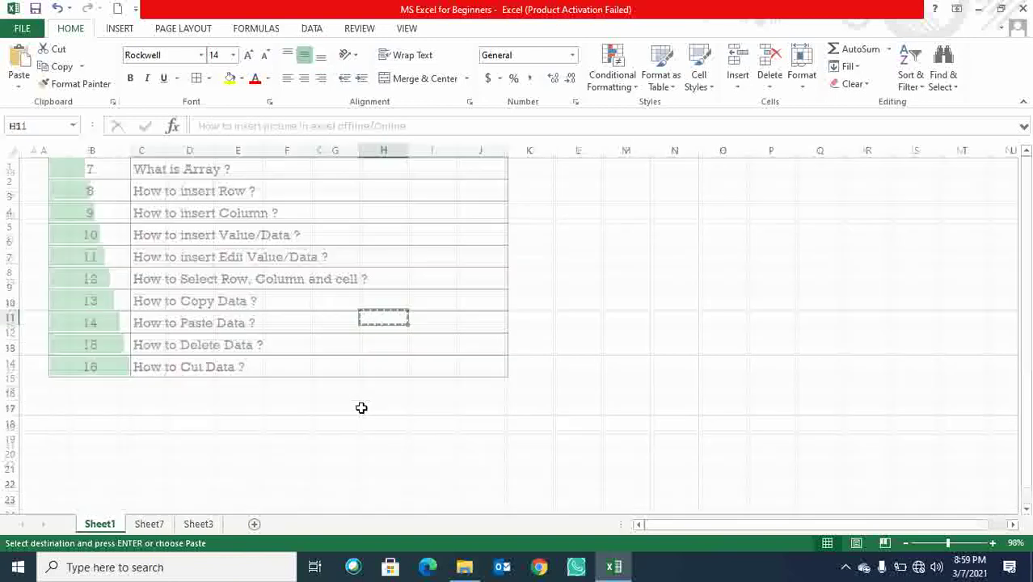
pyautogui.scroll(5, 188, 507)
# Insert the picture IMG_20210130_135352 from the Desktop folder at cell H11 of Sheet7
pyautogui.click(146, 524)
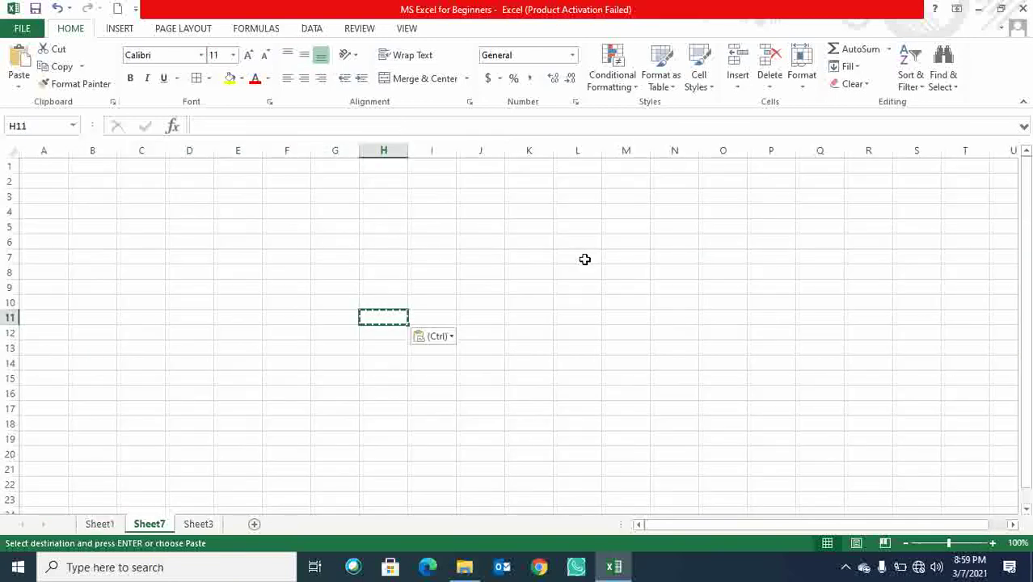
pyautogui.click(121, 30)
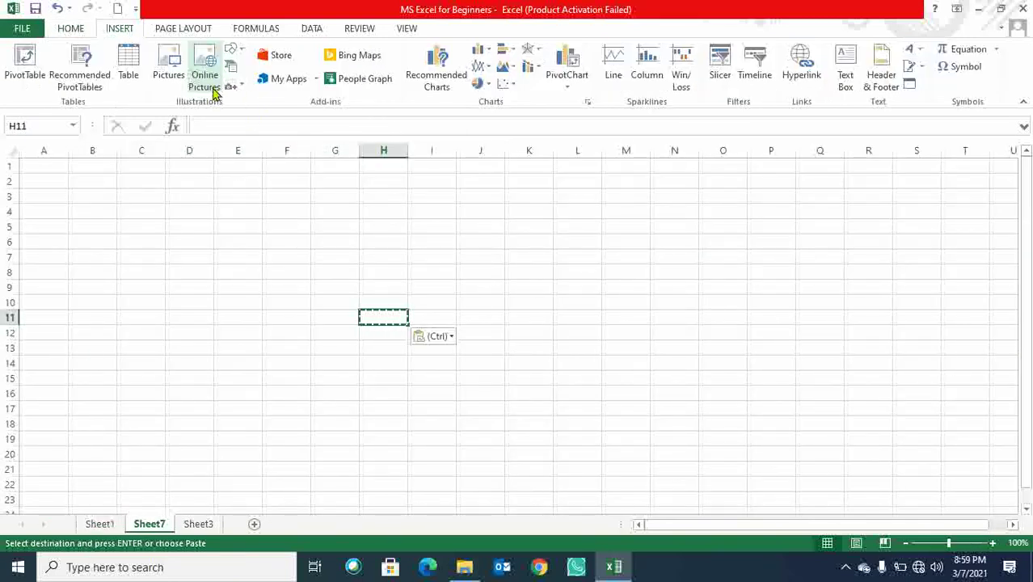
pyautogui.click(164, 72)
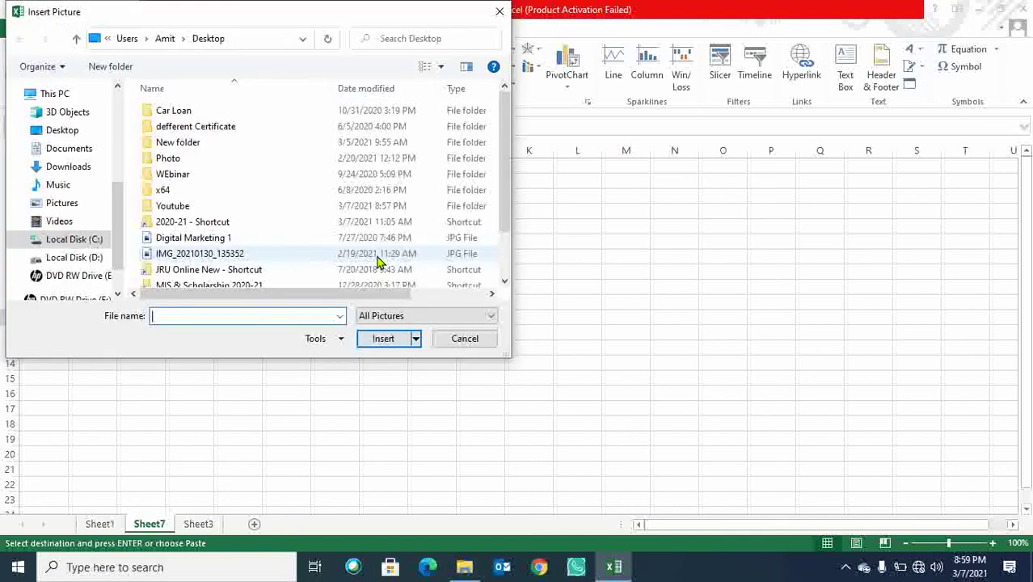
pyautogui.click(81, 131)
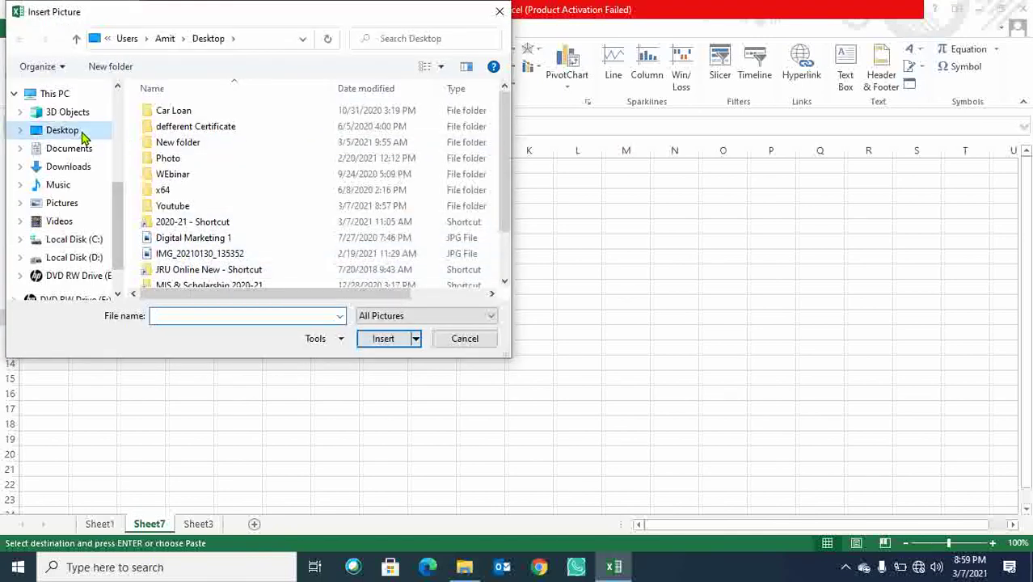
pyautogui.scroll(-3, 240, 180)
pyautogui.click(224, 156)
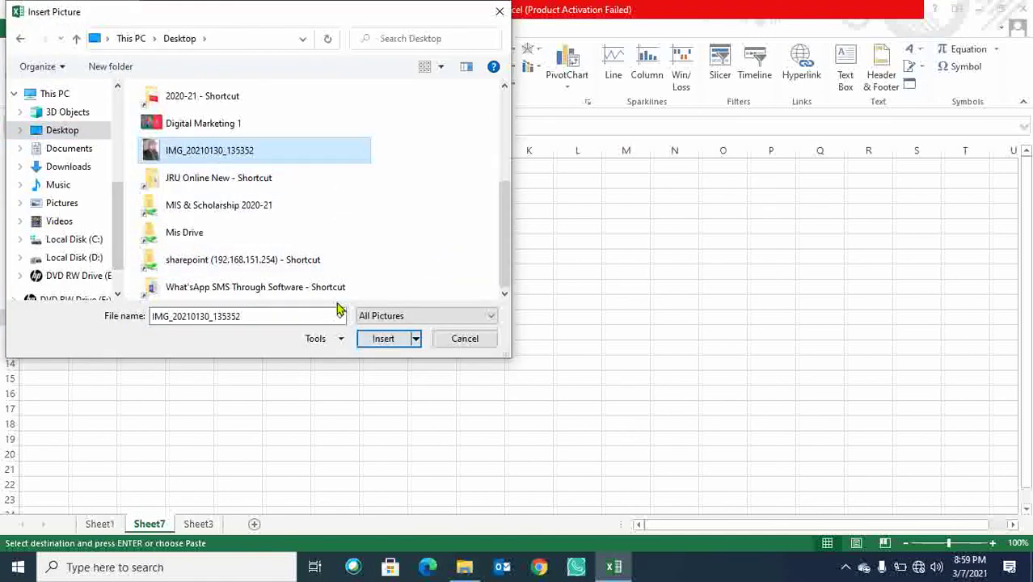
pyautogui.click(380, 339)
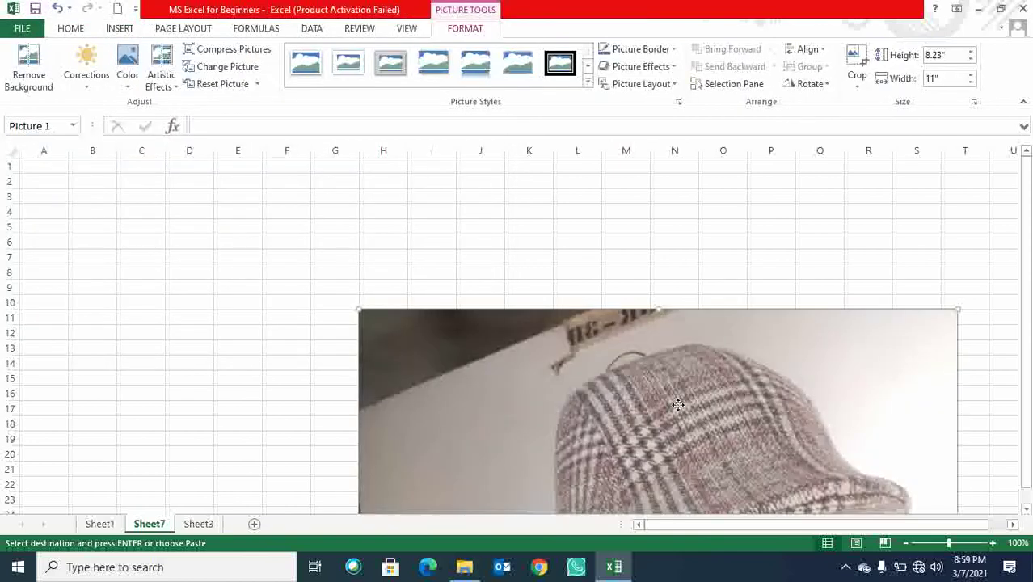
# Move the Sheet7 picture up to row 1 and shrink it to about 3.26" high by 4.35" wide
pyautogui.moveTo(678, 390); pyautogui.dragTo(466, 224)
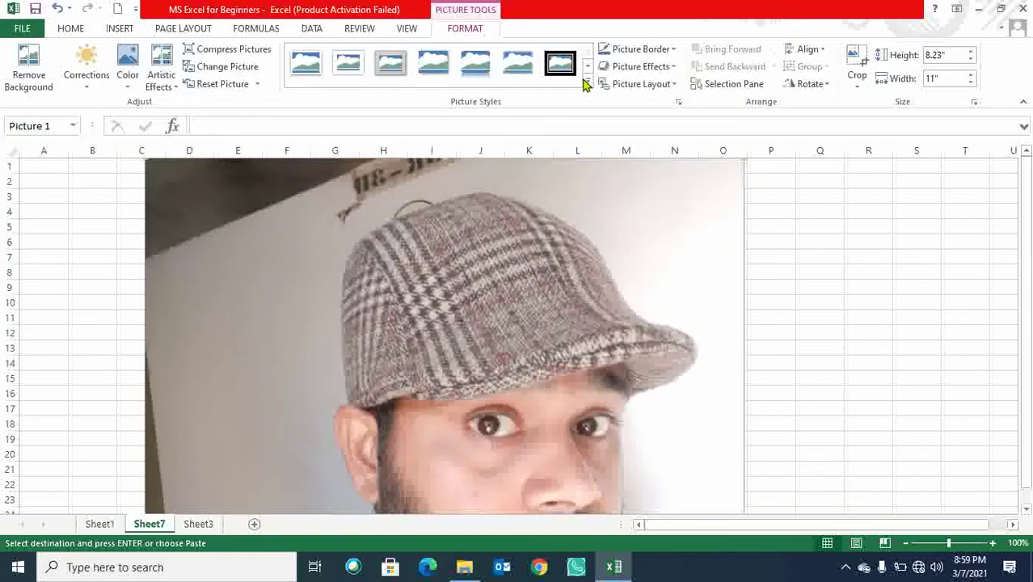
pyautogui.scroll(-1, 895, 318)
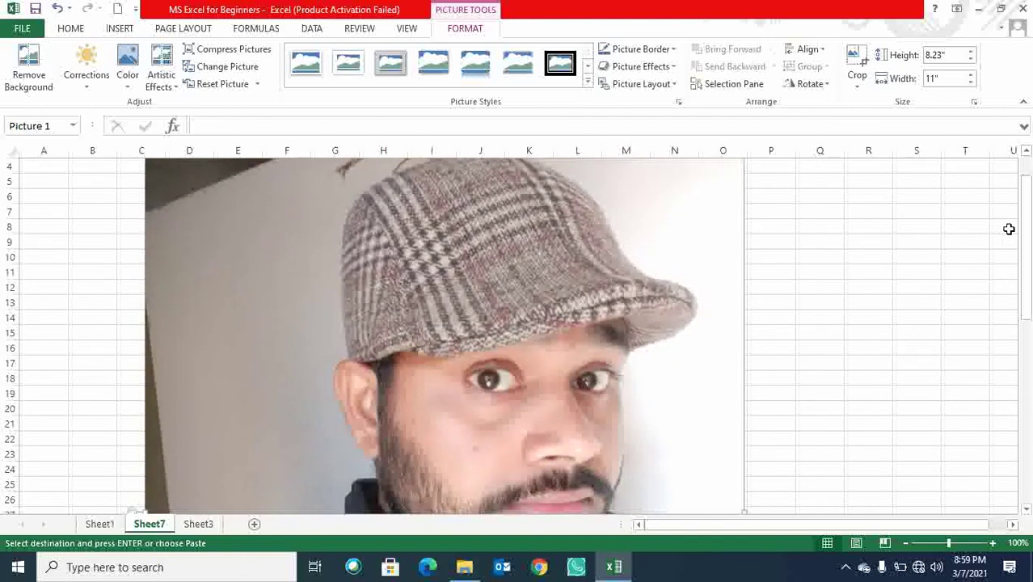
pyautogui.moveTo(1027, 226); pyautogui.dragTo(1025, 368)
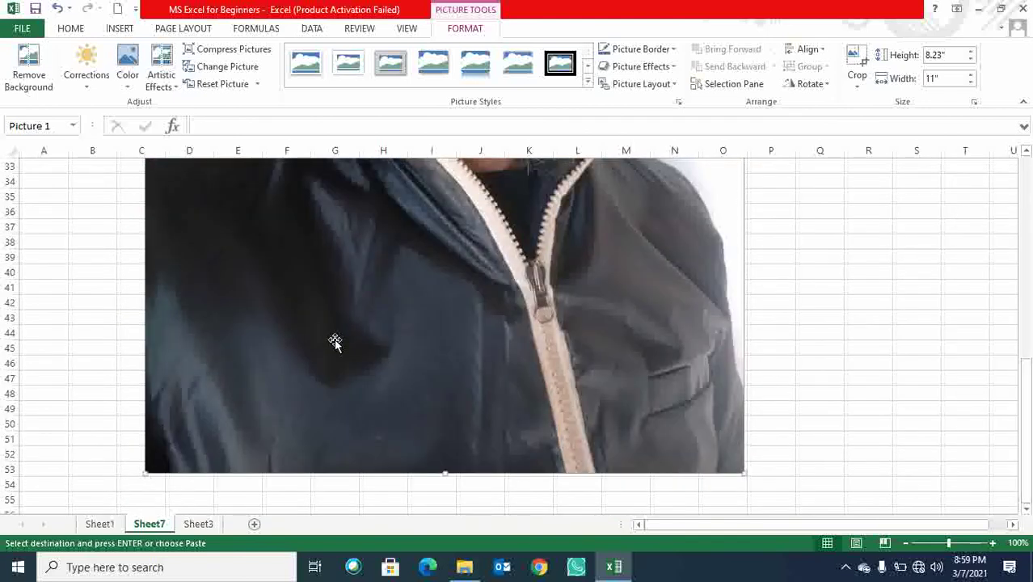
pyautogui.moveTo(143, 475); pyautogui.dragTo(326, 235)
pyautogui.scroll(1, 874, 343)
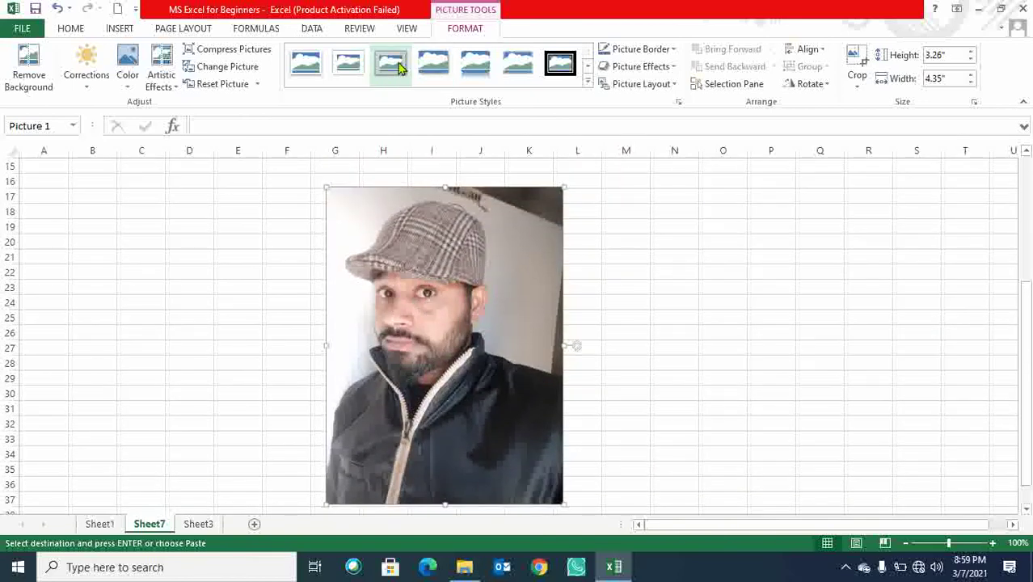
# Preview the picture styles on the Sheet7 picture without applying one, and delete the picture
pyautogui.click(588, 83)
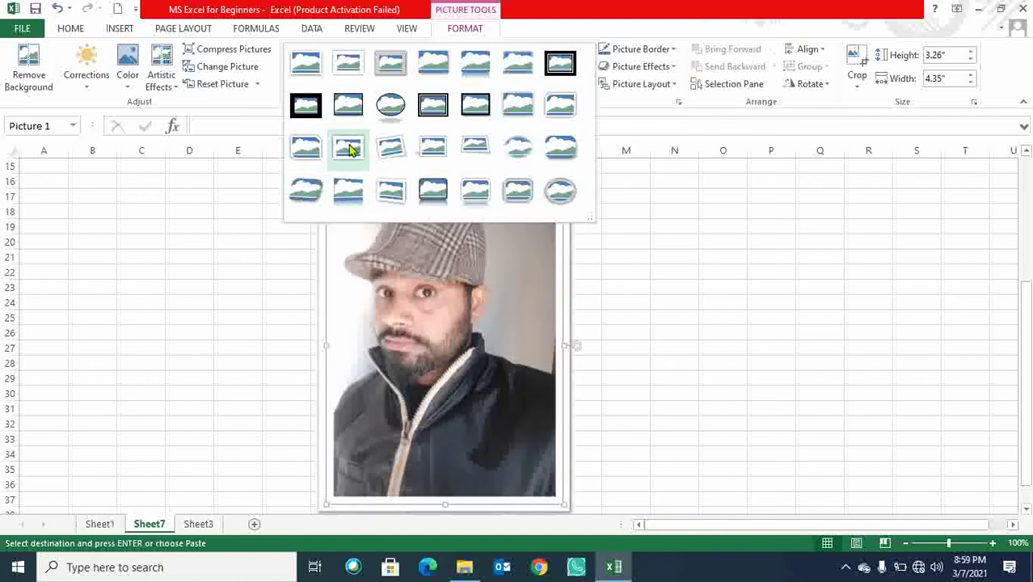
pyautogui.click(539, 319)
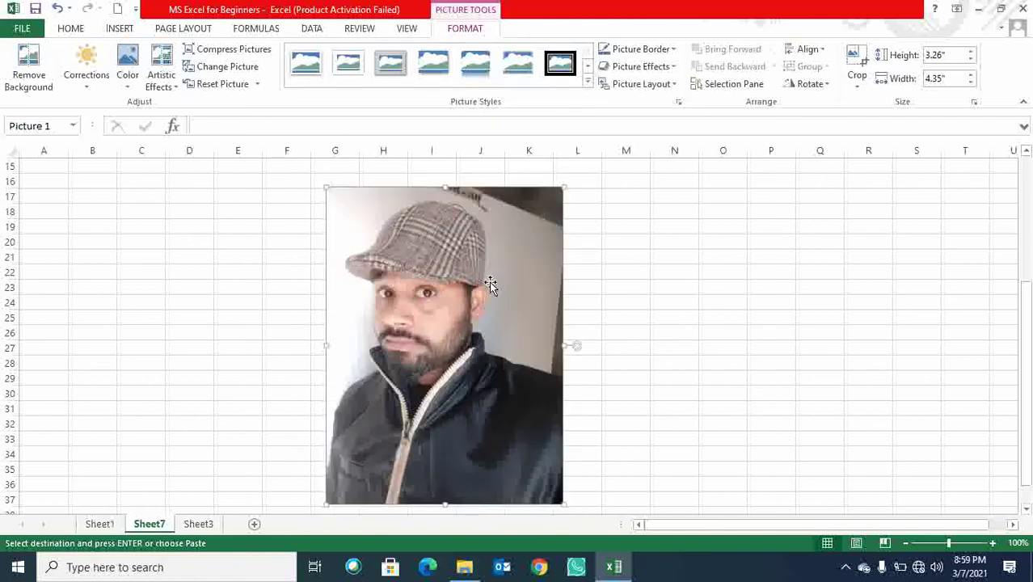
pyautogui.click(121, 28)
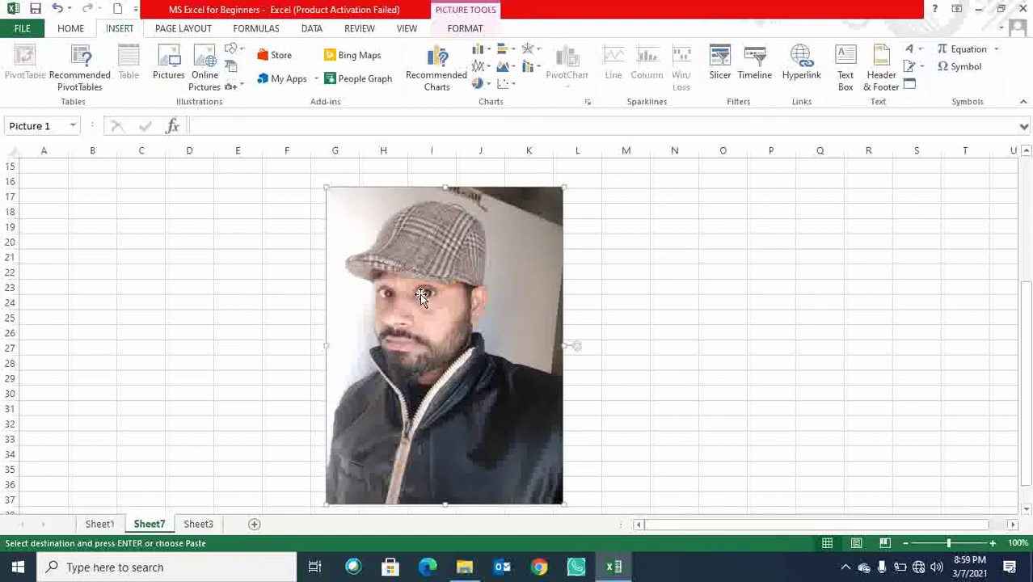
pyautogui.press('Delete')
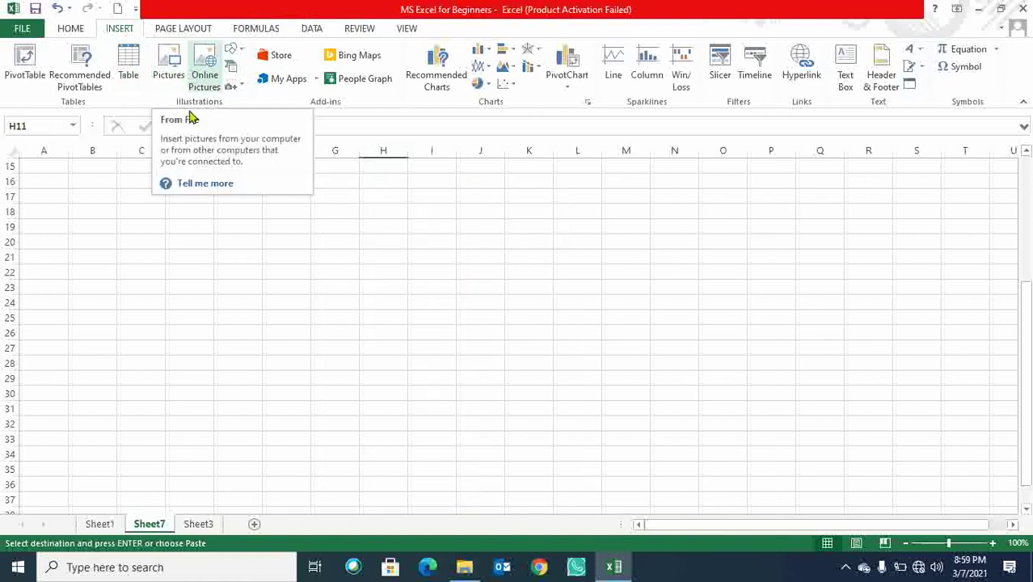
# Draw a trapezoid shape across about columns E to L of Sheet7 and delete it
pyautogui.click(233, 53)
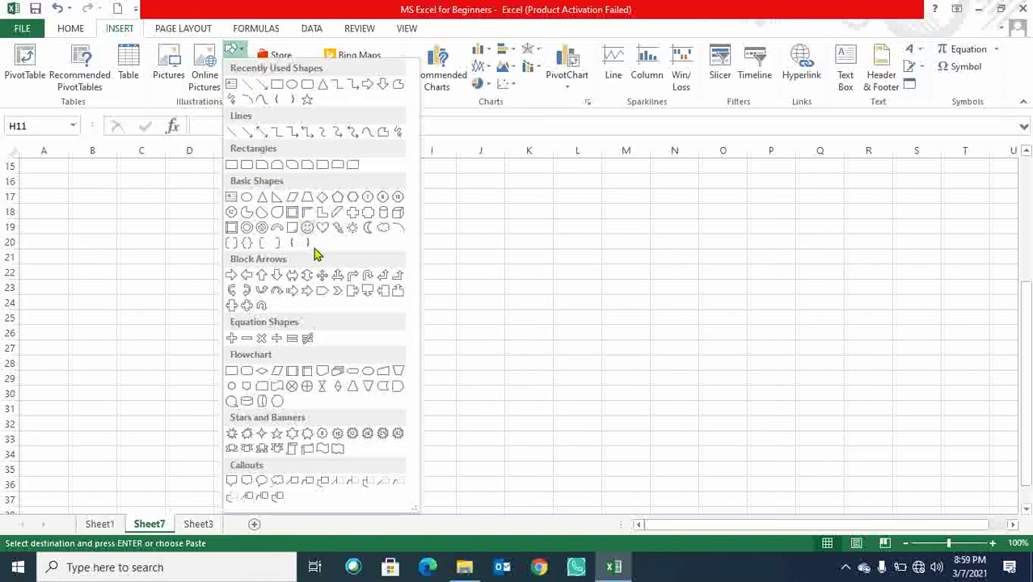
pyautogui.click(307, 197)
pyautogui.moveTo(238, 208)
pyautogui.mouseDown()
pyautogui.moveTo(538, 361)
pyautogui.moveTo(596, 362)
pyautogui.mouseUp()
pyautogui.press('Delete')
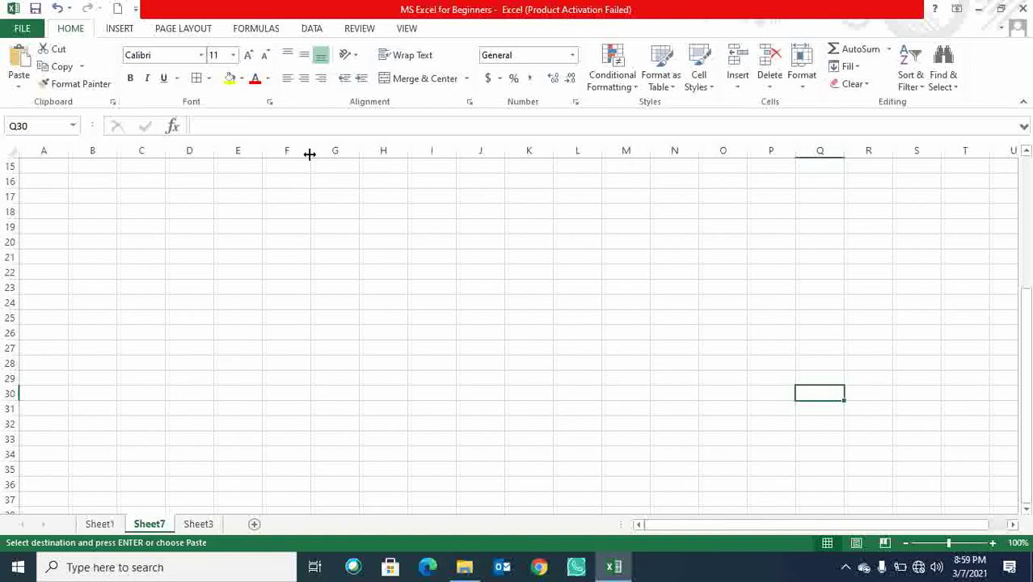
# Remove the filter buttons from the header row of the Name, Programme and Gender table on Sheet3
pyautogui.click(121, 29)
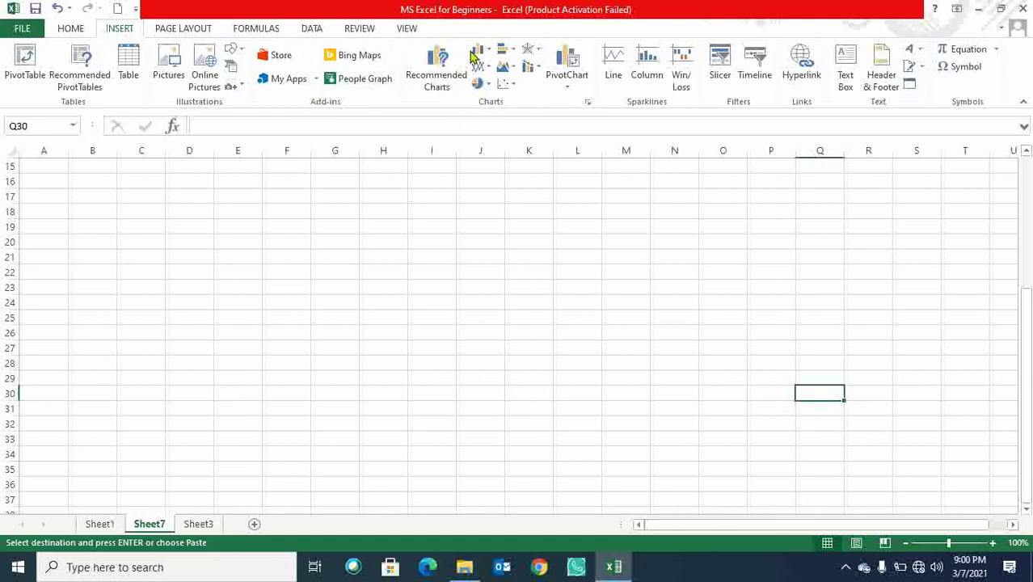
pyautogui.click(100, 524)
pyautogui.click(196, 524)
pyautogui.click(189, 194)
pyautogui.moveTo(129, 194); pyautogui.dragTo(286, 376)
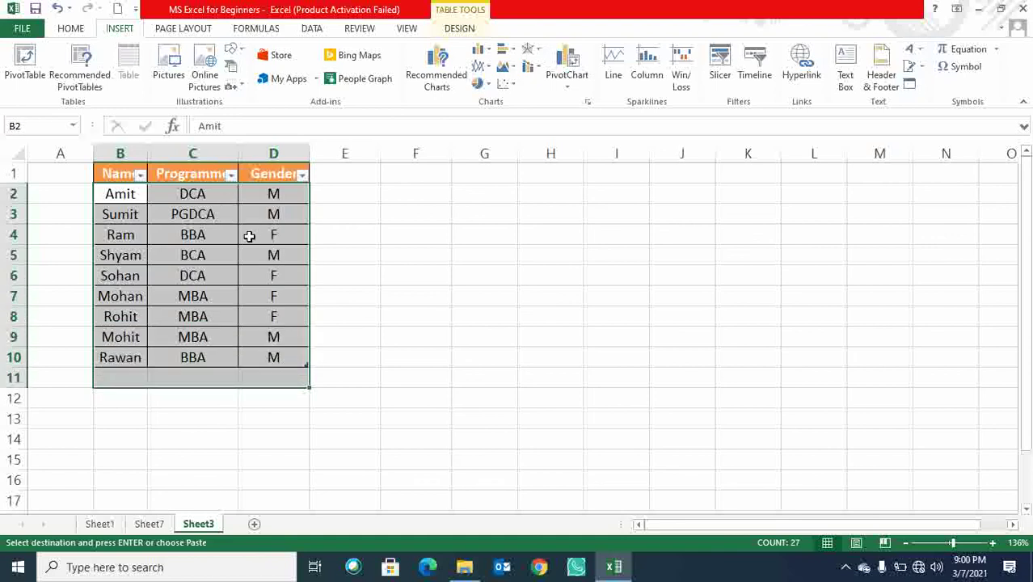
pyautogui.moveTo(136, 191); pyautogui.dragTo(280, 340)
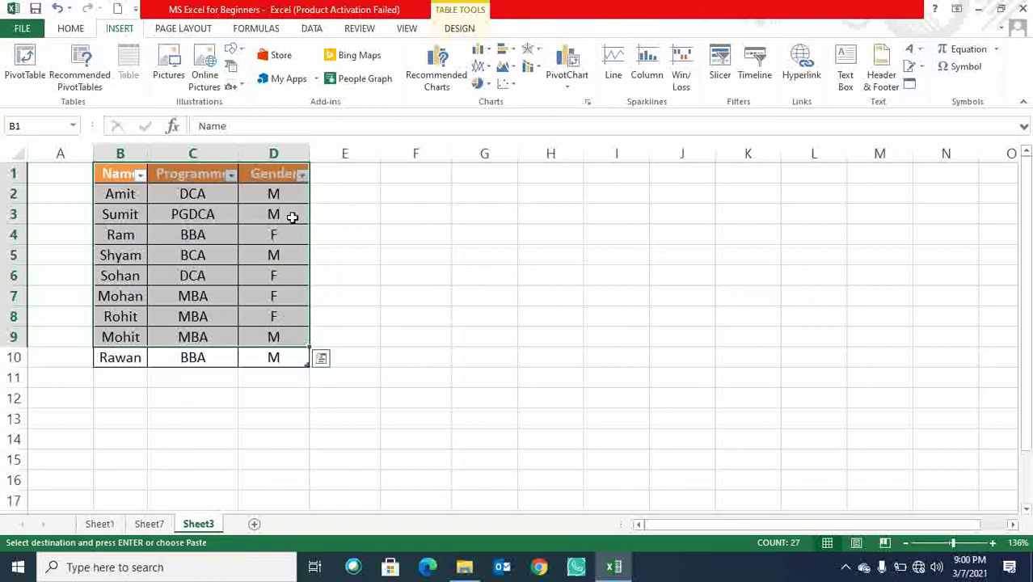
pyautogui.hotkey('alt', 'a')
pyautogui.press('t')
pyautogui.click(399, 233)
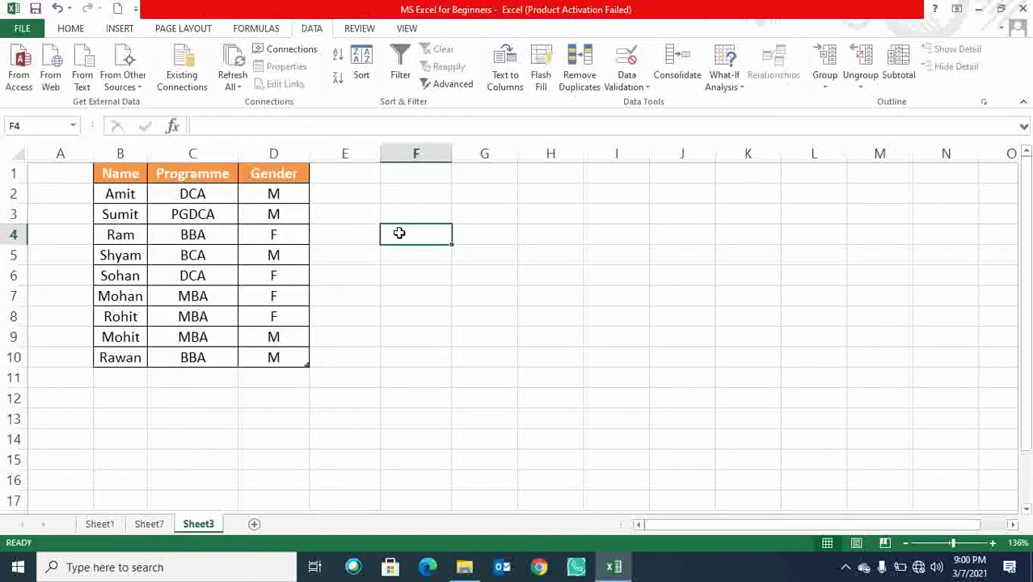
# Insert the recommended Clustered Column chart "Count of Name by Programme" from the table range B1:D10 on Sheet3
pyautogui.moveTo(127, 174); pyautogui.dragTo(280, 356)
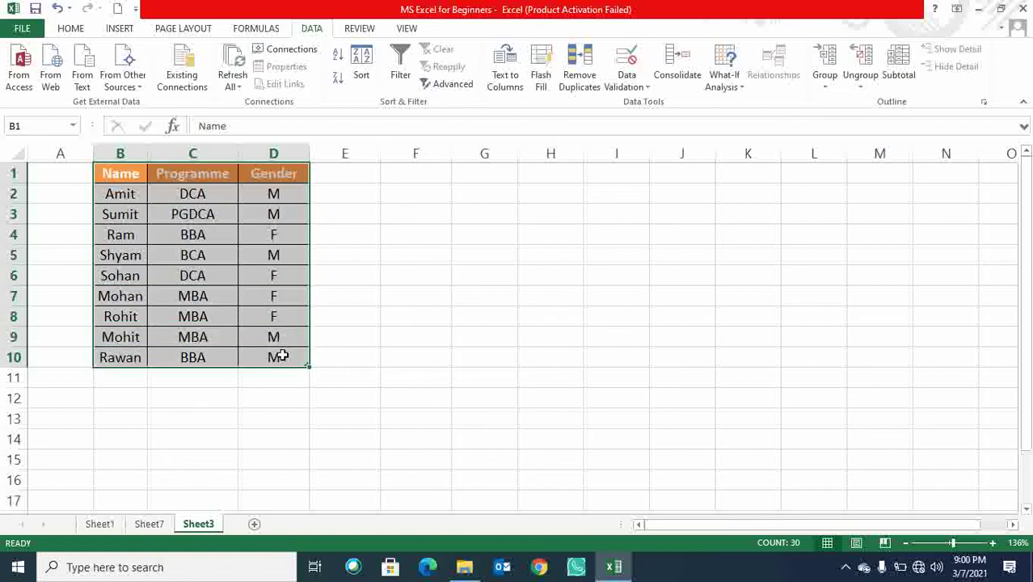
pyautogui.click(132, 30)
pyautogui.click(449, 84)
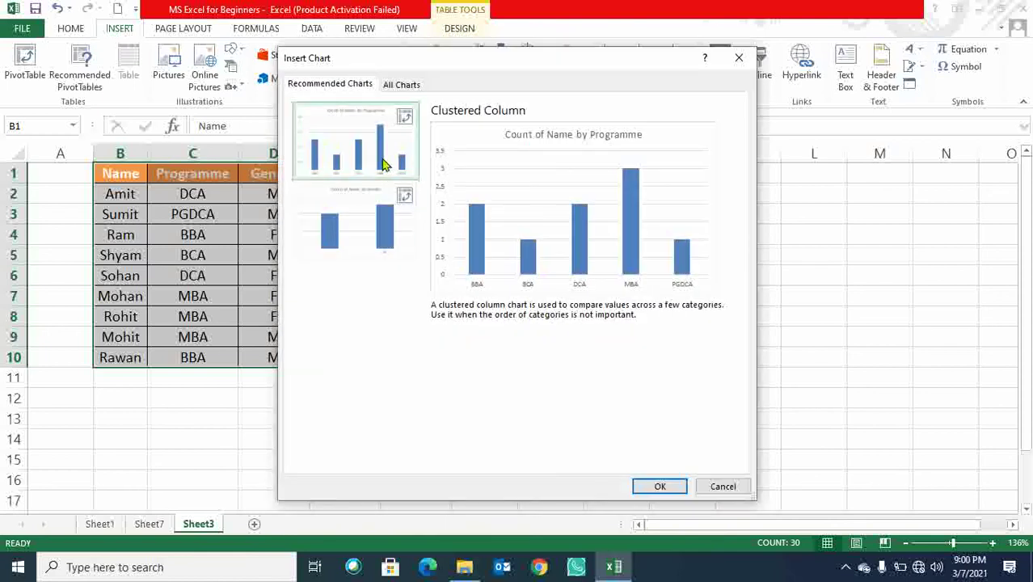
pyautogui.click(383, 233)
pyautogui.click(377, 153)
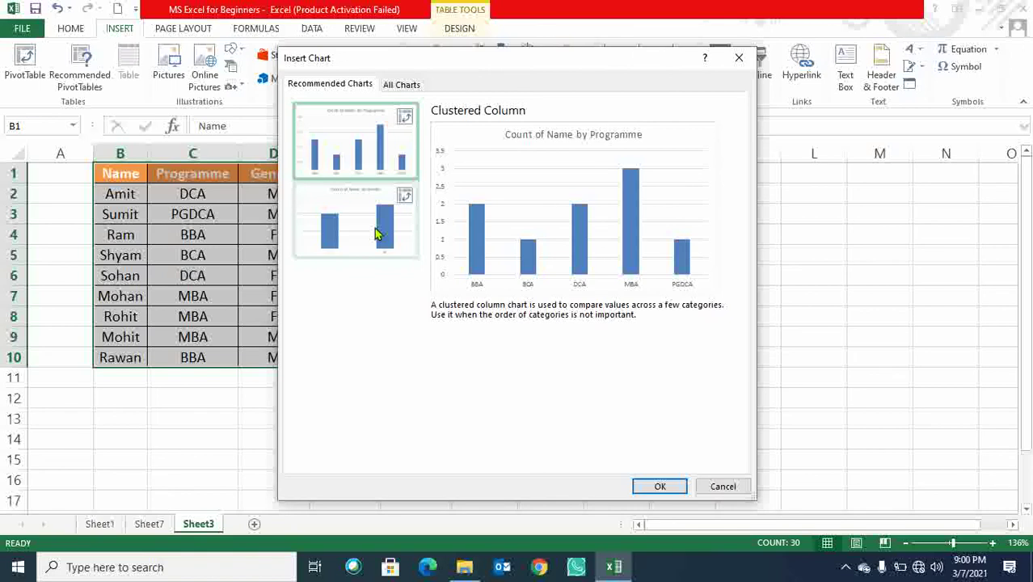
pyautogui.click(646, 486)
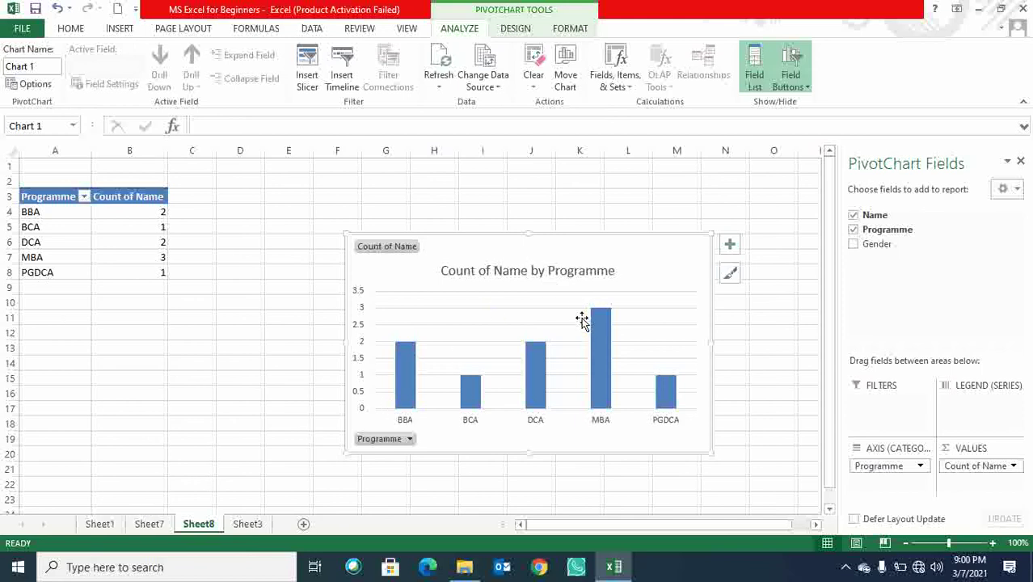
# Insert a 3-D pie chart from the Programme pivot table on Sheet8
pyautogui.click(246, 525)
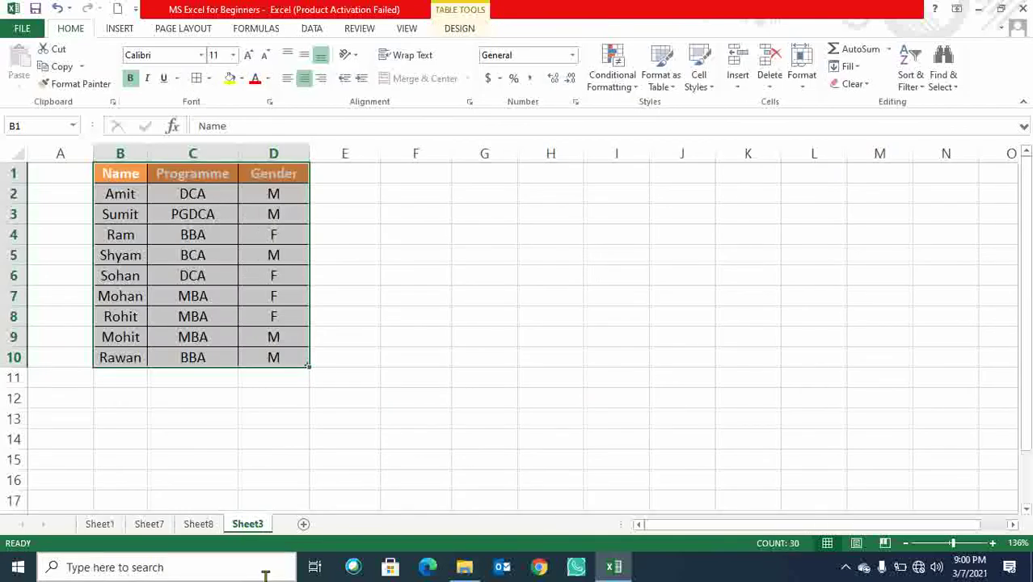
pyautogui.click(199, 524)
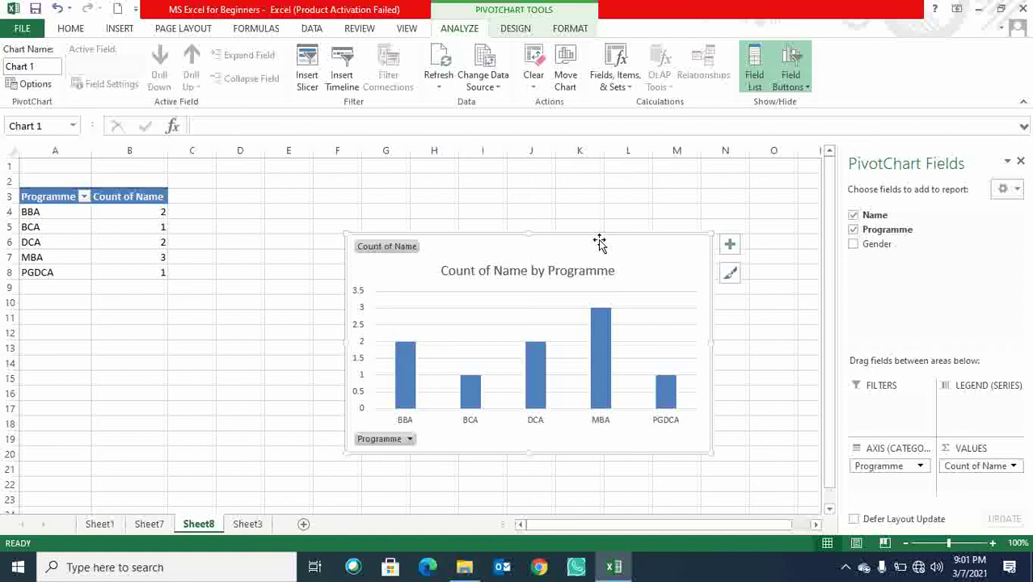
pyautogui.click(113, 30)
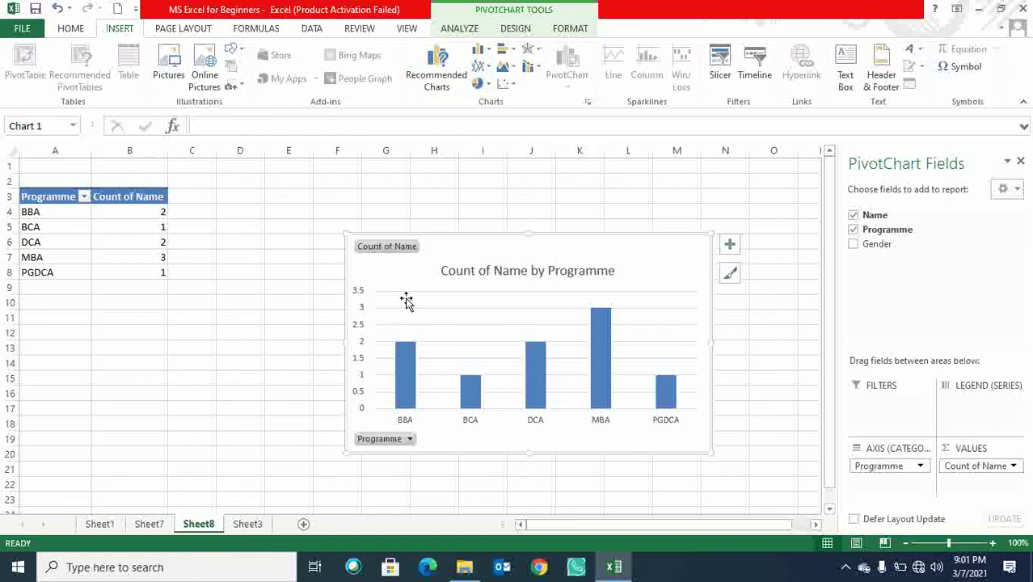
pyautogui.moveTo(24, 212); pyautogui.dragTo(46, 257)
pyautogui.click(487, 86)
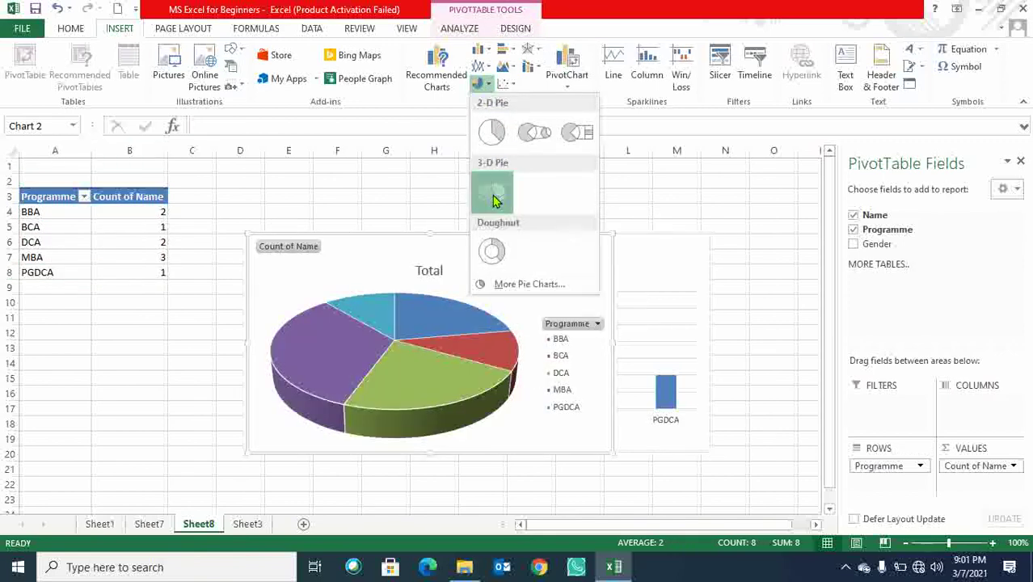
pyautogui.click(492, 194)
pyautogui.click(455, 342)
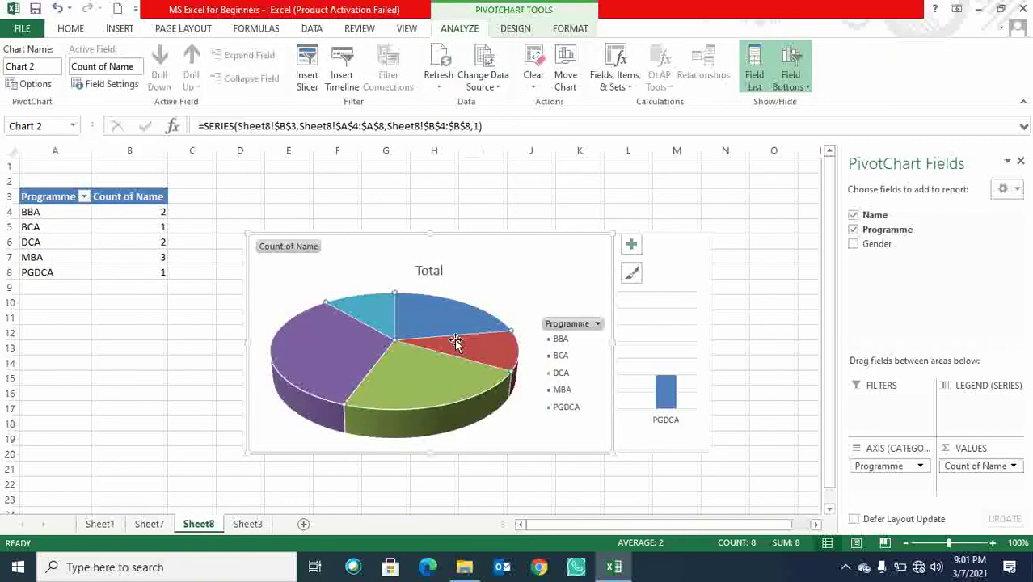
# Preview the chart styles on the 3-D pie chart and apply Style 8
pyautogui.click(632, 274)
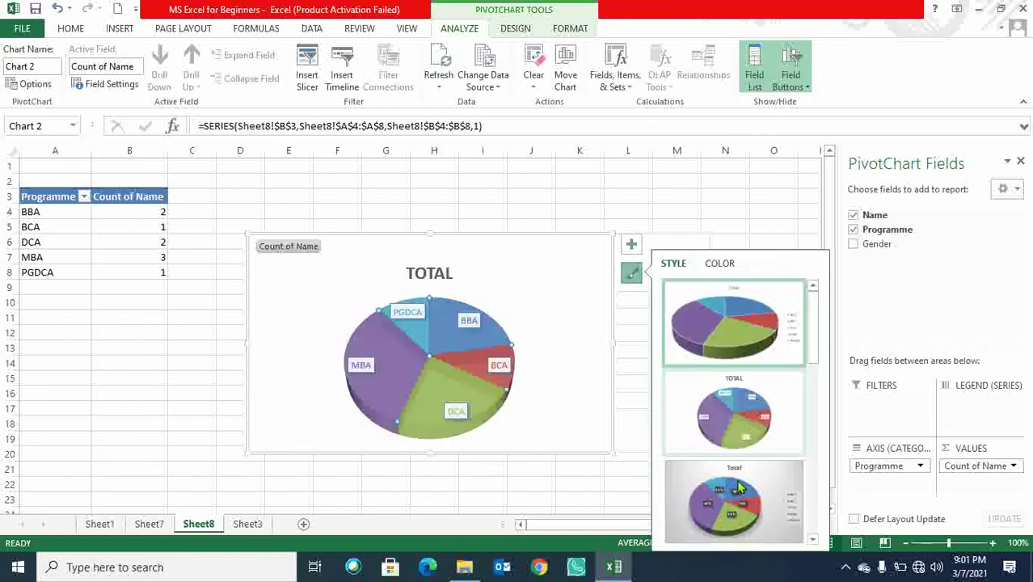
pyautogui.click(734, 503)
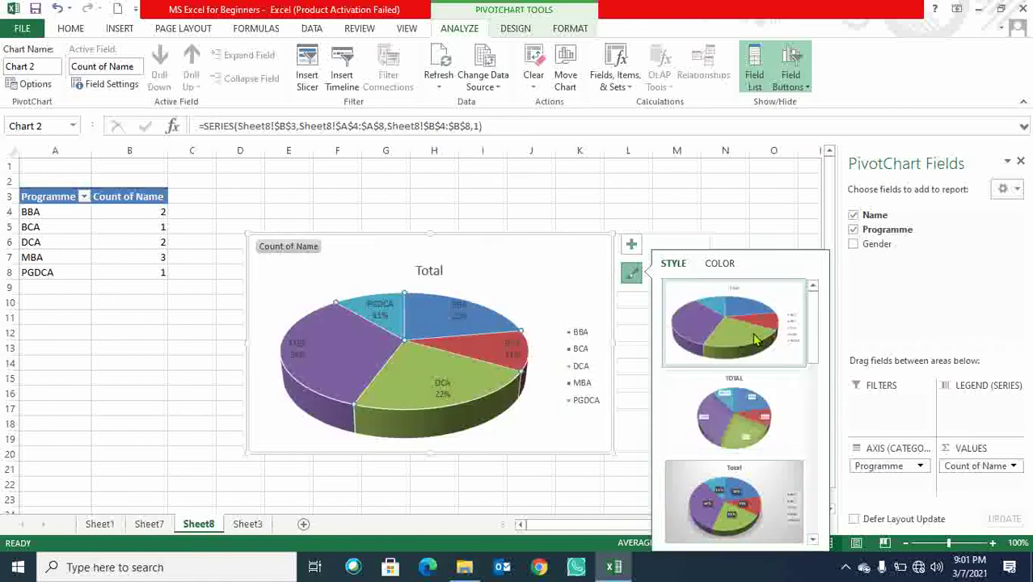
pyautogui.scroll(-1, 751, 421)
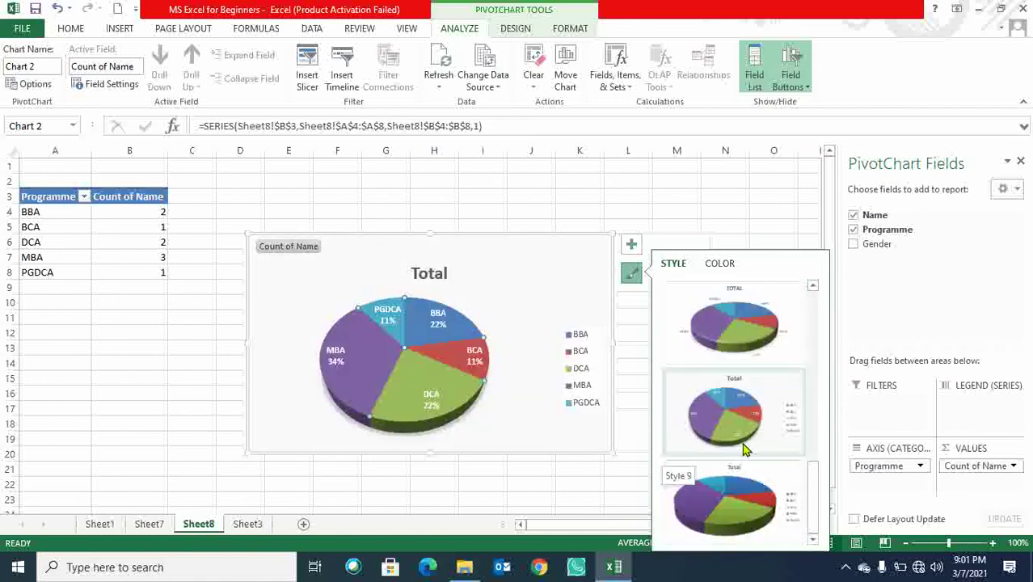
pyautogui.click(736, 344)
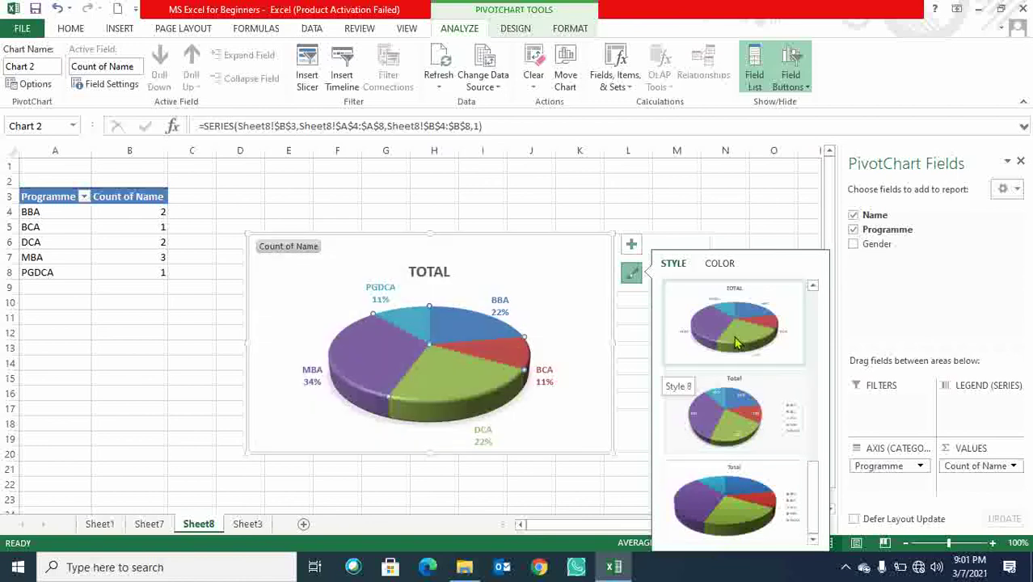
# Delete the clustered column chart and the pie chart from Sheet8, leaving the pivot table in columns A and B
pyautogui.click(453, 234)
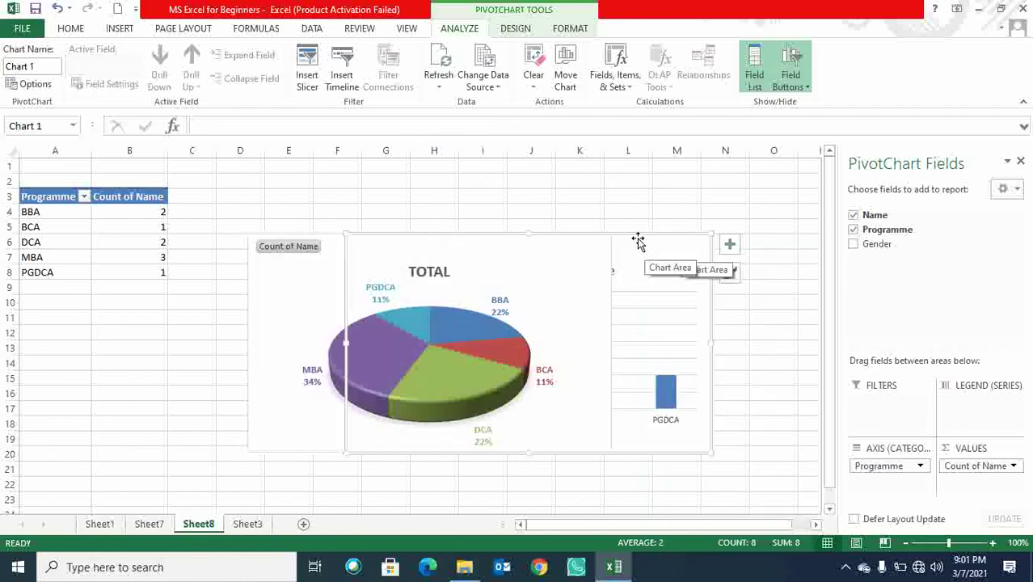
pyautogui.press('Delete')
pyautogui.click(459, 235)
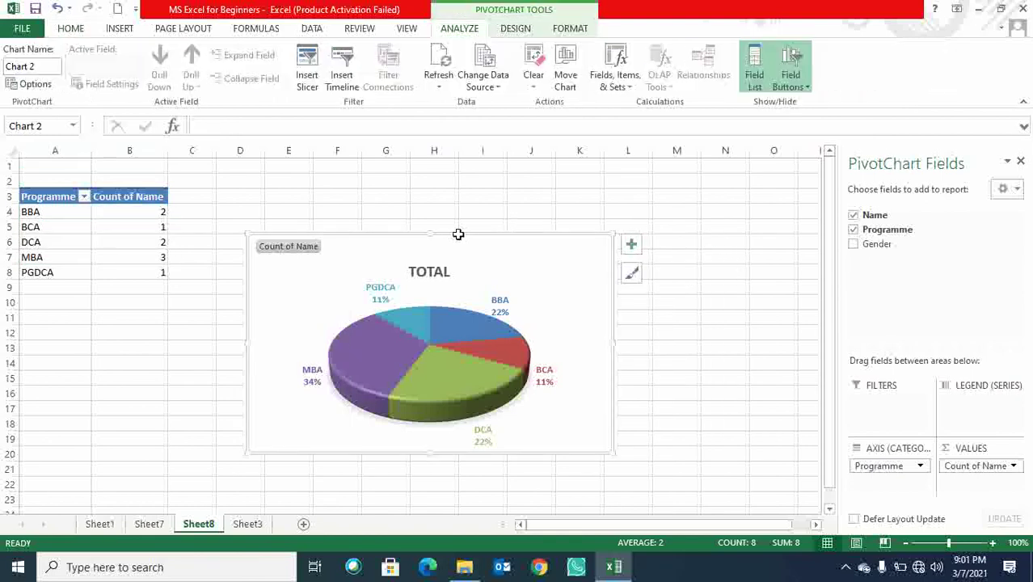
pyautogui.press('Delete')
pyautogui.click(383, 256)
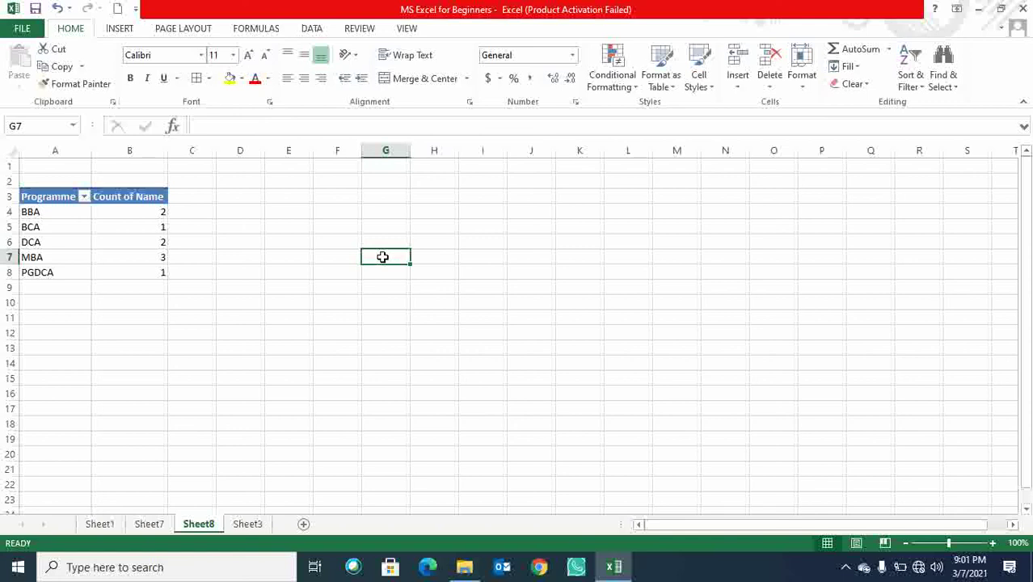
pyautogui.moveTo(81, 150); pyautogui.dragTo(129, 151)
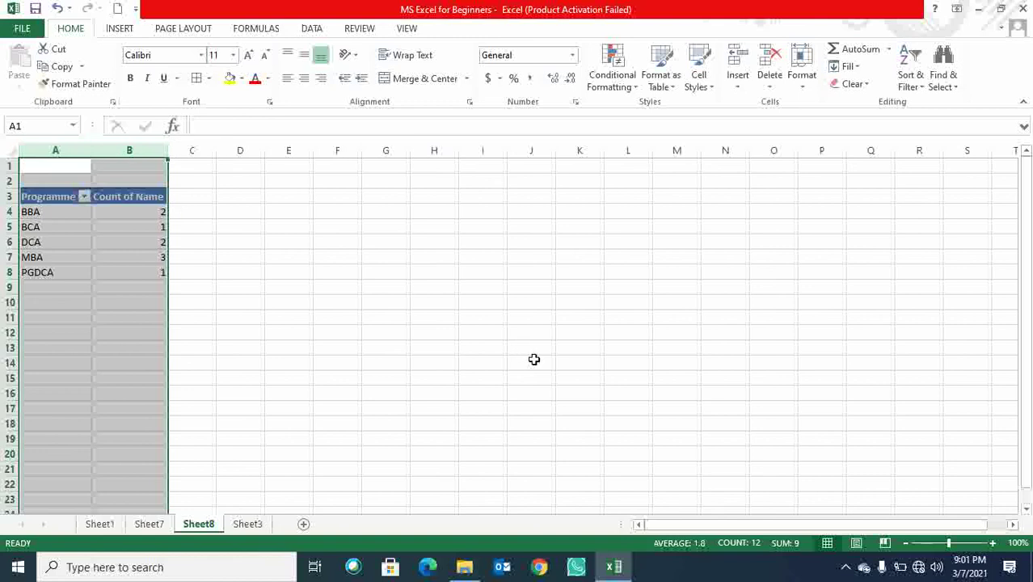
# Examine the stock, surface, radar, area, pie and line chart types available for the Sheet3 table without inserting one
pyautogui.click(245, 524)
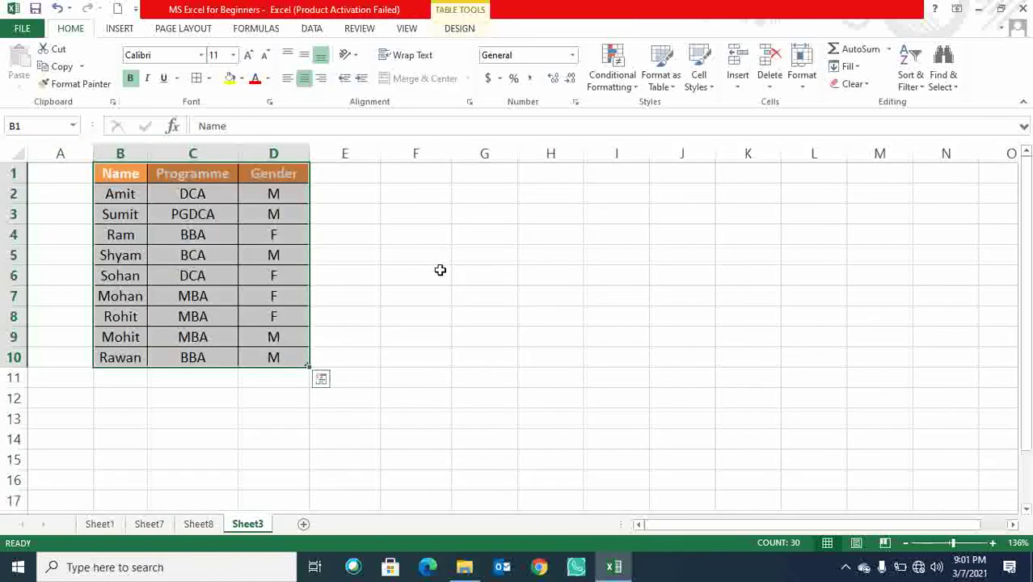
pyautogui.click(119, 28)
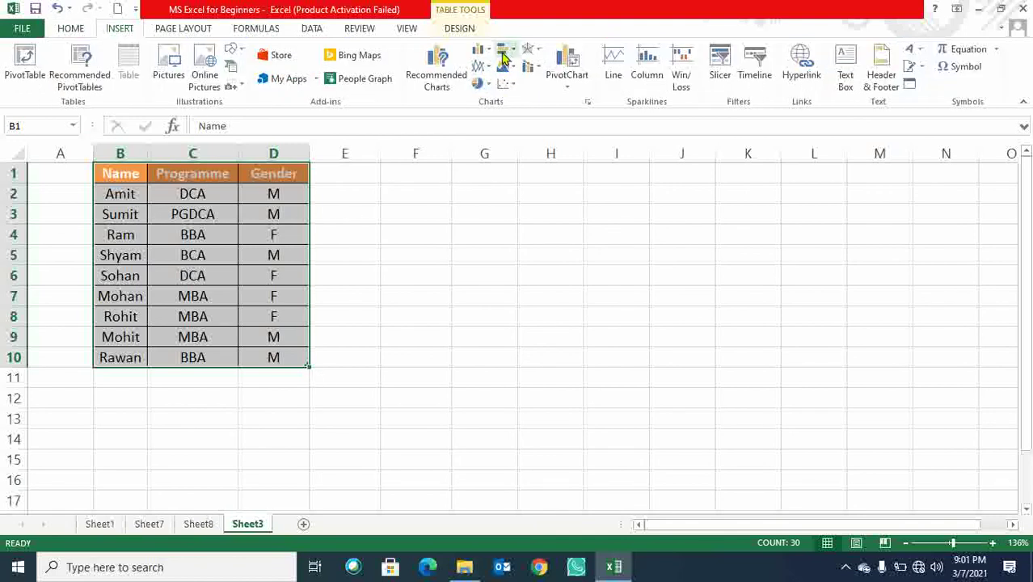
pyautogui.click(531, 49)
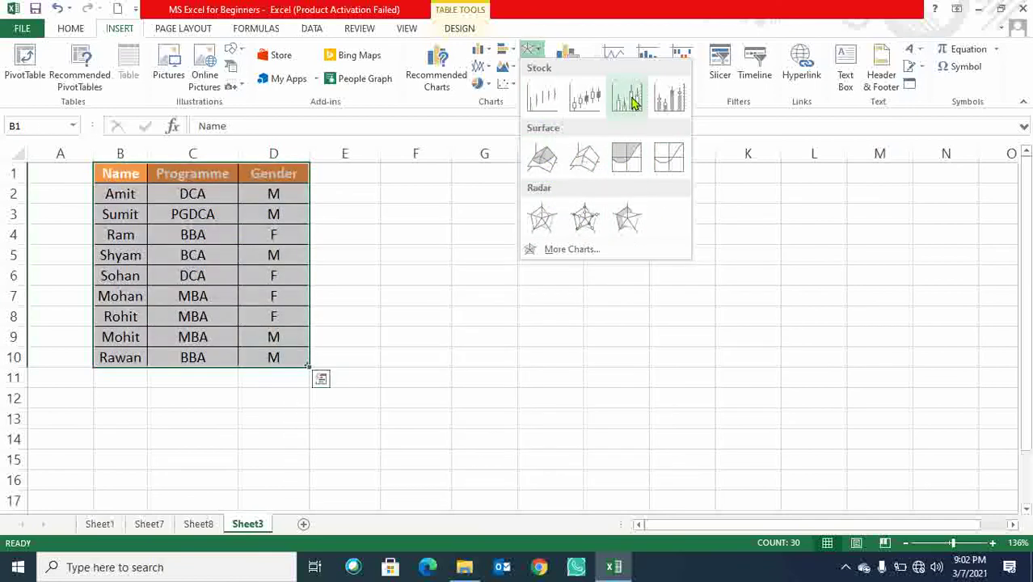
pyautogui.click(506, 69)
pyautogui.click(504, 67)
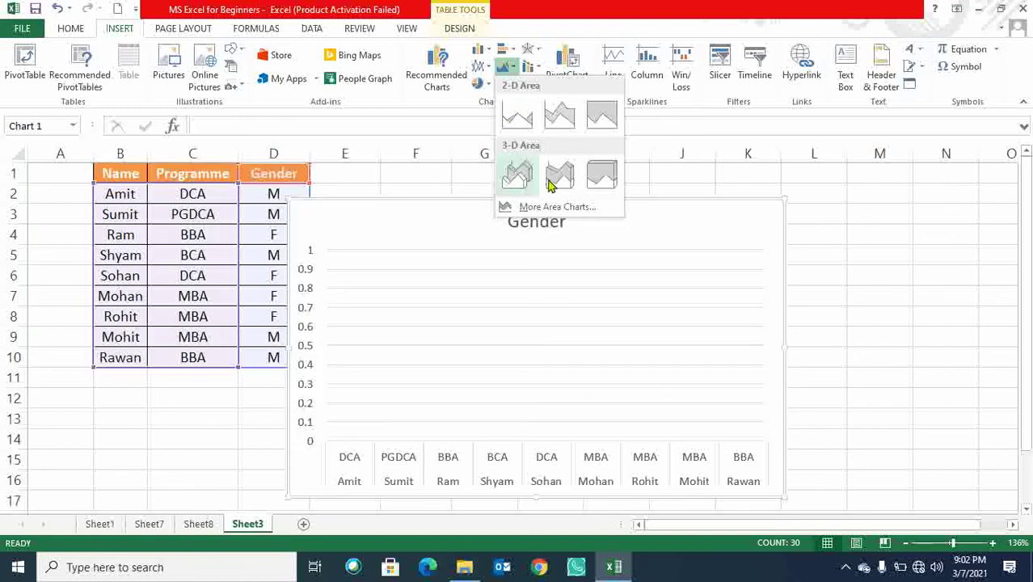
pyautogui.click(478, 83)
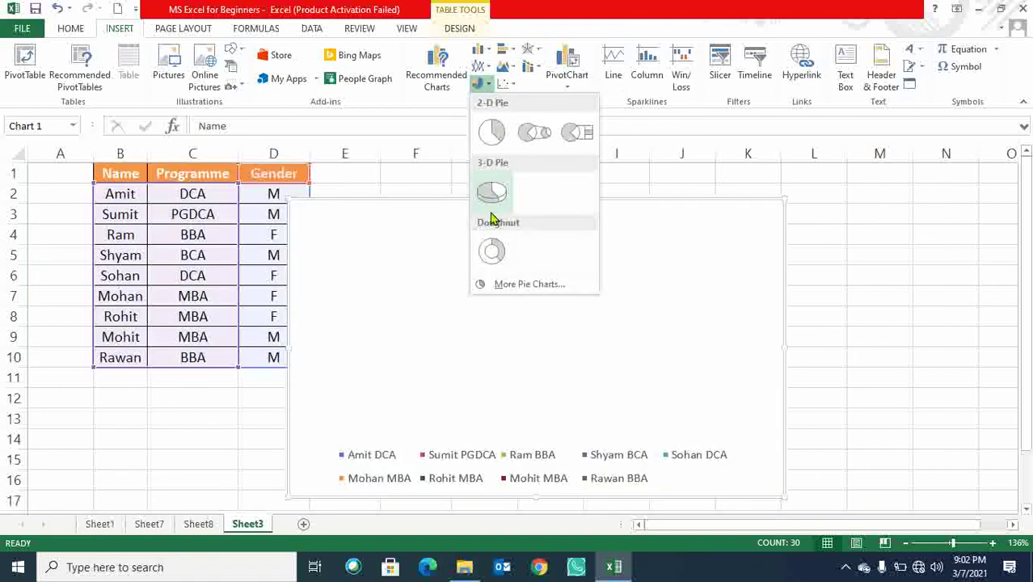
pyautogui.click(479, 81)
pyautogui.click(481, 68)
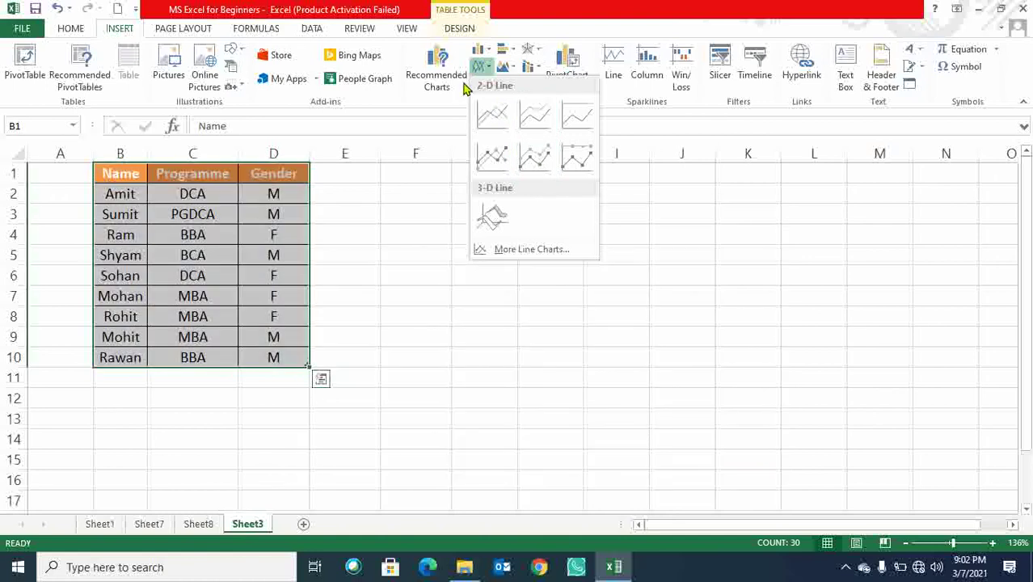
pyautogui.click(685, 275)
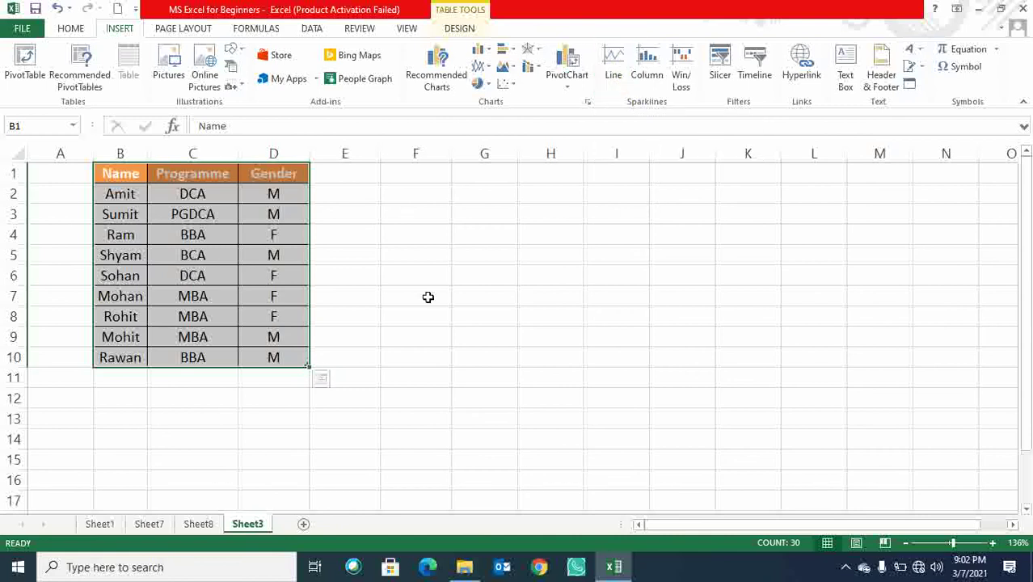
# Create line sparklines on Sheet3 with B3:D3 as the data range and $B$3:$D$3 as the location range
pyautogui.moveTo(134, 214); pyautogui.dragTo(270, 214)
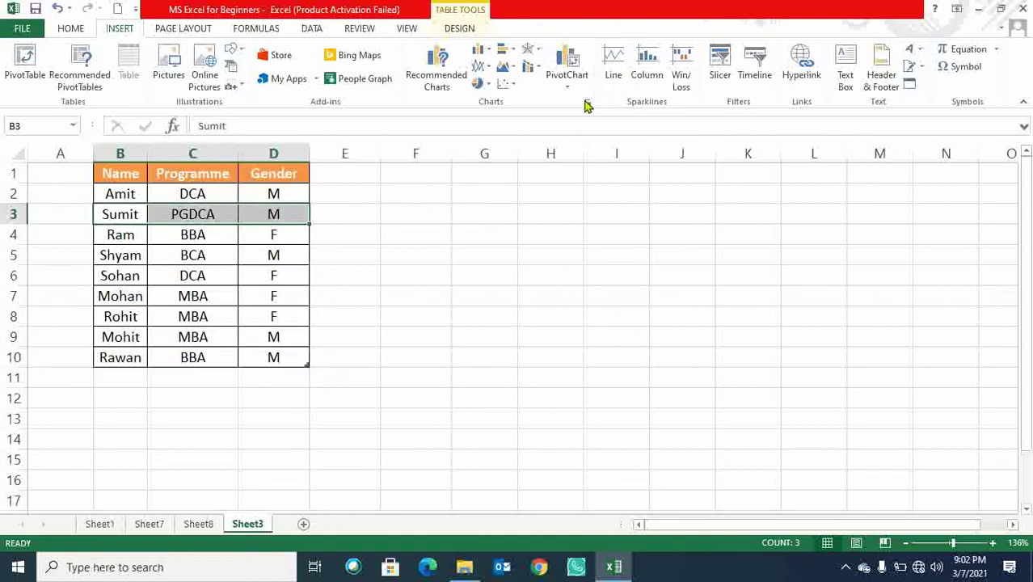
pyautogui.click(612, 65)
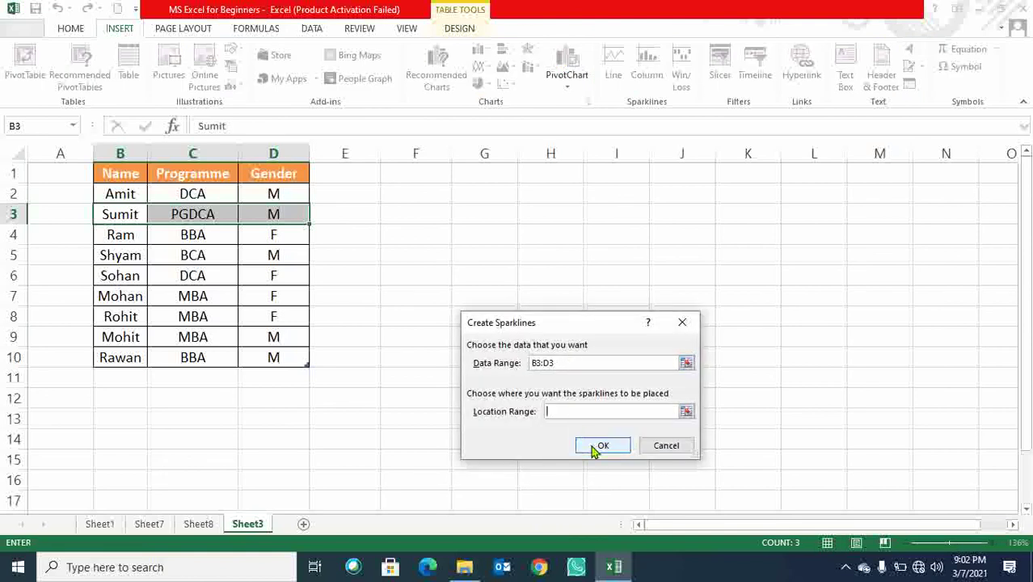
pyautogui.click(685, 412)
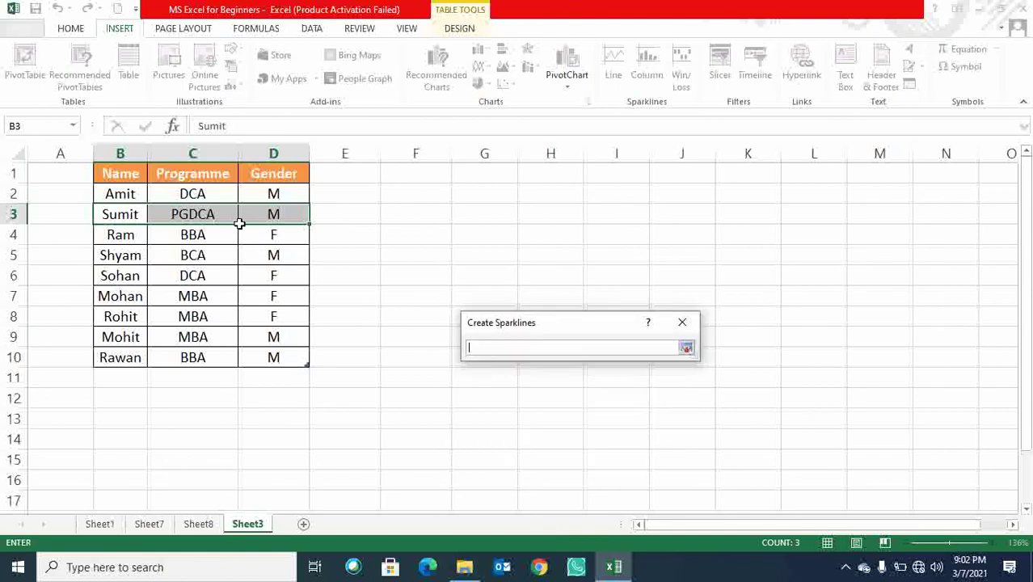
pyautogui.moveTo(134, 211); pyautogui.dragTo(275, 217)
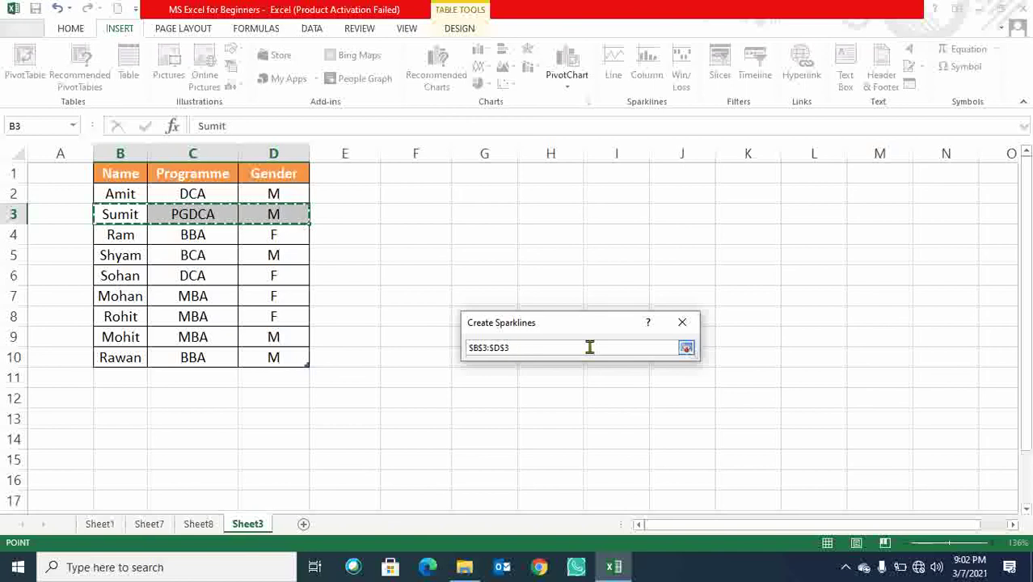
pyautogui.click(685, 348)
pyautogui.click(602, 449)
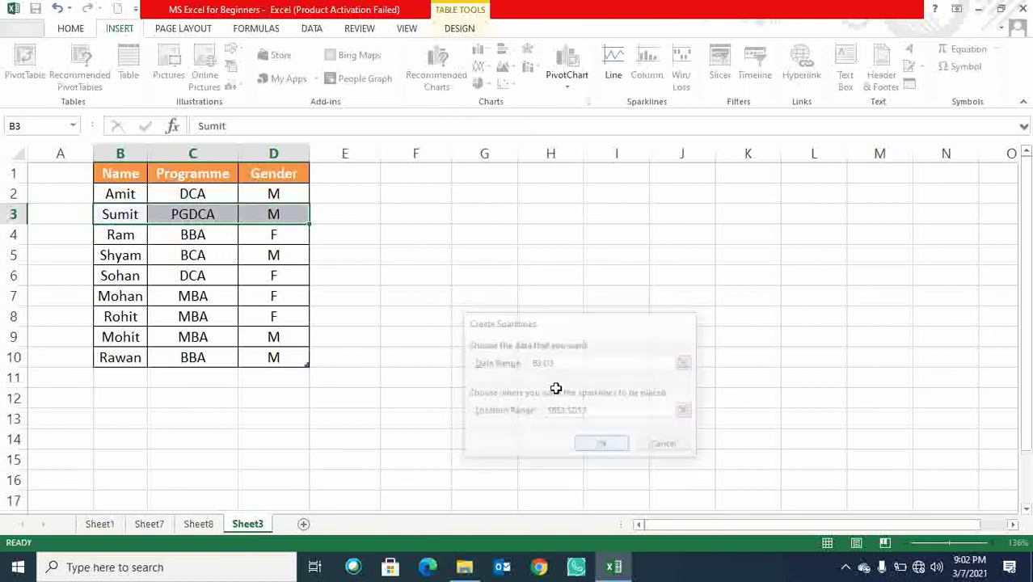
# Reselect cells B3:D3 on Sheet3 to inspect the sparklines placed there
pyautogui.click(549, 313)
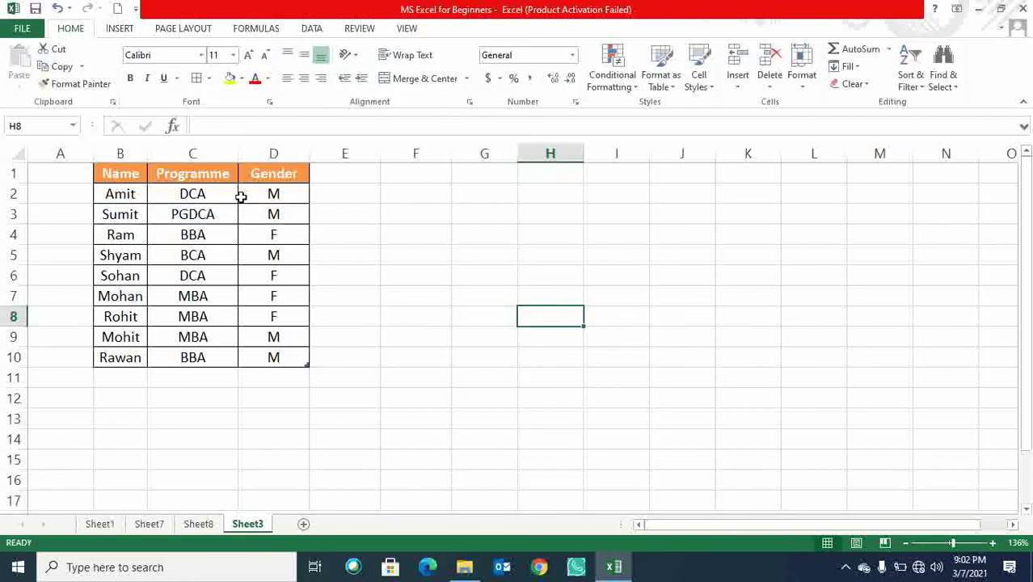
pyautogui.click(241, 197)
pyautogui.click(143, 185)
pyautogui.moveTo(113, 214); pyautogui.dragTo(275, 217)
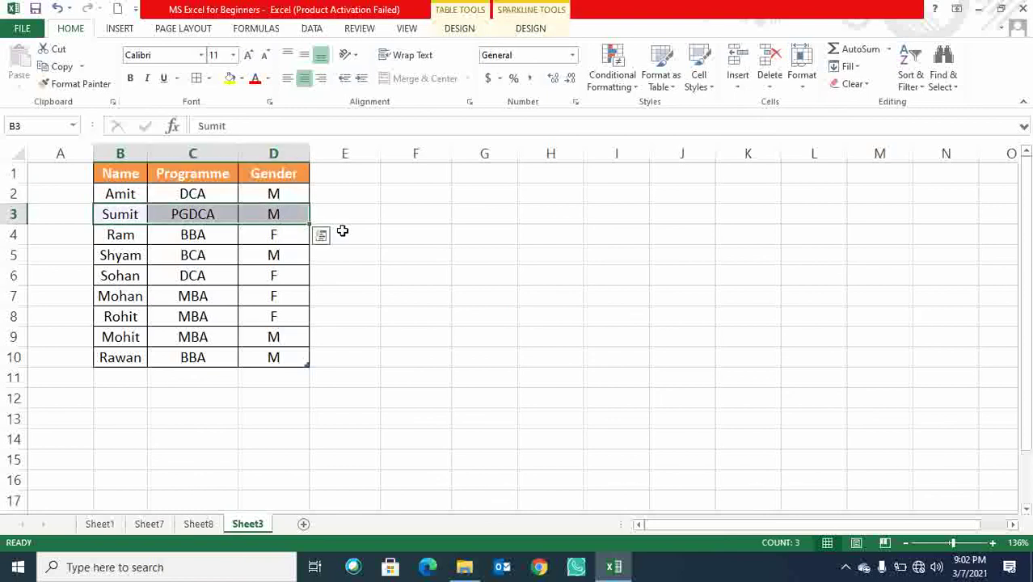
# Apply the second visible sparkline style to the line sparklines in B3:D3
pyautogui.click(529, 29)
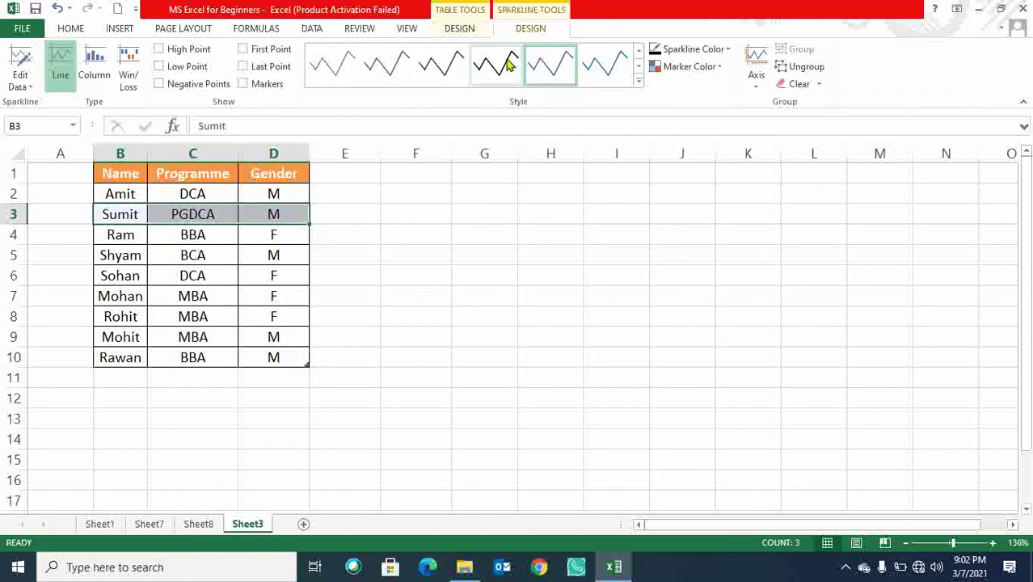
pyautogui.click(392, 65)
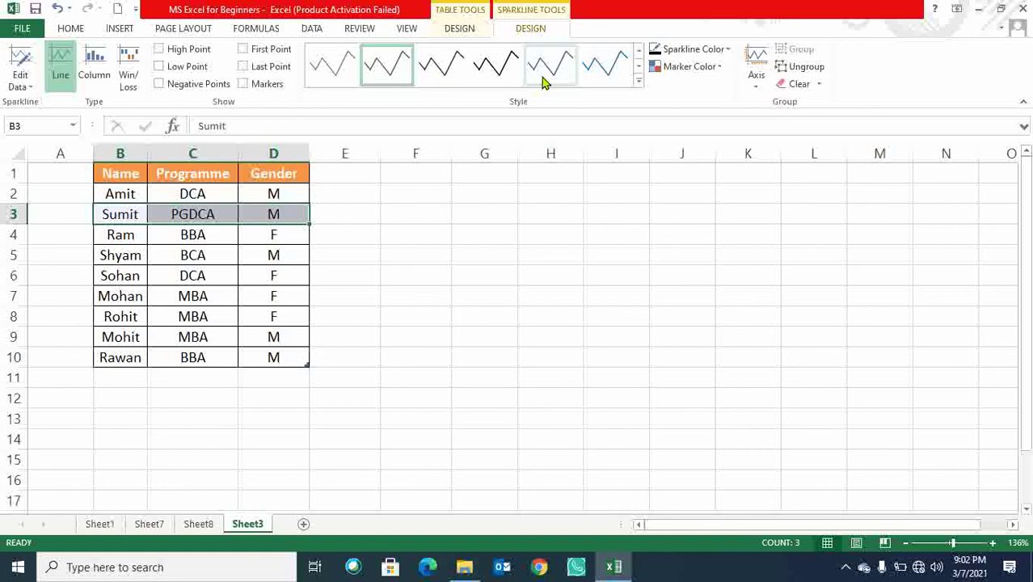
pyautogui.click(291, 242)
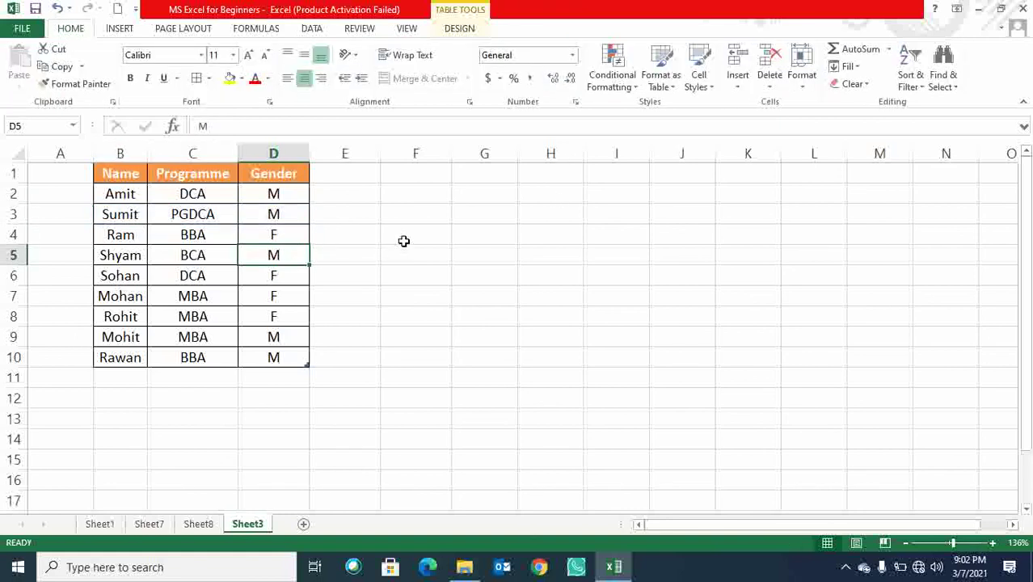
pyautogui.click(404, 237)
pyautogui.moveTo(449, 234); pyautogui.dragTo(669, 310)
pyautogui.click(573, 361)
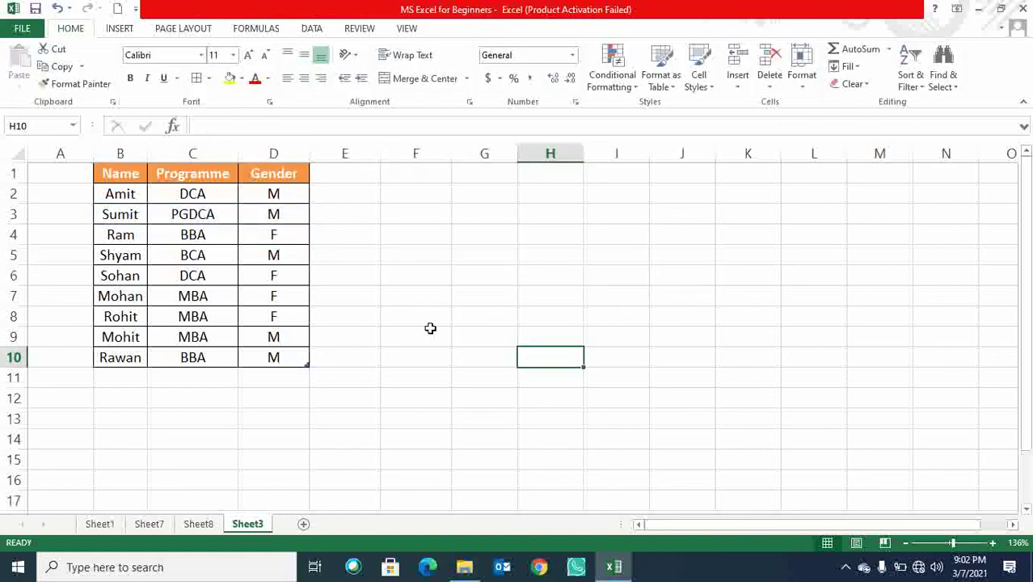
pyautogui.click(302, 358)
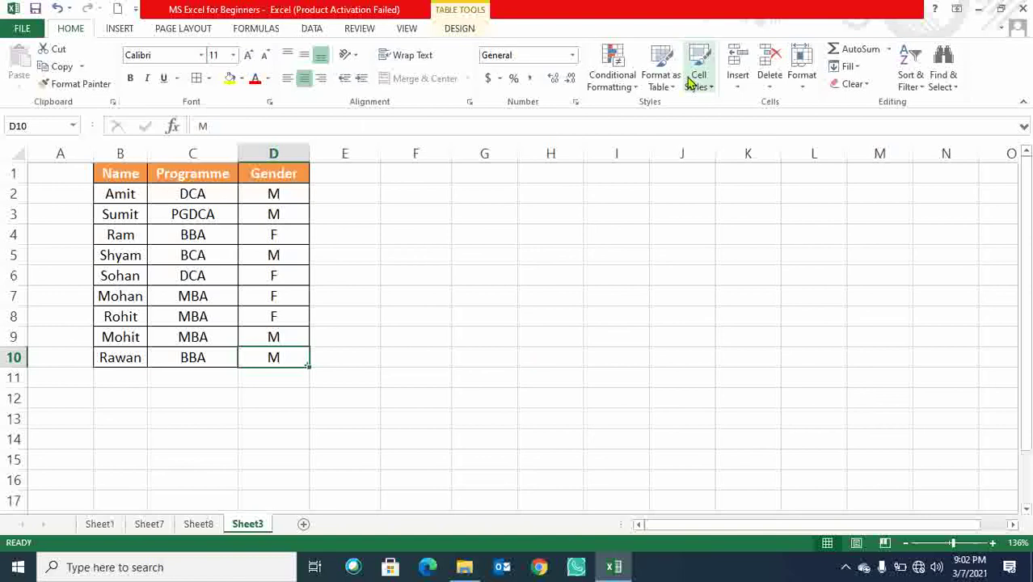
# Insert a hyperlink to the existing file Summary.xlsx in cell E2 and autofit column E to its contents
pyautogui.click(122, 28)
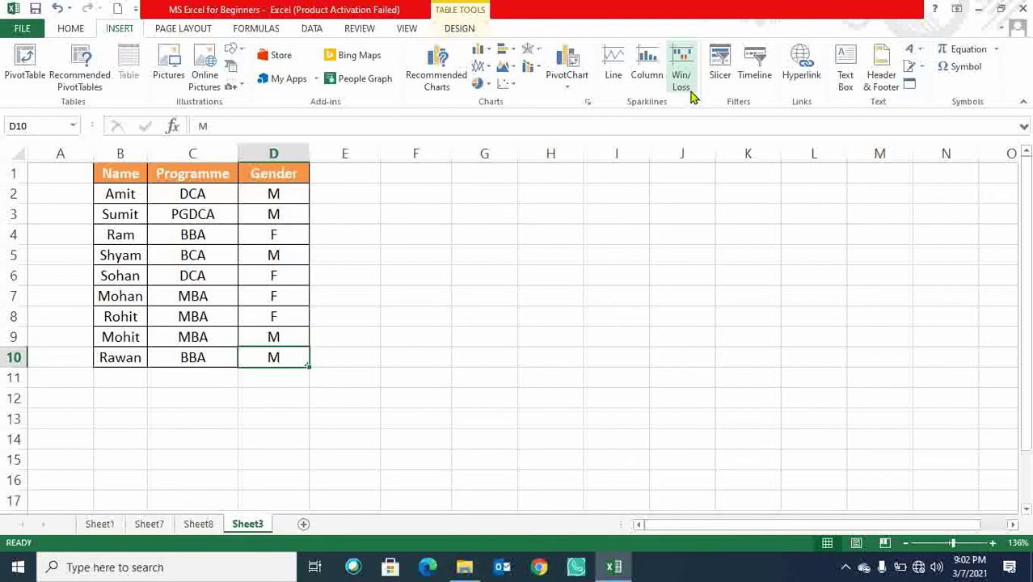
pyautogui.click(338, 192)
pyautogui.click(799, 65)
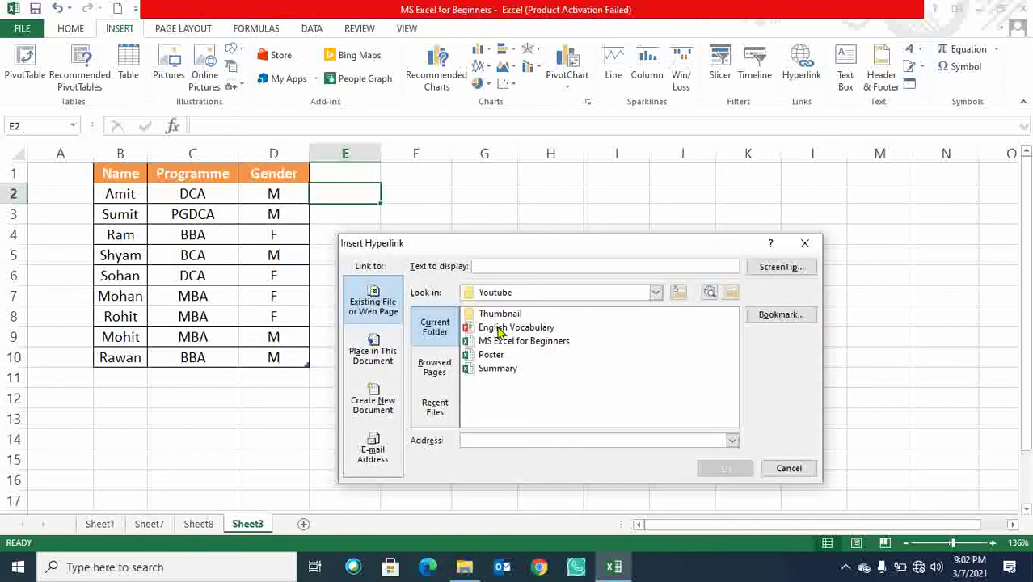
pyautogui.click(494, 368)
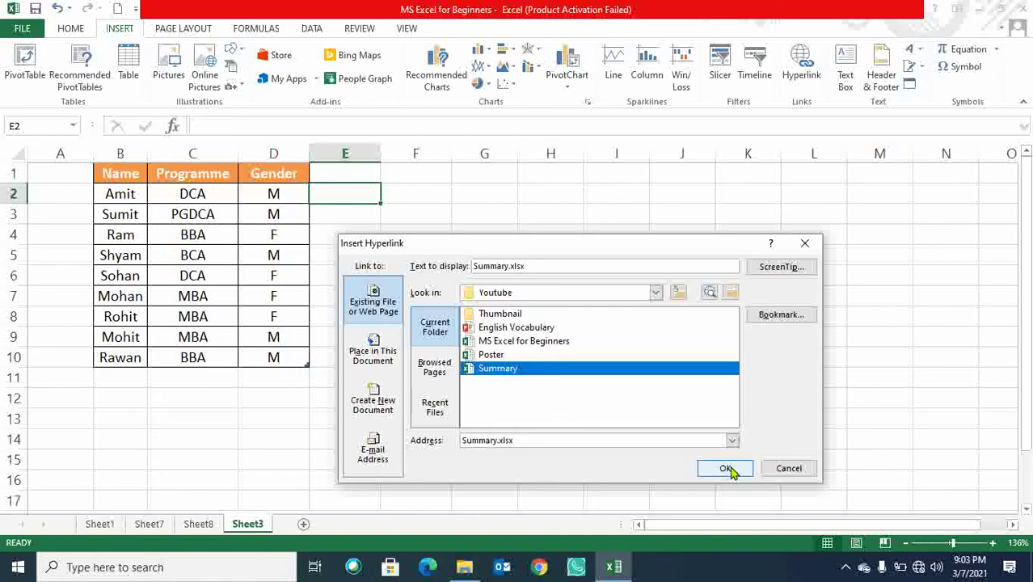
pyautogui.click(728, 470)
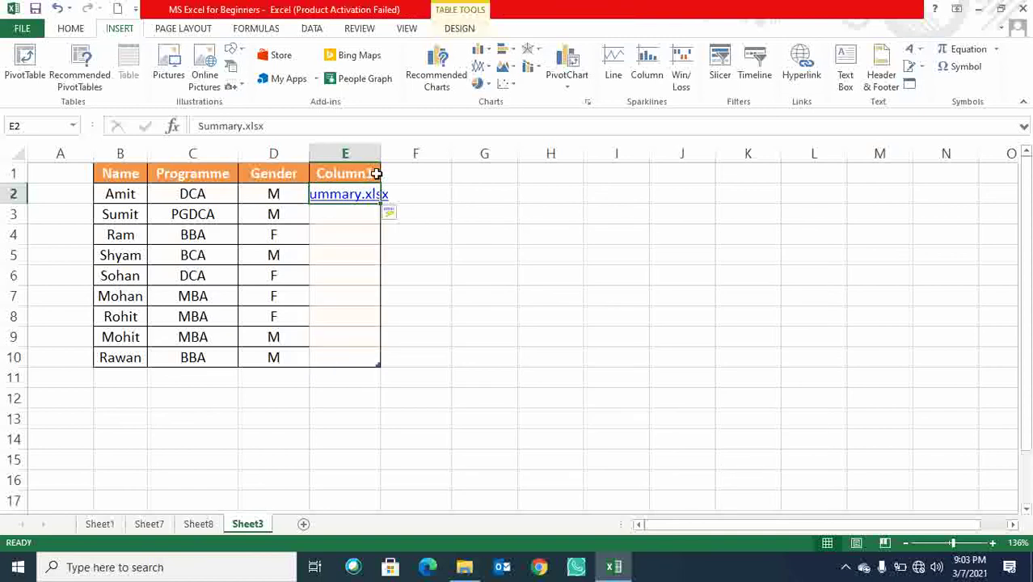
pyautogui.doubleClick(375, 153)
pyautogui.click(522, 277)
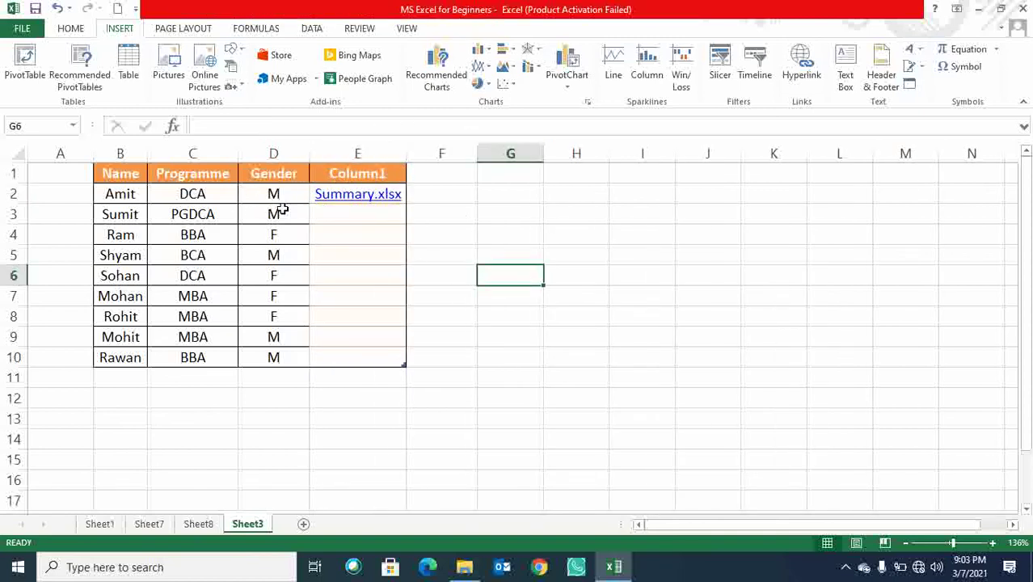
# Follow the Summary.xlsx hyperlink in E2 to test it, and close the workbook it opens
pyautogui.click(355, 194)
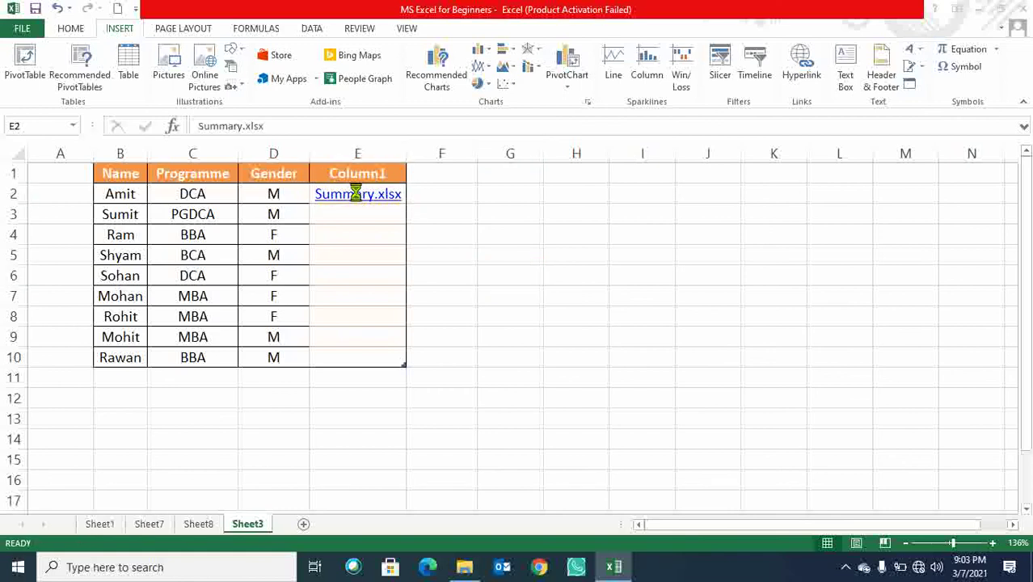
pyautogui.click(1022, 9)
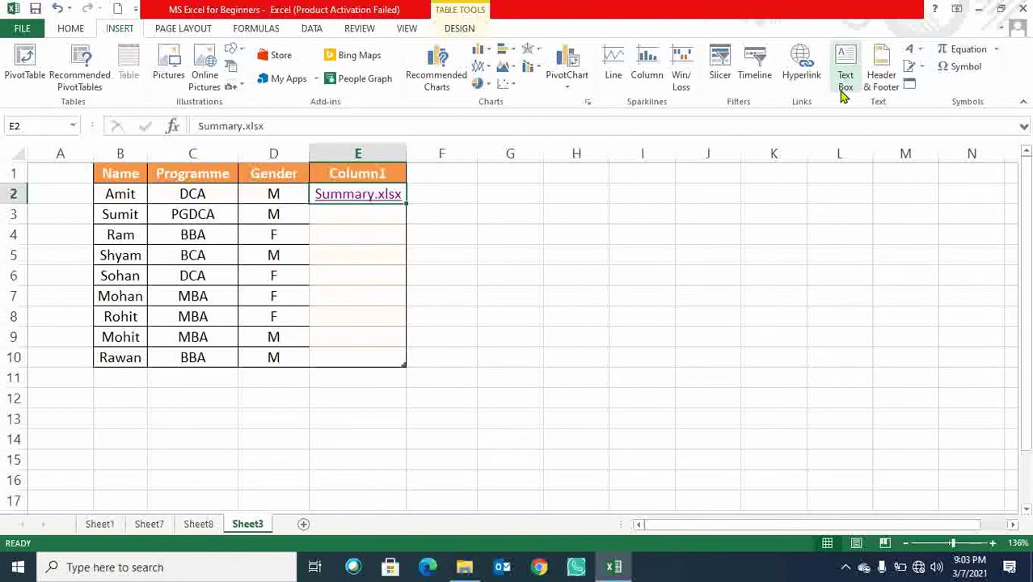
pyautogui.click(357, 218)
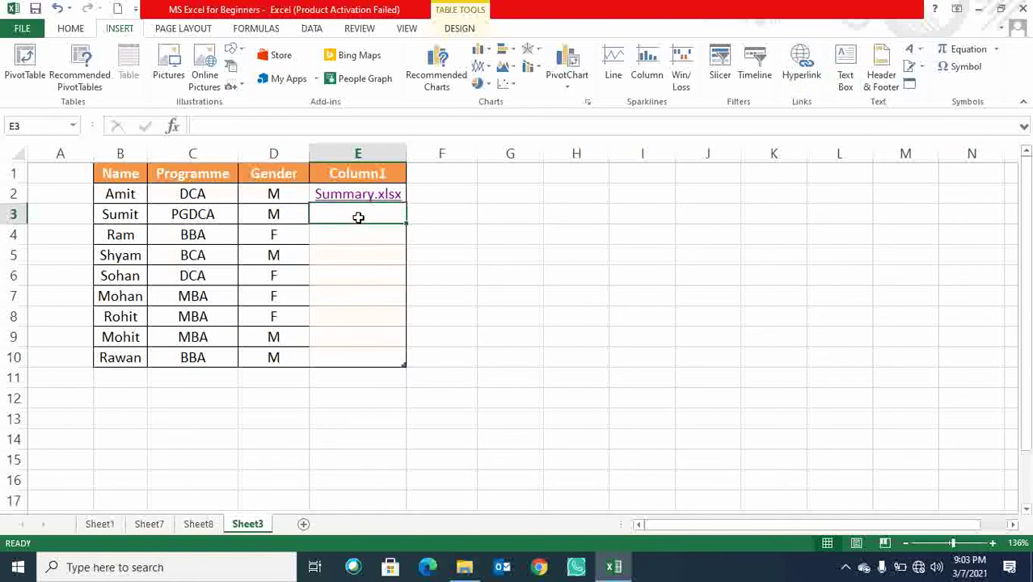
pyautogui.click(120, 199)
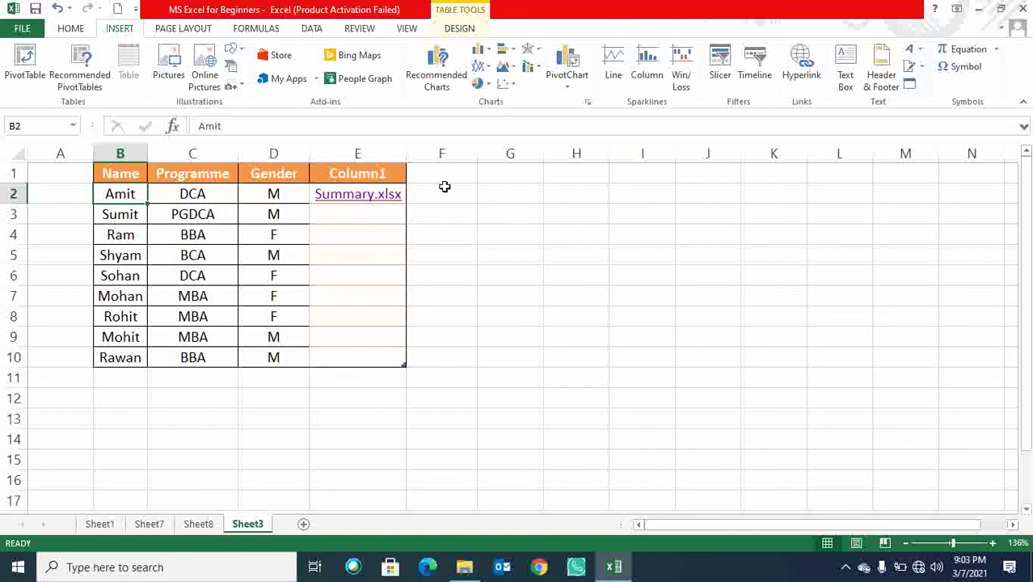
# Clear the Summary.xlsx hyperlink from cell E2 and delete the added column E from Sheet3
pyautogui.click(447, 186)
pyautogui.press('Left')
pyautogui.press('Delete')
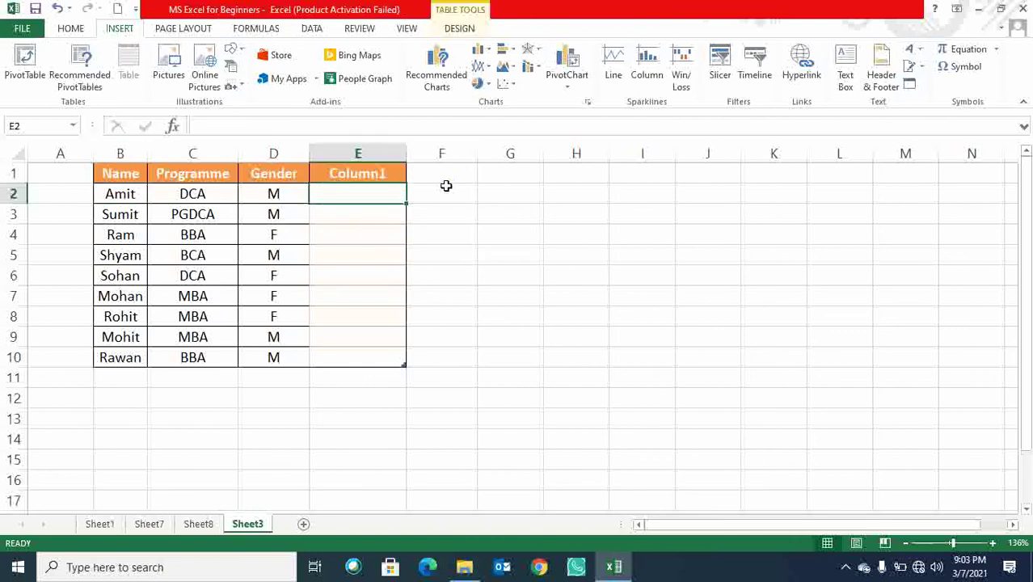
pyautogui.press('Down')
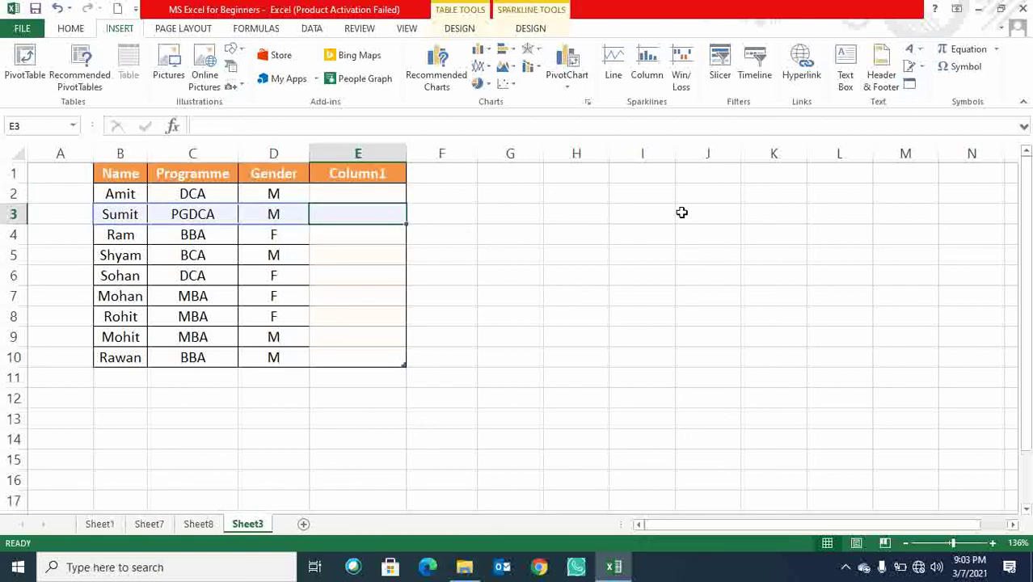
pyautogui.click(723, 239)
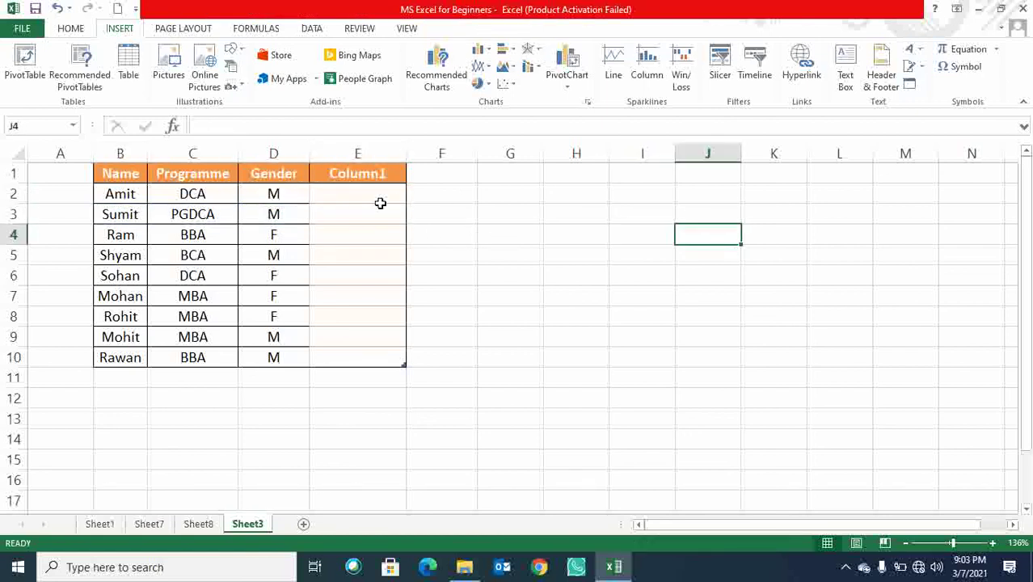
pyautogui.click(367, 154)
pyautogui.hotkey('ctrl', '-')
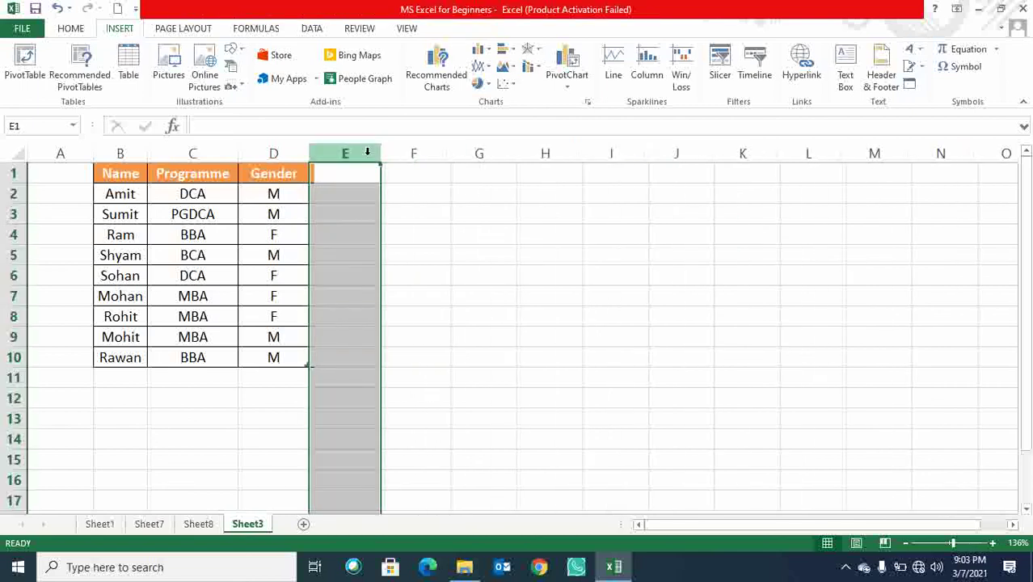
pyautogui.click(794, 291)
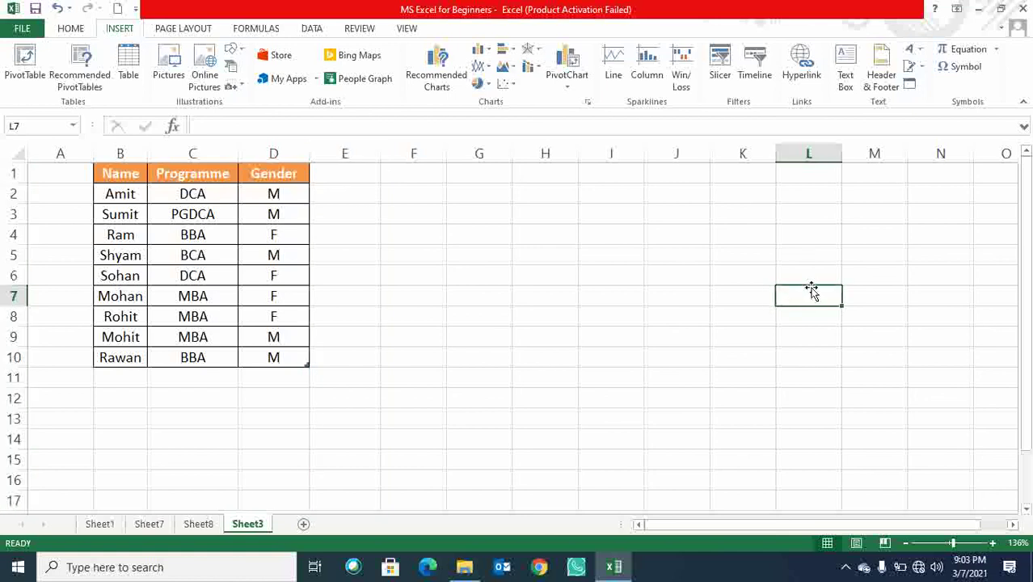
# Draw a text box over about E3:I7 beside the table and enter "AMITNKDJDFJKLDFJ LD LFJDL" in it
pyautogui.click(846, 71)
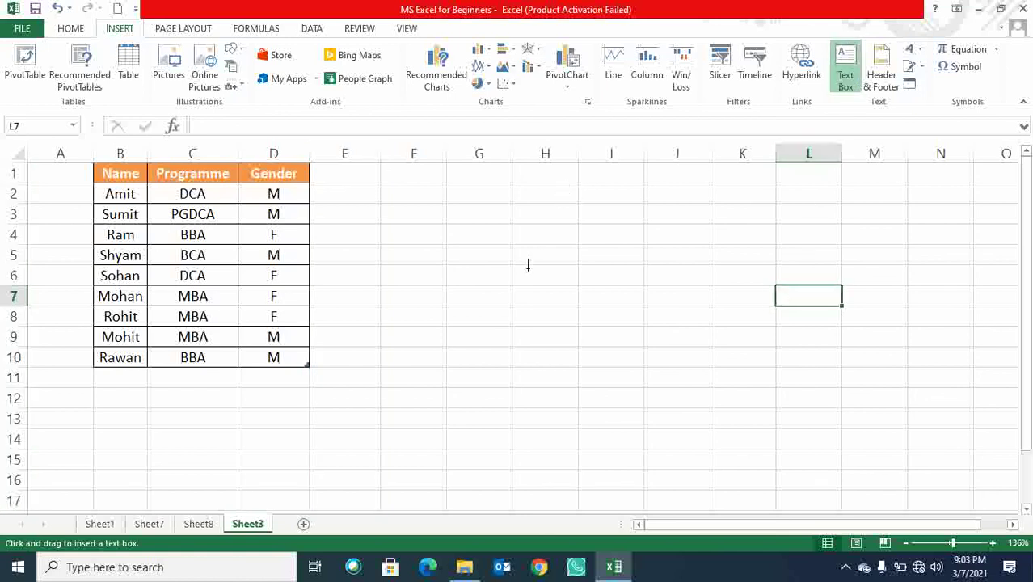
pyautogui.moveTo(353, 203)
pyautogui.mouseDown()
pyautogui.moveTo(429, 313)
pyautogui.moveTo(600, 304)
pyautogui.mouseUp()
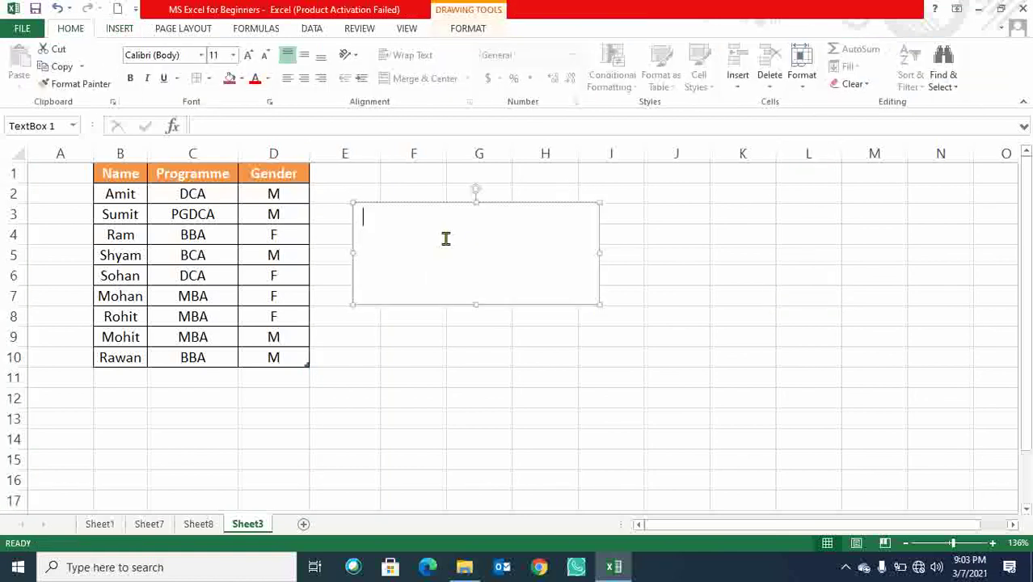
pyautogui.write('AMITNKDJDFJKLDFJ LD LFJDL')
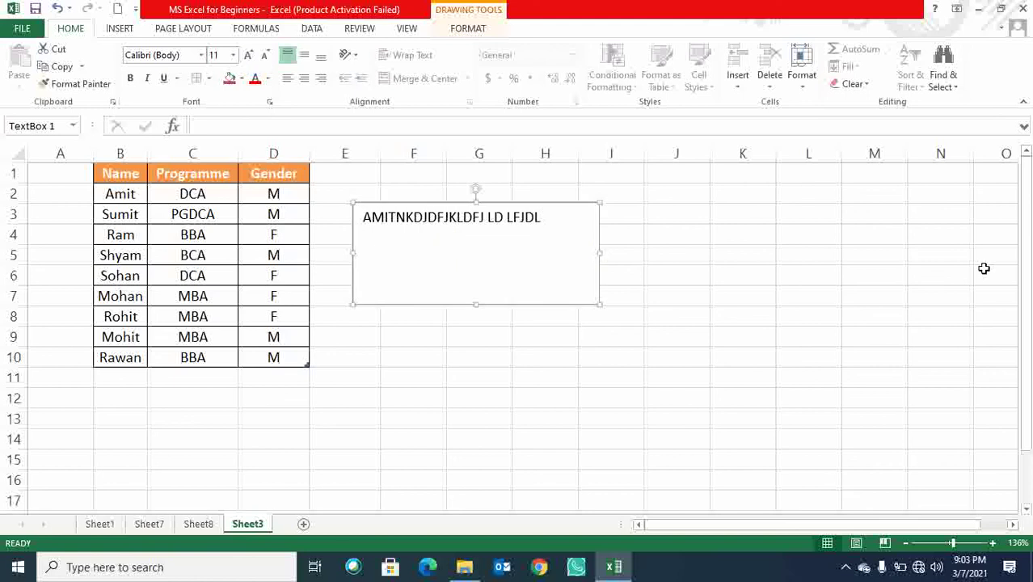
pyautogui.click(750, 258)
# Move the text box down to about rows 8 to 13 and delete it
pyautogui.click(480, 208)
pyautogui.moveTo(483, 204)
pyautogui.mouseDown()
pyautogui.moveTo(297, 319)
pyautogui.moveTo(584, 317)
pyautogui.mouseUp()
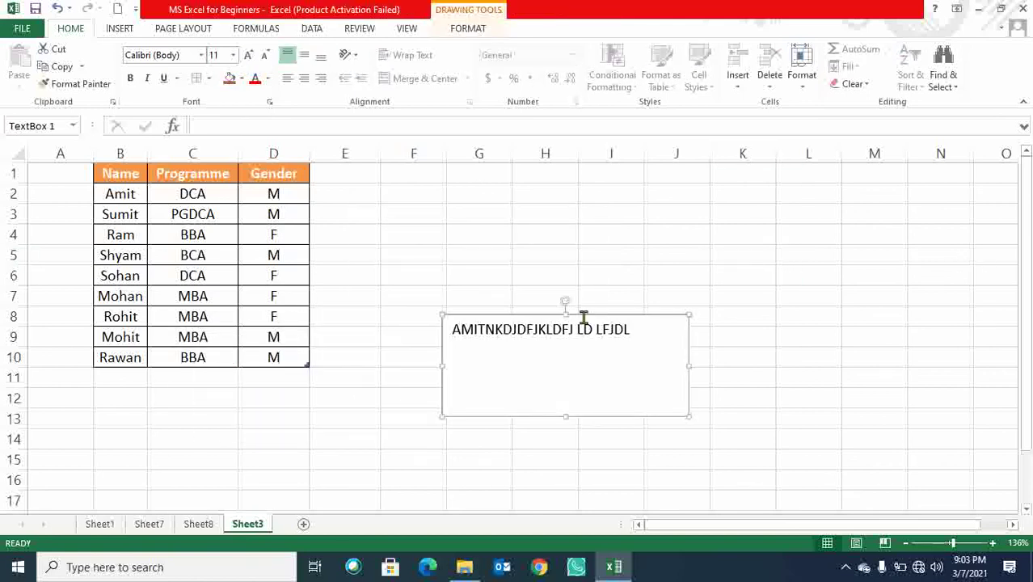
pyautogui.press('Delete')
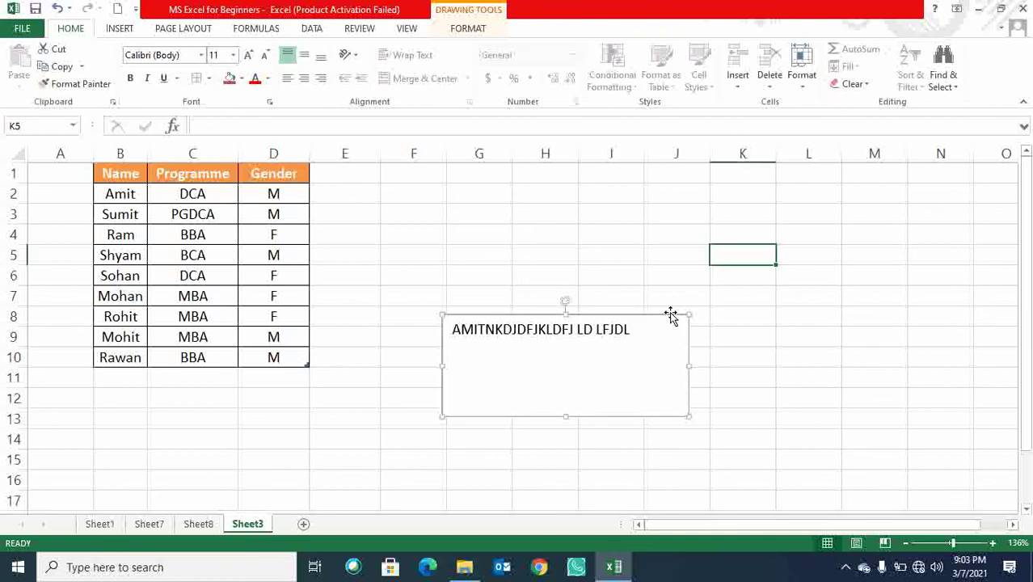
# Select the heading cells B1:D1, insert a header and footer on Sheet3, and leave the header empty
pyautogui.click(111, 31)
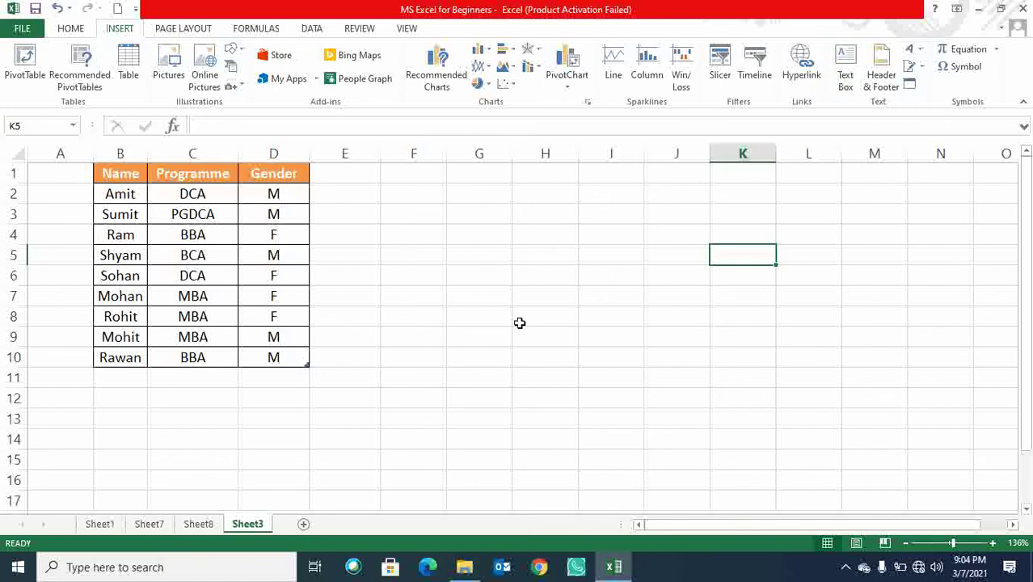
pyautogui.moveTo(107, 179); pyautogui.dragTo(270, 171)
pyautogui.moveTo(142, 169); pyautogui.dragTo(305, 176)
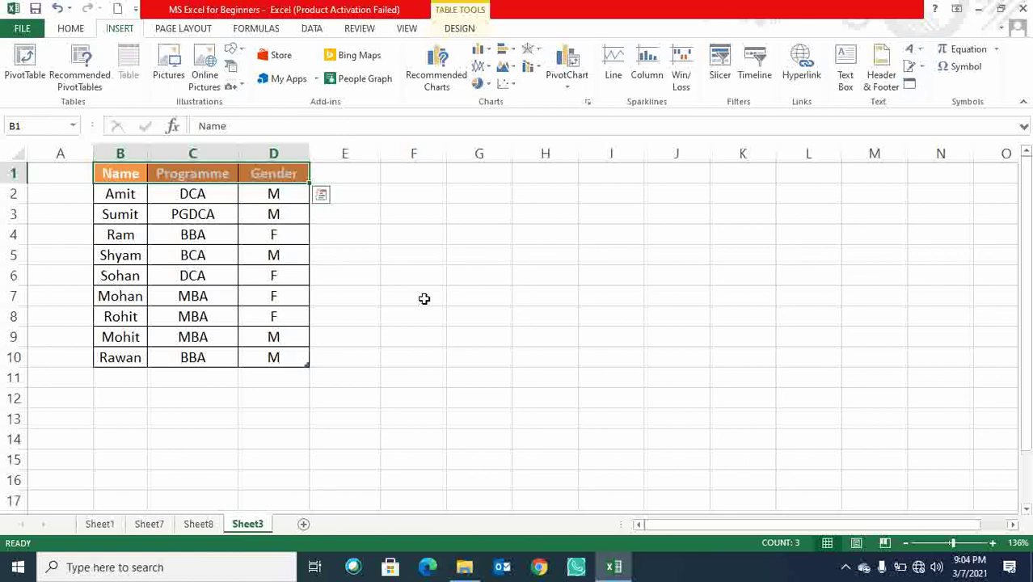
pyautogui.click(880, 73)
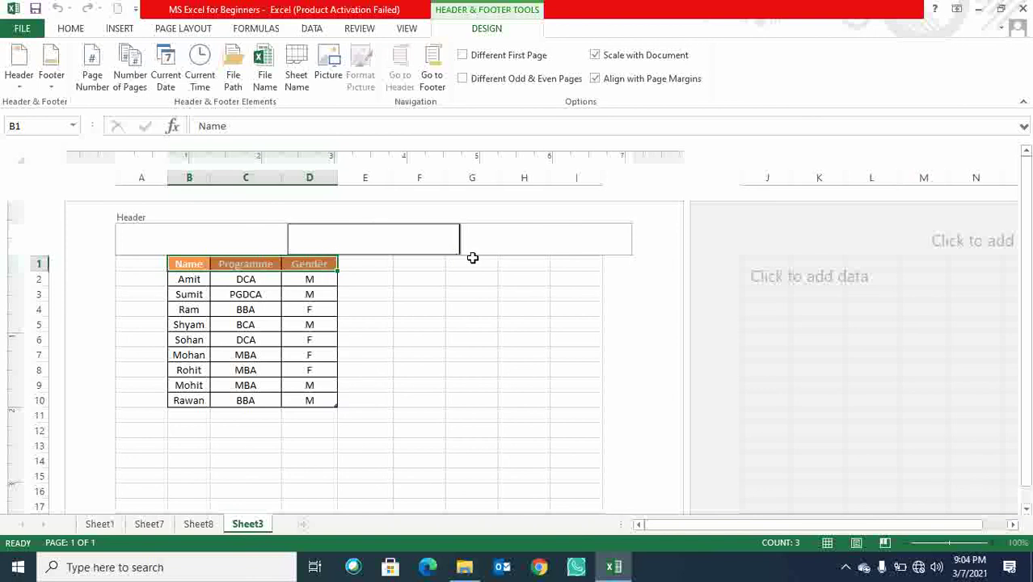
pyautogui.click(457, 321)
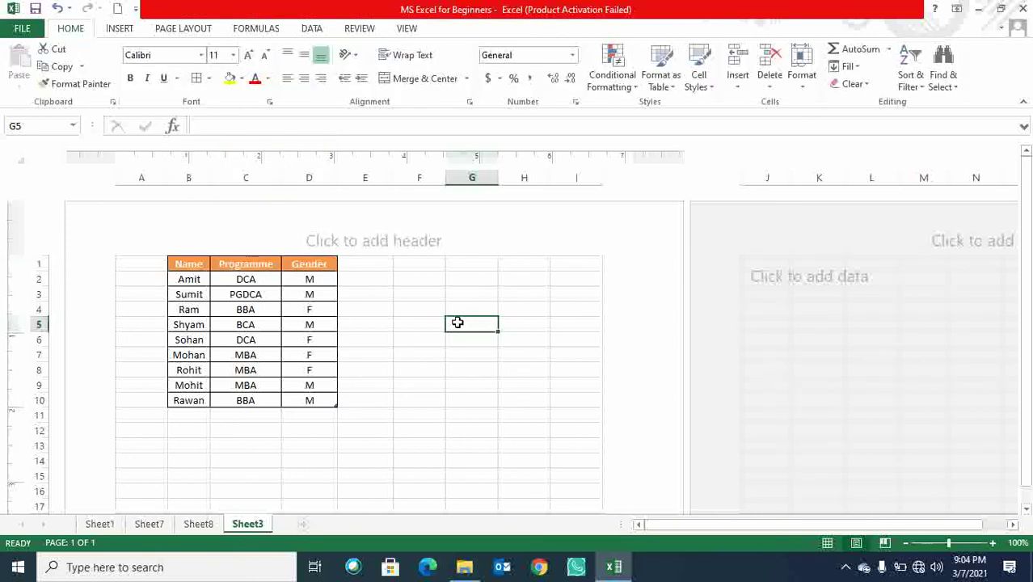
# Examine the first page's footer area by opening its center and right sections without entering text
pyautogui.scroll(-15, 457, 323)
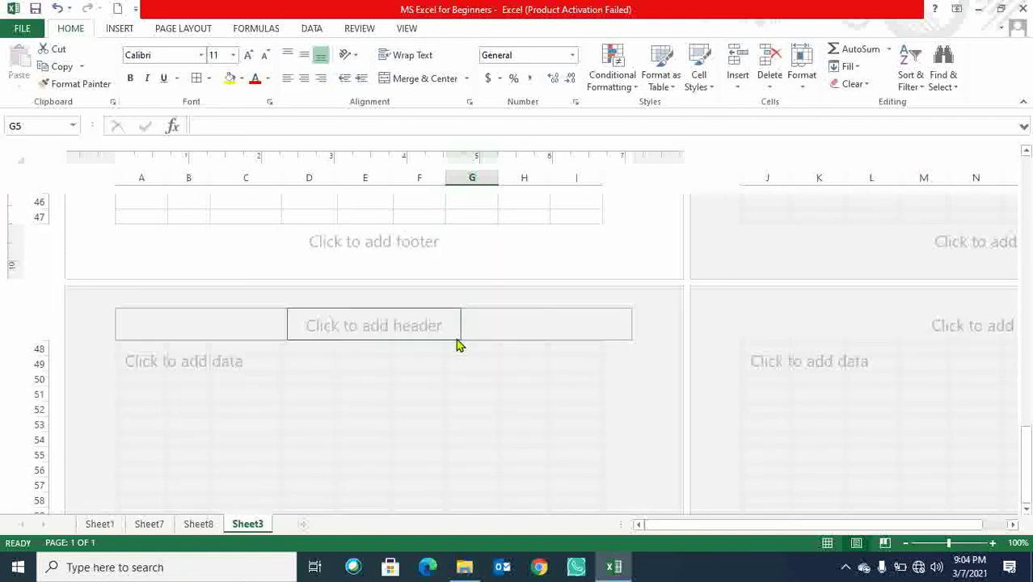
pyautogui.click(358, 239)
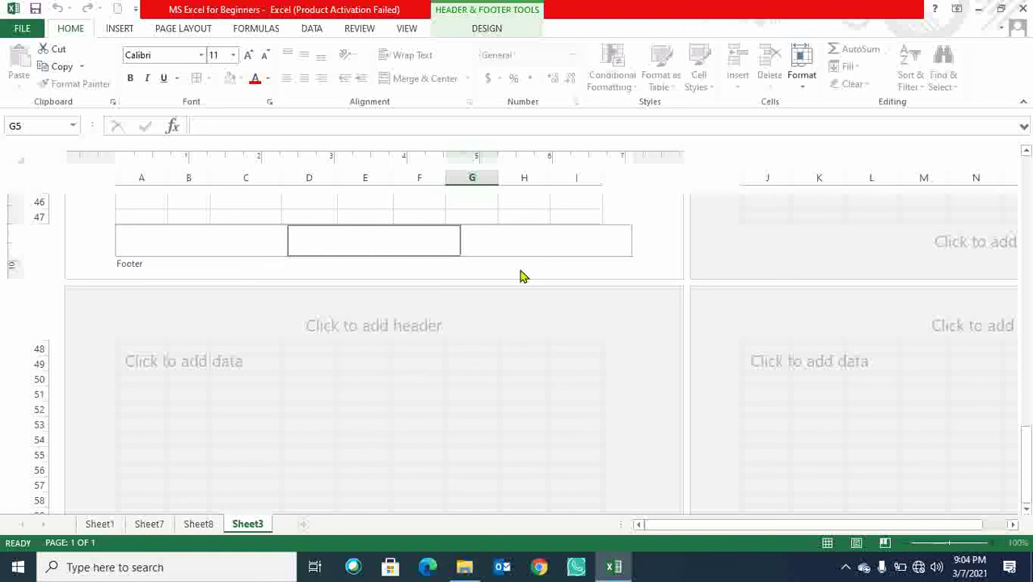
pyautogui.click(510, 228)
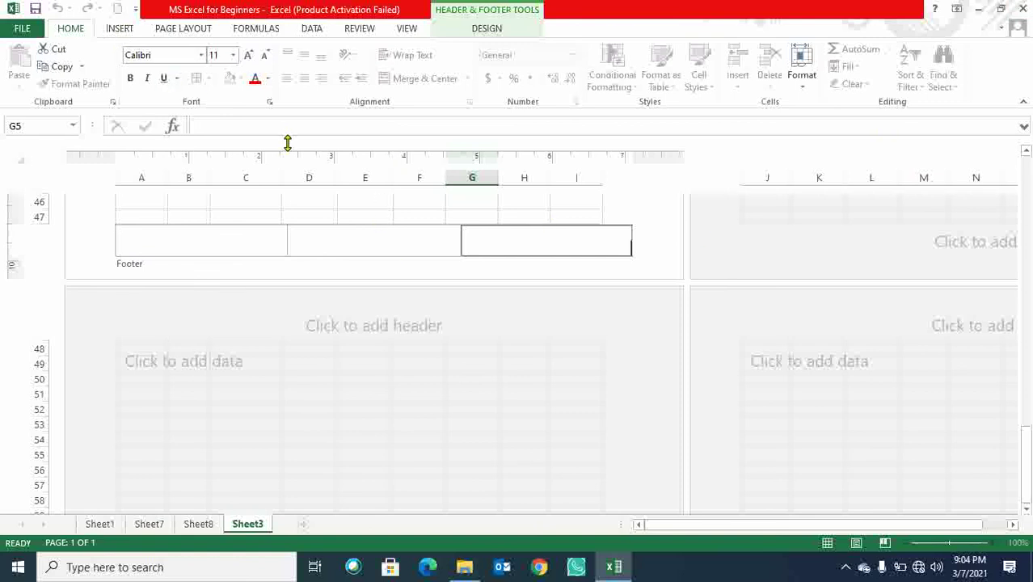
pyautogui.click(541, 299)
# Insert a header and footer on Sheet3 again and place the cursor in the center header section without entering text
pyautogui.scroll(7, 825, 168)
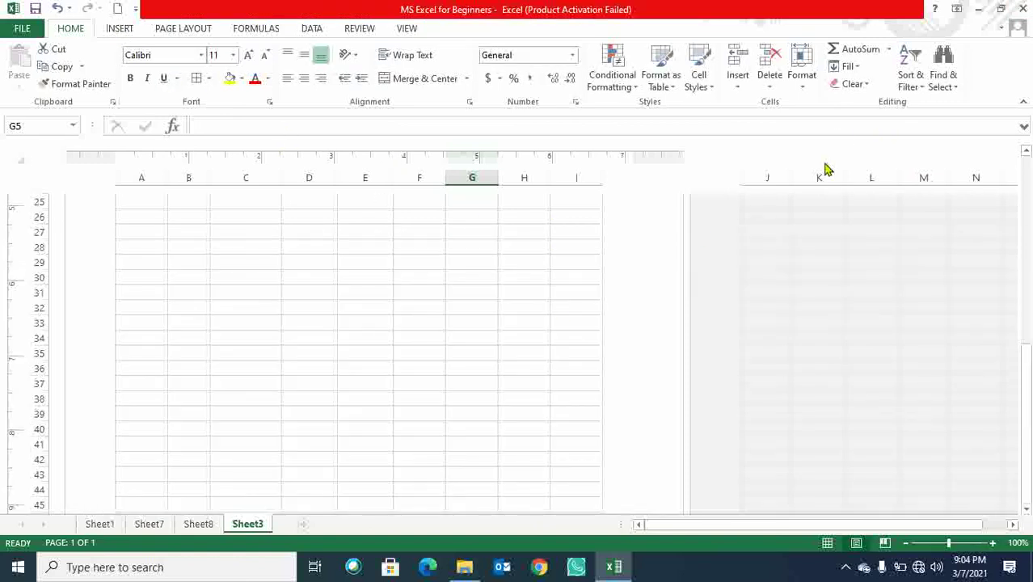
pyautogui.scroll(5, 744, 275)
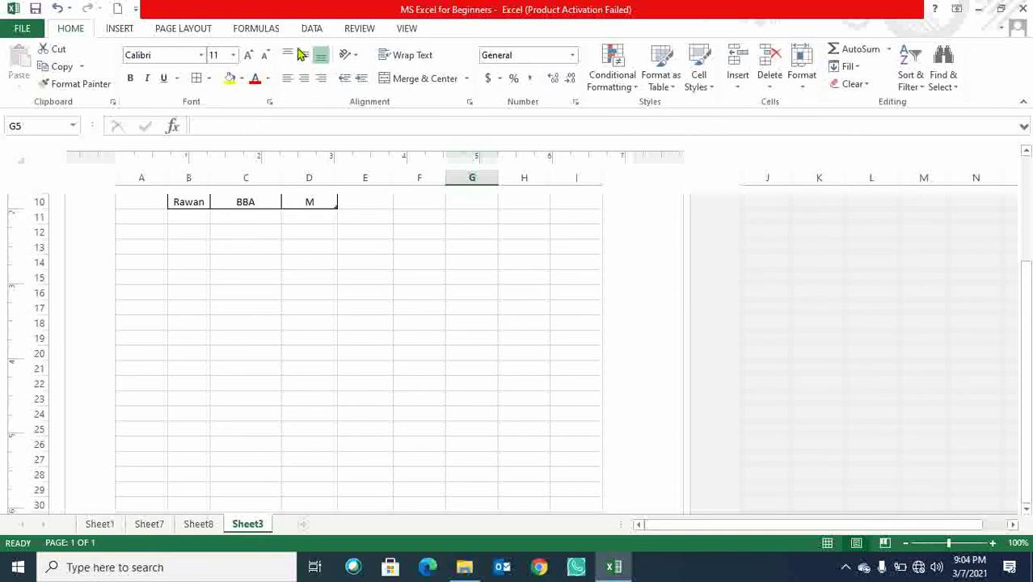
pyautogui.click(114, 27)
pyautogui.click(879, 66)
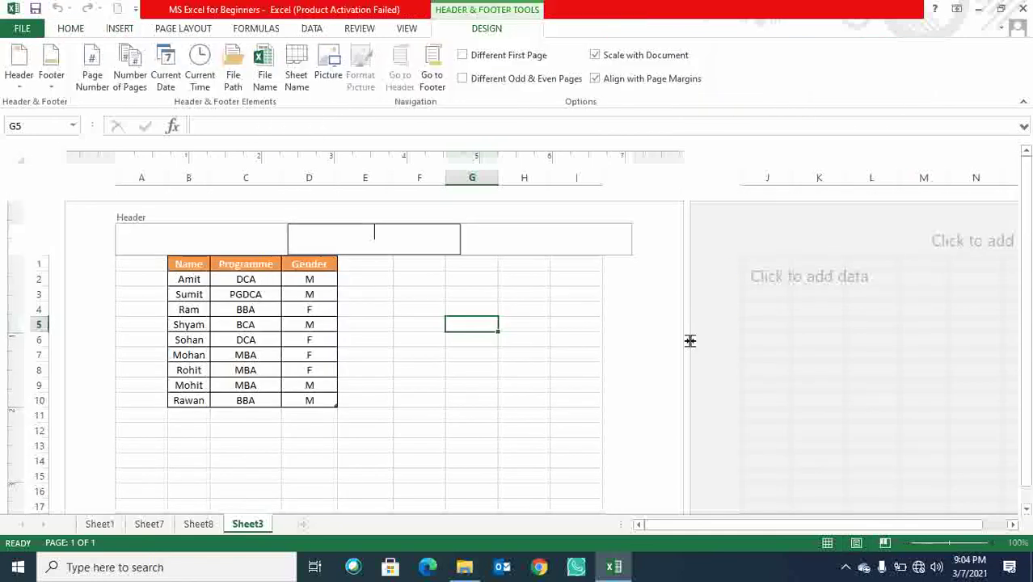
pyautogui.click(462, 355)
pyautogui.click(424, 247)
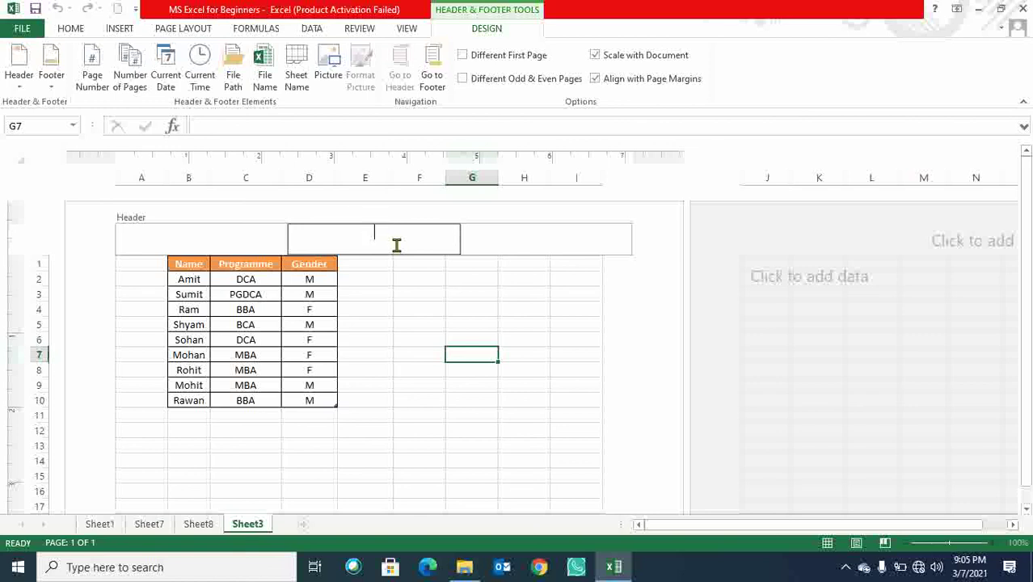
pyautogui.click(76, 35)
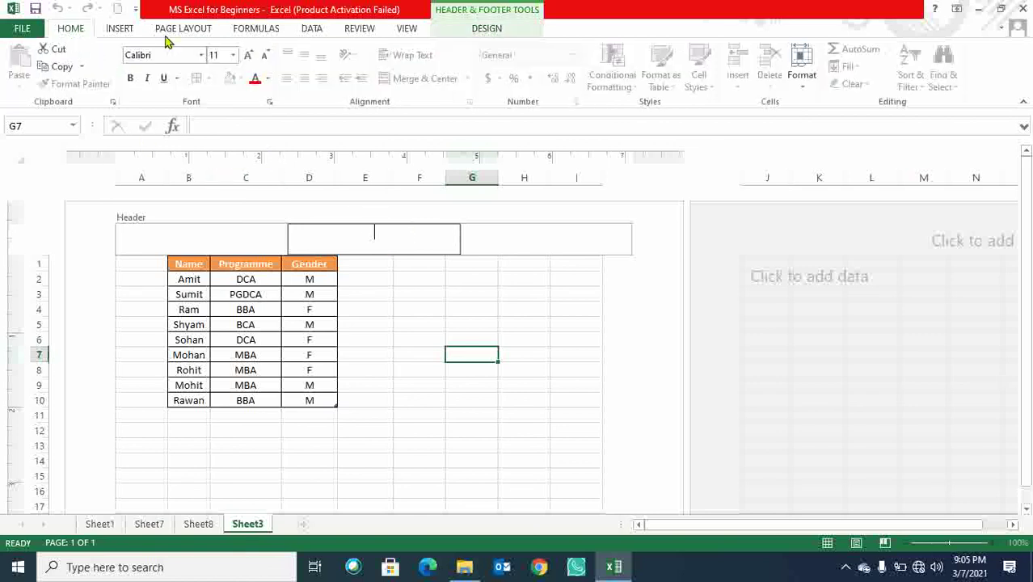
pyautogui.click(128, 31)
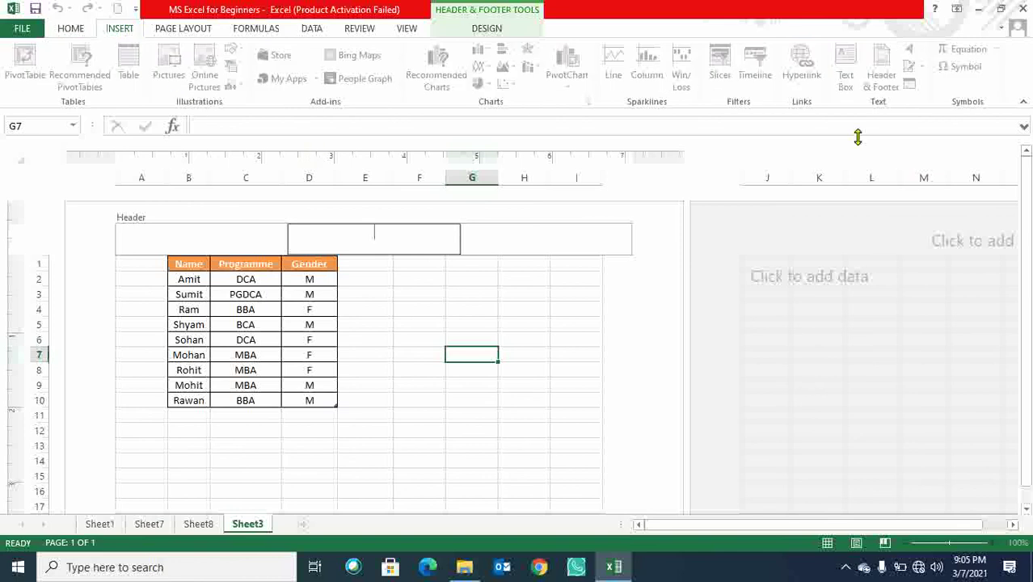
pyautogui.click(490, 34)
pyautogui.click(407, 31)
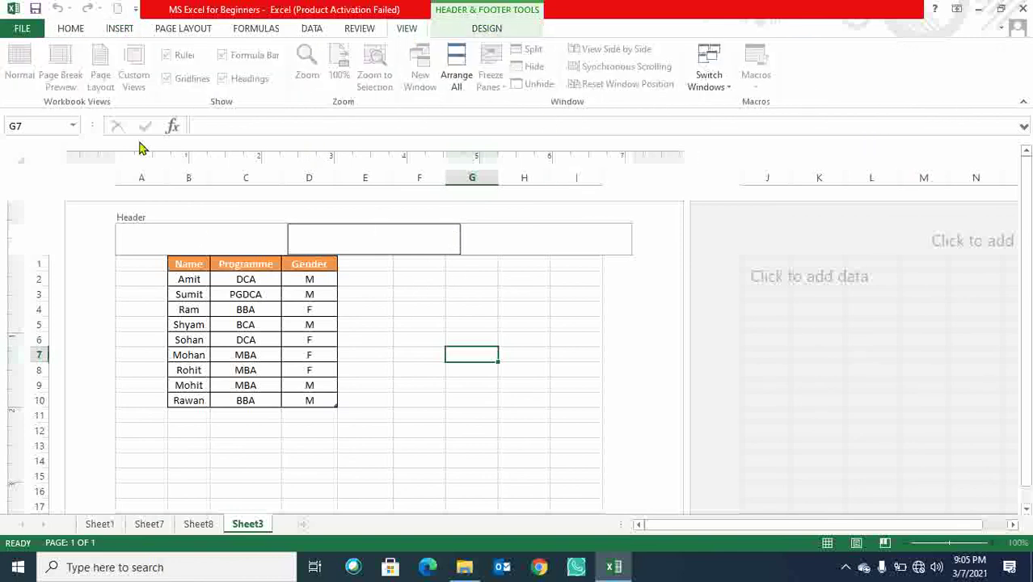
pyautogui.click(71, 31)
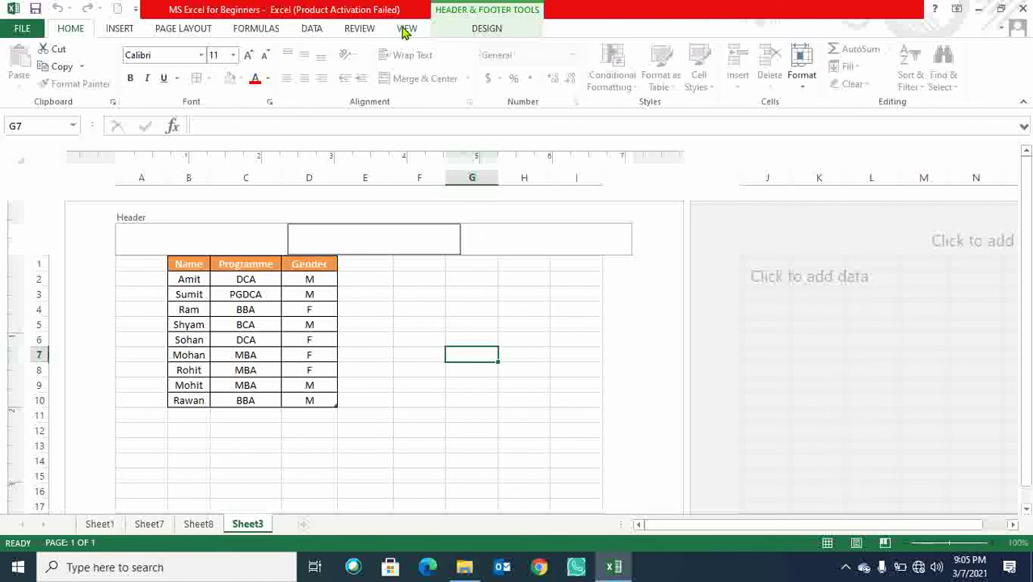
pyautogui.click(373, 31)
# Leave header editing and switch Sheet3 from Page Layout to Normal view
pyautogui.click(406, 29)
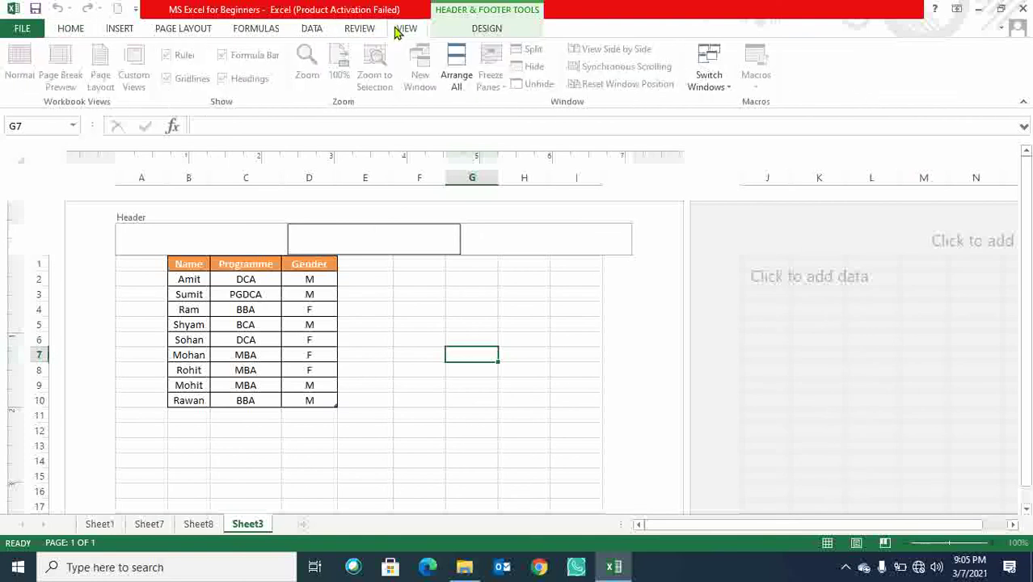
pyautogui.click(401, 369)
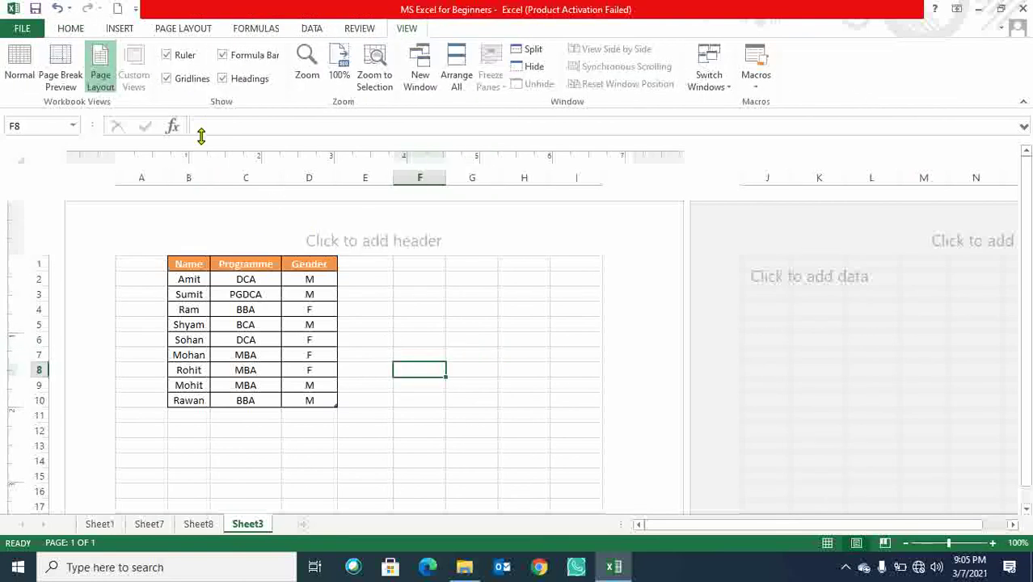
pyautogui.click(290, 128)
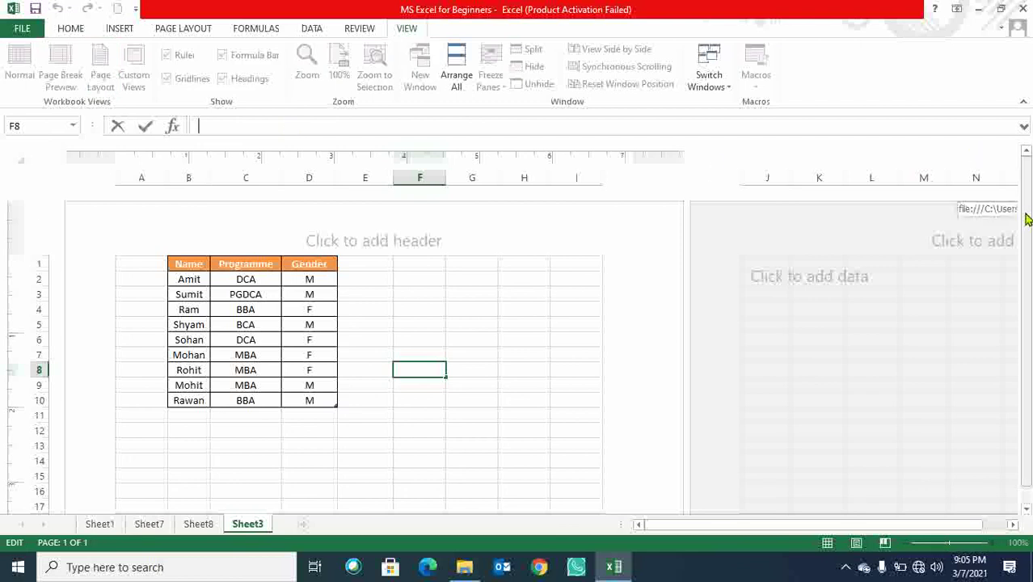
pyautogui.scroll(-2, 896, 415)
pyautogui.click(303, 339)
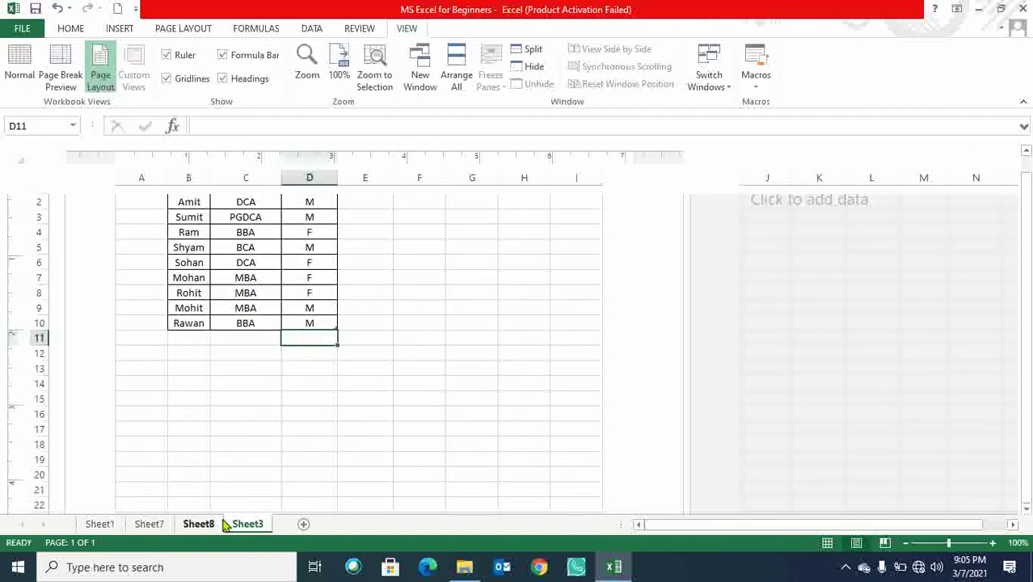
pyautogui.scroll(2, 287, 190)
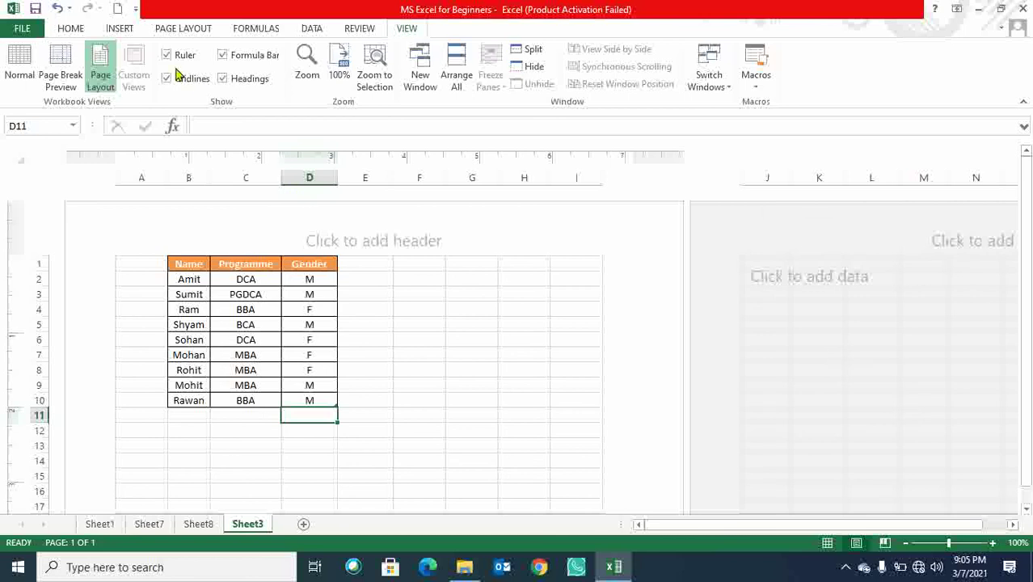
pyautogui.click(20, 71)
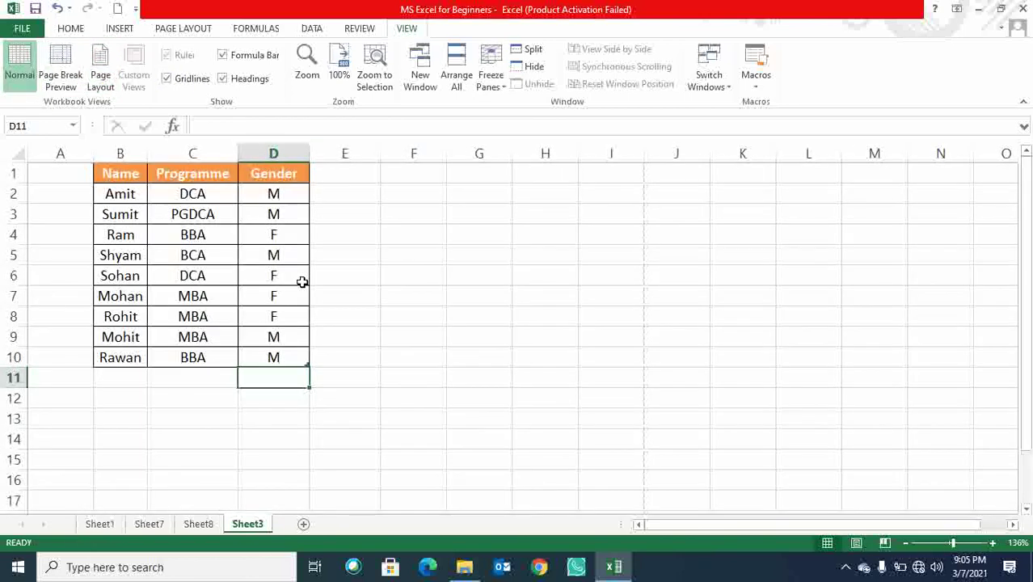
pyautogui.click(408, 279)
pyautogui.click(540, 313)
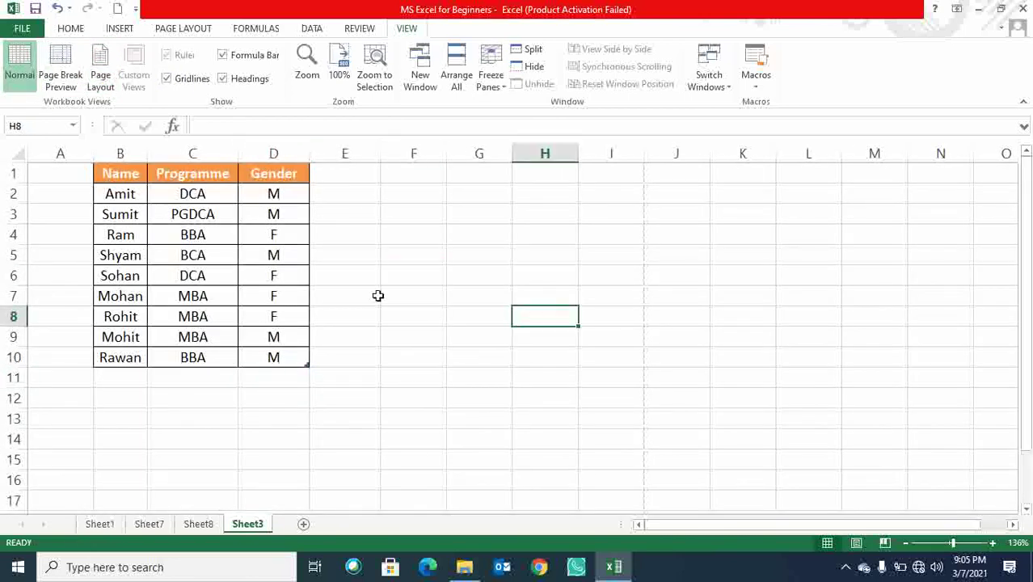
# Select the table range B1:D10 and open the print preview for Sheet3
pyautogui.click(247, 251)
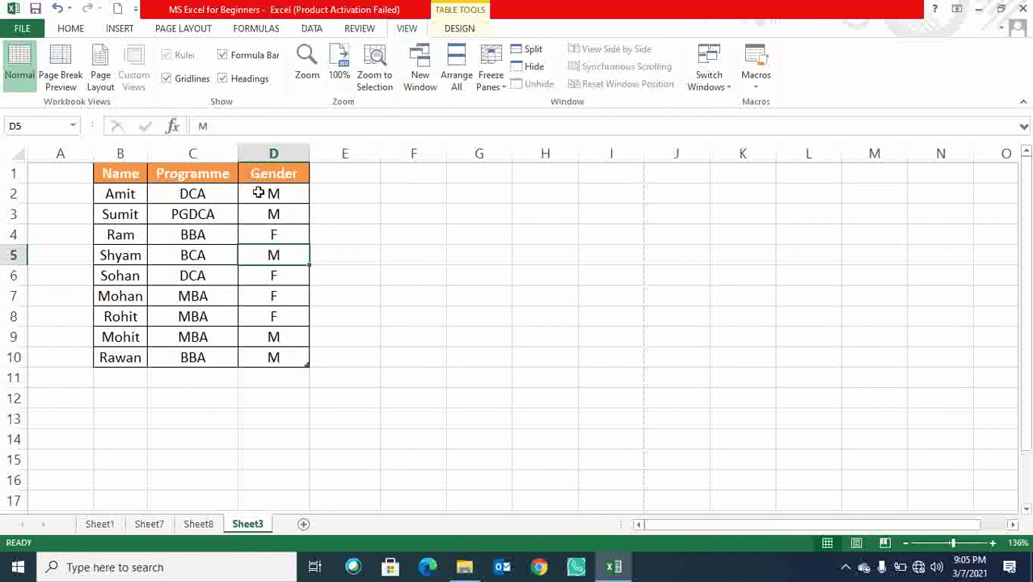
pyautogui.moveTo(107, 176); pyautogui.dragTo(316, 358)
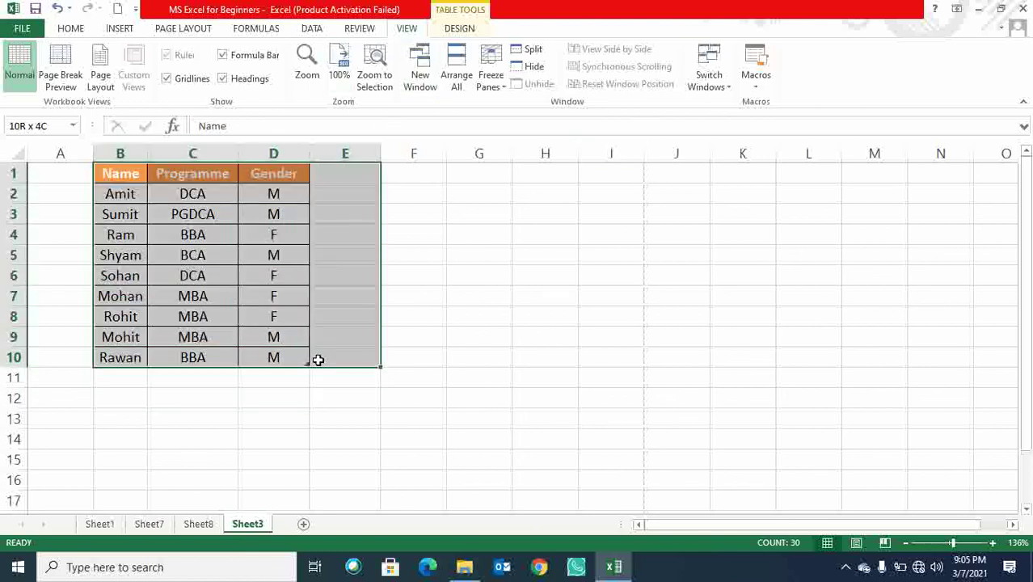
pyautogui.moveTo(117, 175); pyautogui.dragTo(295, 366)
pyautogui.hotkey('ctrl', 'p')
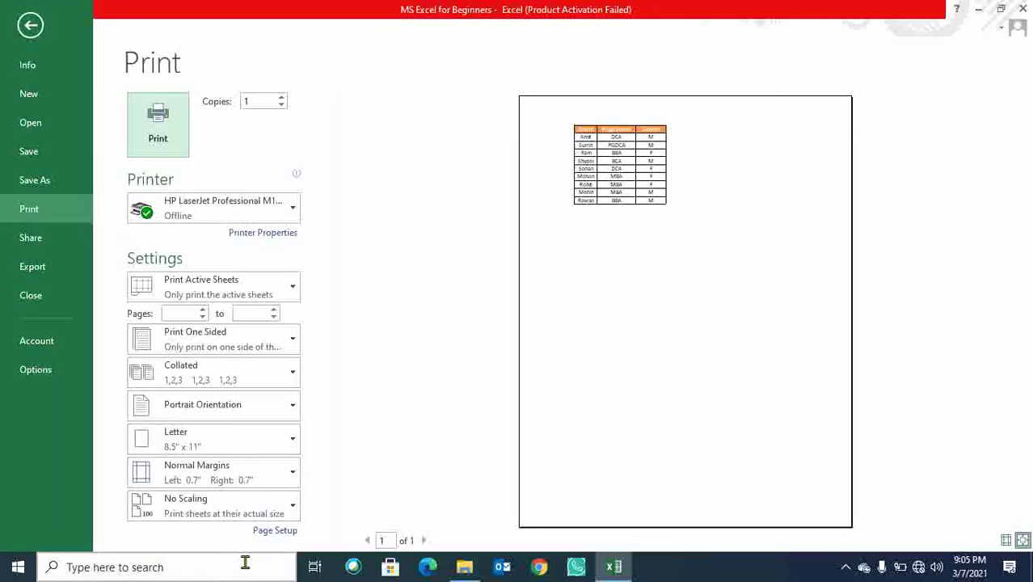
pyautogui.click(273, 531)
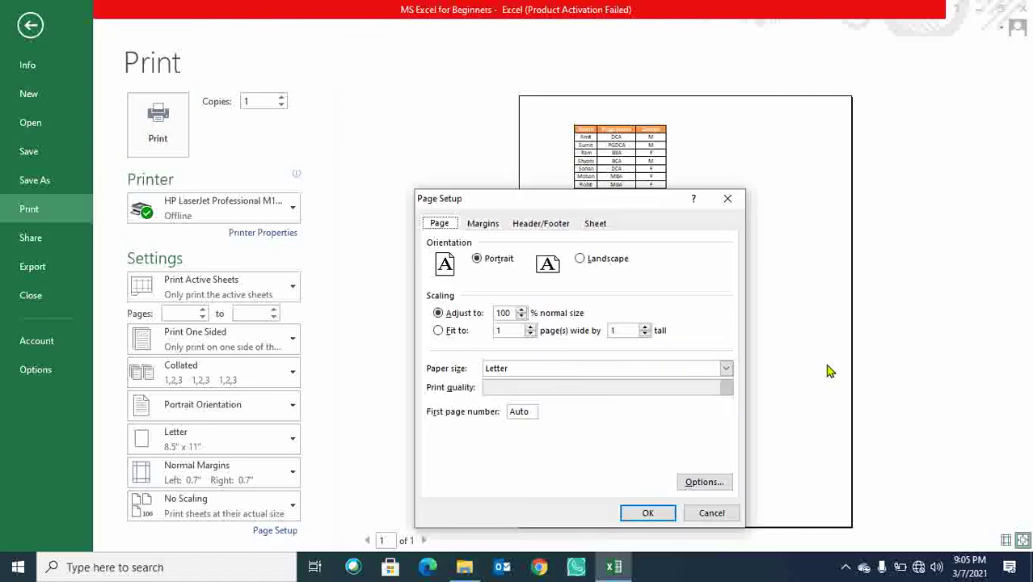
pyautogui.click(541, 223)
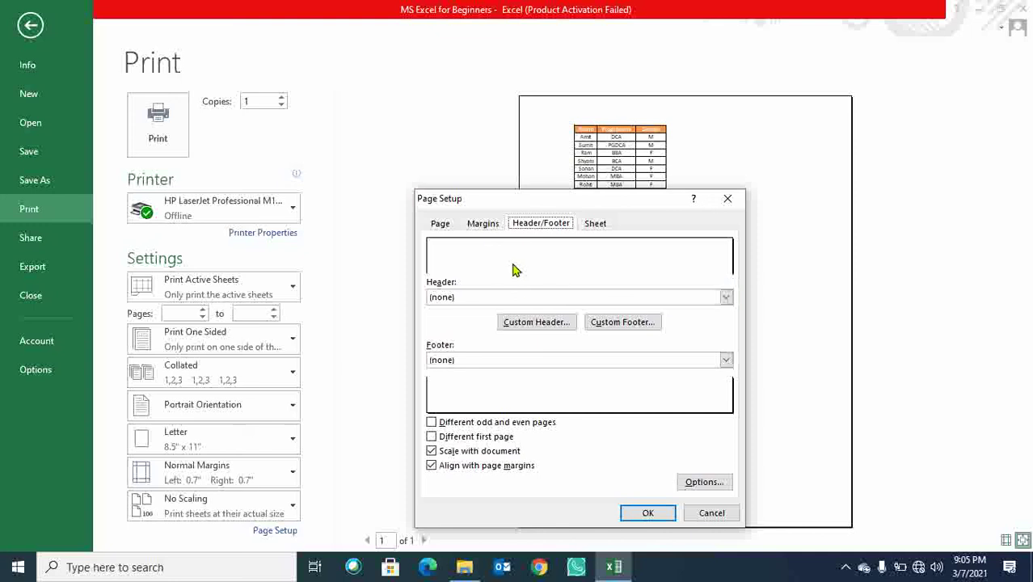
pyautogui.click(727, 299)
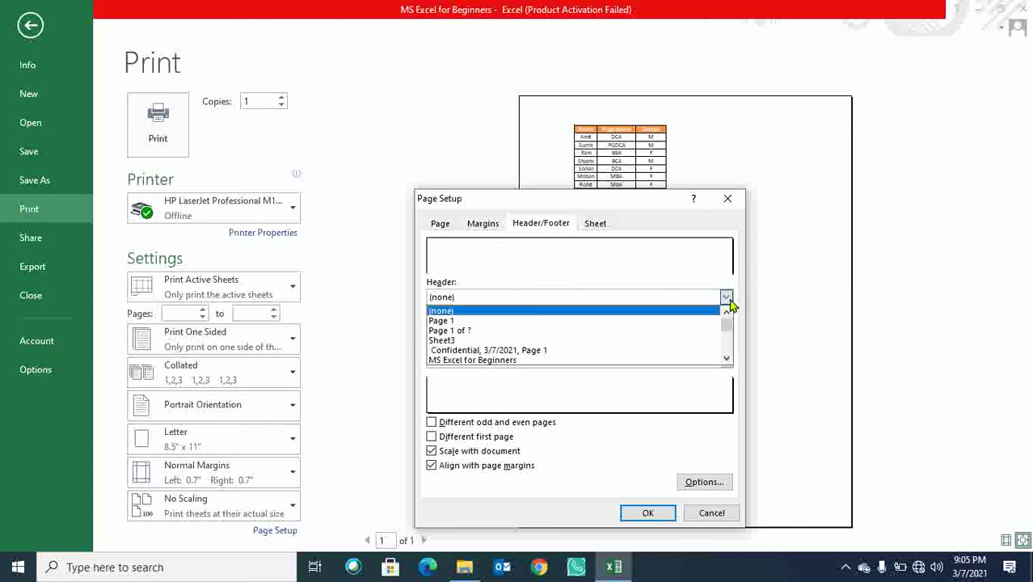
pyautogui.click(502, 361)
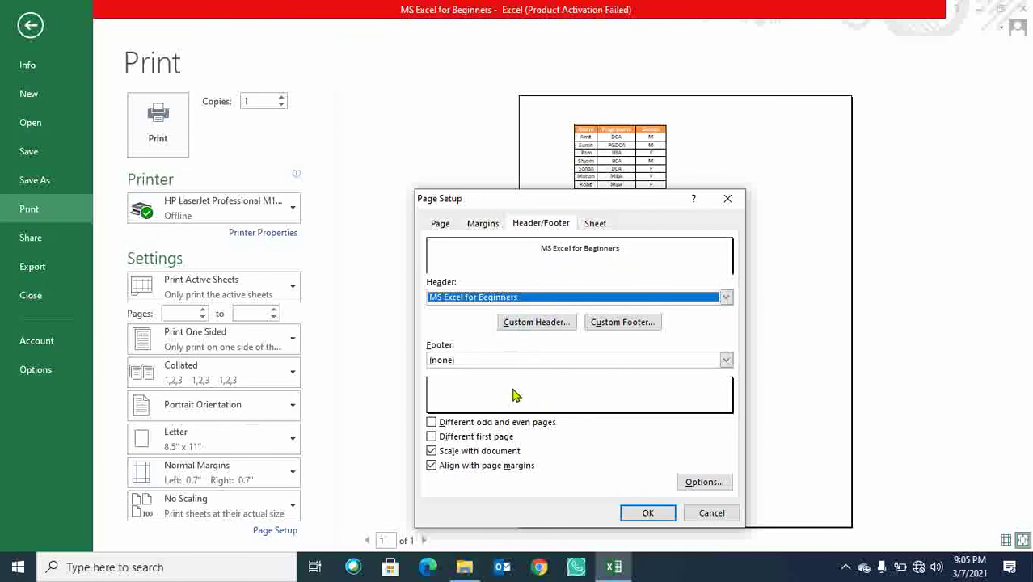
pyautogui.click(726, 360)
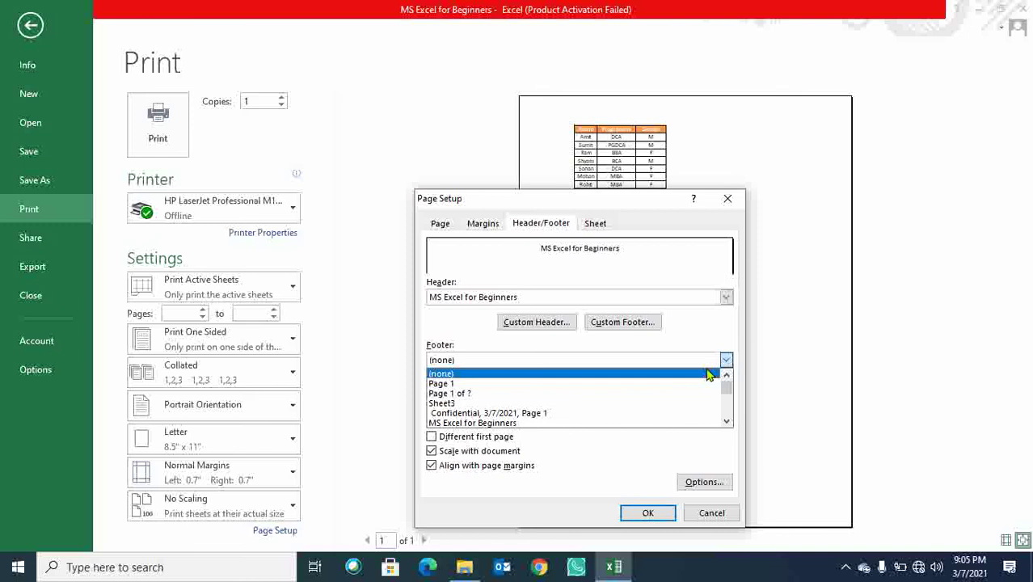
pyautogui.click(684, 349)
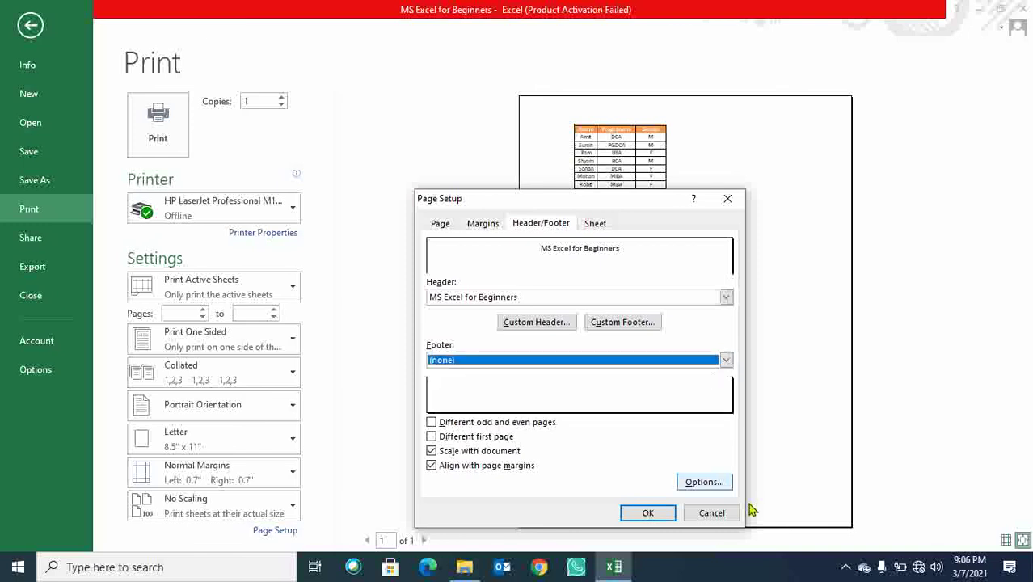
pyautogui.click(726, 199)
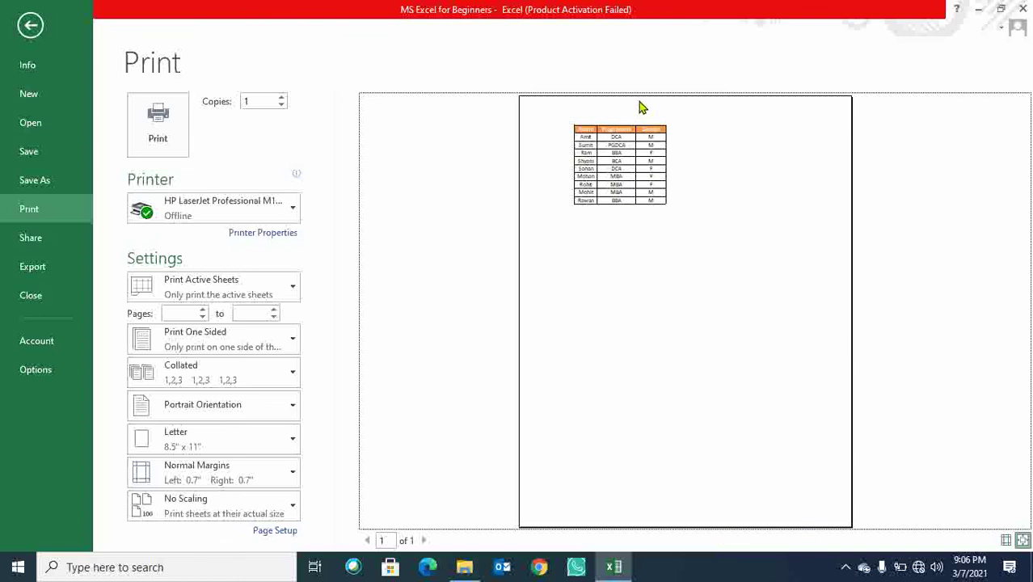
# In the page setup, set the header to "MS Excel for Beginners" and the footer to "Page 1 of ?", and apply both
pyautogui.click(275, 531)
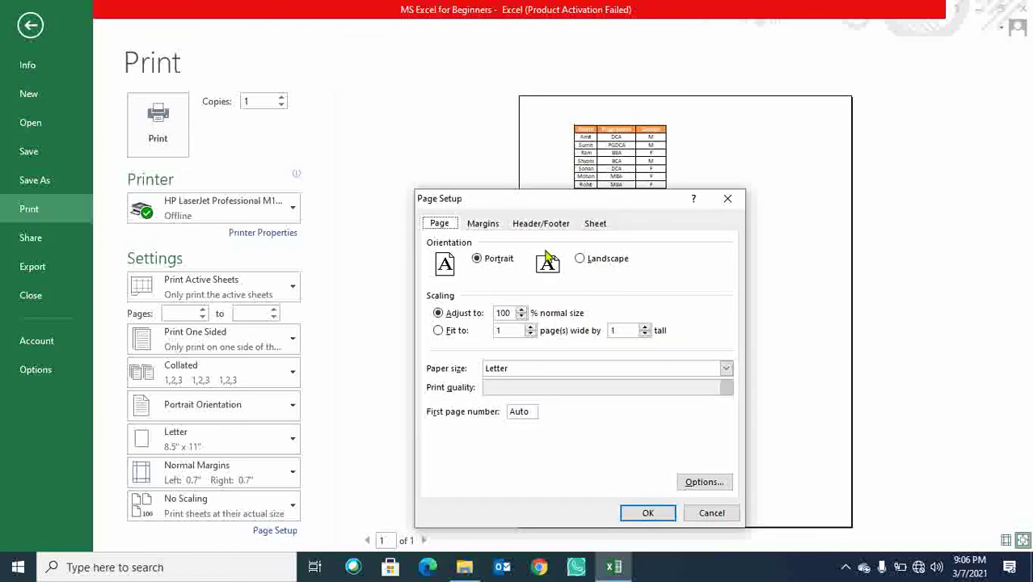
pyautogui.click(543, 224)
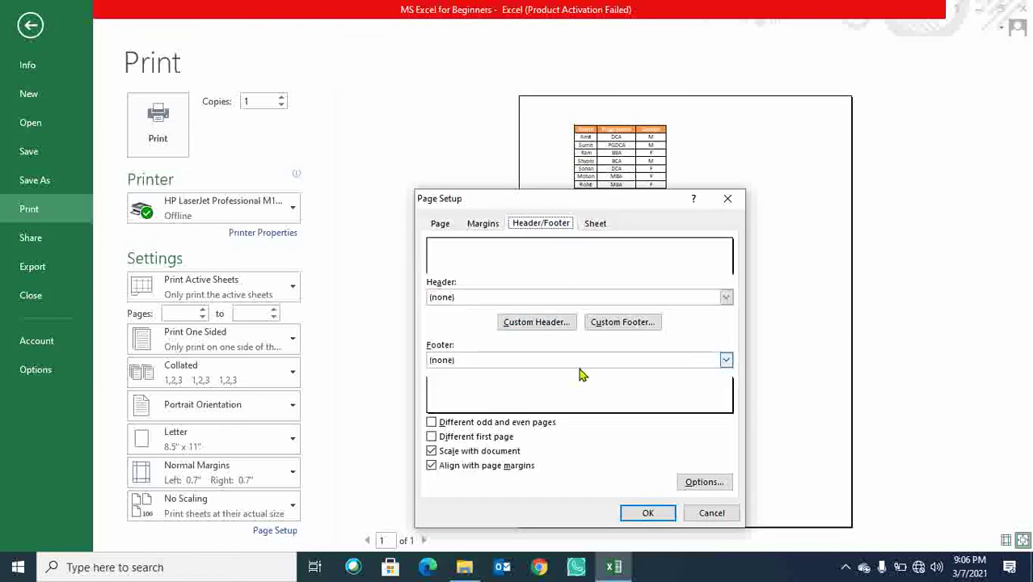
pyautogui.click(536, 298)
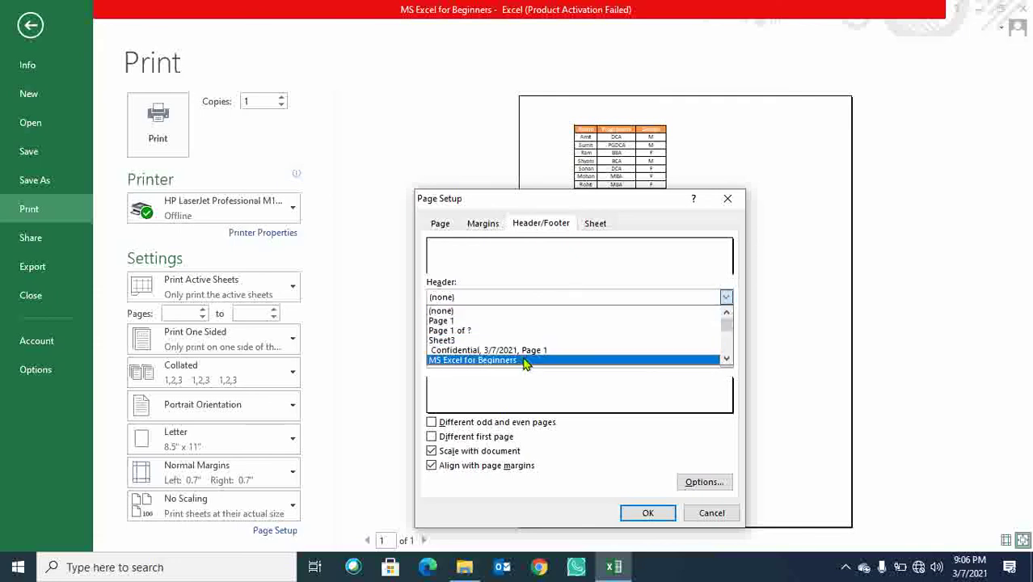
pyautogui.click(527, 360)
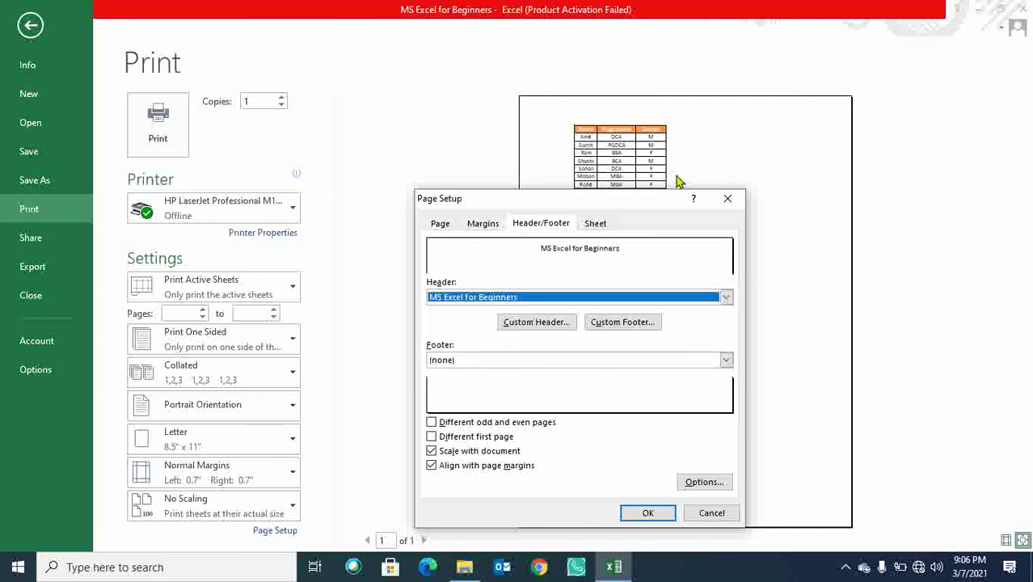
pyautogui.click(635, 362)
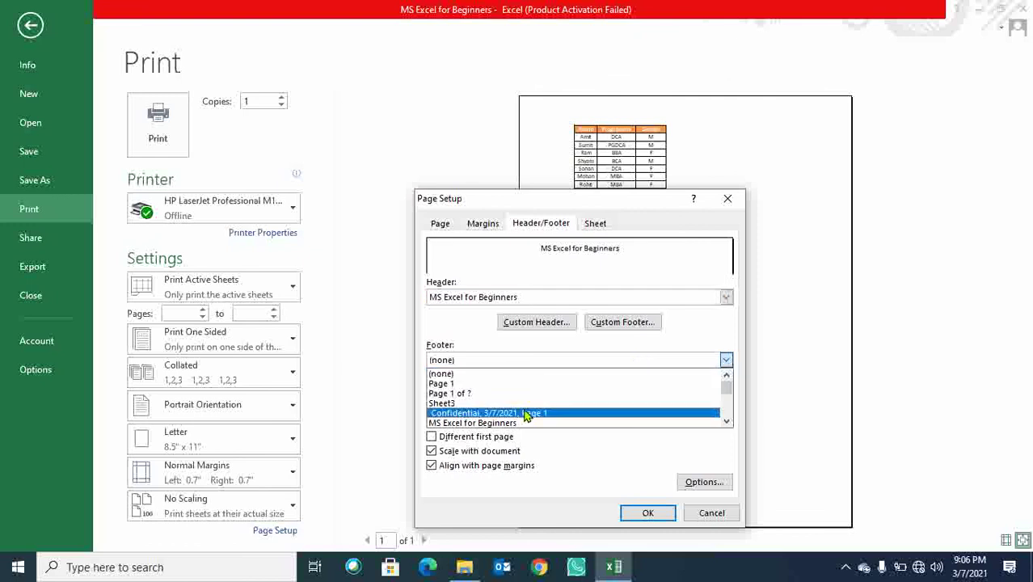
pyautogui.click(481, 395)
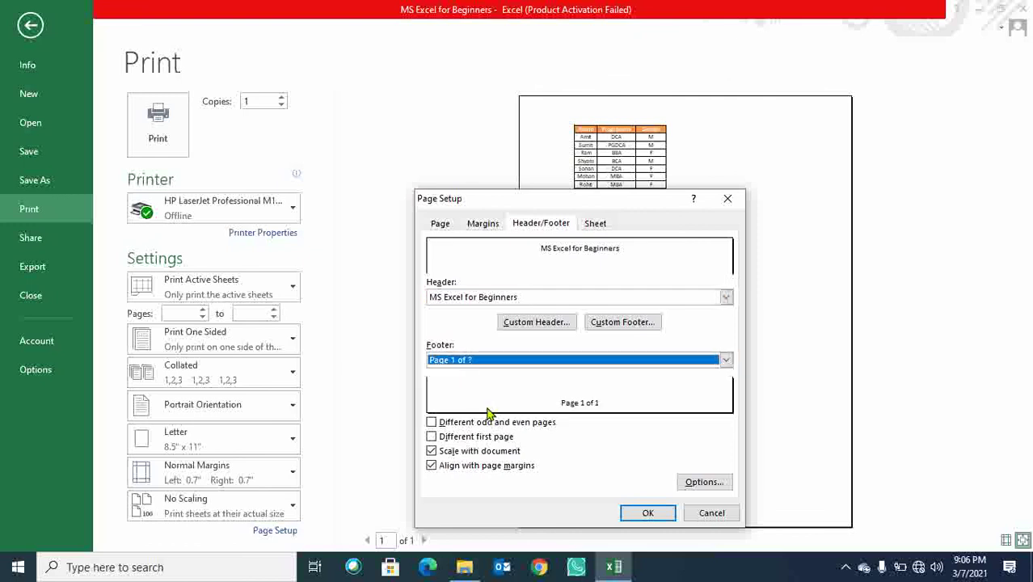
pyautogui.click(639, 514)
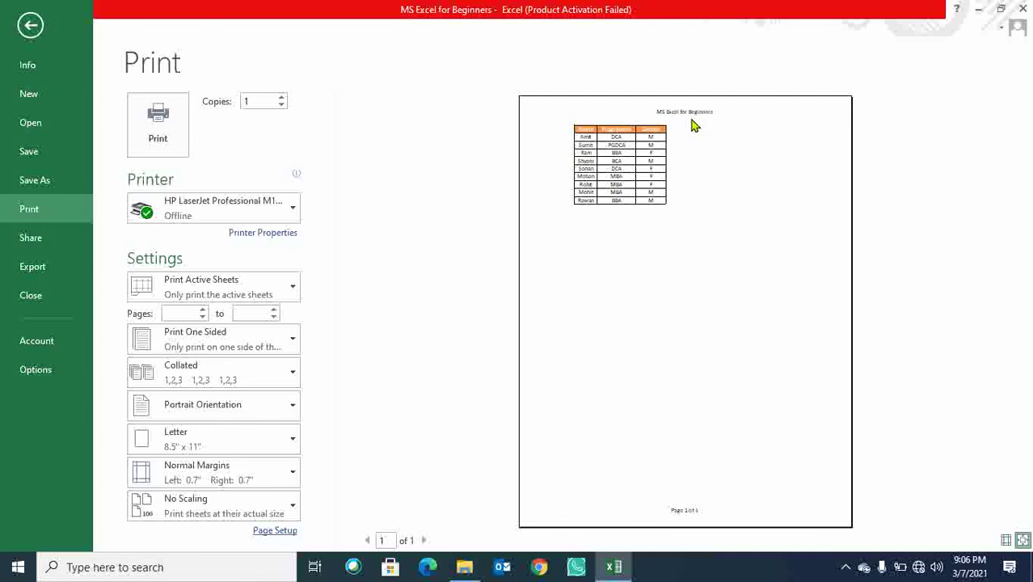
# Enlarge the print preview and examine the page's header and footer
pyautogui.click(693, 125)
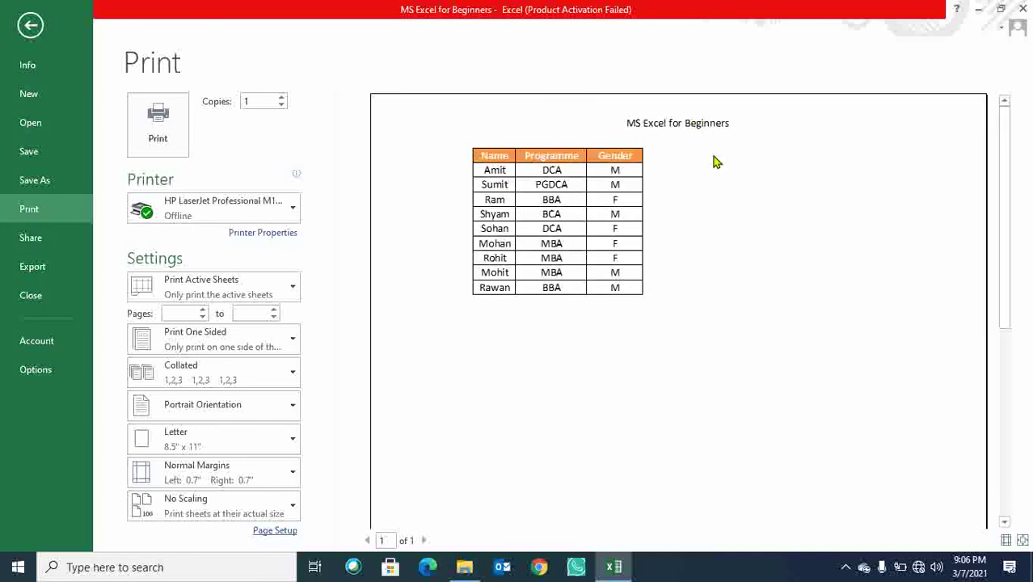
pyautogui.scroll(-5, 714, 162)
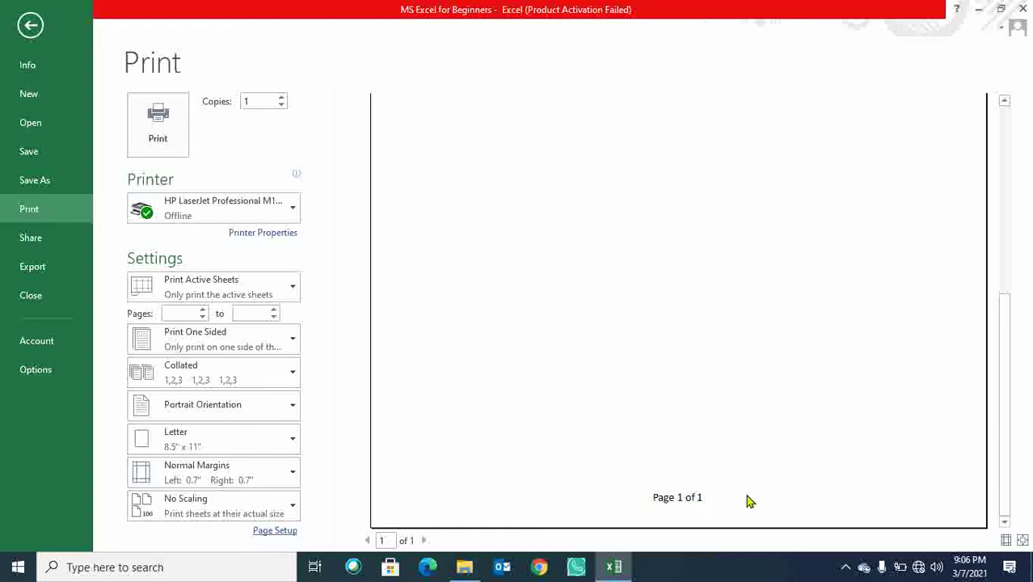
pyautogui.scroll(5, 748, 473)
pyautogui.moveTo(1003, 348); pyautogui.dragTo(1007, 113)
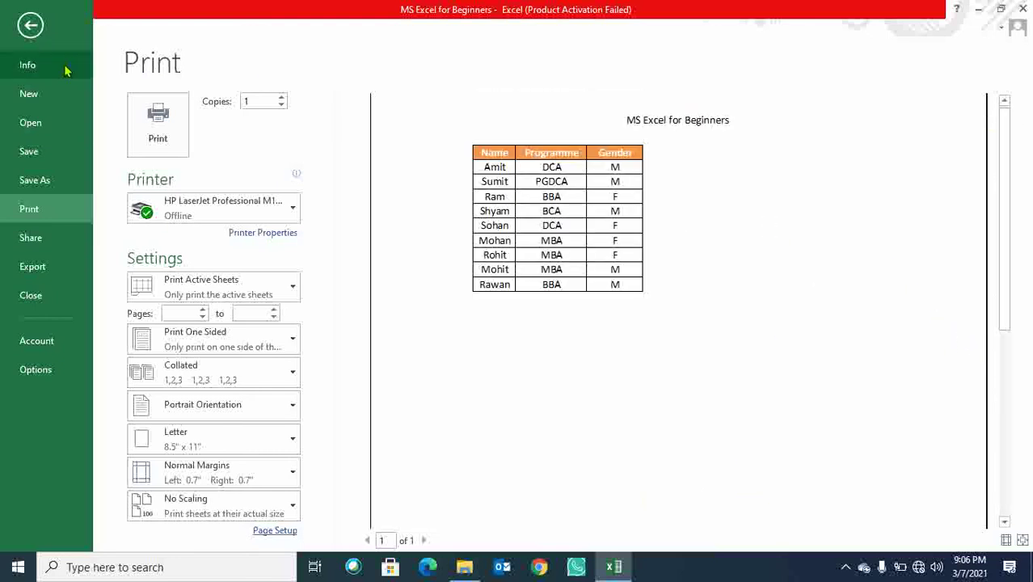
# Close the print preview and return to Sheet3 with the empty cell I6 selected
pyautogui.click(30, 25)
pyautogui.click(585, 281)
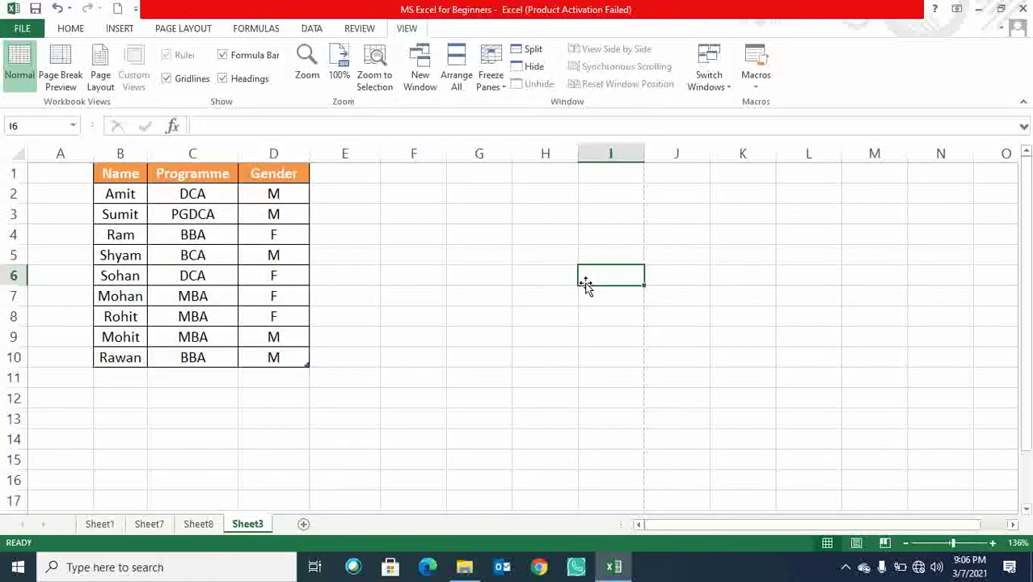
pyautogui.click(73, 31)
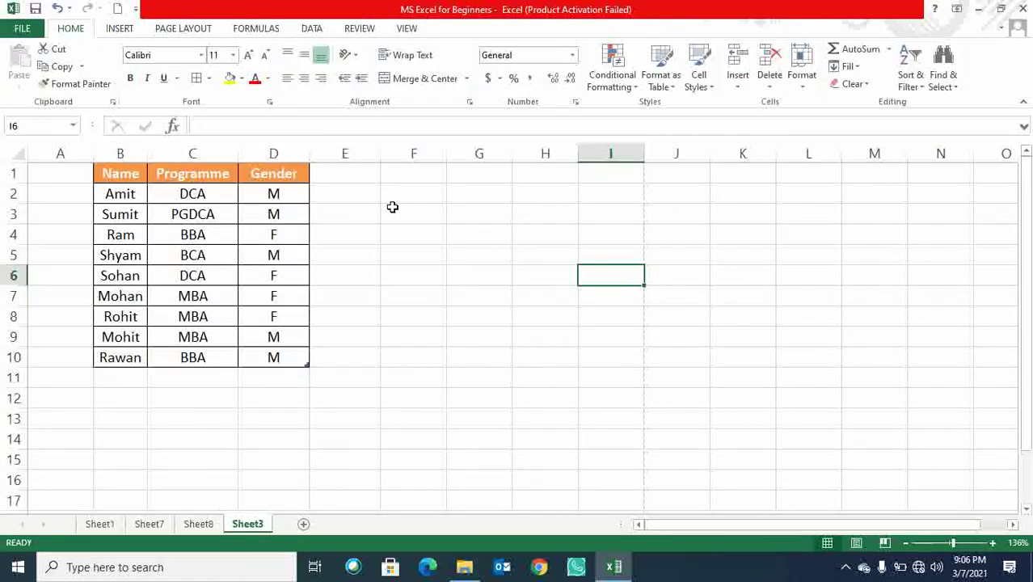
# Insert a WordArt in the green style from the second row of the gallery and set its text to "Kushwaha Academy"
pyautogui.click(135, 32)
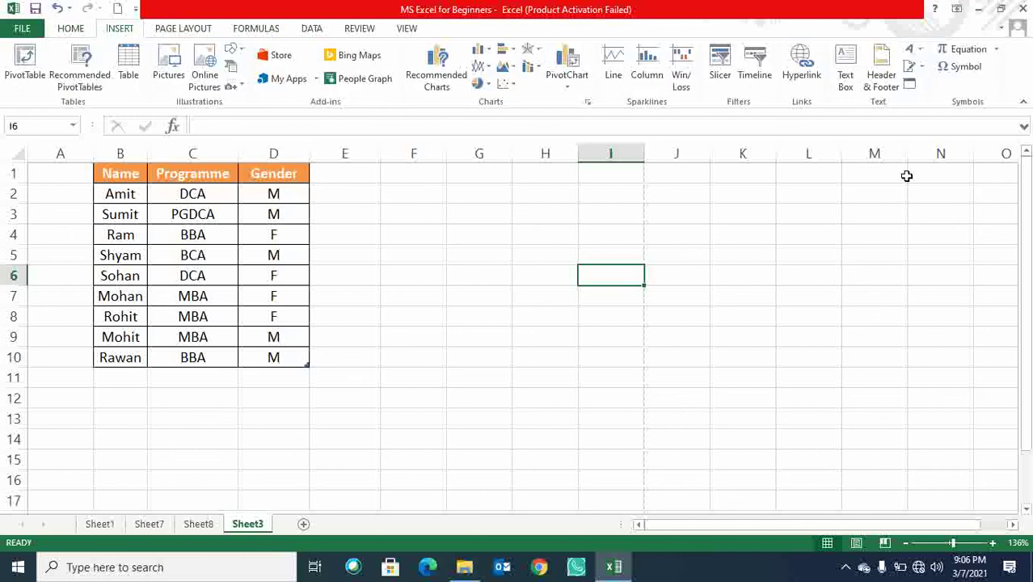
pyautogui.click(920, 50)
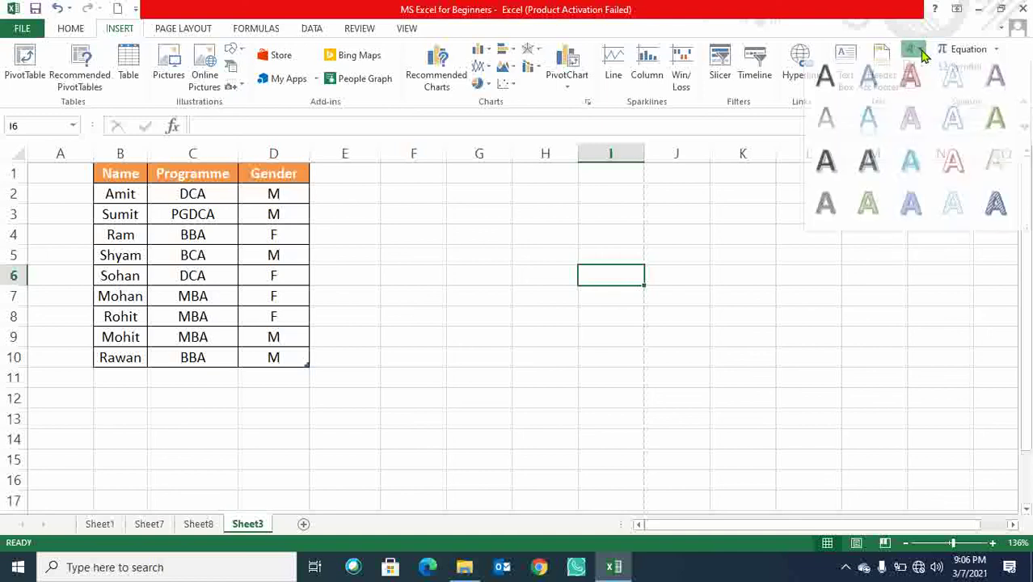
pyautogui.click(999, 123)
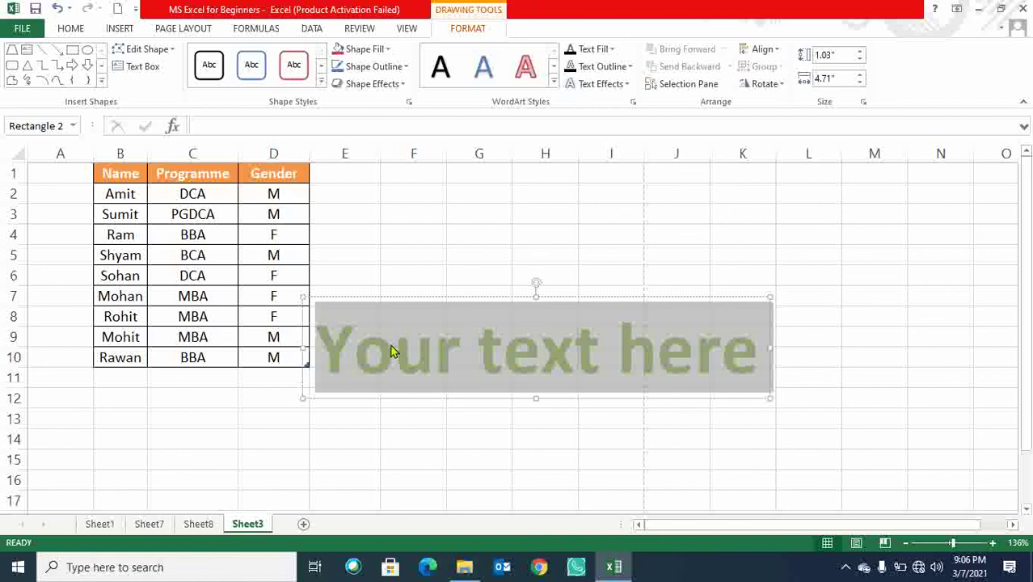
pyautogui.write('aMIT')
pyautogui.press('BackSpace')
pyautogui.press('BackSpace')
pyautogui.press('BackSpace')
pyautogui.press('BackSpace')
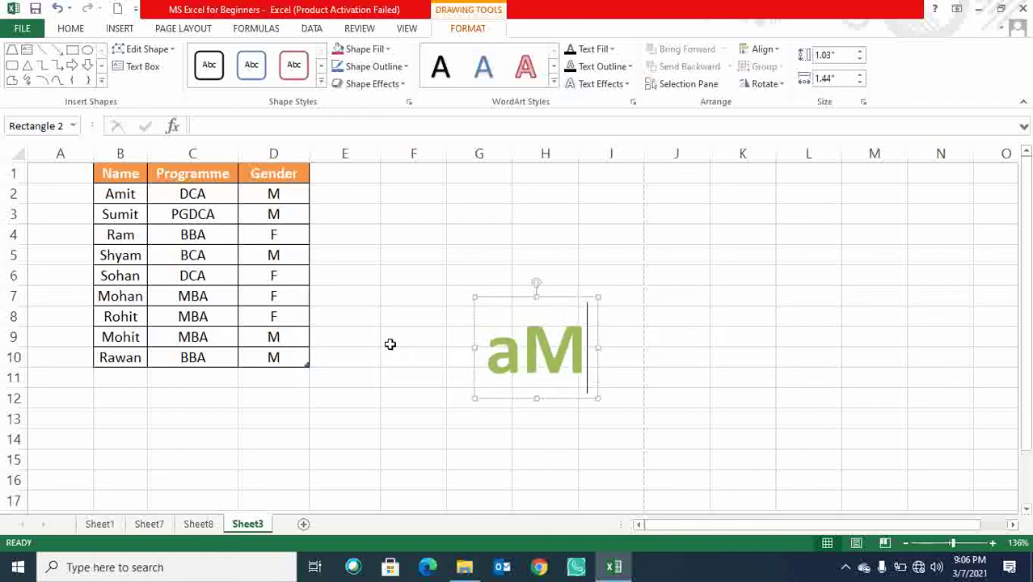
pyautogui.write('Kus')
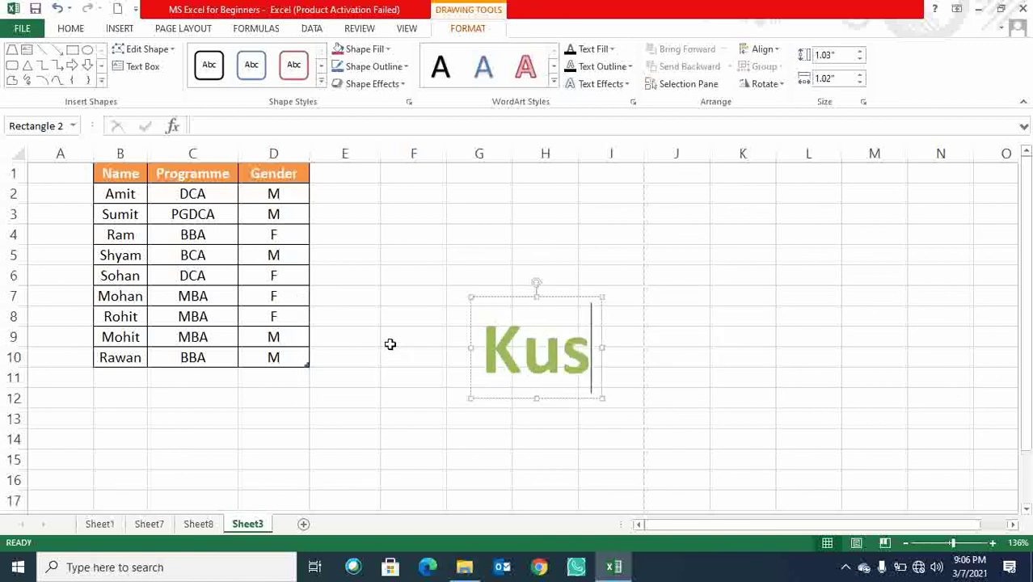
pyautogui.write('hwaha Academy')
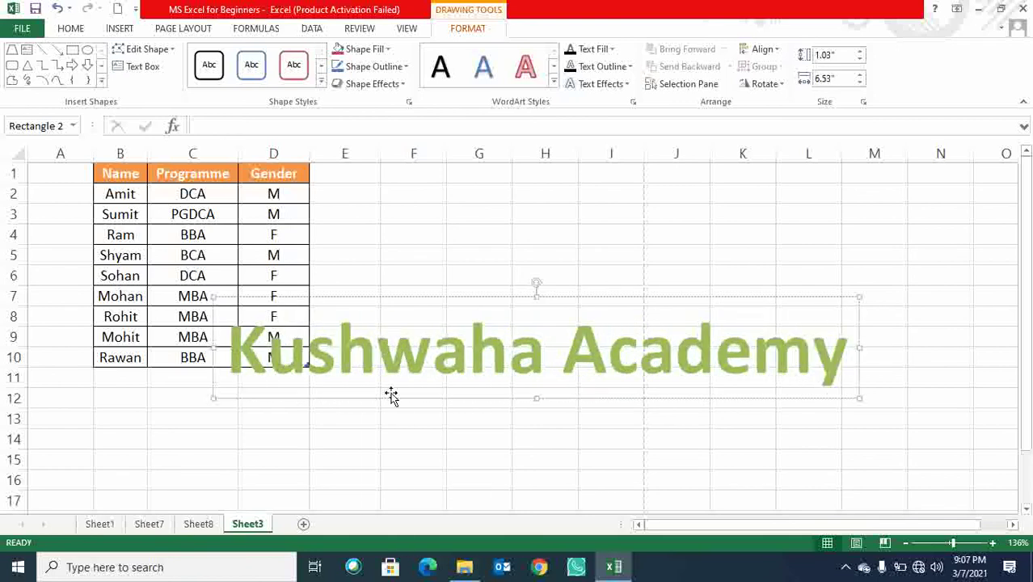
pyautogui.click(487, 452)
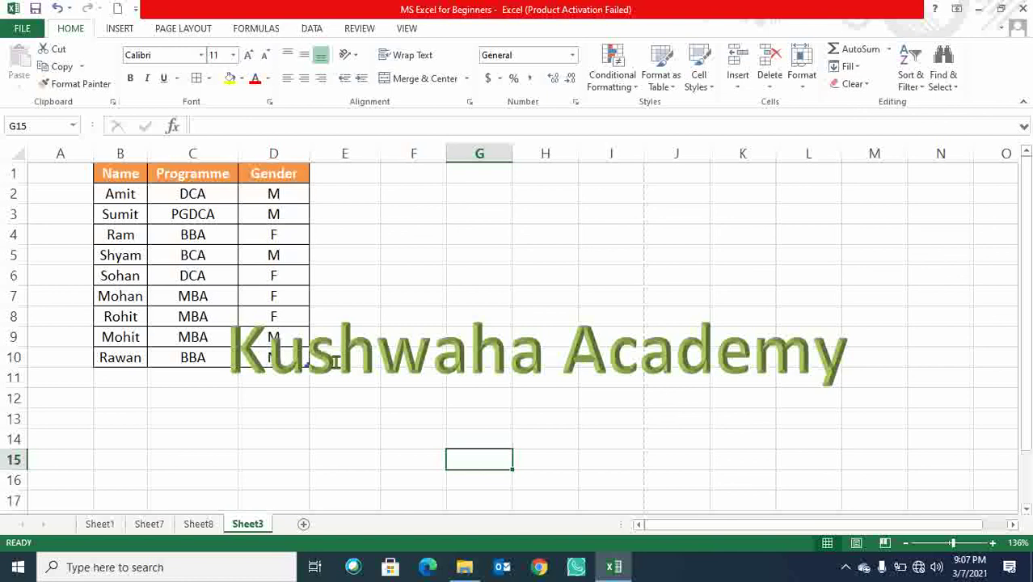
# Change the style of the whole WordArt text to the white fill with red outline and hard shadow
pyautogui.moveTo(241, 351); pyautogui.dragTo(836, 358)
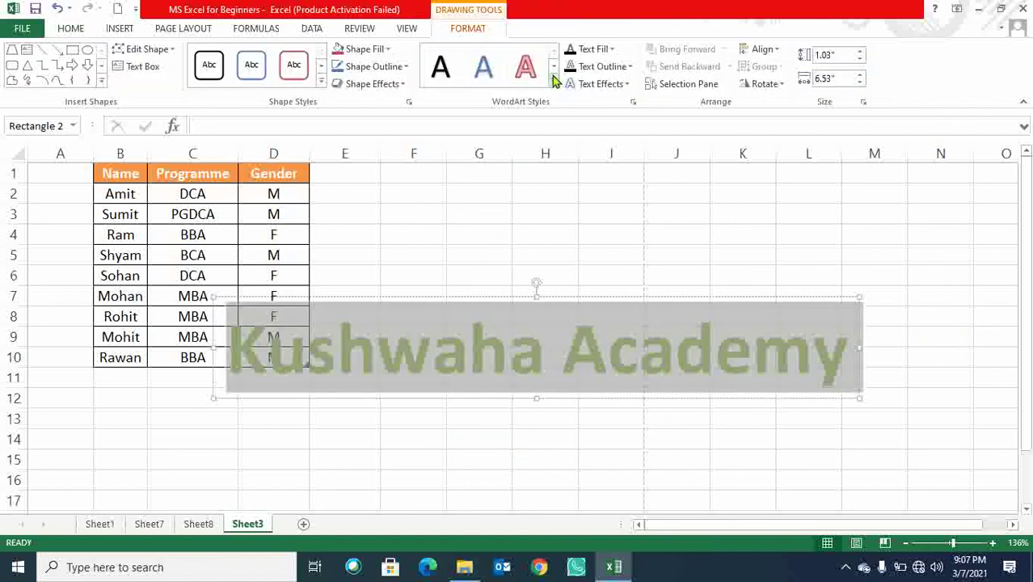
pyautogui.click(555, 86)
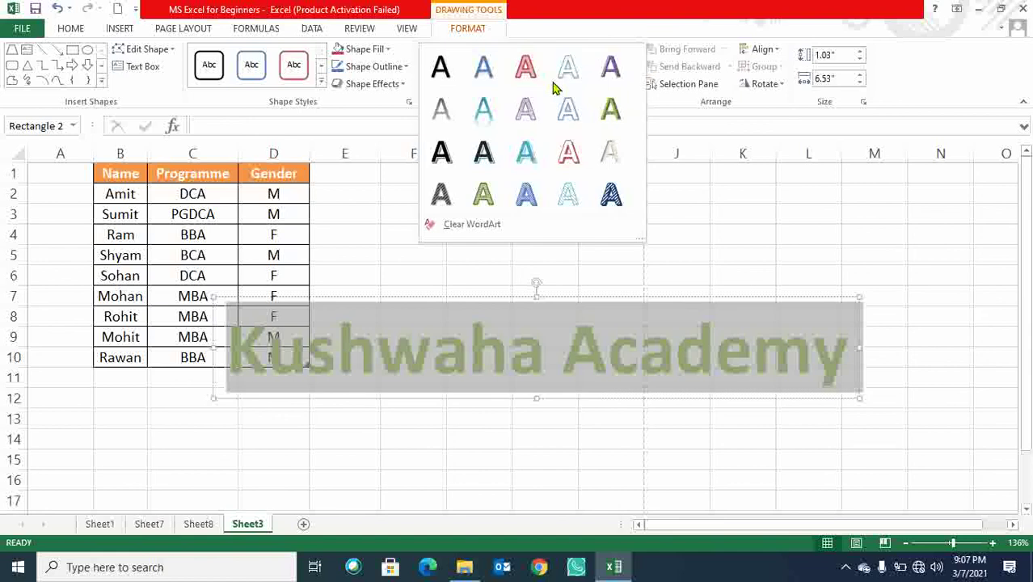
pyautogui.click(574, 158)
pyautogui.press('Escape')
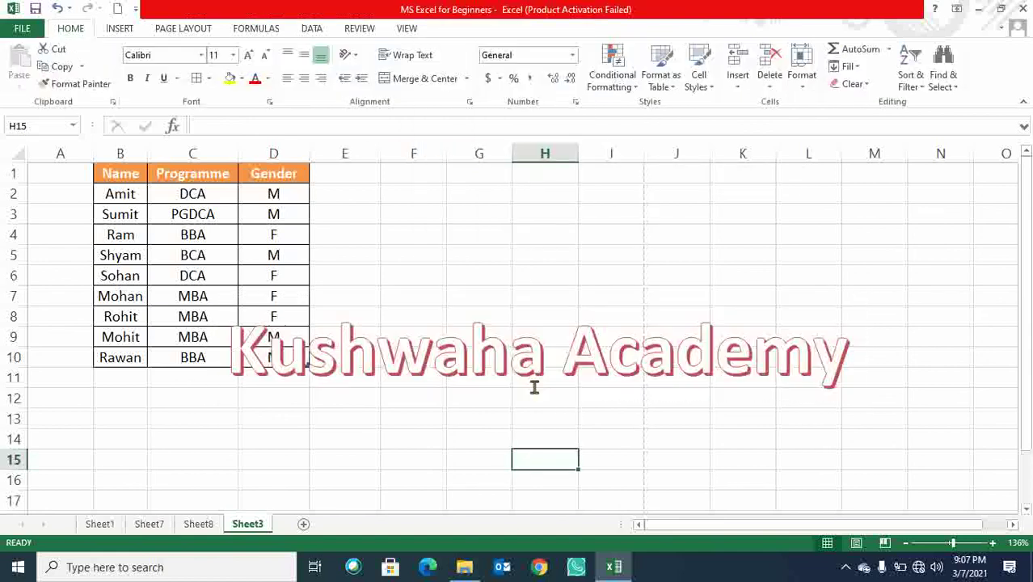
# Move the "Kushwaha Academy" WordArt down and left so that it starts in column A and spans rows 9 to 14
pyautogui.click(509, 356)
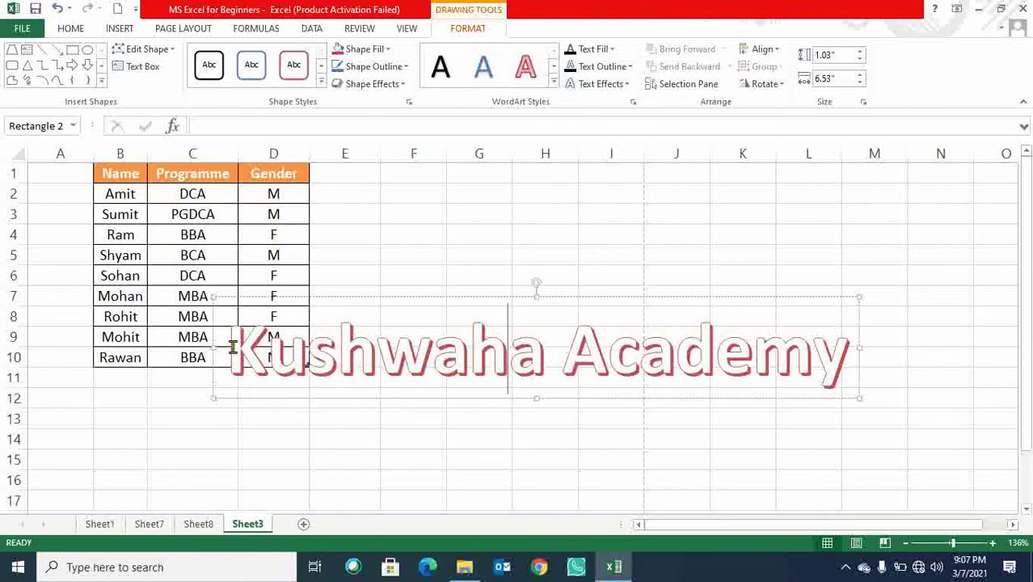
pyautogui.moveTo(238, 349); pyautogui.dragTo(757, 356)
pyautogui.moveTo(611, 296); pyautogui.dragTo(242, 347)
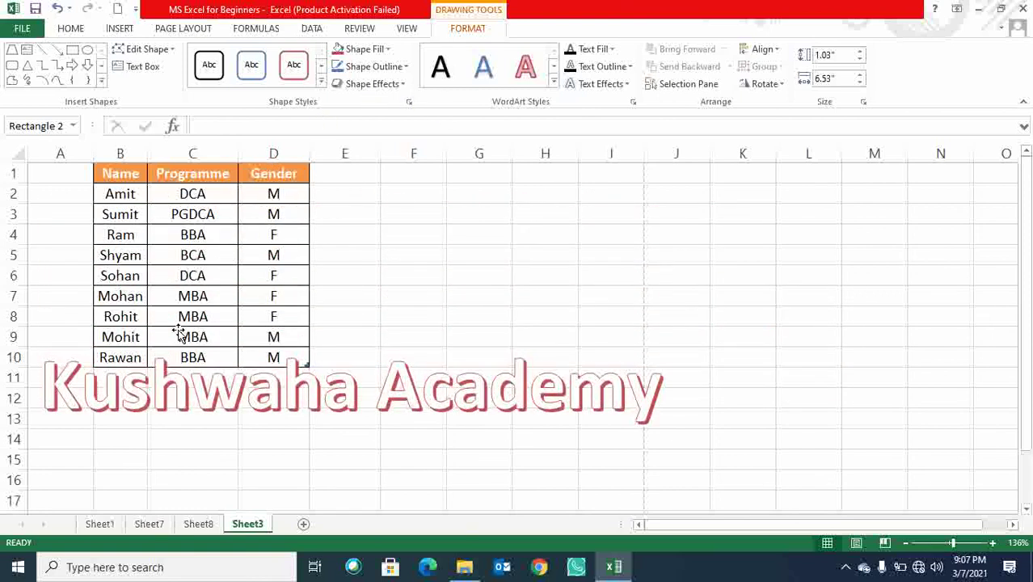
pyautogui.click(611, 235)
pyautogui.click(639, 417)
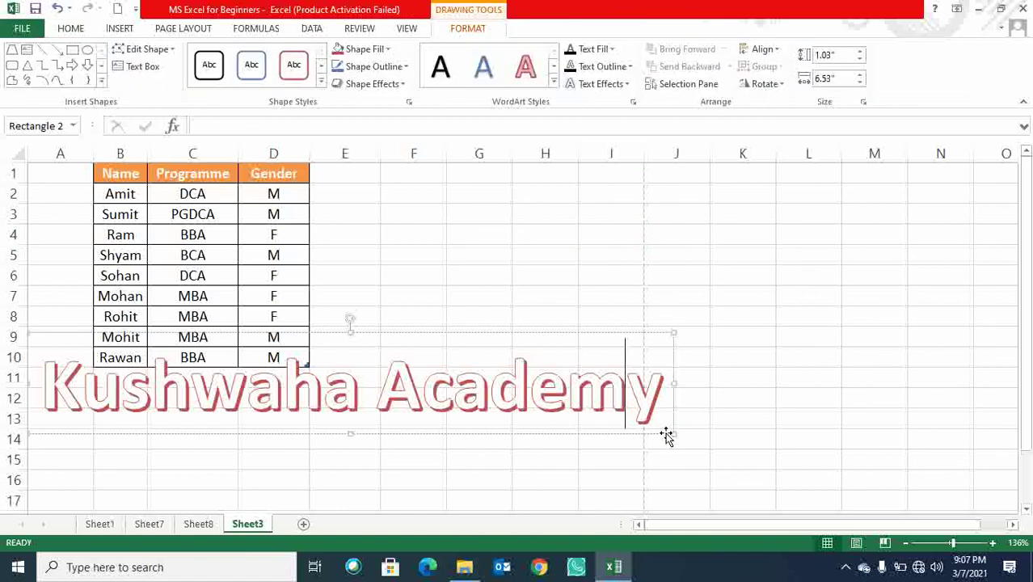
# Narrow the WordArt box to 3" wide, and stretch it back to about 6.54" wide and 1.03" high
pyautogui.moveTo(671, 433); pyautogui.dragTo(323, 427)
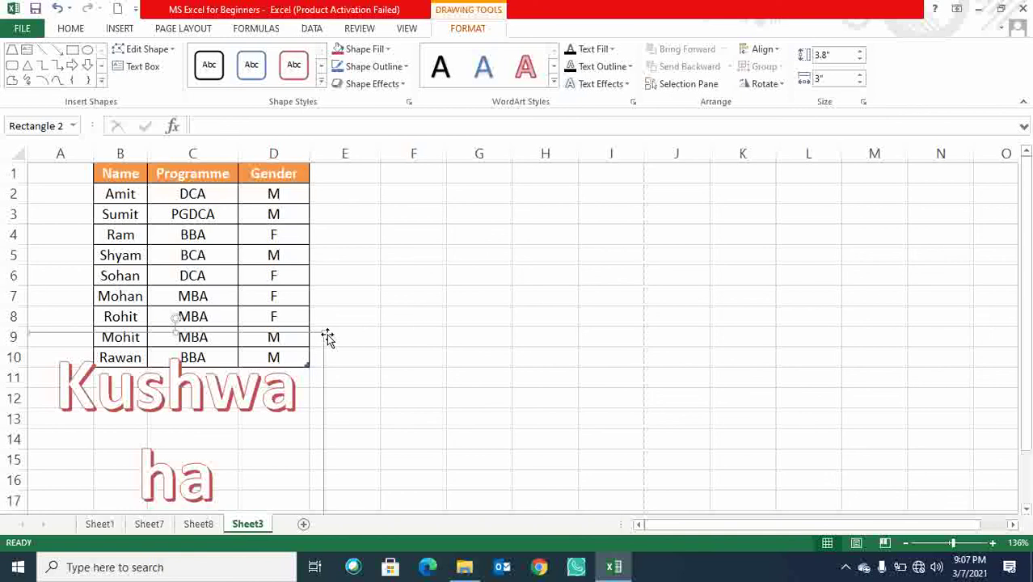
pyautogui.moveTo(324, 333); pyautogui.dragTo(675, 295)
pyautogui.click(838, 291)
pyautogui.click(527, 349)
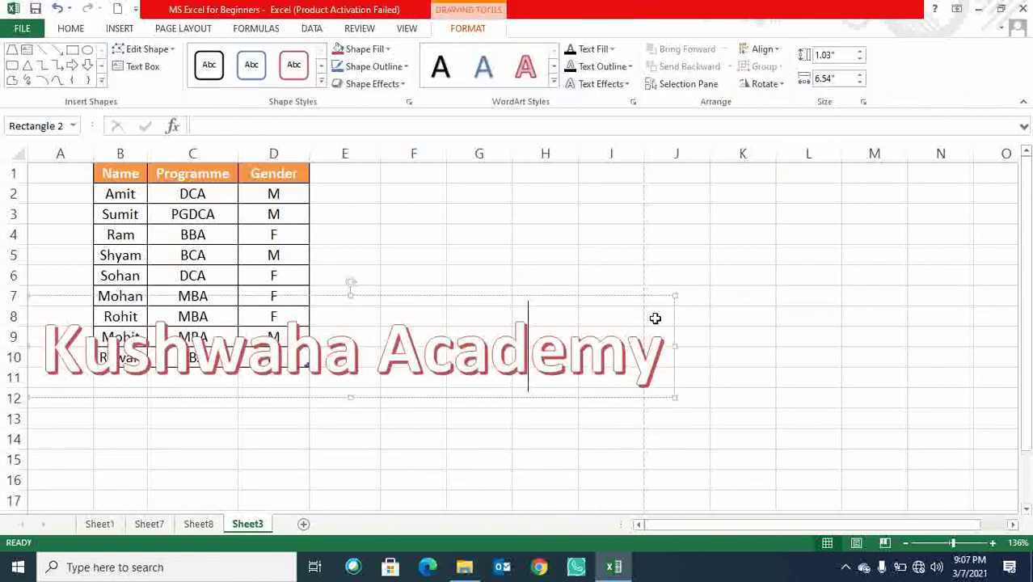
pyautogui.click(535, 249)
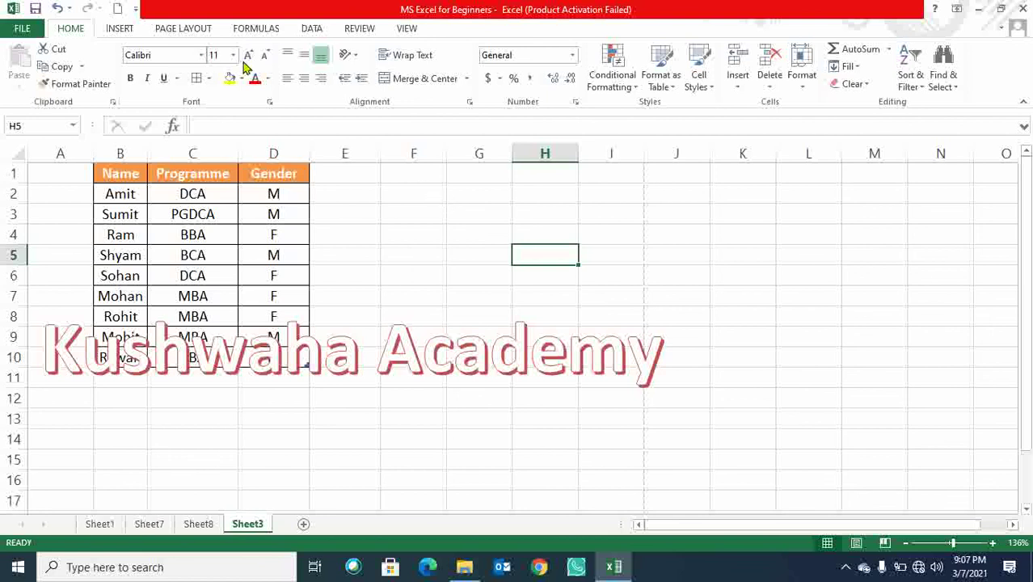
# Delete the "Kushwaha Academy" WordArt from Sheet3 and select cell E2
pyautogui.click(121, 28)
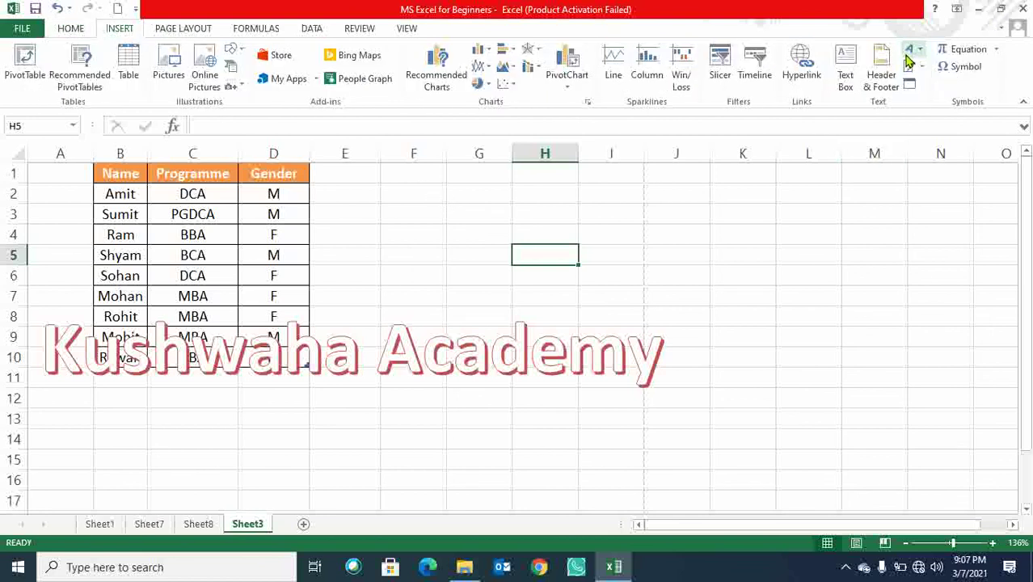
pyautogui.click(320, 346)
pyautogui.click(381, 298)
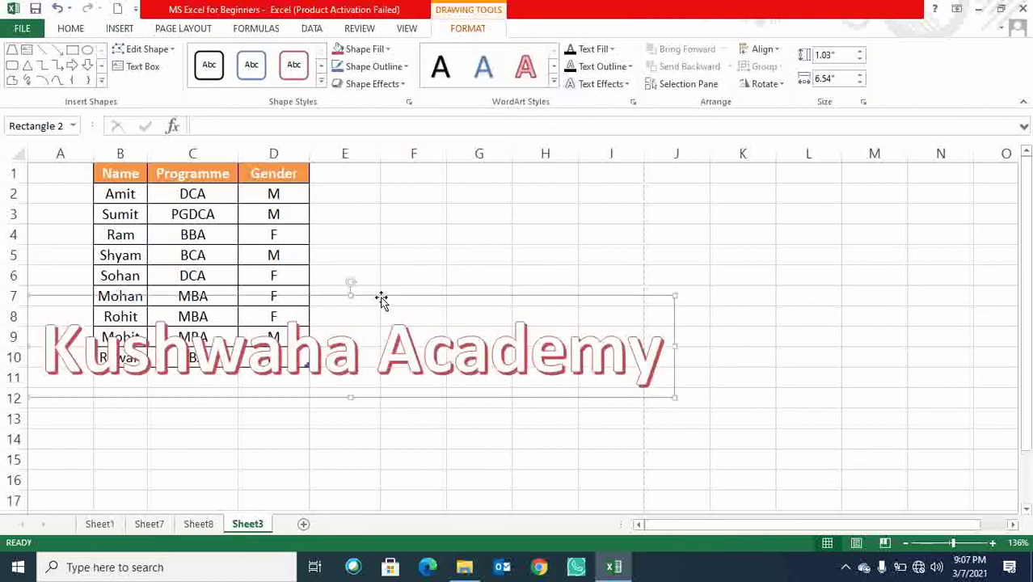
pyautogui.press('Delete')
pyautogui.click(335, 191)
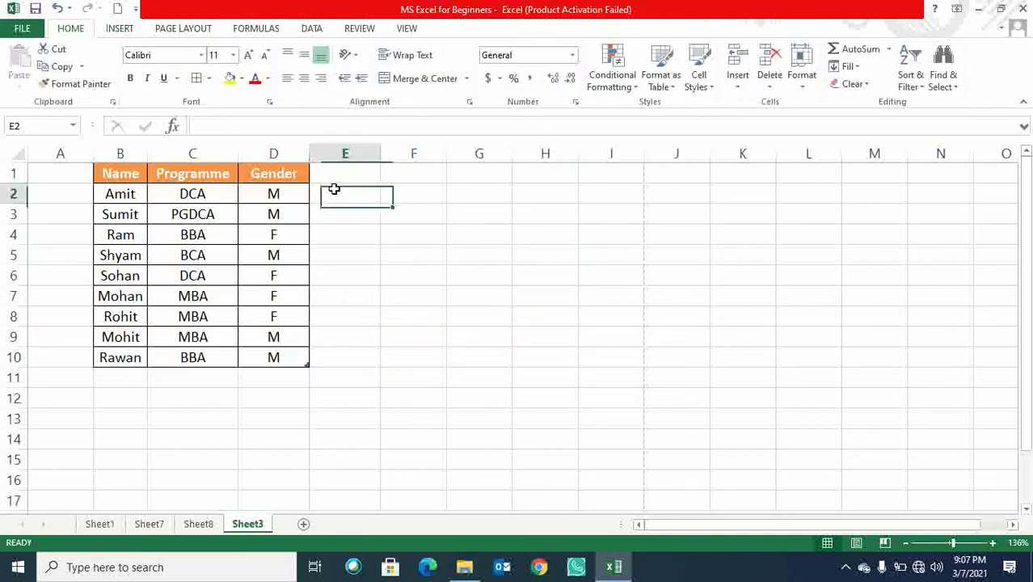
# Look through the built-in equations and insert the Quadratic Formula into Sheet3
pyautogui.click(120, 29)
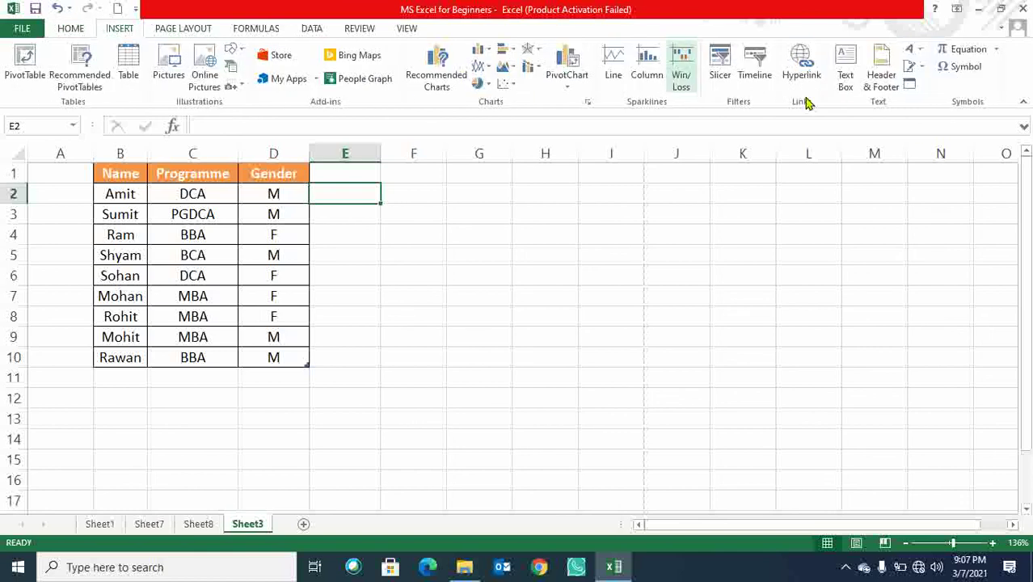
pyautogui.click(996, 50)
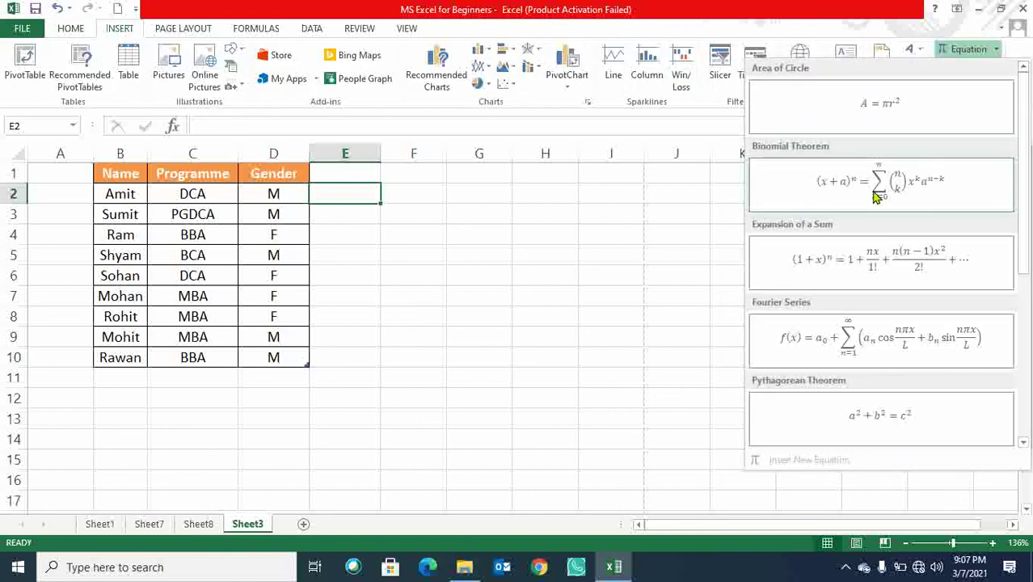
pyautogui.scroll(-3, 865, 357)
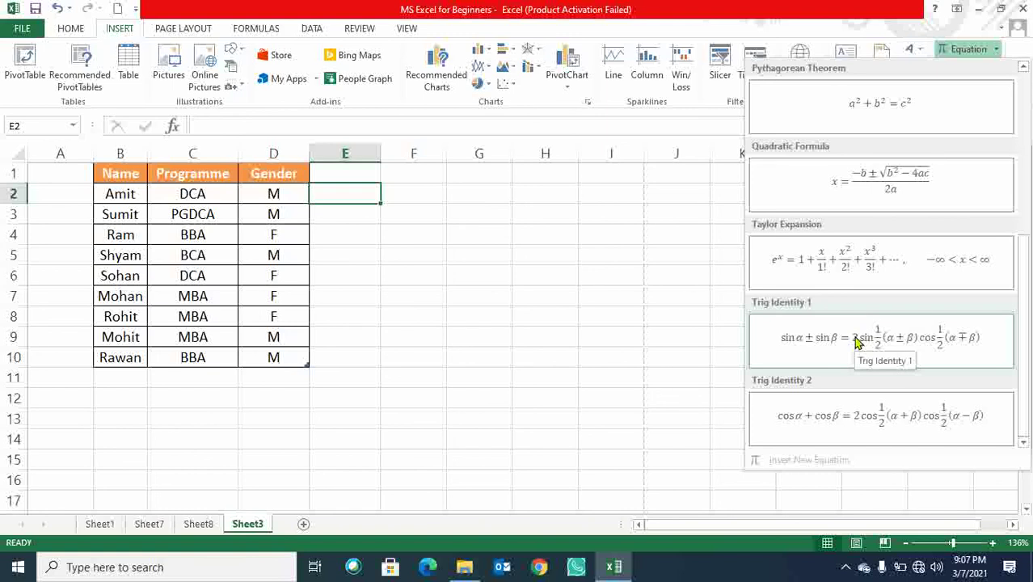
pyautogui.scroll(2, 850, 384)
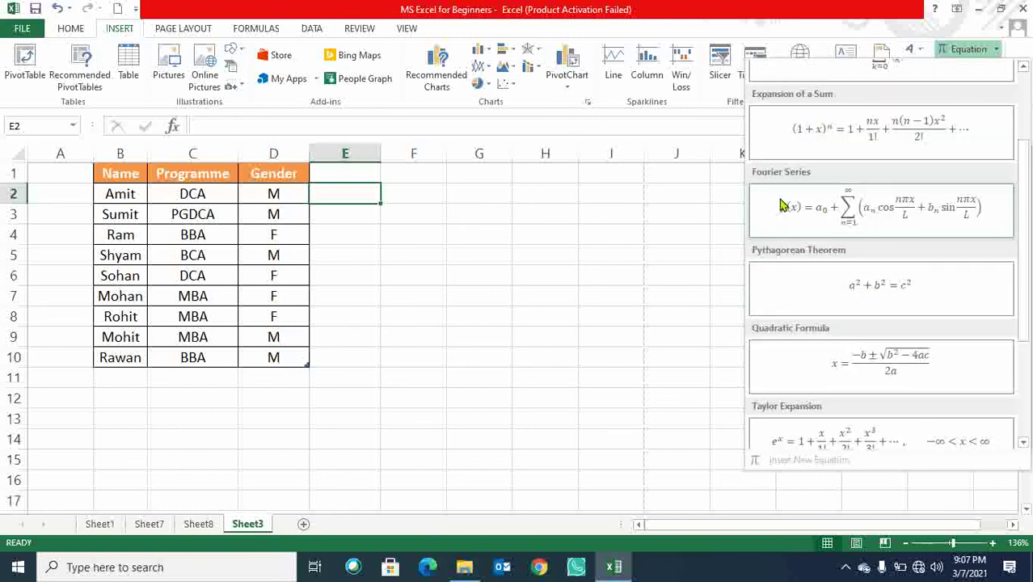
pyautogui.click(889, 366)
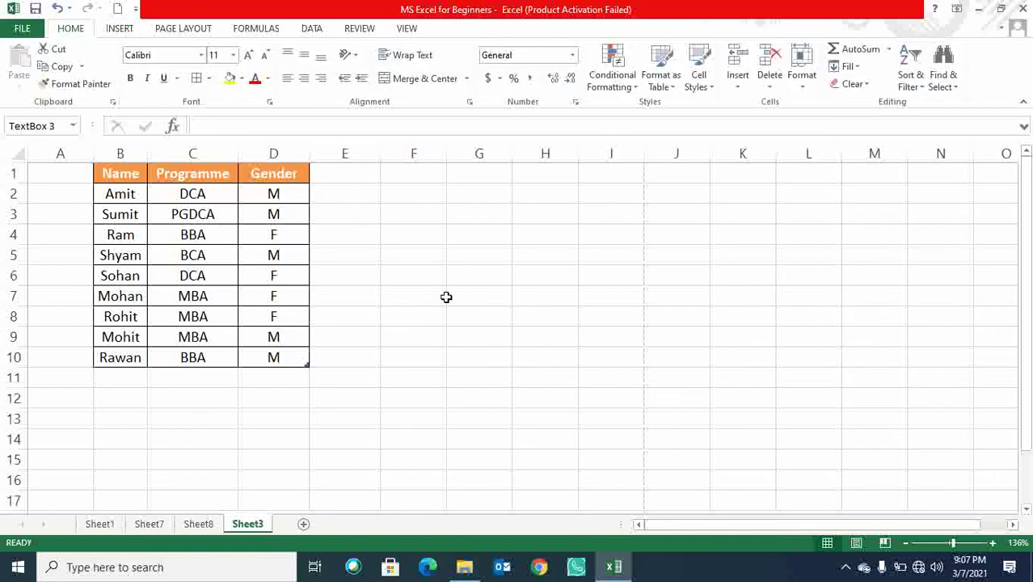
pyautogui.click(403, 232)
pyautogui.click(554, 343)
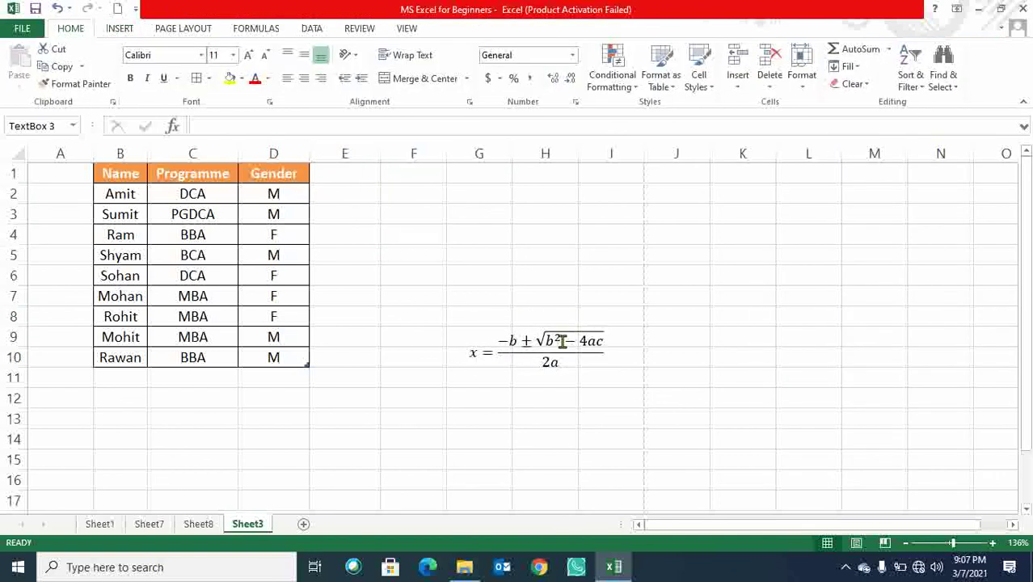
# Move the quadratic formula beside the table, over columns E to G in rows 2 and 3
pyautogui.moveTo(536, 327); pyautogui.dragTo(405, 169)
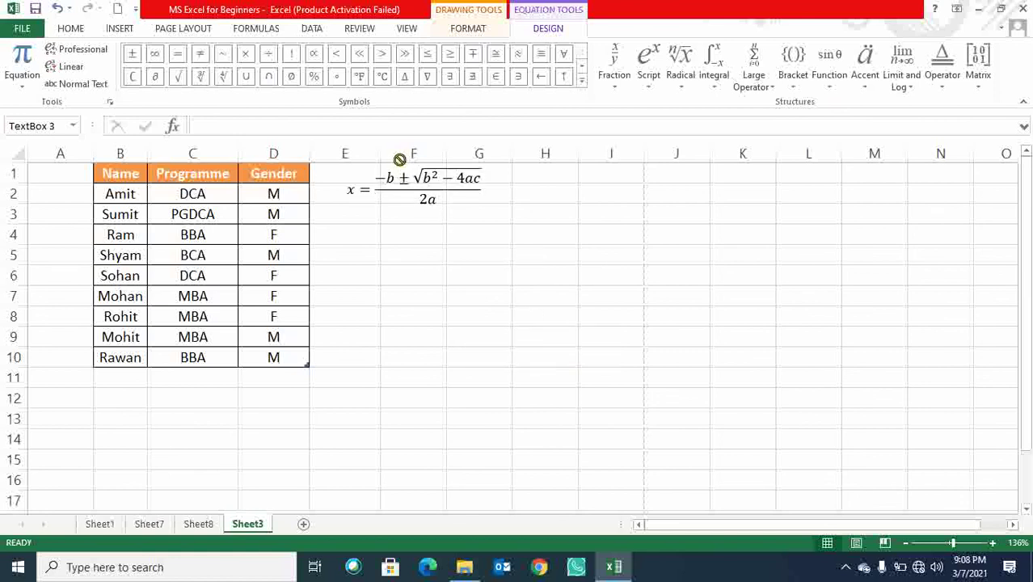
pyautogui.click(461, 206)
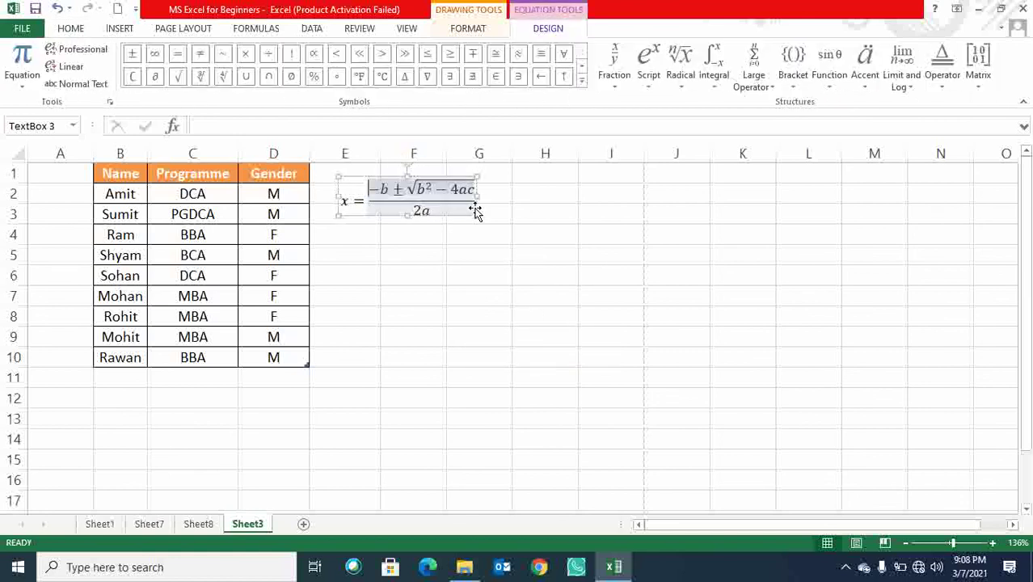
pyautogui.click(546, 241)
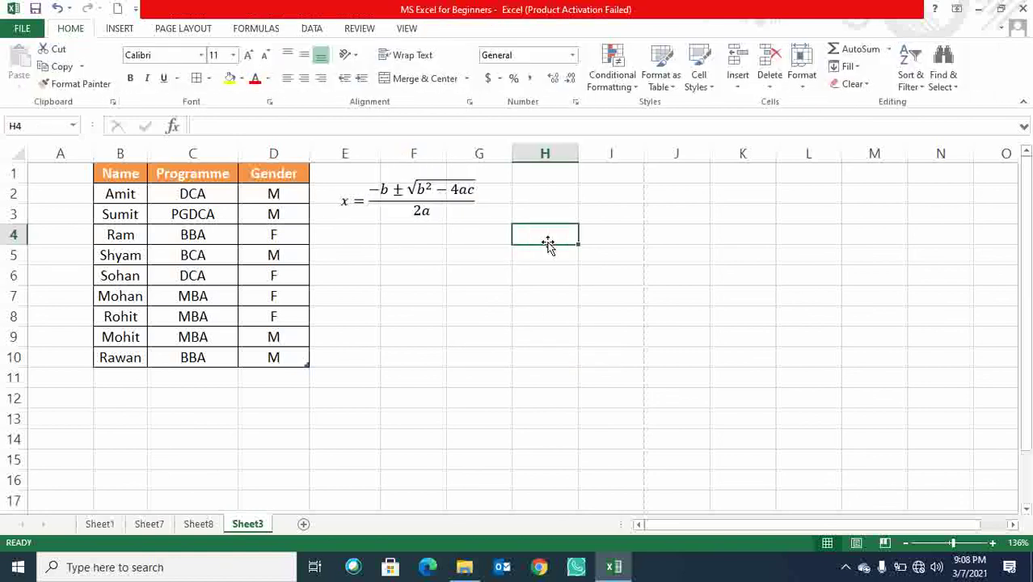
# Delete the quadratic formula's text box from the sheet
pyautogui.click(453, 187)
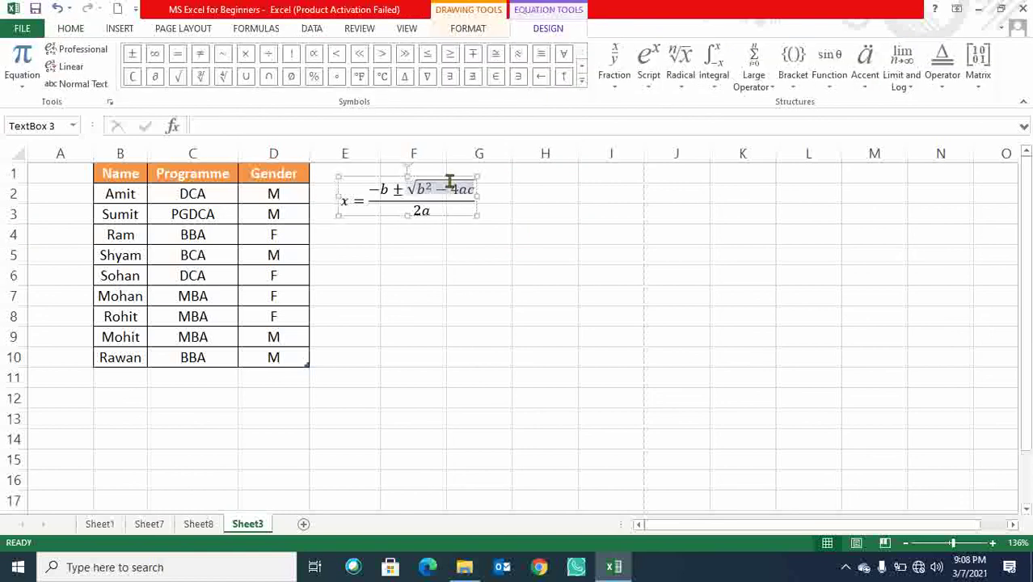
pyautogui.click(448, 180)
pyautogui.press('Delete')
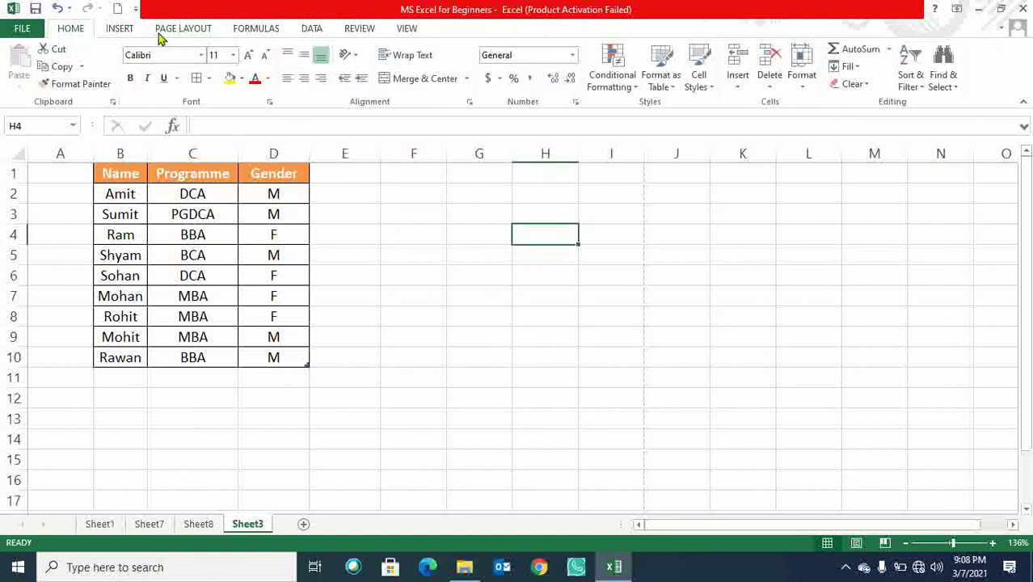
# Insert the Ohm Sign symbol (Ω) twice into cell H4 of Sheet3 and confirm the entry
pyautogui.click(119, 28)
pyautogui.click(964, 66)
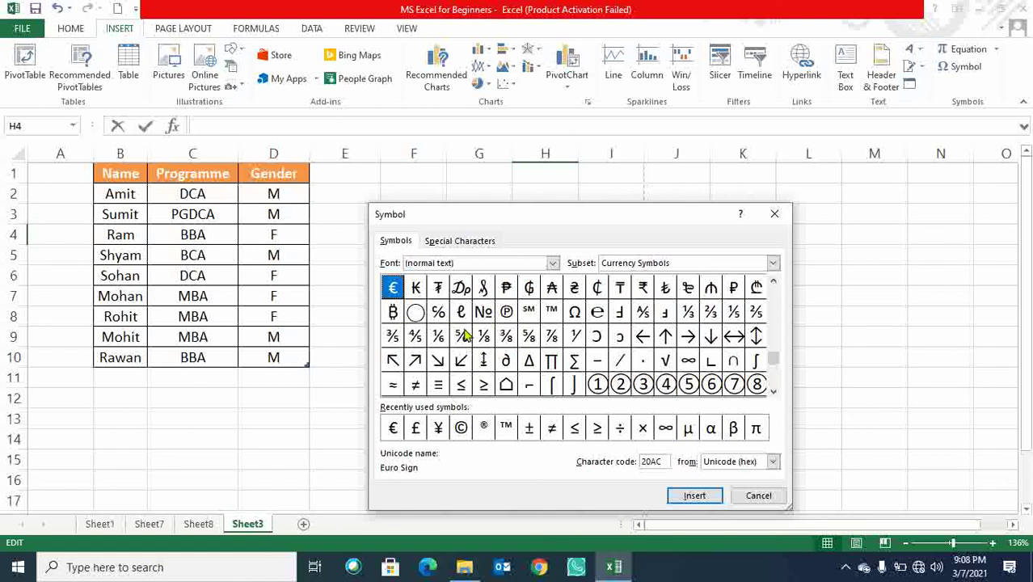
pyautogui.click(575, 314)
pyautogui.click(707, 499)
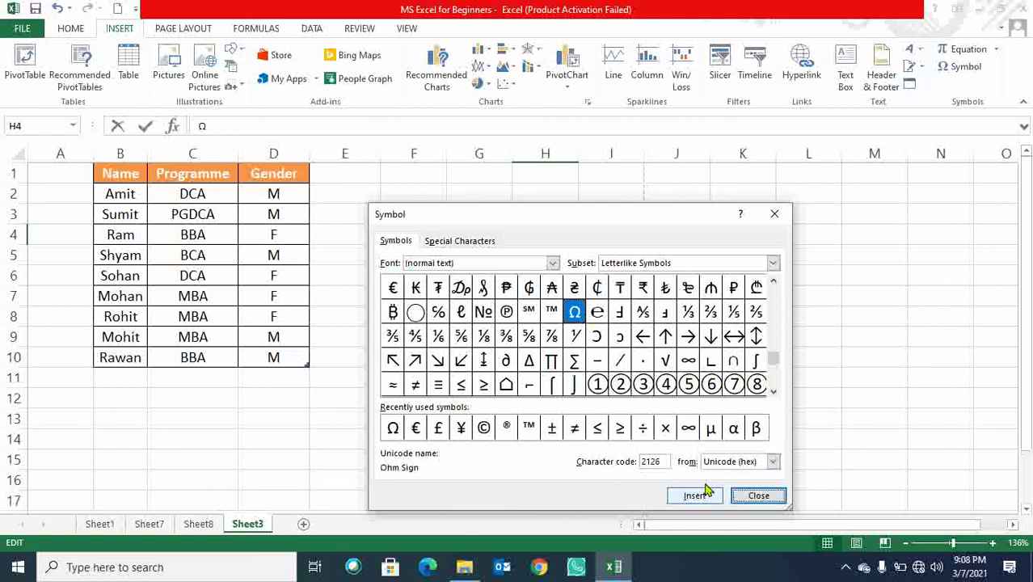
pyautogui.click(697, 495)
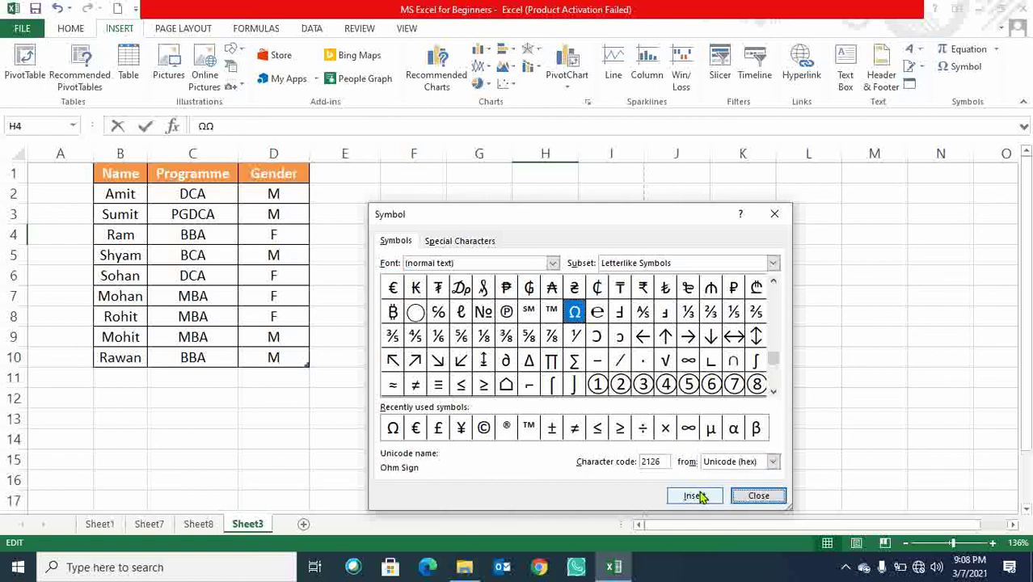
pyautogui.click(760, 496)
pyautogui.press('Return')
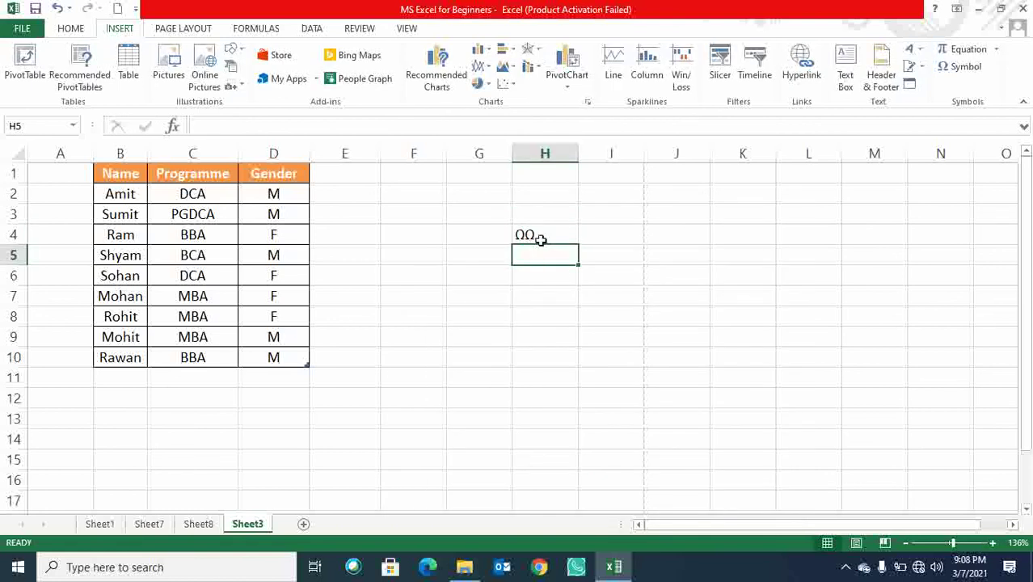
# Remove the second Ω from cell H4 so that a single symbol is left
pyautogui.click(538, 234)
pyautogui.doubleClick(538, 235)
pyautogui.press('BackSpace')
pyautogui.click(658, 288)
# Copy the Ω symbol from cell H4 into cell E2 beside the table
pyautogui.click(521, 236)
pyautogui.hotkey('ctrl', 'c')
pyautogui.click(354, 194)
pyautogui.hotkey('ctrl', 'v')
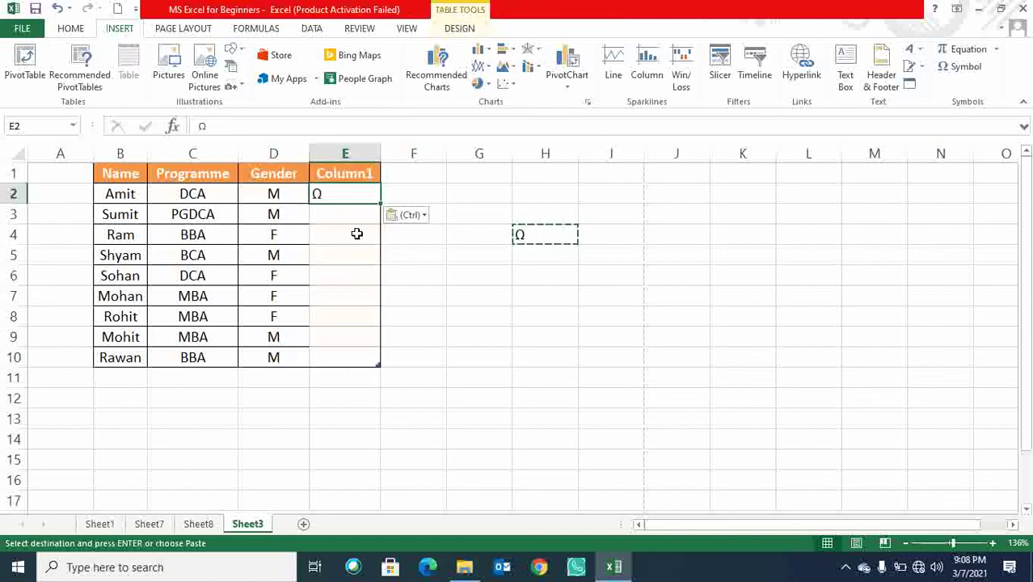
pyautogui.moveTo(345, 221); pyautogui.dragTo(333, 306)
pyautogui.click(611, 275)
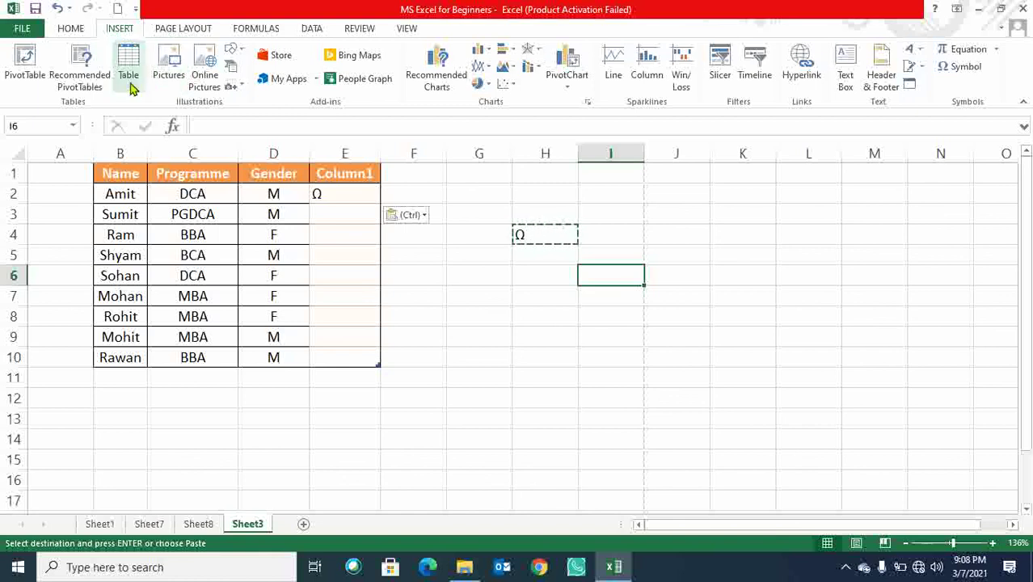
pyautogui.click(552, 251)
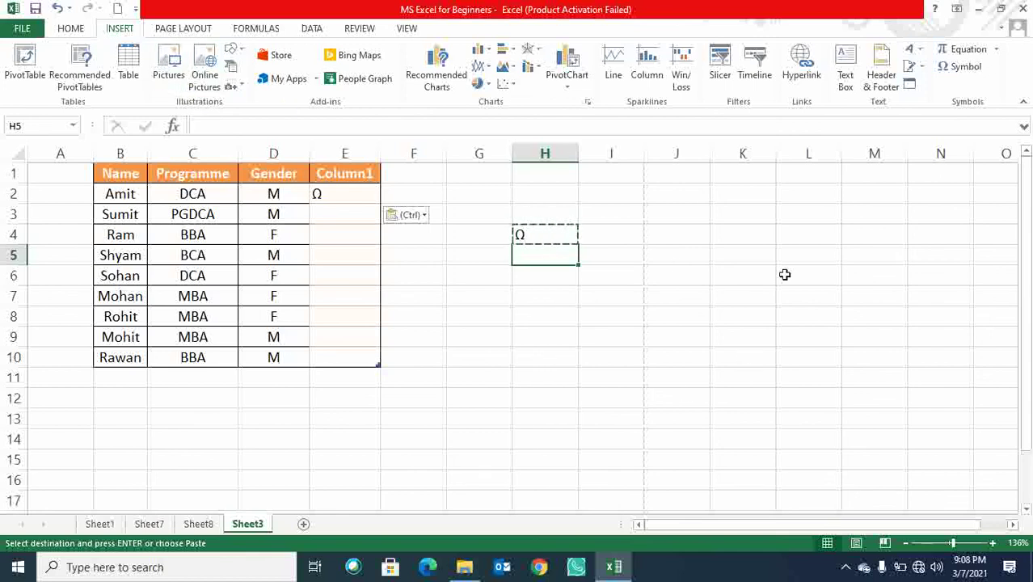
pyautogui.click(586, 282)
pyautogui.click(73, 28)
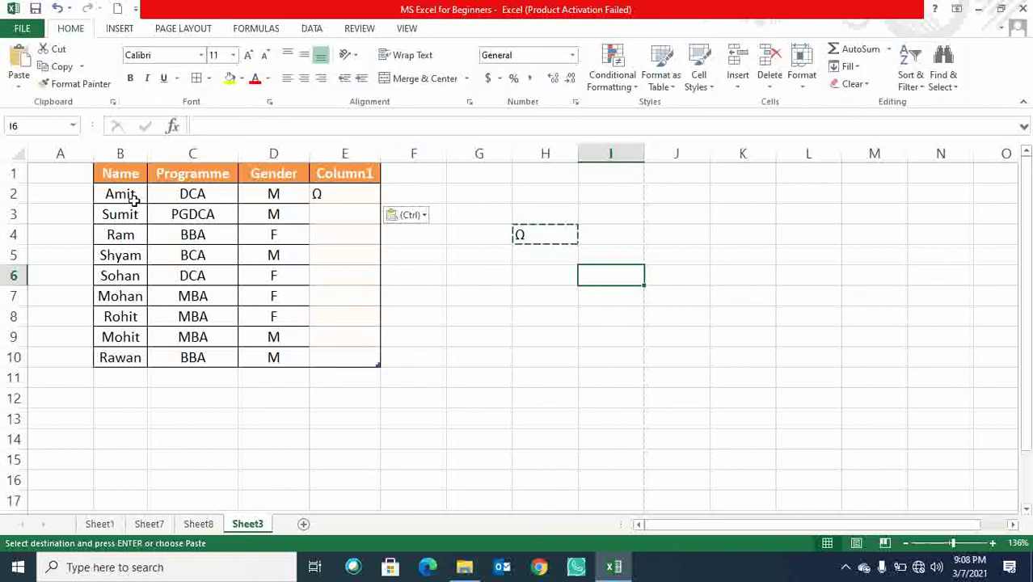
pyautogui.click(118, 29)
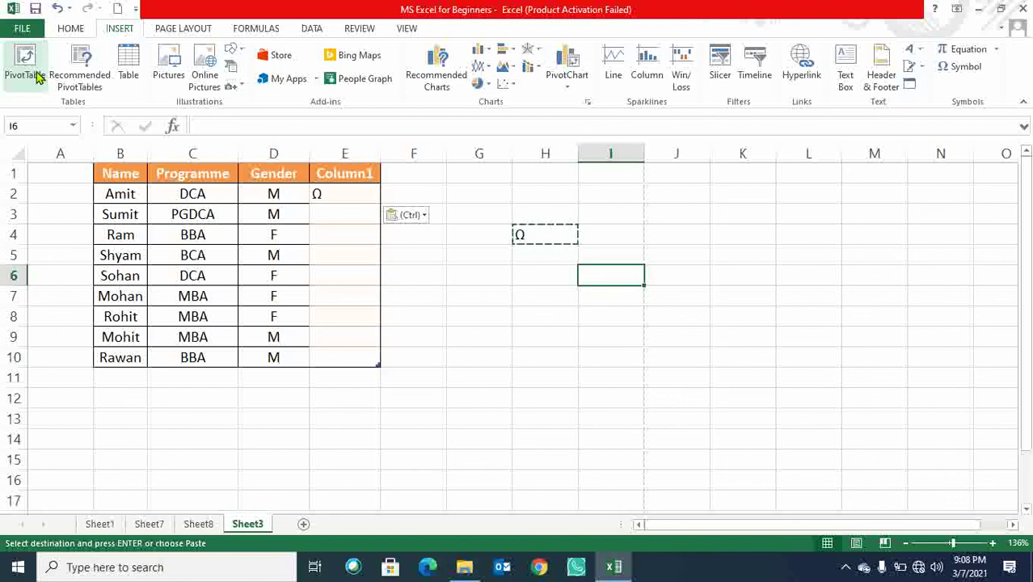
# Review the first entries of the "Point for Beginners" list on Sheet1 and look at the available scatter and bubble chart types
pyautogui.click(160, 526)
pyautogui.click(198, 524)
pyautogui.click(100, 524)
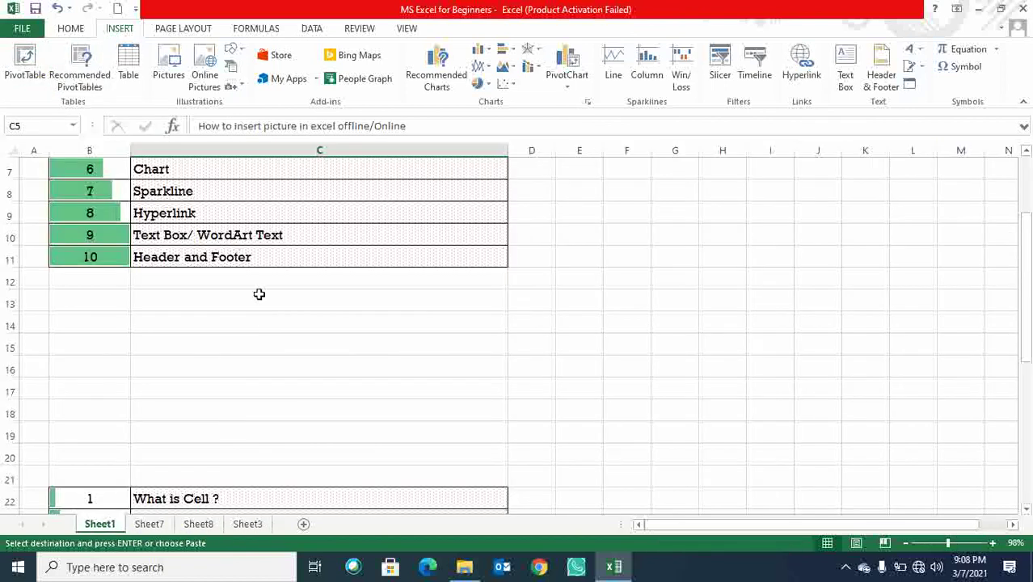
pyautogui.scroll(2, 257, 293)
pyautogui.click(253, 221)
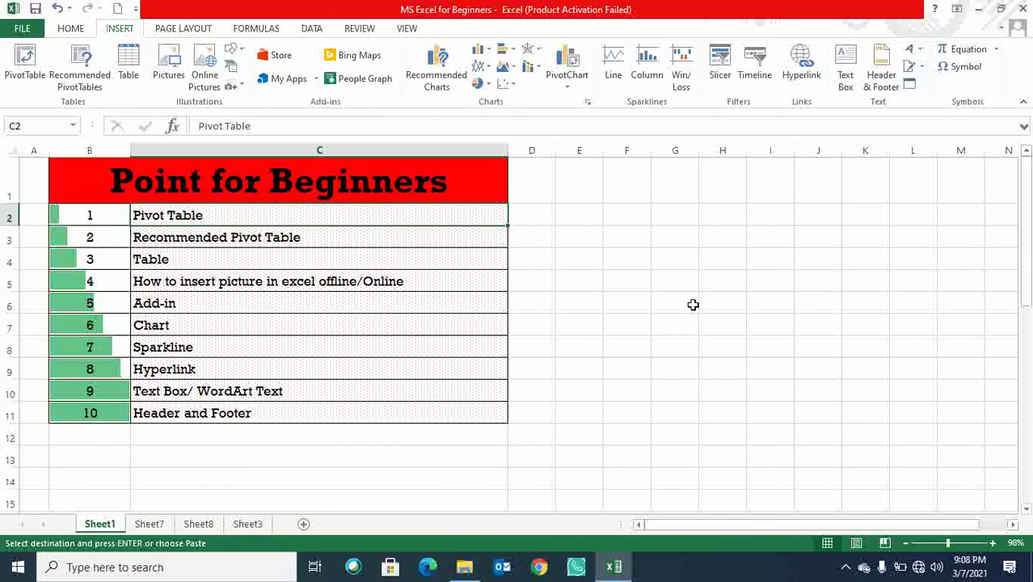
pyautogui.click(346, 235)
pyautogui.click(243, 264)
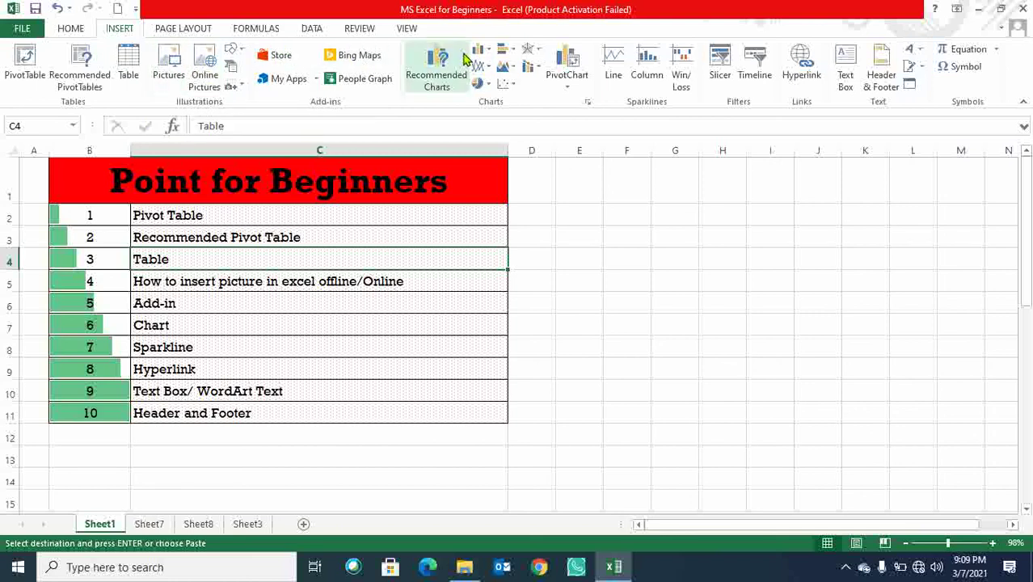
pyautogui.click(507, 84)
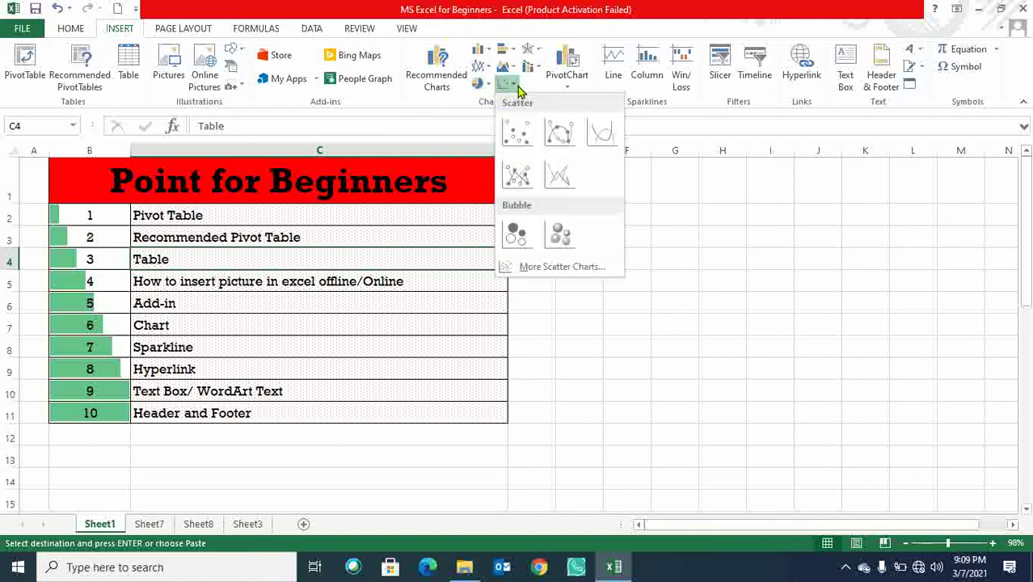
pyautogui.click(798, 219)
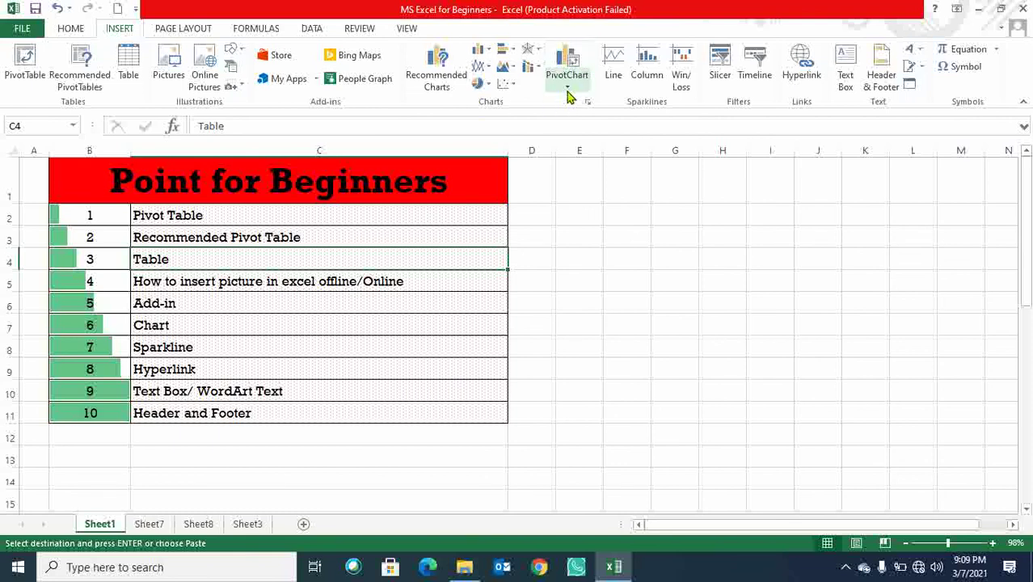